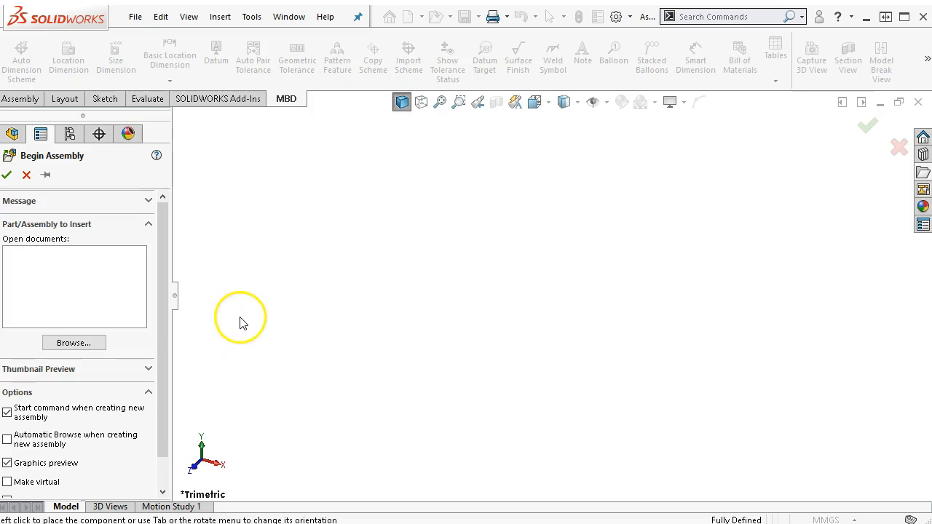
Step: Insert Spacer Plate.SLDPRT as the first component of the new assembly and place it in the graphics area
{"action": "left_click", "coordinate": [54, 342]}
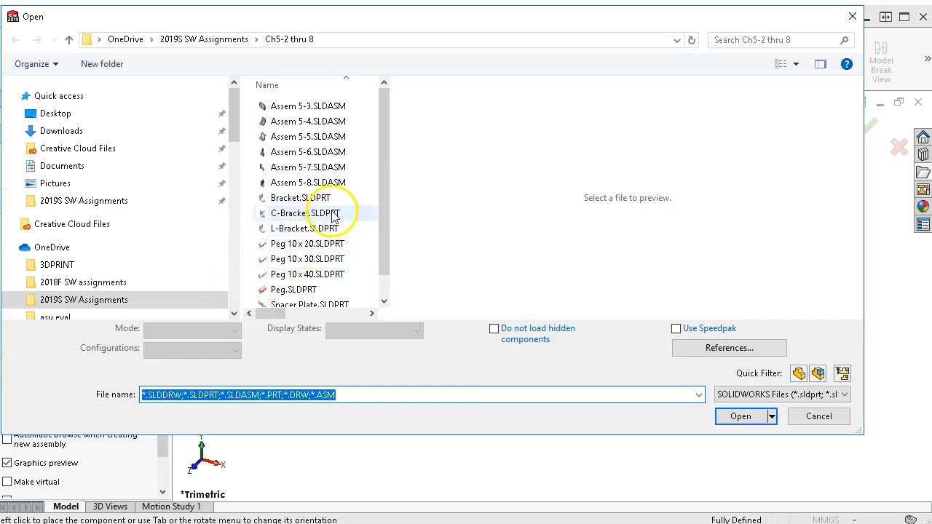
{"action": "left_click_drag", "start_coordinate": [383, 221], "coordinate": [384, 266]}
{"action": "left_click", "coordinate": [322, 285]}
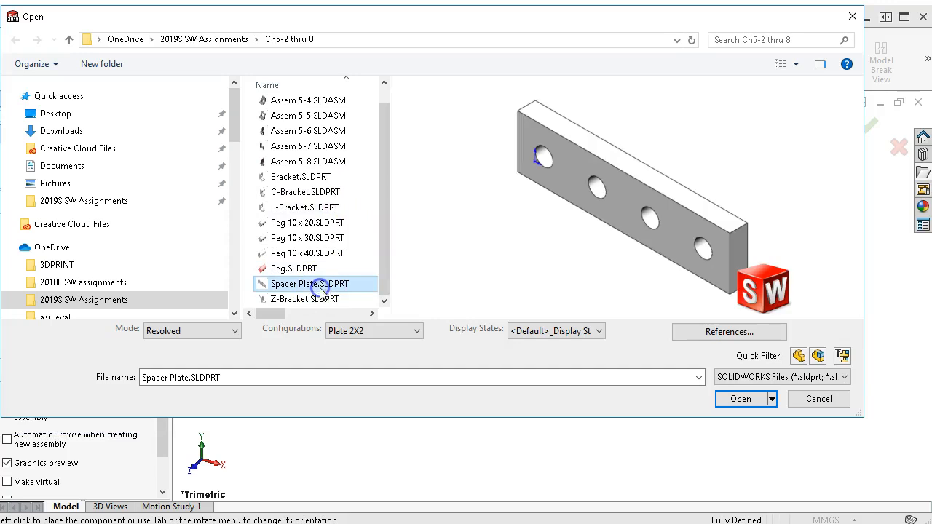
{"action": "left_click", "coordinate": [758, 400]}
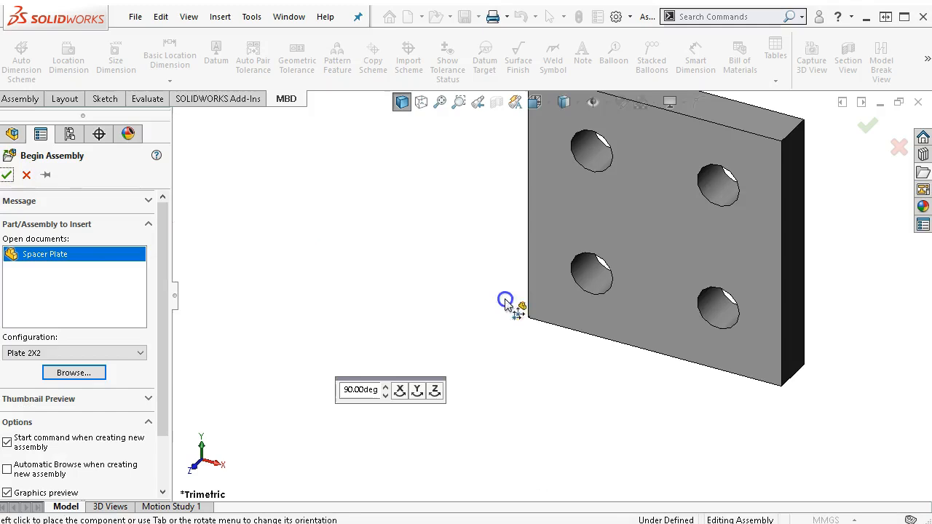
{"action": "left_click", "coordinate": [505, 303]}
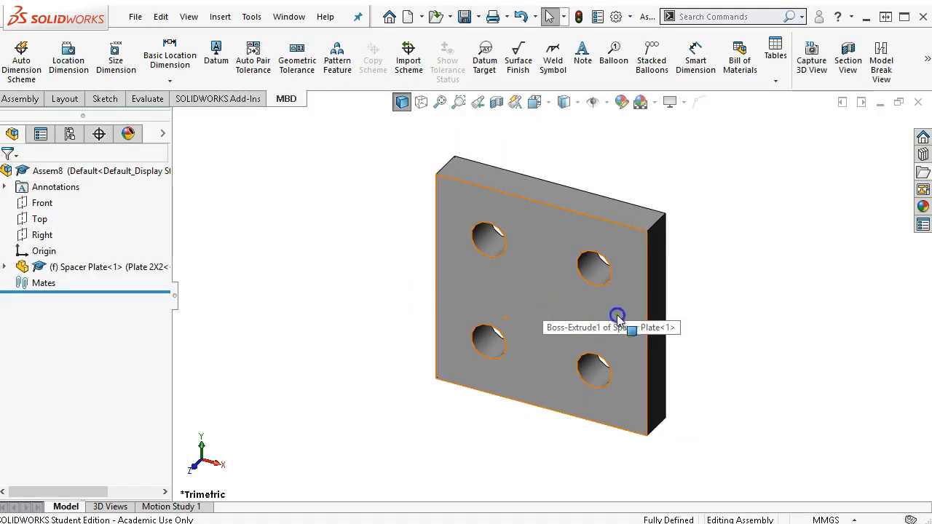
Step: Change the spacer plate's configuration to Plate 3x4
{"action": "right_click", "coordinate": [93, 268]}
{"action": "left_click", "coordinate": [311, 192]}
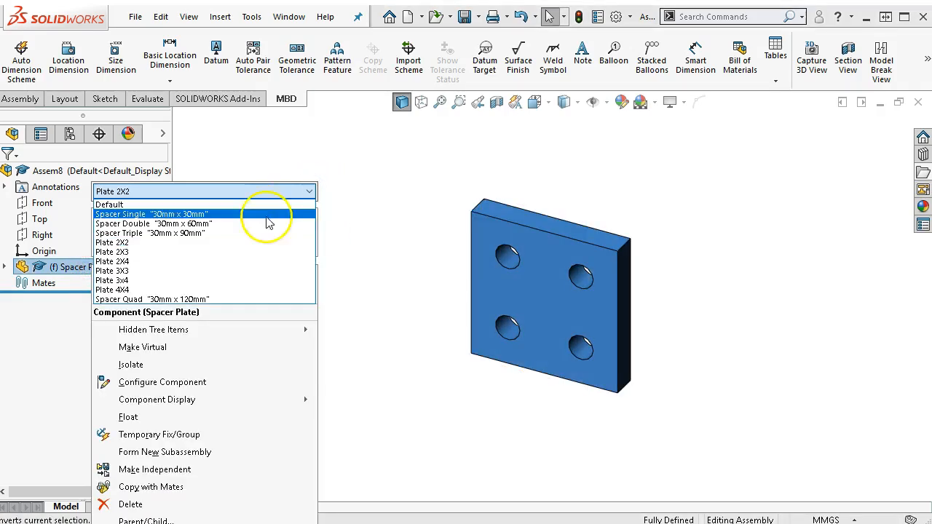
{"action": "left_click", "coordinate": [173, 281]}
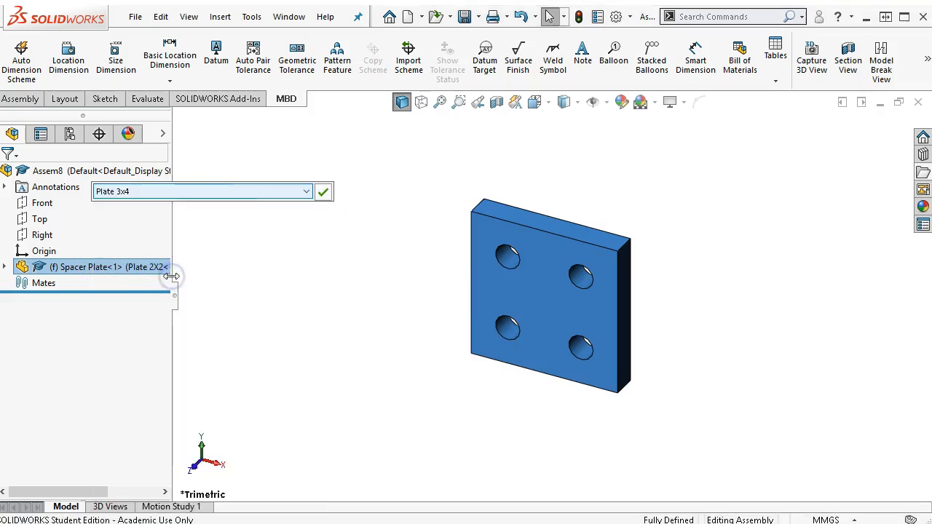
{"action": "left_click", "coordinate": [323, 192]}
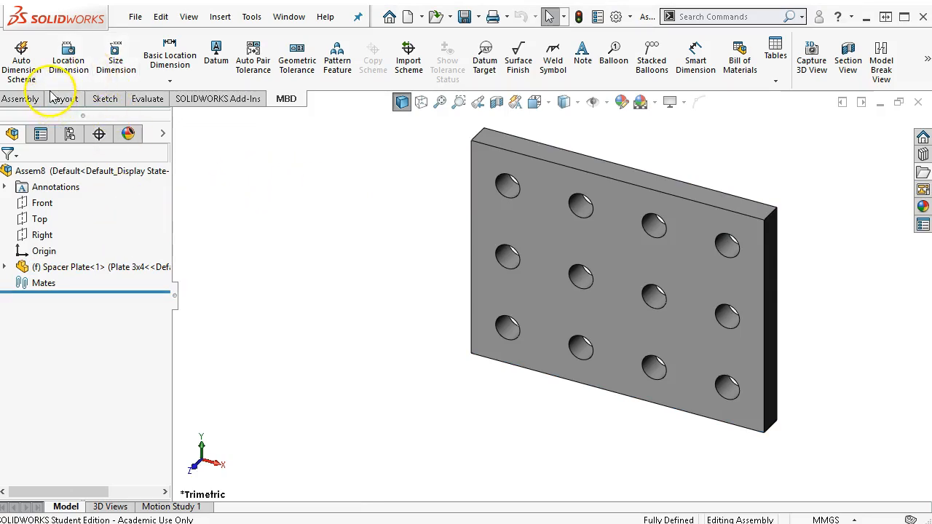
Step: Insert Bracket.SLDPRT into the assembly and place it at the plate's lower-left hole
{"action": "left_click", "coordinate": [27, 99]}
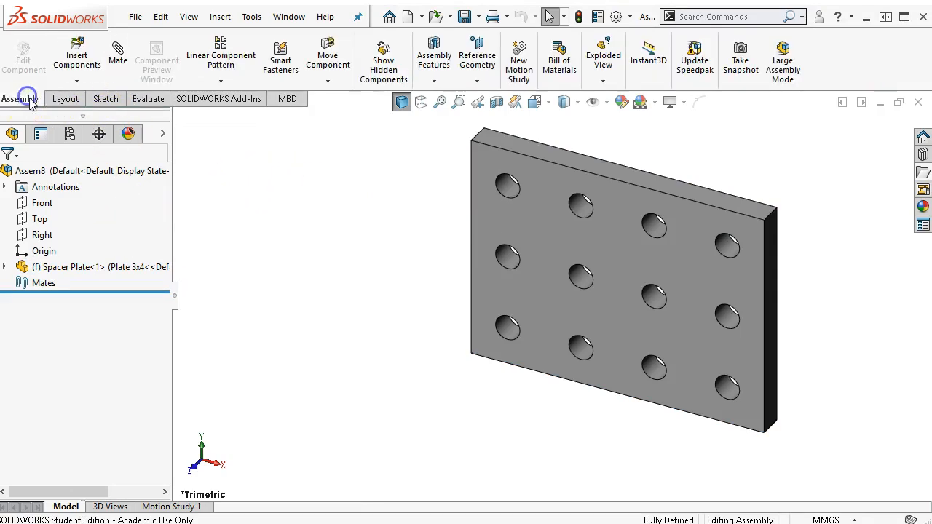
{"action": "left_click", "coordinate": [77, 58]}
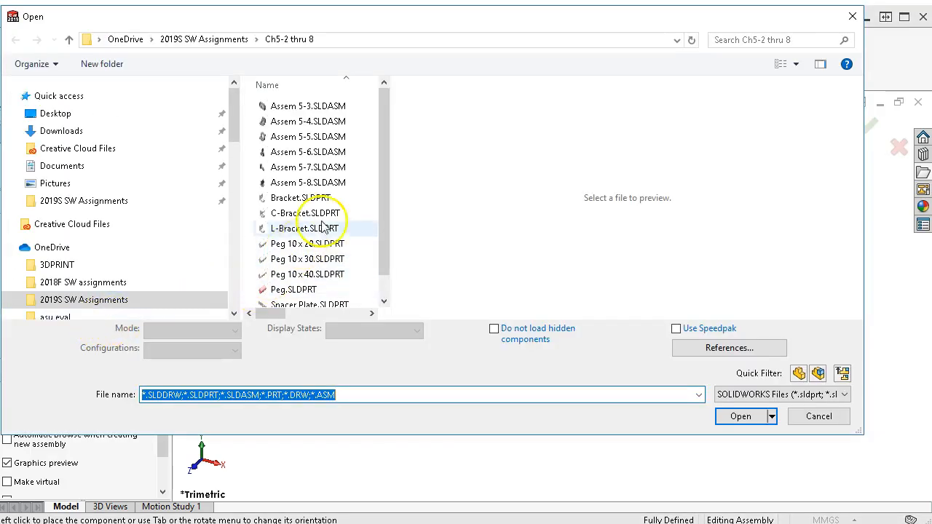
{"action": "left_click", "coordinate": [321, 198]}
{"action": "left_click", "coordinate": [741, 415]}
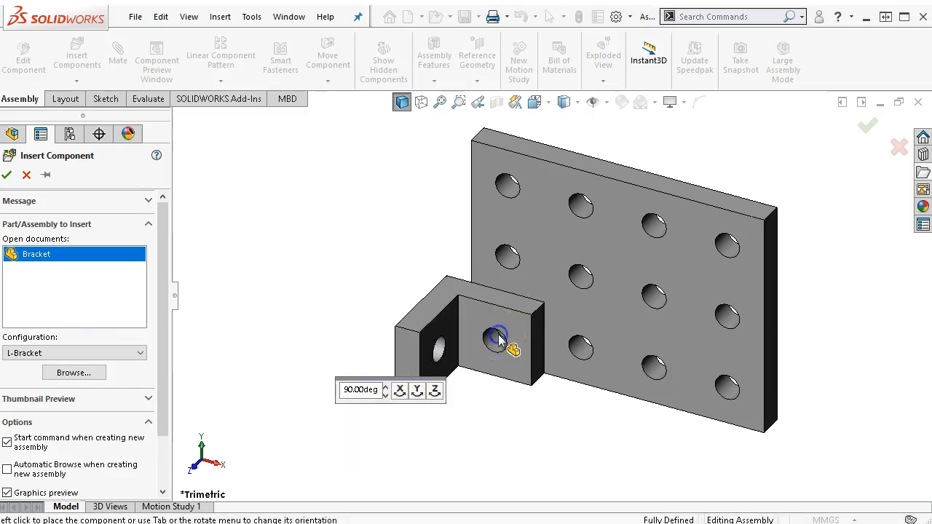
{"action": "left_click", "coordinate": [498, 340]}
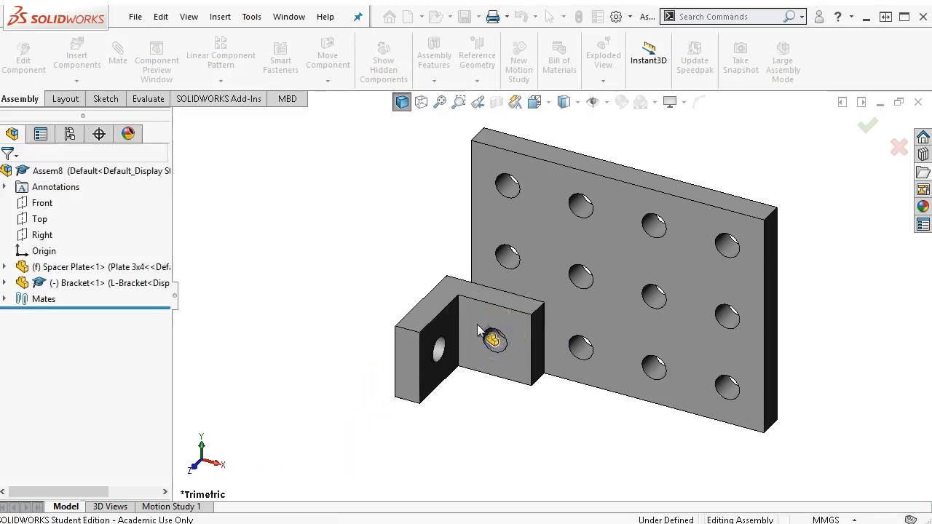
Step: Switch the inserted bracket to the C-Bracket configuration and swing it slightly on the plate
{"action": "right_click", "coordinate": [143, 290]}
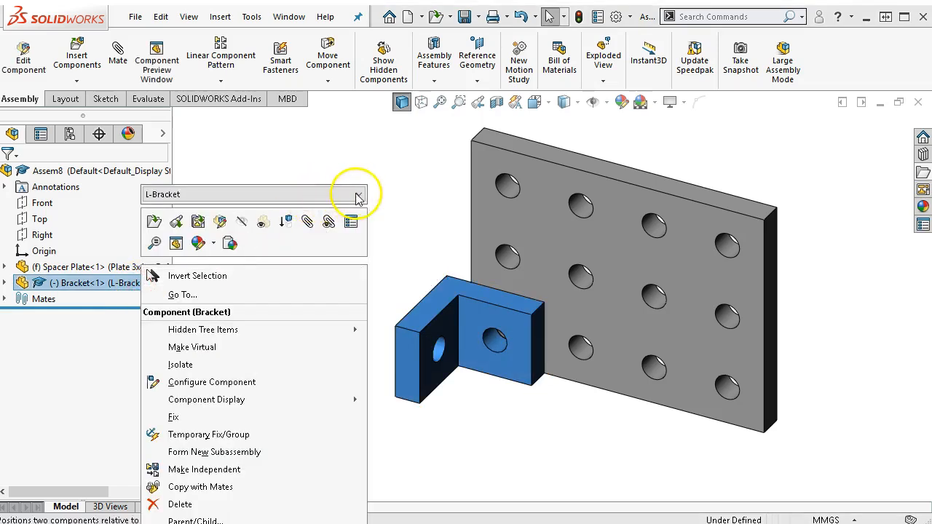
{"action": "left_click", "coordinate": [357, 196]}
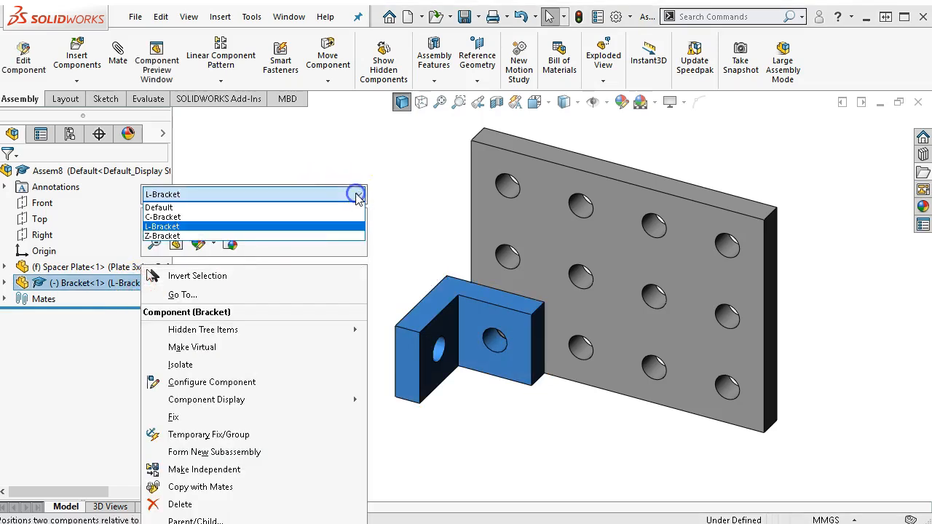
{"action": "left_click", "coordinate": [210, 217]}
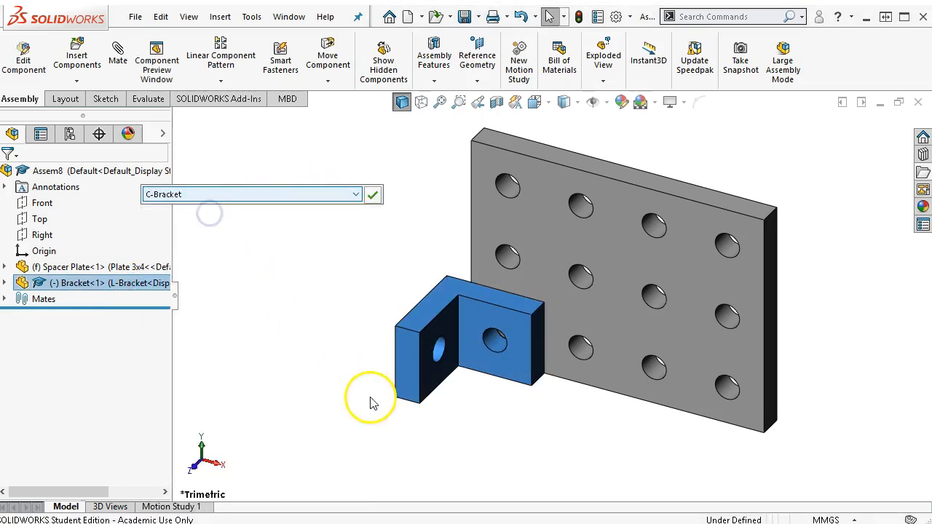
{"action": "left_click", "coordinate": [375, 196]}
{"action": "left_click_drag", "start_coordinate": [401, 371], "coordinate": [444, 430]}
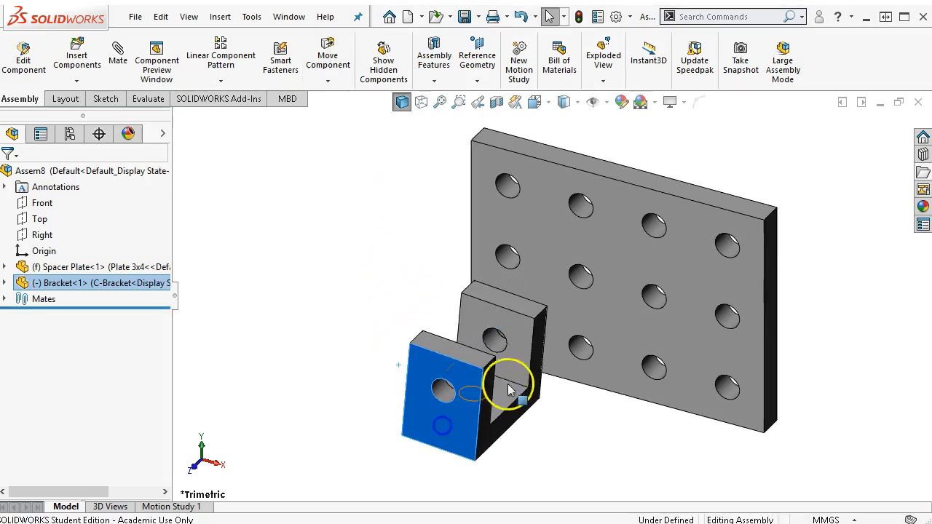
{"action": "middle_click_drag", "start_coordinate": [583, 363], "coordinate": [613, 396]}
{"action": "left_click", "coordinate": [428, 330]}
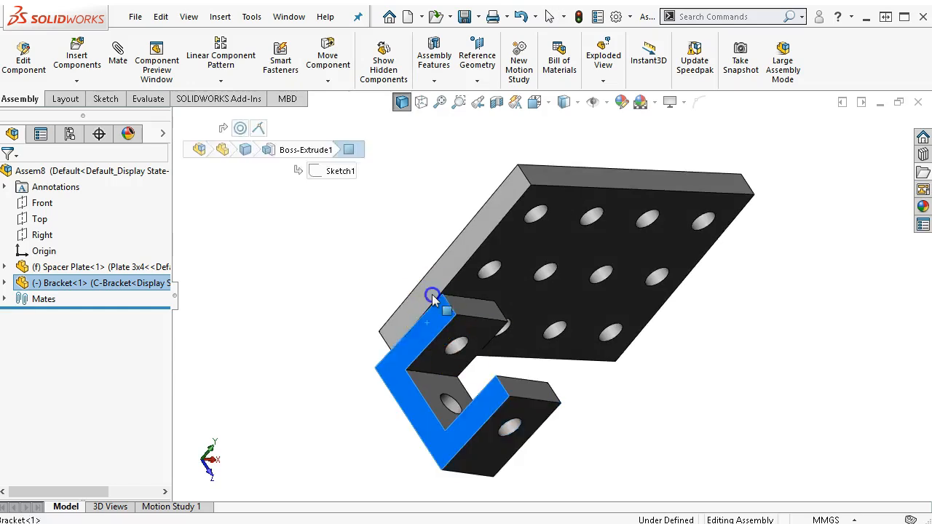
{"action": "left_click", "coordinate": [432, 296], "text": "ctrl"}
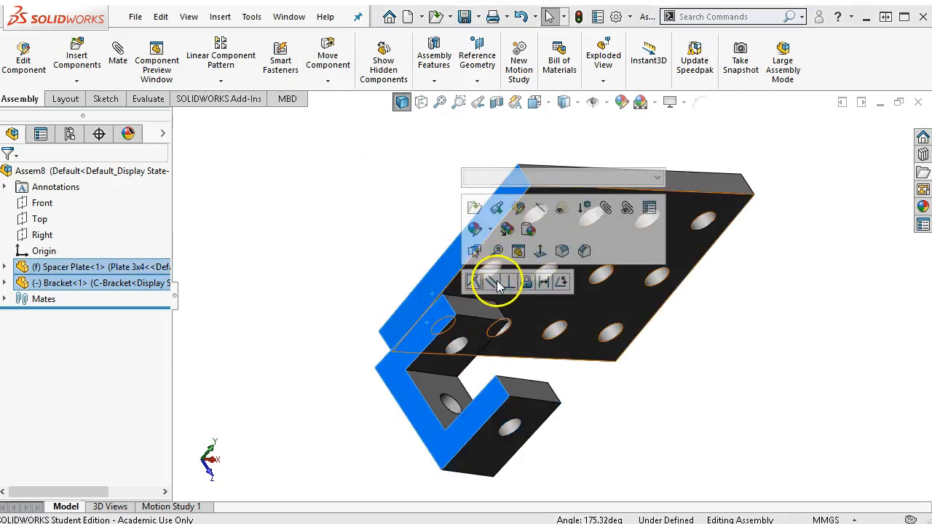
{"action": "left_click", "coordinate": [652, 380]}
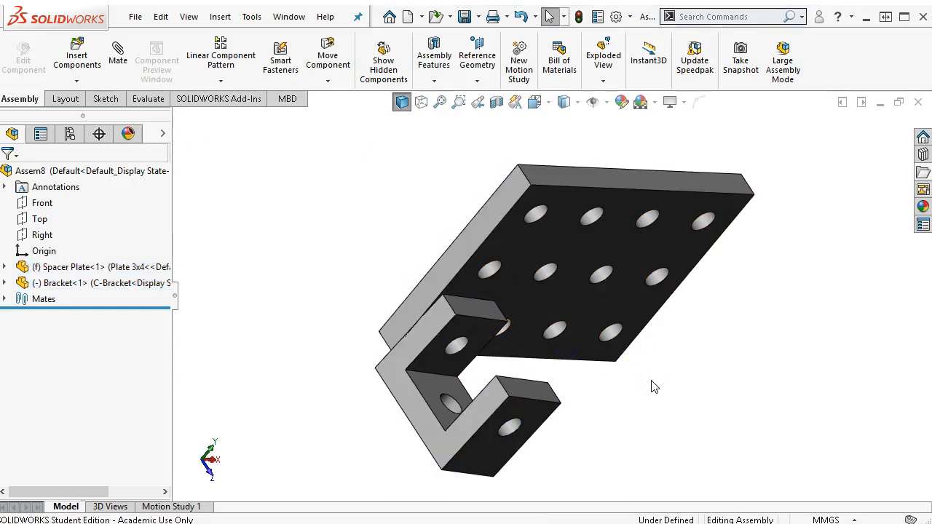
{"action": "key", "text": "ctrl+7"}
{"action": "left_click", "coordinate": [408, 364]}
Step: Add a parallel mate between the C-bracket's side face and the adjacent end face of the spacer plate
{"action": "middle_click_drag", "start_coordinate": [463, 325], "coordinate": [547, 395]}
{"action": "left_click", "coordinate": [442, 256]}
{"action": "left_click", "coordinate": [446, 230], "text": "ctrl"}
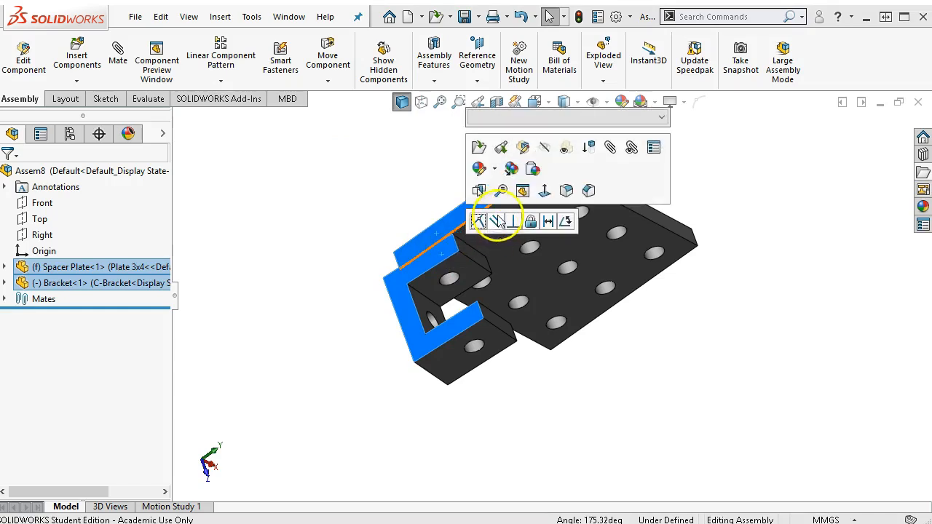
{"action": "left_click", "coordinate": [494, 222]}
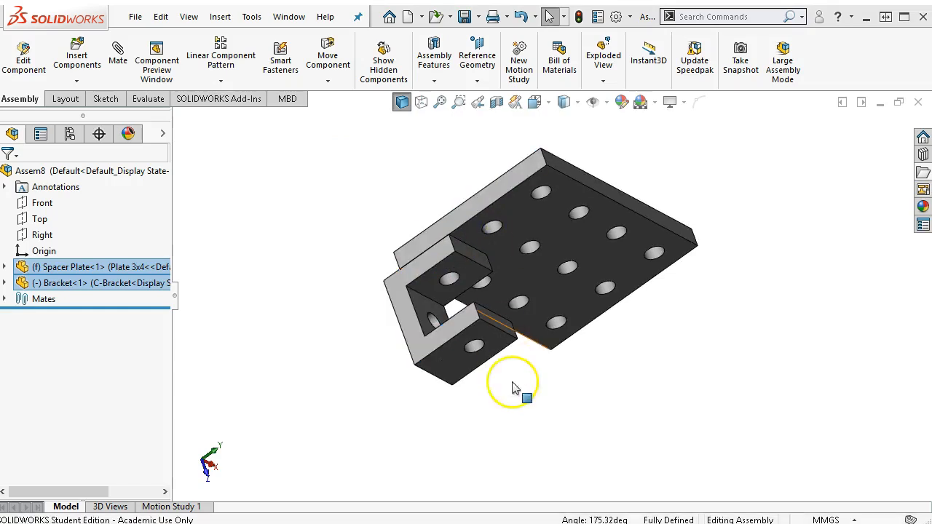
{"action": "key", "text": "ctrl+7"}
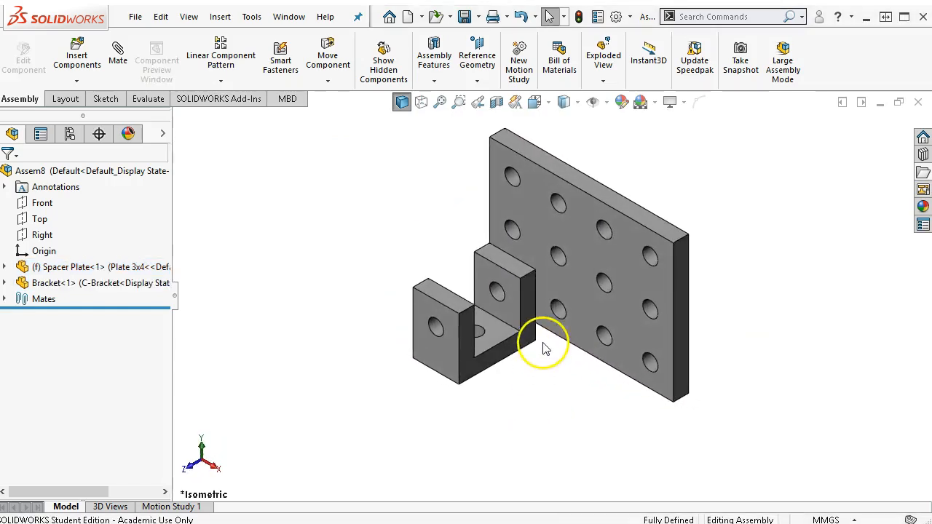
Step: Copy the C-bracket and make the copy's rear hole concentric with the spacer plate's lower-right hole
{"action": "left_click_drag", "start_coordinate": [527, 326], "coordinate": [537, 456], "text": "ctrl"}
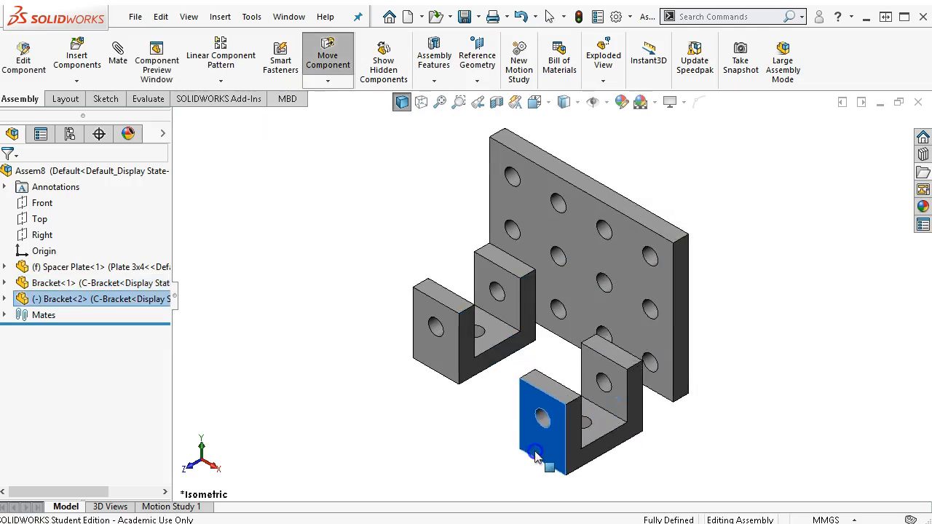
{"action": "scroll", "coordinate": [607, 366], "scroll_direction": "down", "scroll_amount": 5}
{"action": "left_click", "coordinate": [574, 393]}
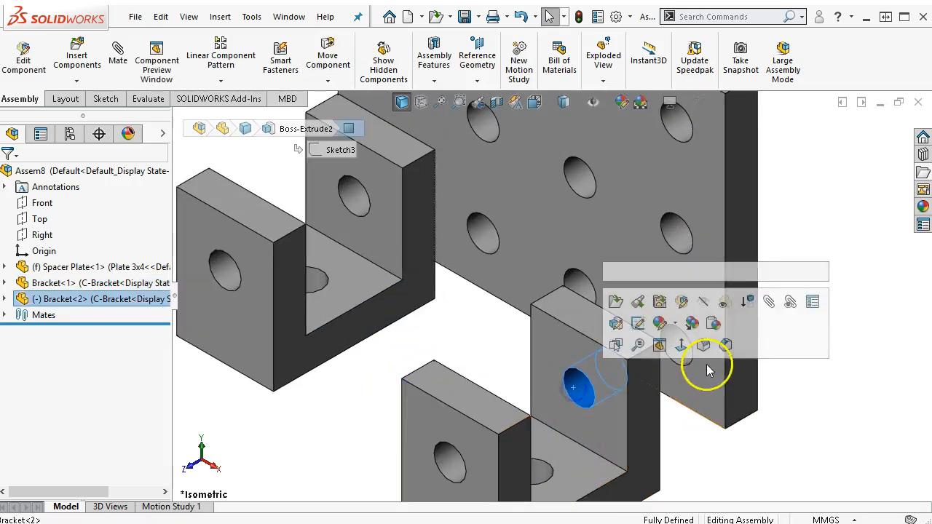
{"action": "left_click", "coordinate": [687, 359], "text": "ctrl"}
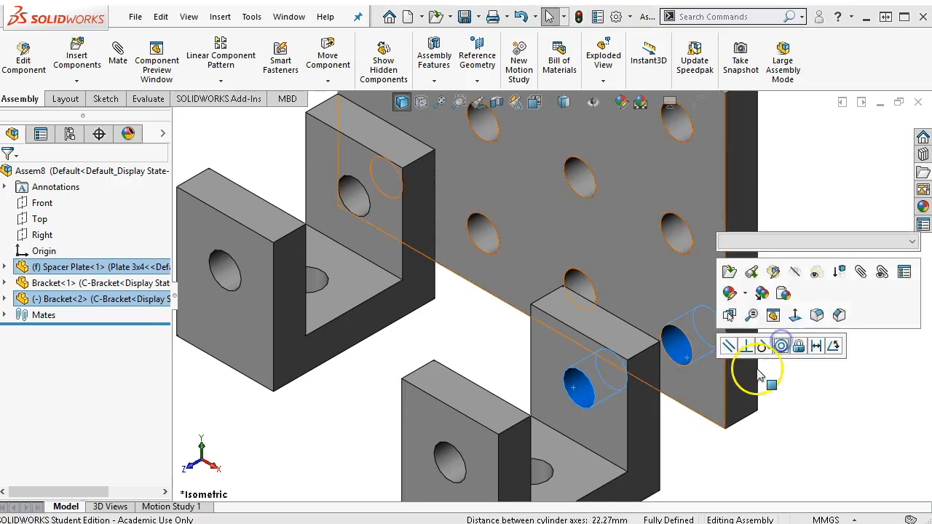
{"action": "left_click", "coordinate": [781, 347]}
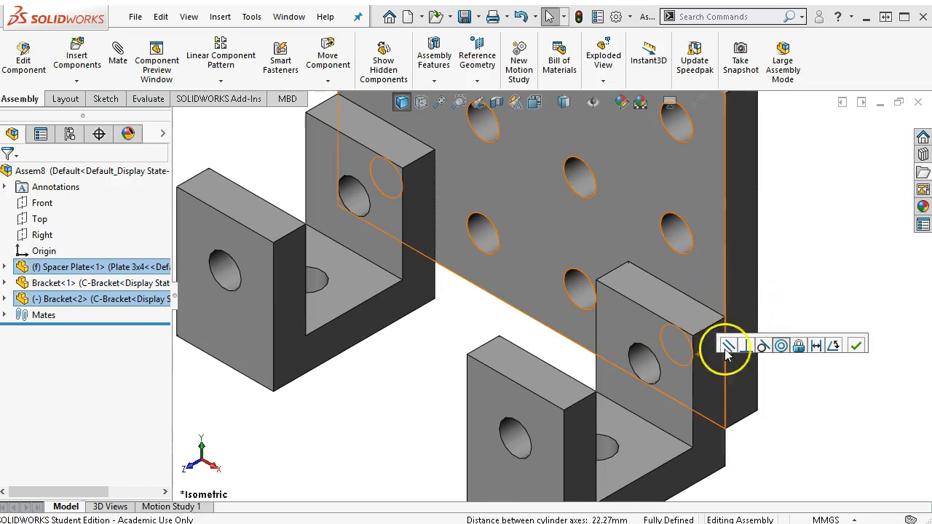
{"action": "left_click", "coordinate": [710, 288]}
Step: Make the copied bracket's back face coincident with the front face of the spacer plate
{"action": "left_click", "coordinate": [715, 381]}
{"action": "left_click_drag", "start_coordinate": [628, 411], "coordinate": [743, 422]}
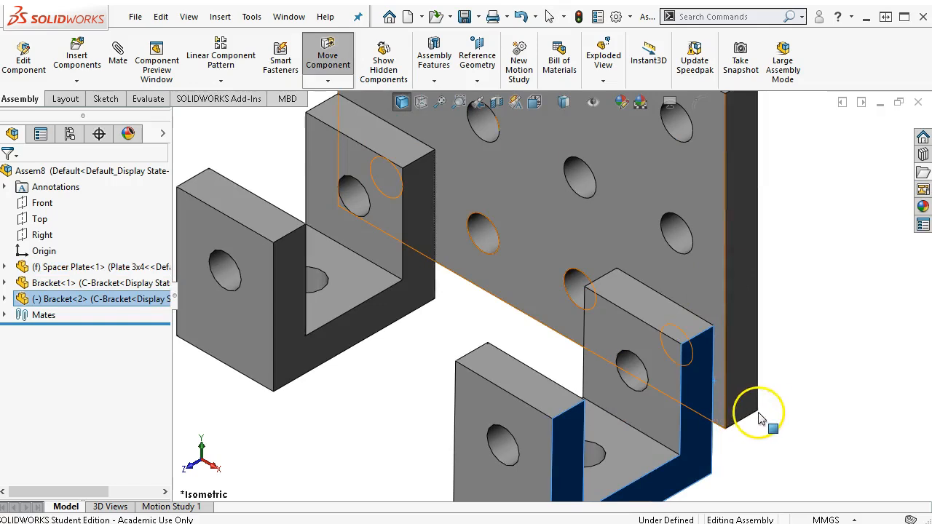
{"action": "left_click", "coordinate": [718, 292]}
{"action": "middle_click_drag", "start_coordinate": [718, 292], "coordinate": [665, 340]}
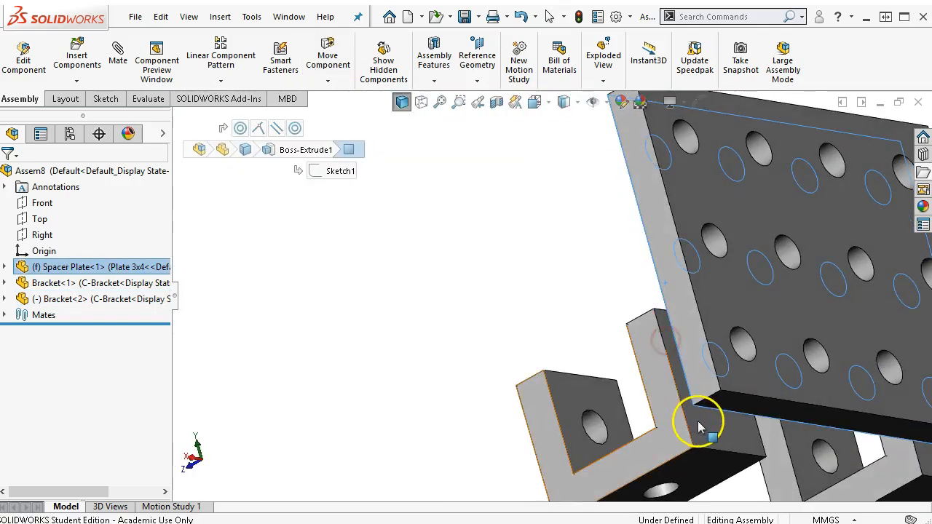
{"action": "left_click", "coordinate": [705, 423], "text": "ctrl"}
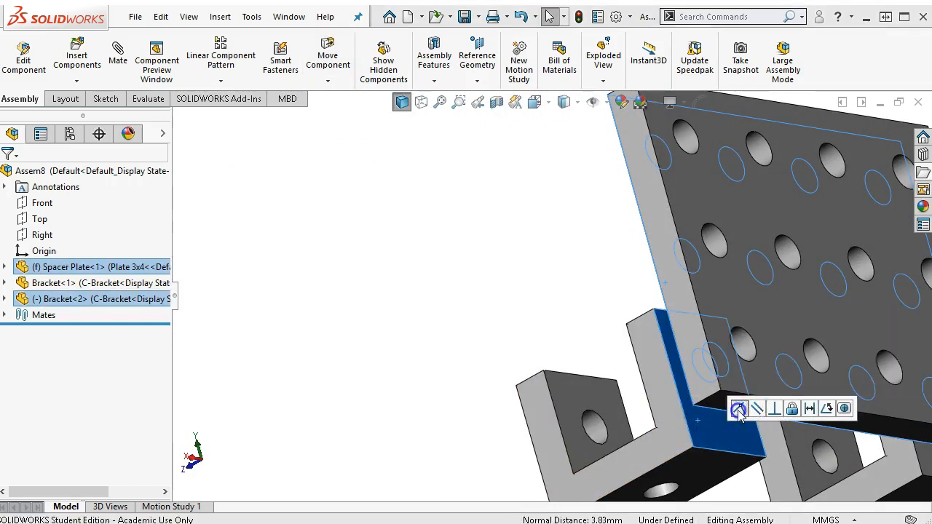
{"action": "left_click", "coordinate": [739, 410]}
Step: Add a parallel mate between the copied bracket's side face and the spacer plate's end face
{"action": "left_click", "coordinate": [684, 412]}
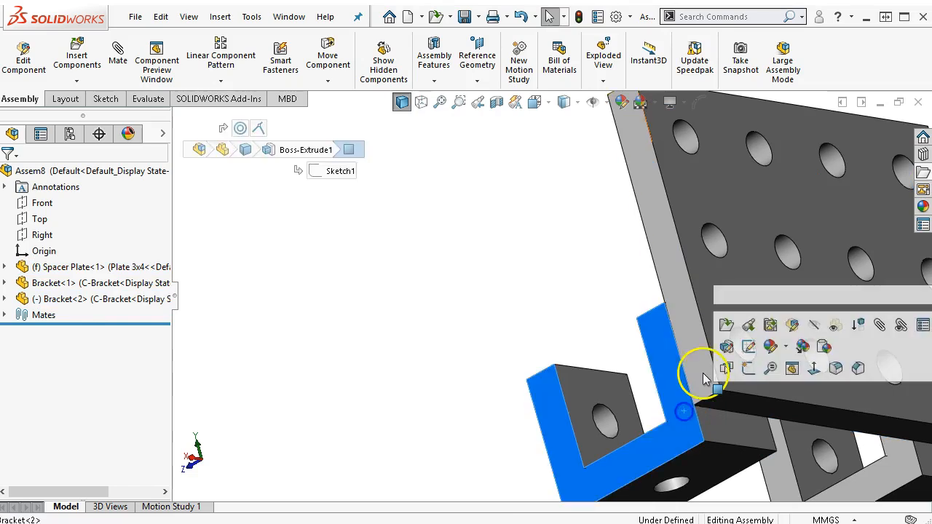
{"action": "left_click", "coordinate": [703, 373], "text": "ctrl"}
{"action": "left_click", "coordinate": [777, 361]}
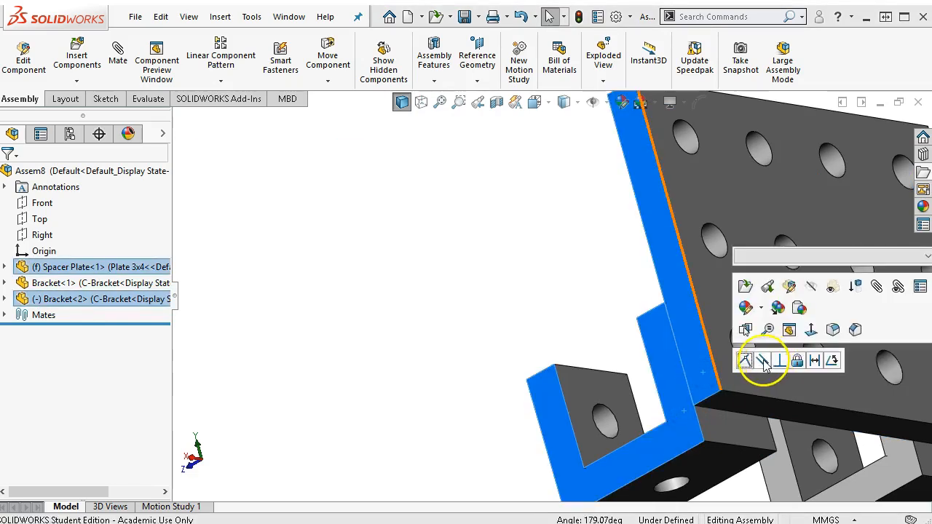
{"action": "key", "text": "ctrl+7"}
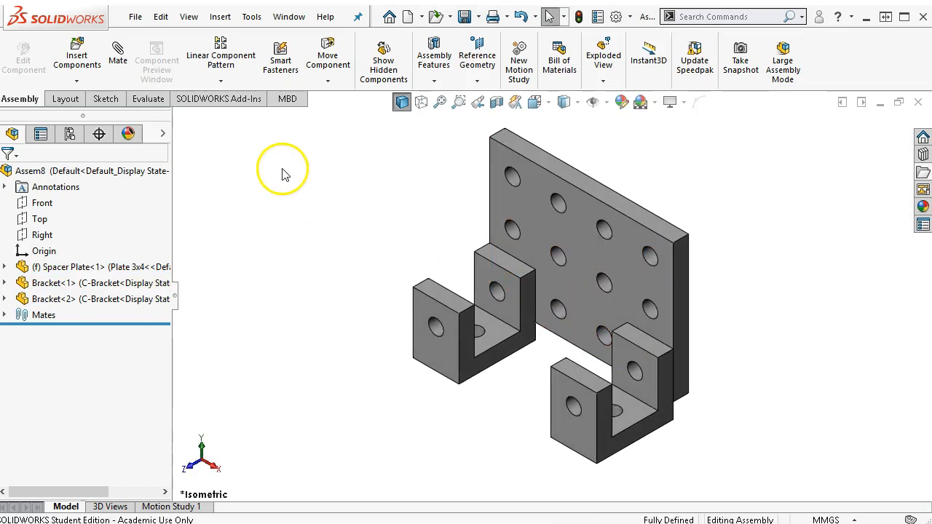
Step: Copy the spacer plate in front of the brackets and make its lower-right hole concentric with the second bracket's front hole
{"action": "left_click_drag", "start_coordinate": [555, 246], "coordinate": [368, 362], "text": "ctrl"}
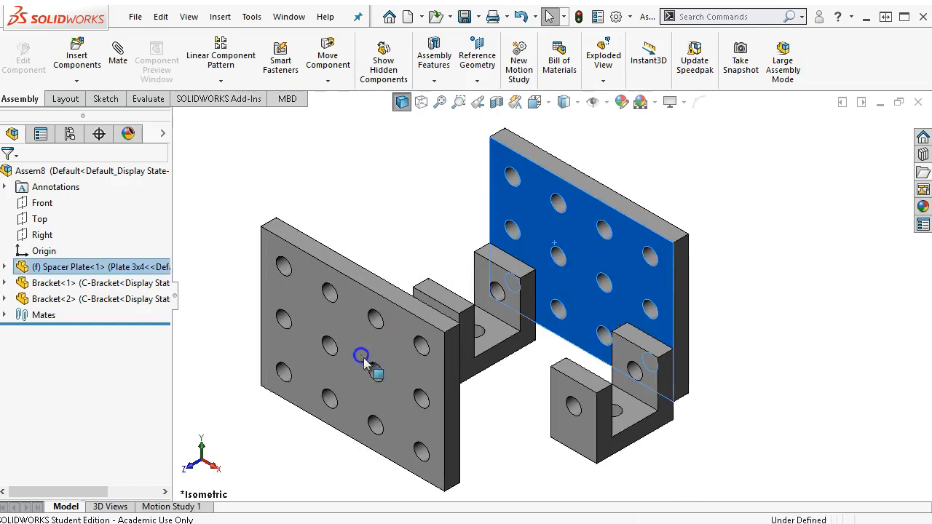
{"action": "left_click", "coordinate": [575, 410]}
{"action": "left_click", "coordinate": [423, 452], "text": "ctrl"}
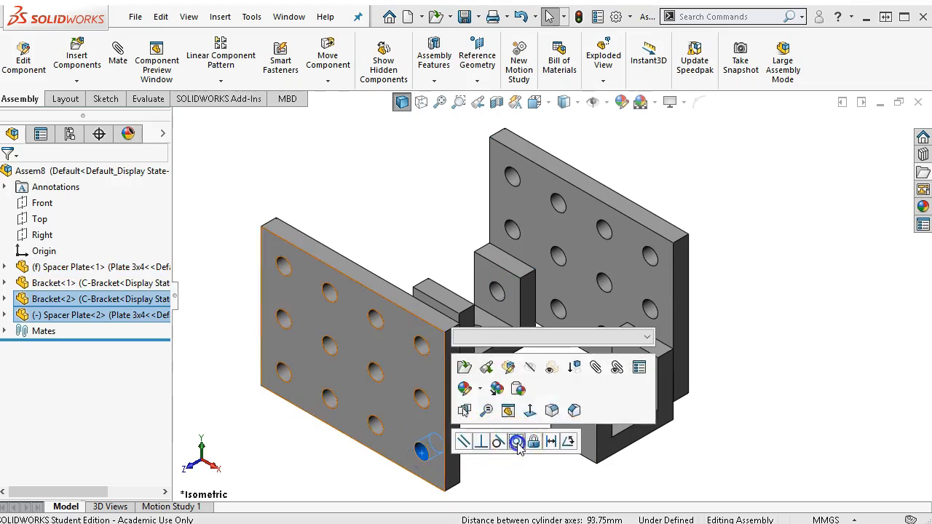
{"action": "left_click", "coordinate": [516, 442]}
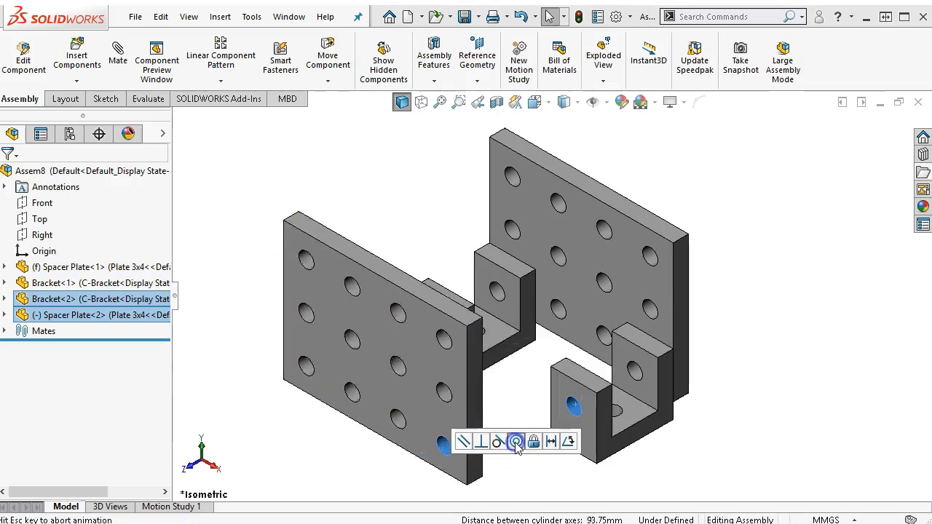
Step: Make the front spacer plate's lower-left hole concentric with the first C-bracket's front hole
{"action": "left_click", "coordinate": [466, 377]}
{"action": "left_click", "coordinate": [427, 339]}
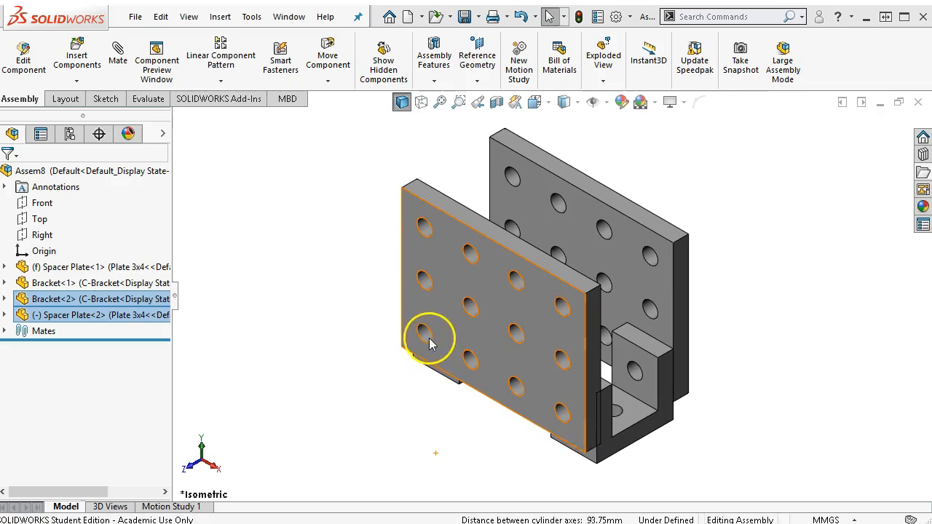
{"action": "left_click_drag", "start_coordinate": [425, 333], "coordinate": [468, 230]}
{"action": "left_click", "coordinate": [435, 330], "text": "ctrl"}
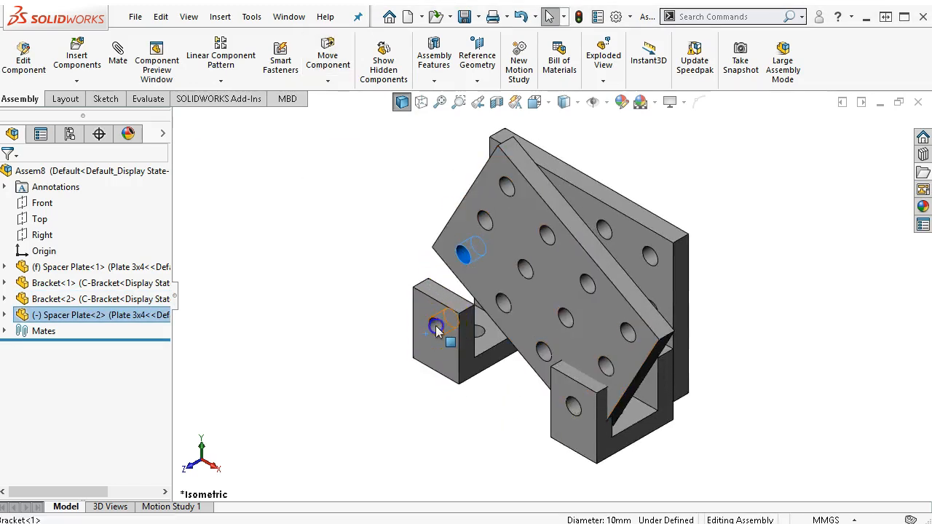
{"action": "left_click", "coordinate": [529, 313]}
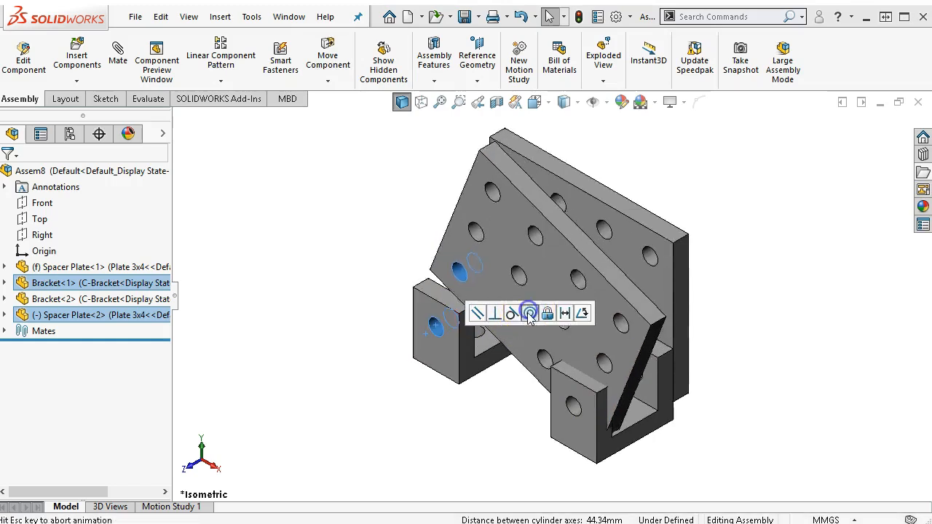
Step: Make the front spacer plate's back face coincident with the second C-bracket's front face
{"action": "left_click_drag", "start_coordinate": [483, 373], "coordinate": [307, 395]}
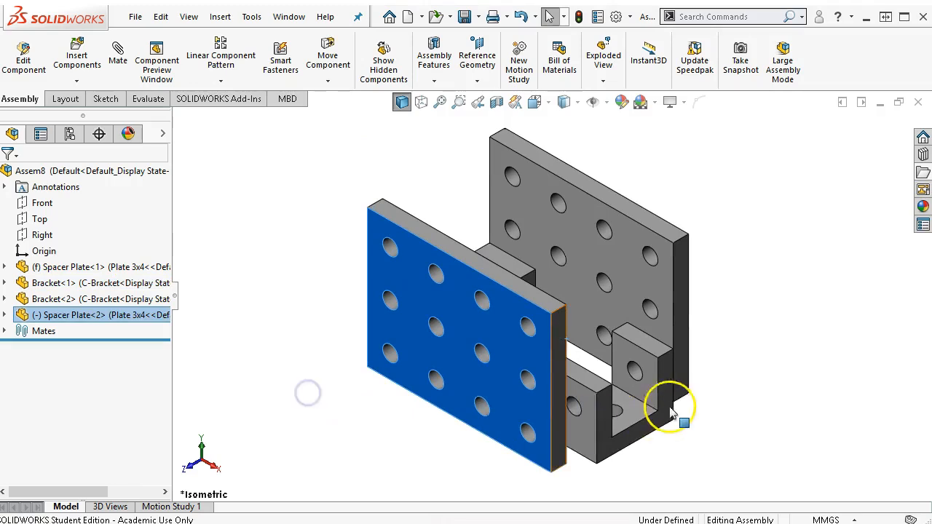
{"action": "left_click", "coordinate": [578, 430]}
{"action": "middle_click_drag", "start_coordinate": [672, 430], "coordinate": [625, 402]}
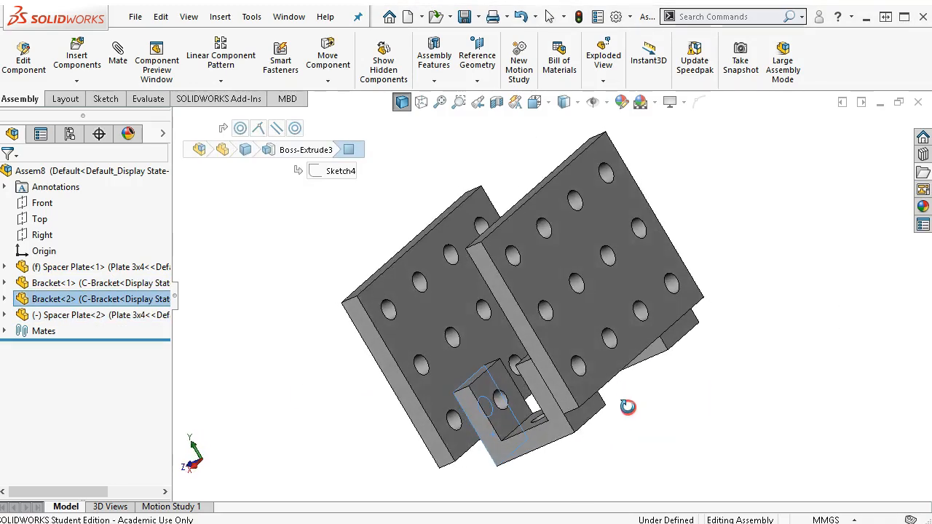
{"action": "left_click", "coordinate": [445, 395], "text": "ctrl"}
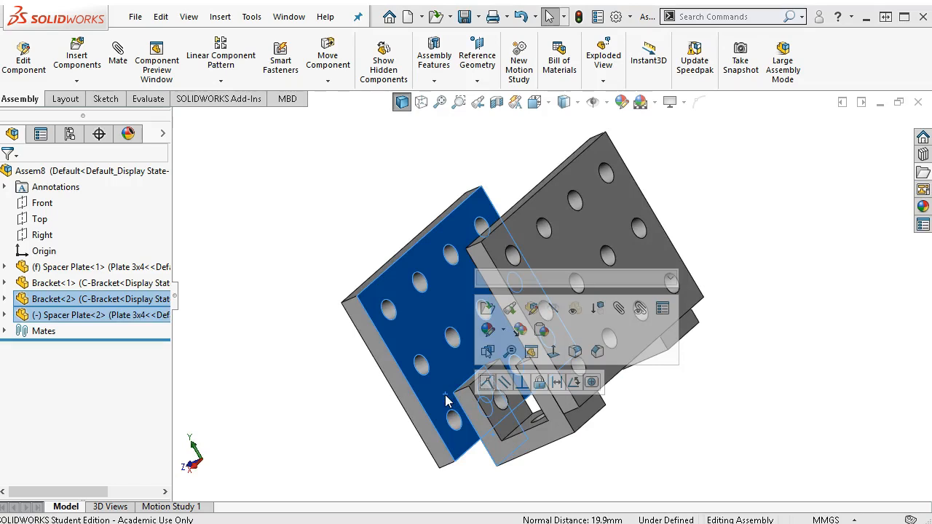
{"action": "left_click", "coordinate": [486, 383]}
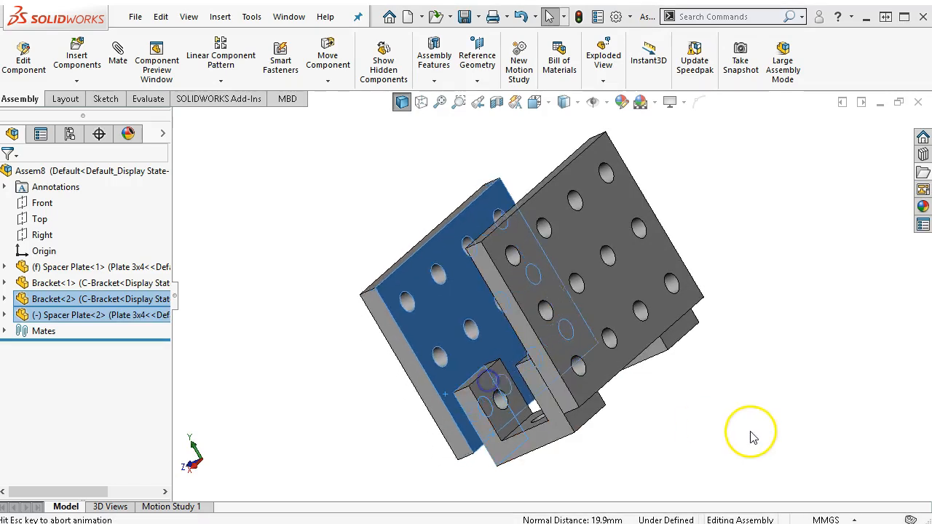
{"action": "key", "text": "ctrl+7"}
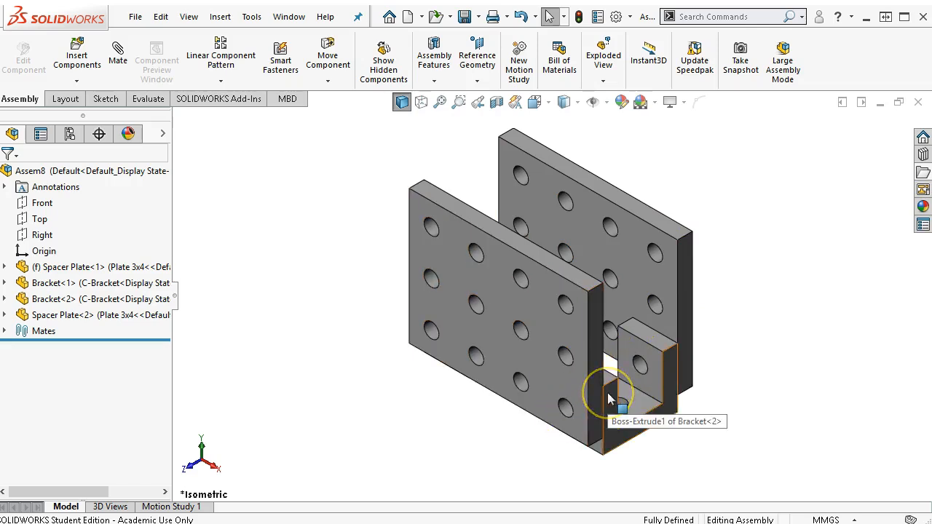
Step: Copy the C-bracket to a spot above the rear spacer plate and switch the copy to the Z-Bracket configuration
{"action": "left_click_drag", "start_coordinate": [601, 392], "coordinate": [627, 248]}
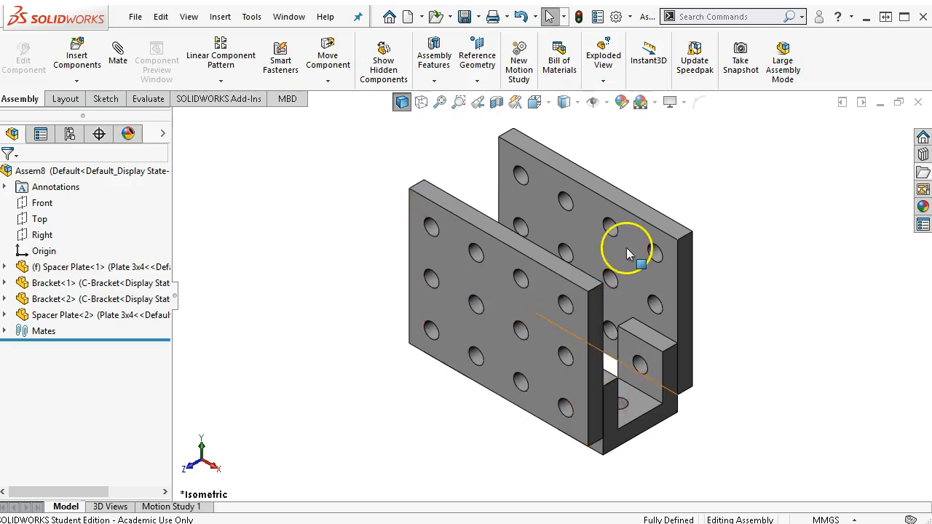
{"action": "scroll", "coordinate": [628, 249], "scroll_direction": "up", "scroll_amount": 1}
{"action": "scroll", "coordinate": [645, 206], "scroll_direction": "down", "scroll_amount": 1}
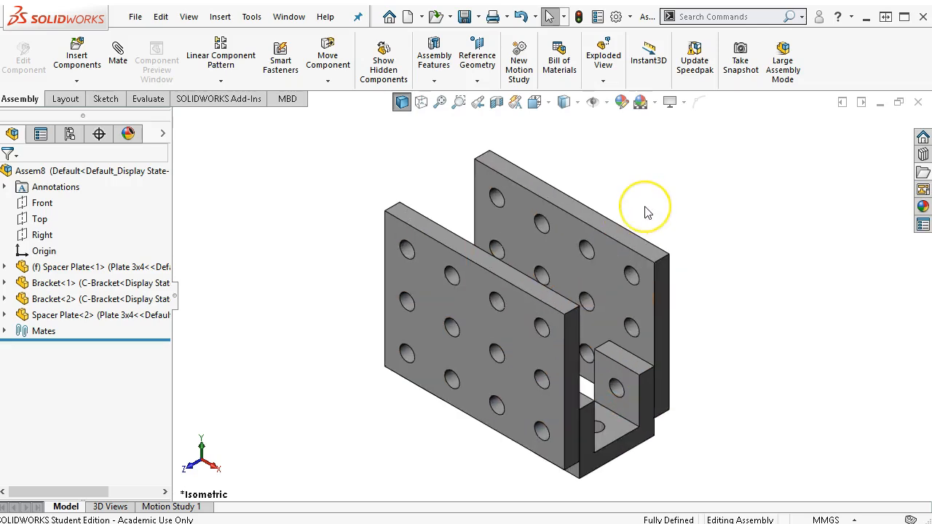
{"action": "scroll", "coordinate": [646, 213], "scroll_direction": "up", "scroll_amount": 1}
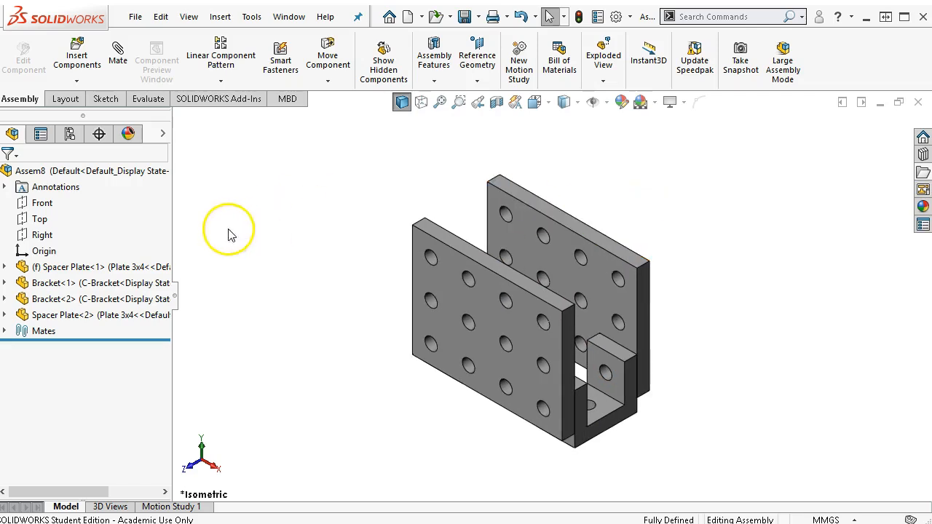
{"action": "left_click_drag", "start_coordinate": [89, 302], "coordinate": [696, 204]}
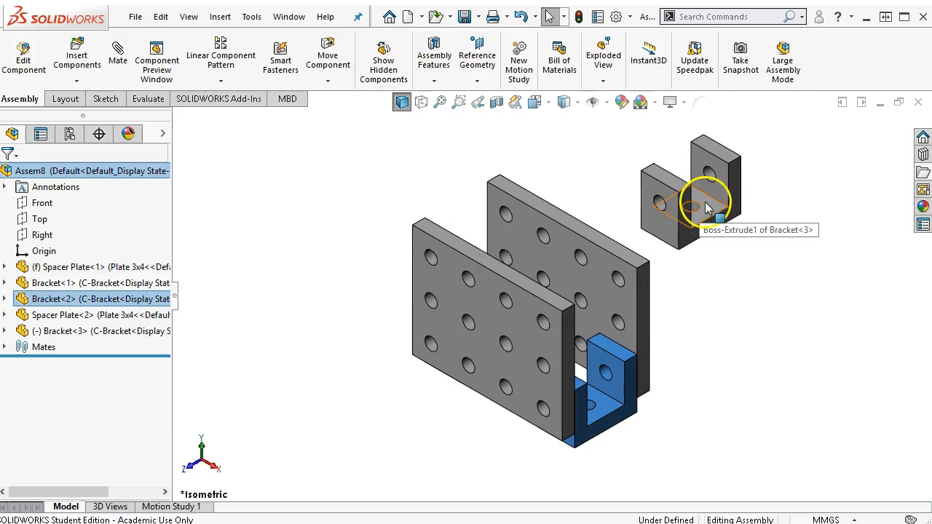
{"action": "right_click", "coordinate": [705, 204]}
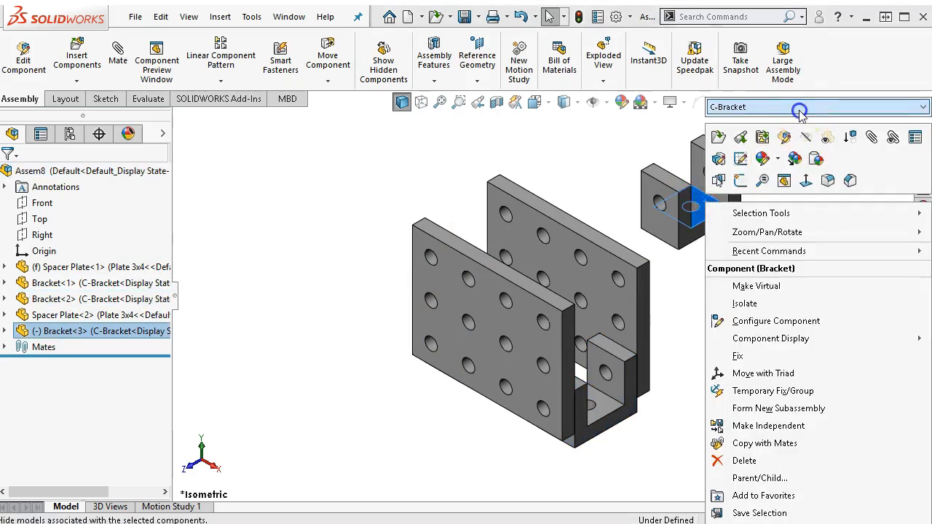
{"action": "left_click", "coordinate": [801, 108]}
{"action": "left_click", "coordinate": [776, 149]}
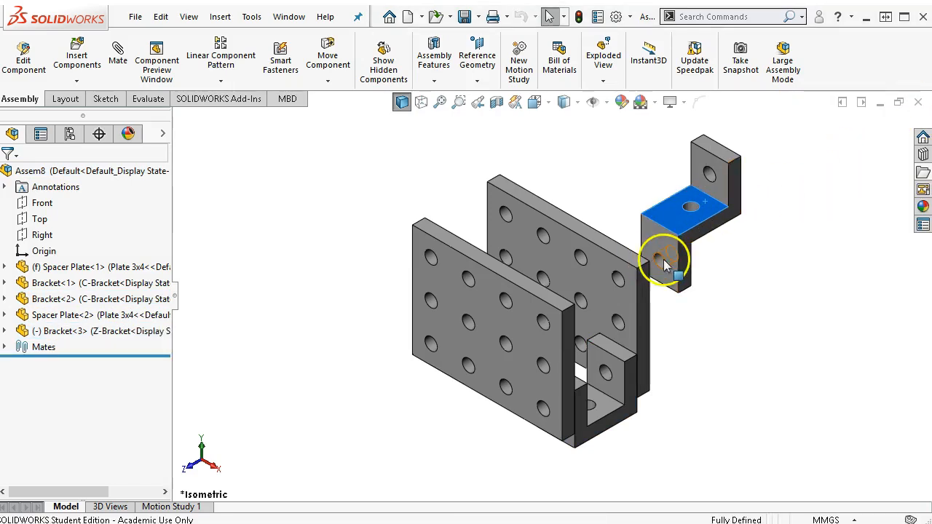
Step: Make the back face of the Z-bracket's lower flange coincident with the rear spacer plate's front face
{"action": "left_click", "coordinate": [606, 291]}
{"action": "middle_click_drag", "start_coordinate": [691, 286], "coordinate": [624, 284]}
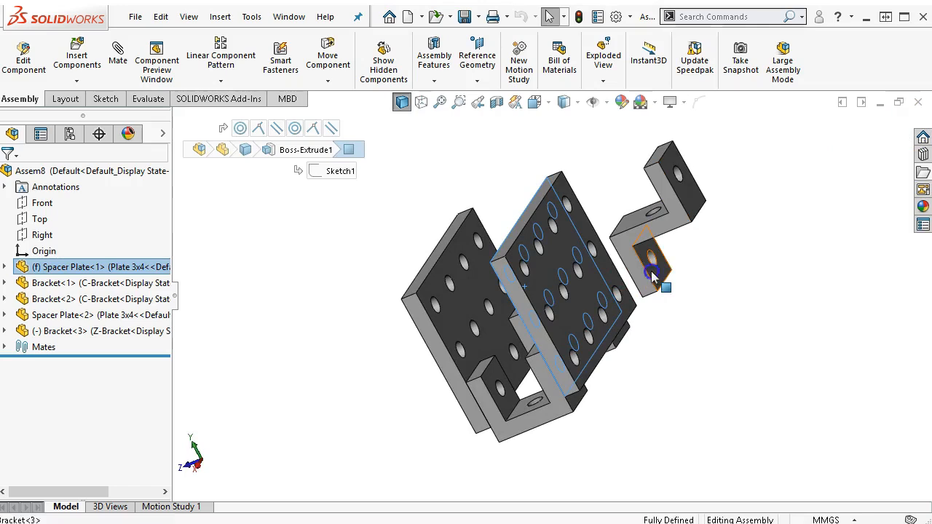
{"action": "left_click", "coordinate": [653, 277], "text": "ctrl"}
{"action": "left_click", "coordinate": [694, 258]}
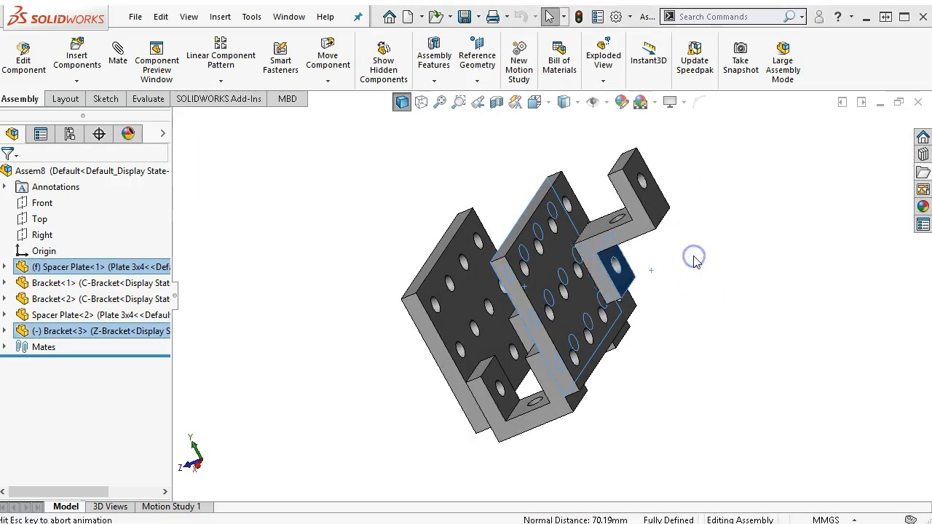
Step: Make the Z-bracket's lower hole concentric with the rear plate's upper-right hole, and its side face coincident with the plate's end face
{"action": "middle_click_drag", "start_coordinate": [624, 285], "coordinate": [583, 291]}
{"action": "left_click", "coordinate": [563, 279]}
{"action": "left_click", "coordinate": [603, 259], "text": "ctrl"}
{"action": "left_click", "coordinate": [603, 259], "text": "ctrl"}
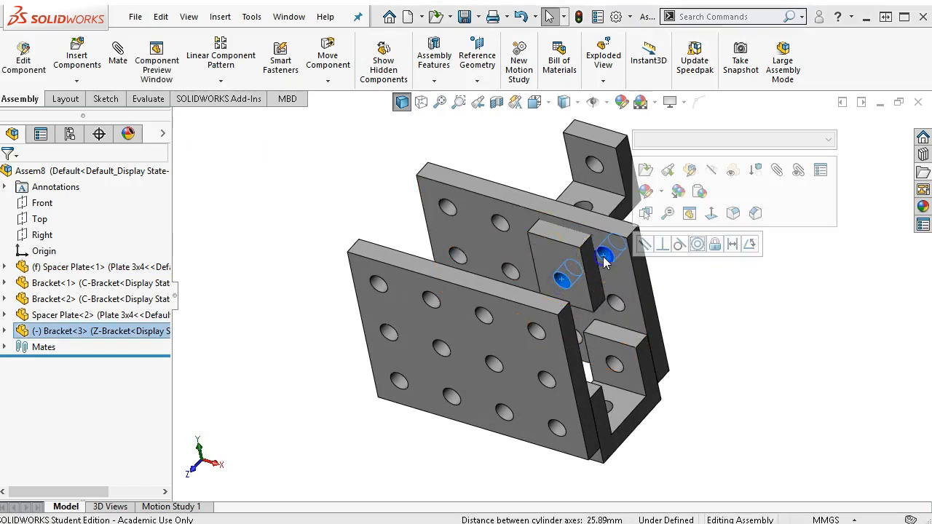
{"action": "left_click", "coordinate": [697, 245]}
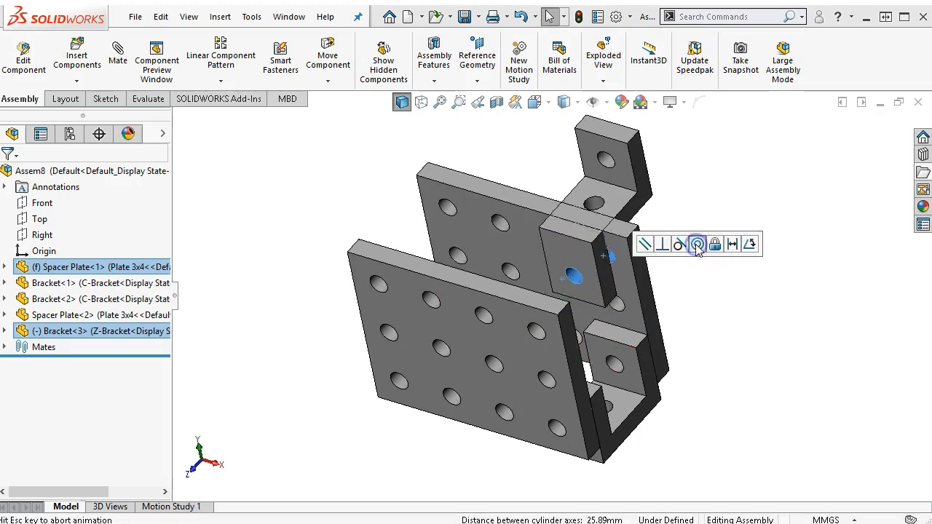
{"action": "left_click", "coordinate": [630, 276]}
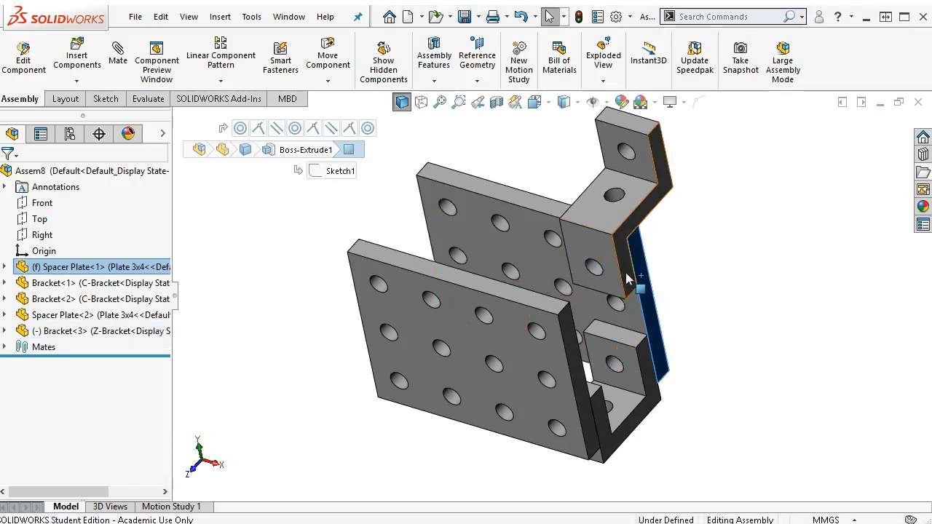
{"action": "left_click", "coordinate": [669, 260]}
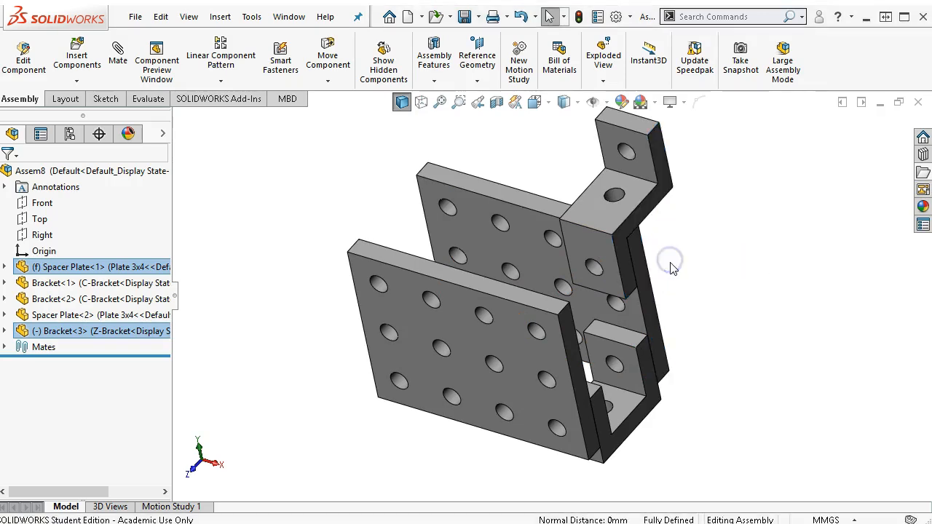
Step: Copy the Z-bracket and make the copy's lower hole concentric with the rear spacer plate's upper-left hole
{"action": "scroll", "coordinate": [681, 275], "scroll_direction": "up", "scroll_amount": 3}
{"action": "middle_click_drag", "start_coordinate": [681, 274], "coordinate": [782, 216]}
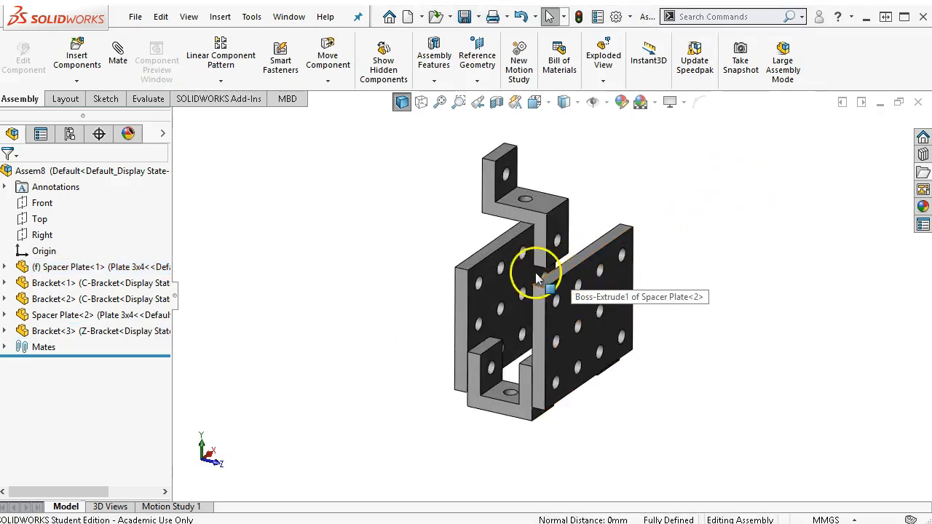
{"action": "left_click_drag", "start_coordinate": [91, 333], "coordinate": [435, 267], "text": "ctrl"}
{"action": "scroll", "coordinate": [435, 266], "scroll_direction": "down", "scroll_amount": 4}
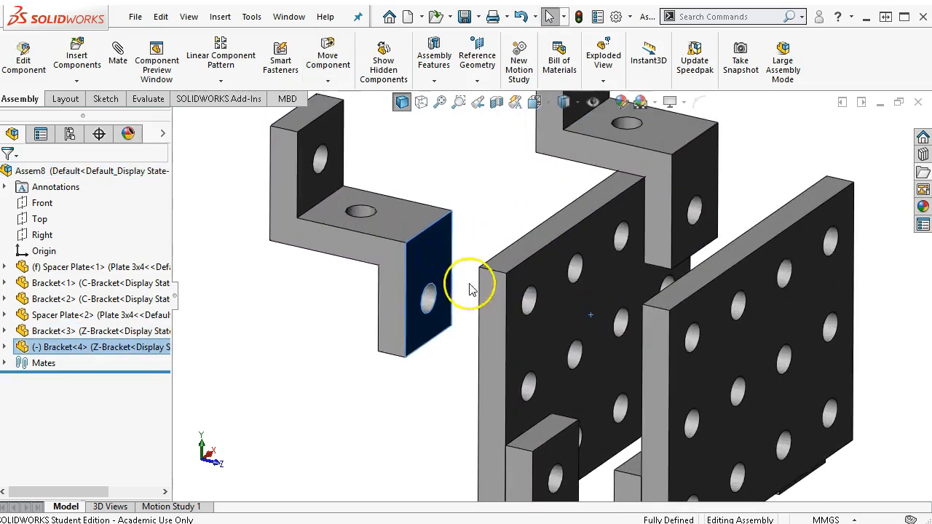
{"action": "left_click", "coordinate": [530, 299]}
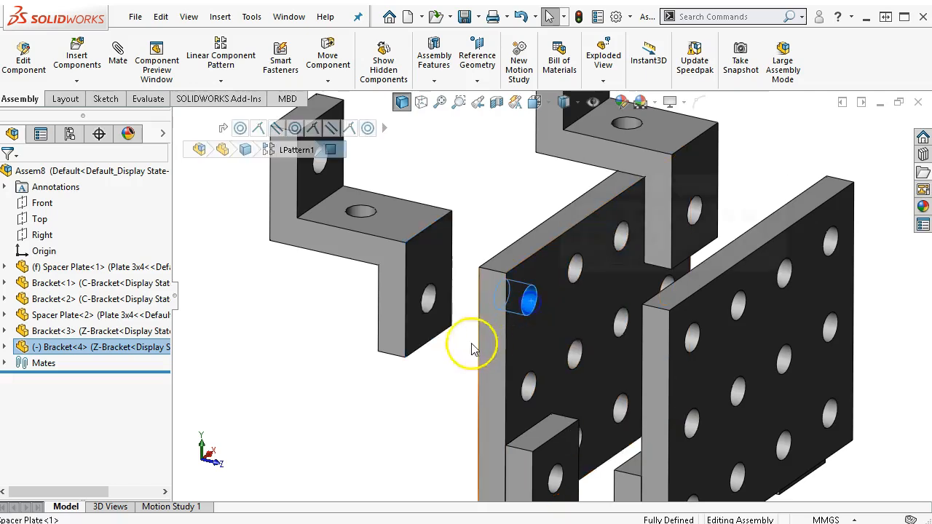
{"action": "left_click", "coordinate": [430, 299], "text": "ctrl"}
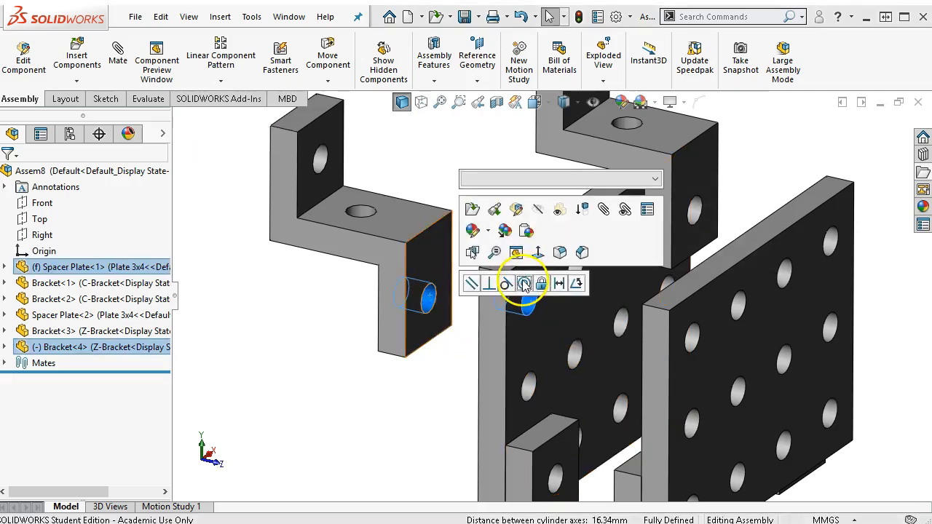
{"action": "left_click", "coordinate": [525, 284]}
Step: Make the back face of the copied Z-bracket's lower flange coincident with the rear spacer plate's front face
{"action": "left_click", "coordinate": [558, 300]}
{"action": "middle_click_drag", "start_coordinate": [485, 284], "coordinate": [540, 277]}
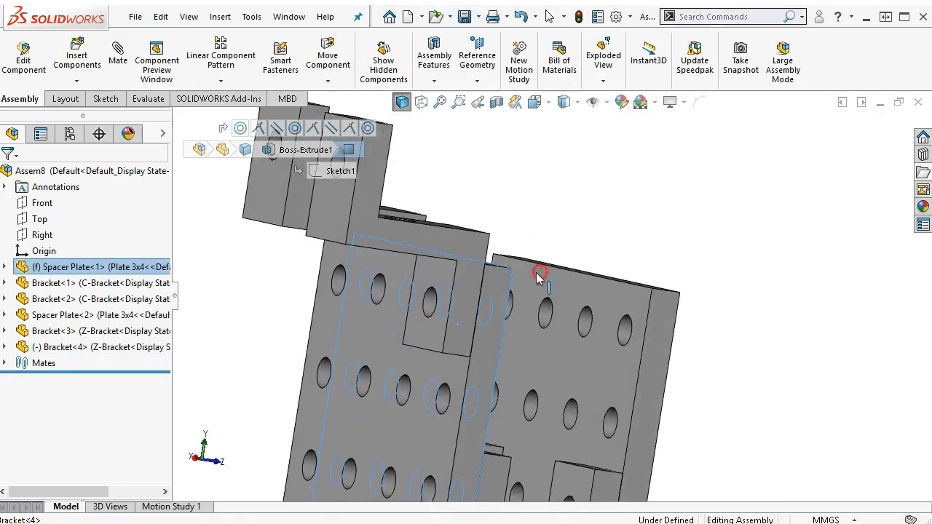
{"action": "left_click", "coordinate": [439, 274], "text": "ctrl"}
{"action": "left_click", "coordinate": [480, 261]}
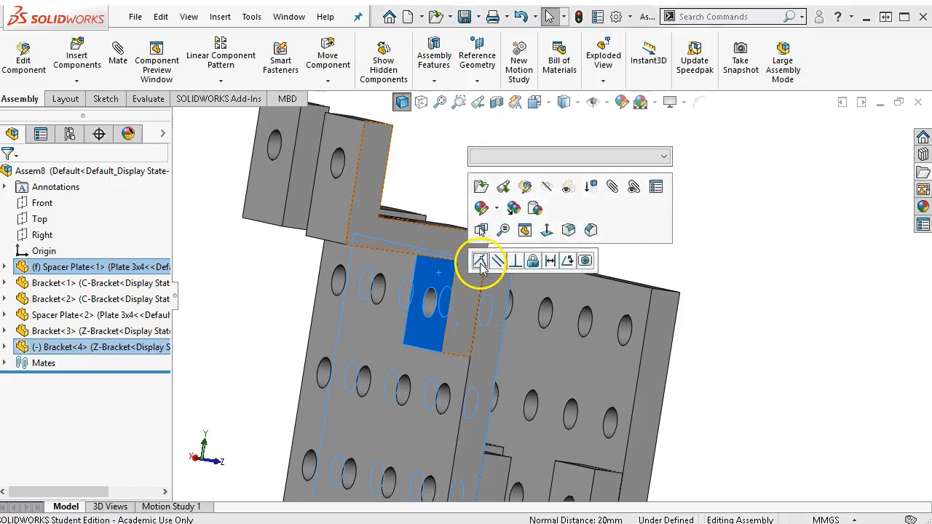
{"action": "left_click", "coordinate": [480, 262]}
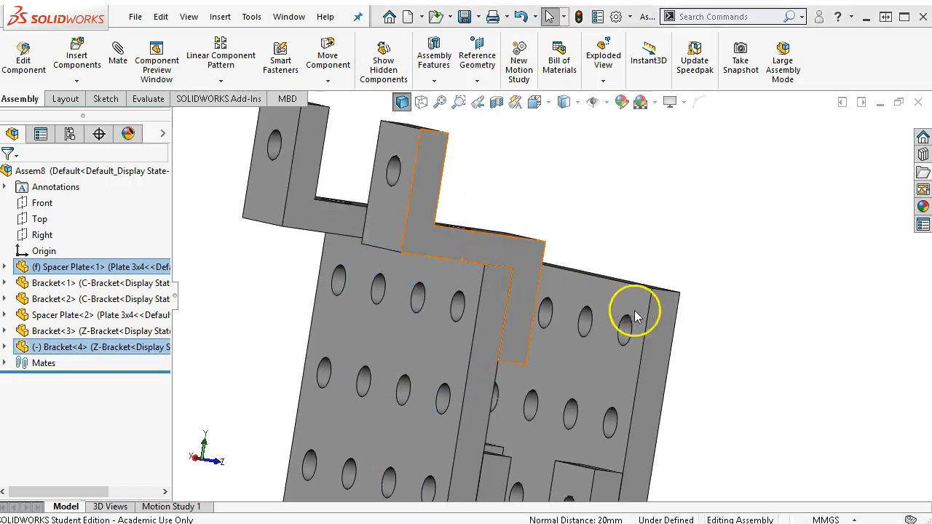
{"action": "left_click", "coordinate": [715, 243]}
{"action": "scroll", "coordinate": [695, 246], "scroll_direction": "up", "scroll_amount": 1}
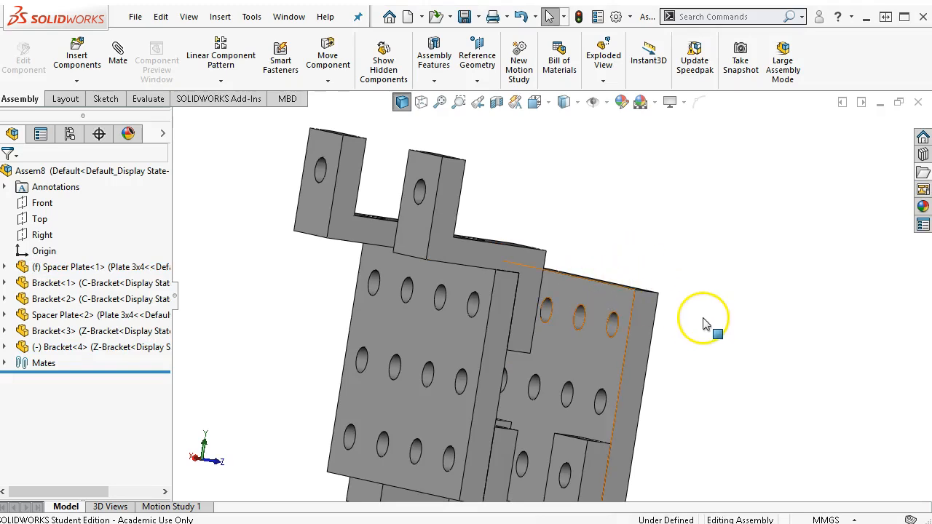
{"action": "key", "text": "ctrl+7"}
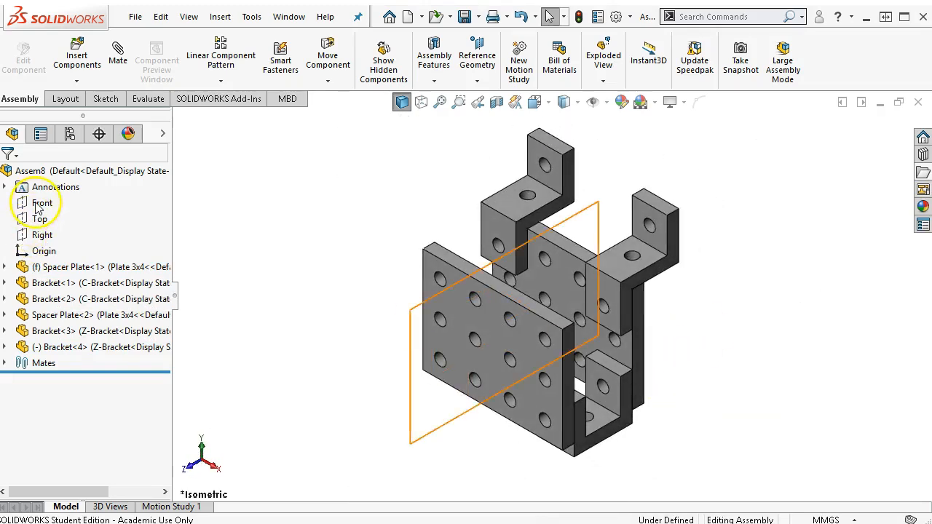
Step: Suppress the front spacer plate in the assembly
{"action": "left_click", "coordinate": [264, 299]}
{"action": "mouse_move", "coordinate": [264, 299]}
{"action": "middle_mouse_down"}
{"action": "mouse_move", "coordinate": [260, 226]}
{"action": "mouse_move", "coordinate": [225, 229]}
{"action": "mouse_move", "coordinate": [211, 250]}
{"action": "mouse_move", "coordinate": [246, 263]}
{"action": "mouse_move", "coordinate": [250, 323]}
{"action": "mouse_move", "coordinate": [248, 285]}
{"action": "mouse_move", "coordinate": [260, 314]}
{"action": "middle_mouse_up"}
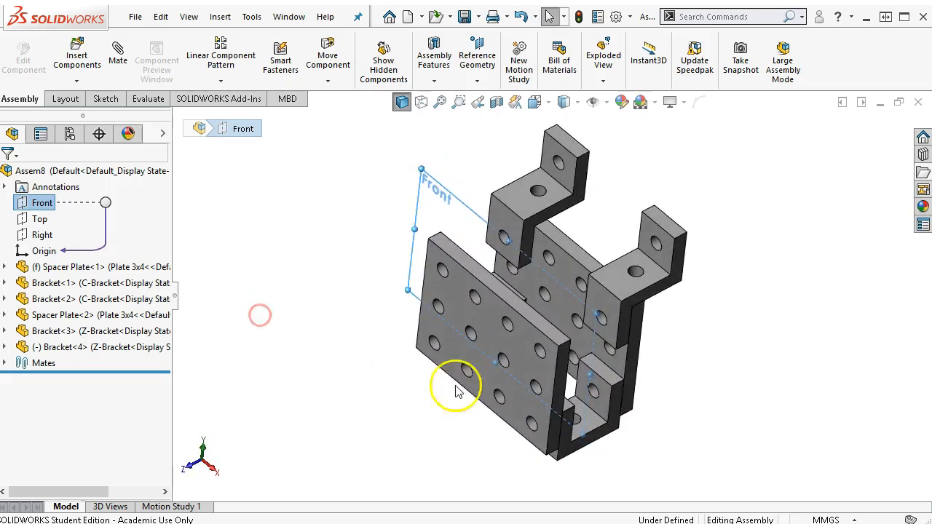
{"action": "left_click", "coordinate": [470, 321]}
{"action": "right_click", "coordinate": [93, 314]}
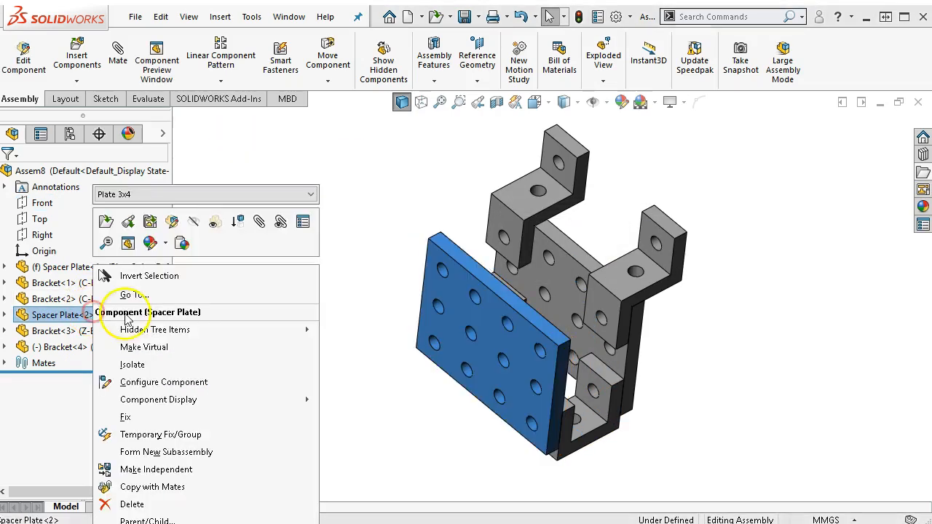
{"action": "left_click", "coordinate": [240, 218]}
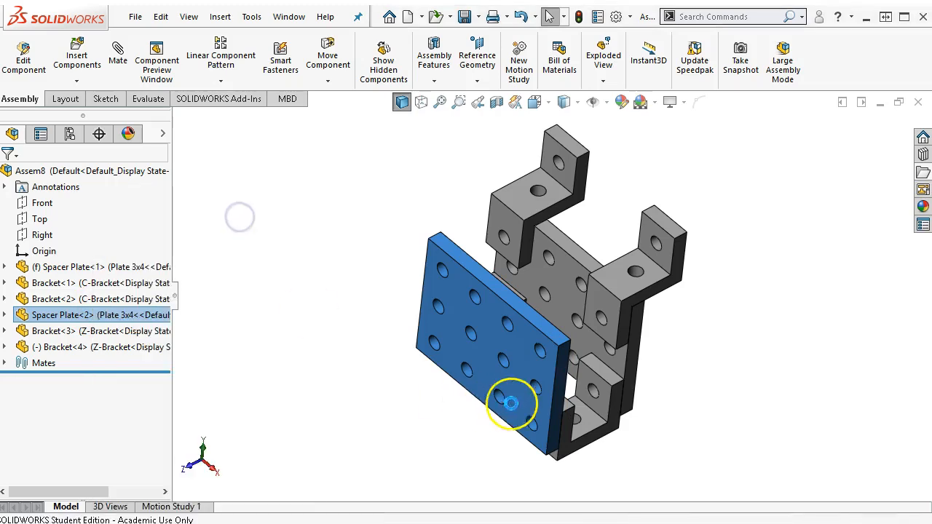
{"action": "mouse_move", "coordinate": [385, 296]}
{"action": "middle_mouse_down"}
{"action": "mouse_move", "coordinate": [333, 239]}
{"action": "mouse_move", "coordinate": [377, 290]}
{"action": "middle_mouse_up"}
{"action": "scroll", "coordinate": [403, 329], "scroll_direction": "up", "scroll_amount": 1}
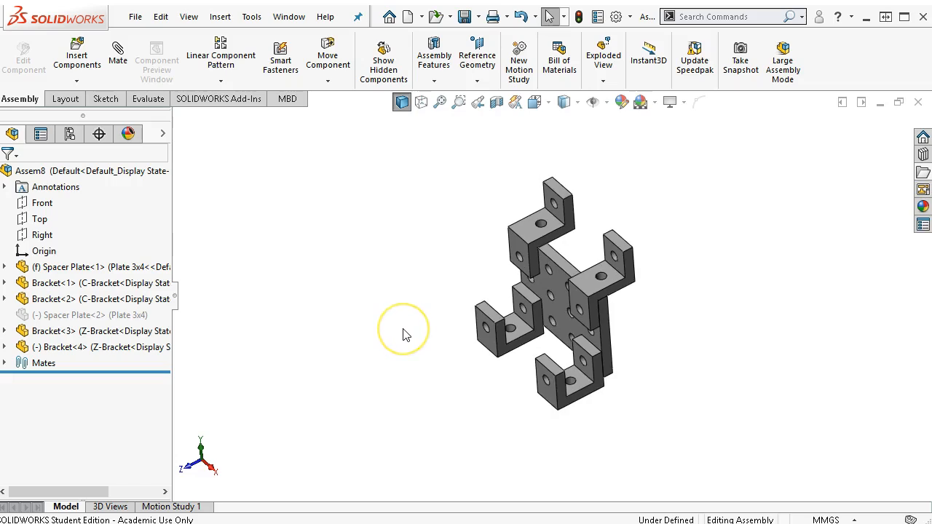
Step: Create a reference plane midway between the two outer flange faces of the lower-right C-bracket
{"action": "scroll", "coordinate": [491, 323], "scroll_direction": "down", "scroll_amount": 1}
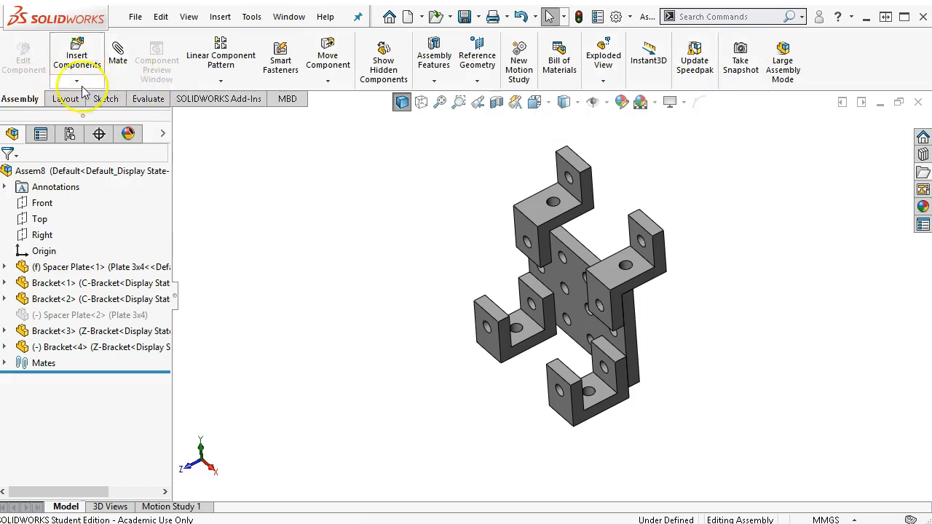
{"action": "left_click", "coordinate": [470, 85]}
{"action": "left_click", "coordinate": [491, 96]}
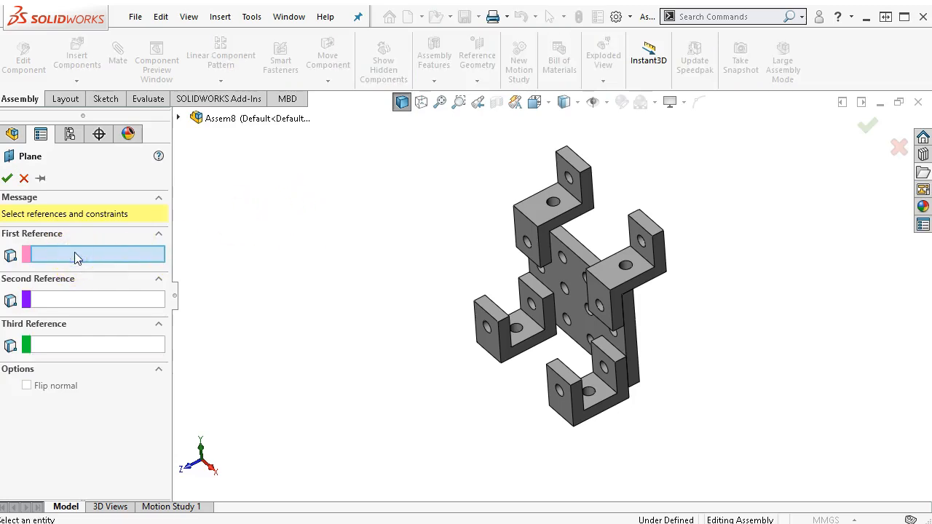
{"action": "middle_click_drag", "start_coordinate": [381, 291], "coordinate": [307, 270]}
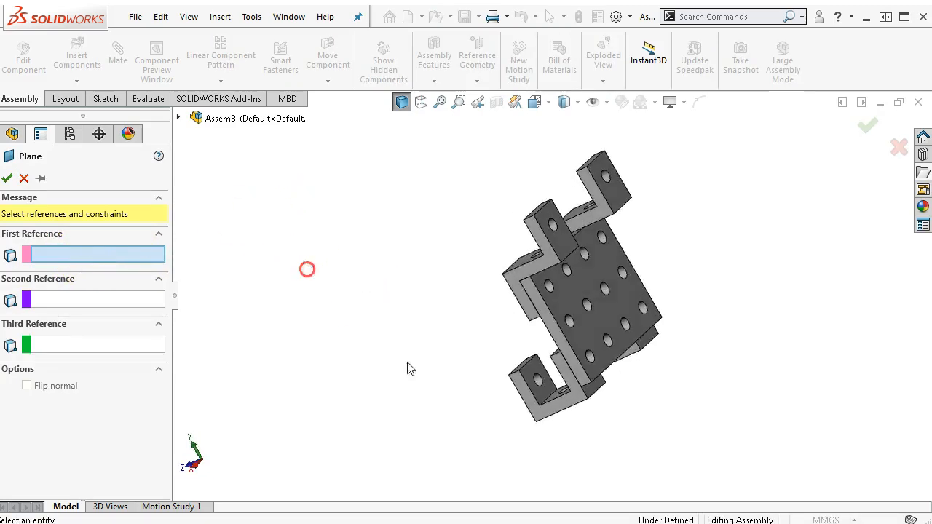
{"action": "scroll", "coordinate": [688, 453], "scroll_direction": "down", "scroll_amount": 2}
{"action": "scroll", "coordinate": [648, 439], "scroll_direction": "down", "scroll_amount": 2}
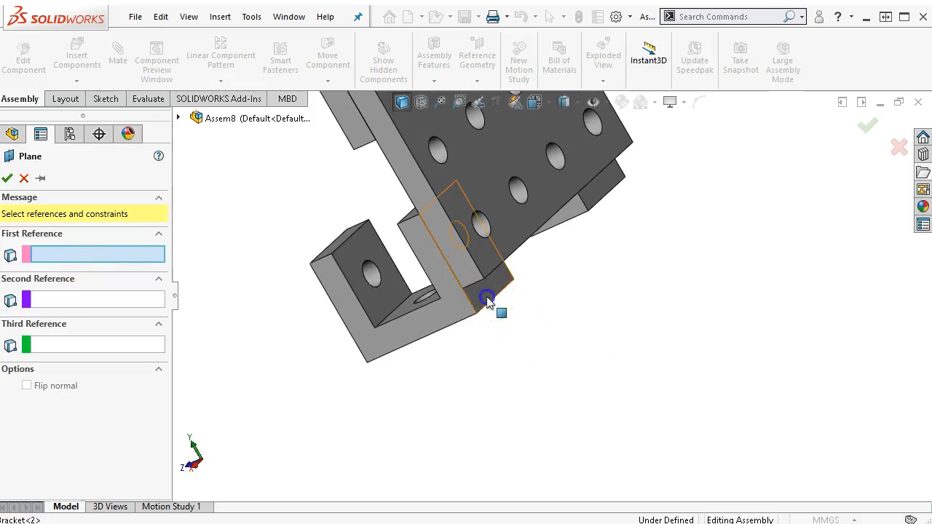
{"action": "left_click", "coordinate": [488, 302]}
{"action": "middle_click_drag", "start_coordinate": [492, 378], "coordinate": [560, 351]}
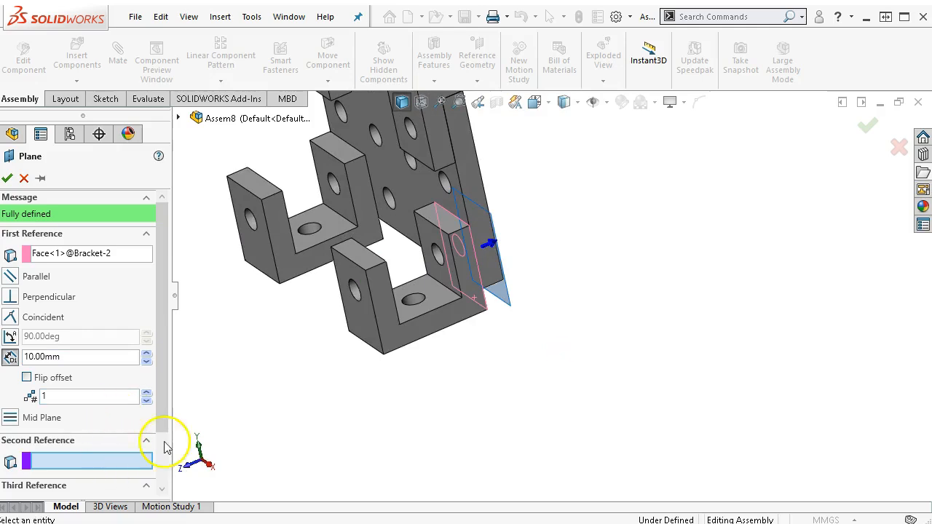
{"action": "left_click", "coordinate": [368, 327]}
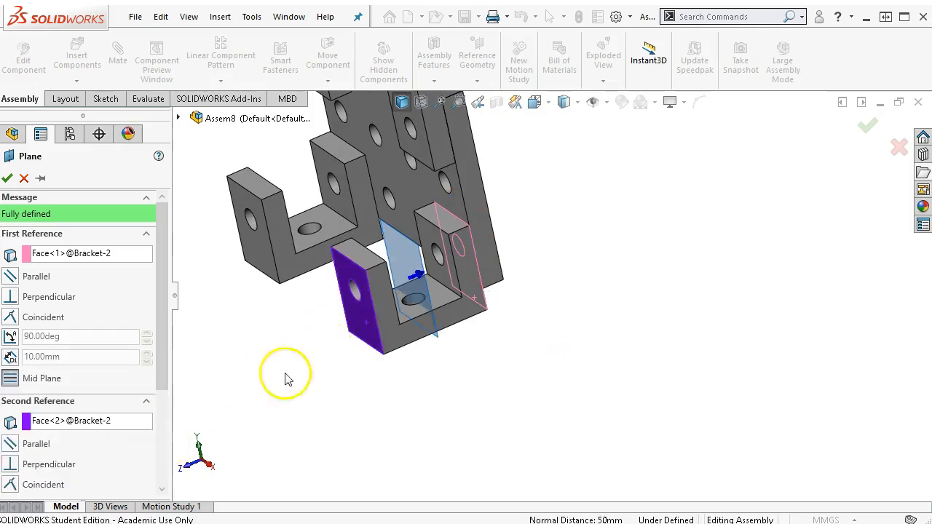
{"action": "left_click_drag", "start_coordinate": [164, 367], "coordinate": [172, 296]}
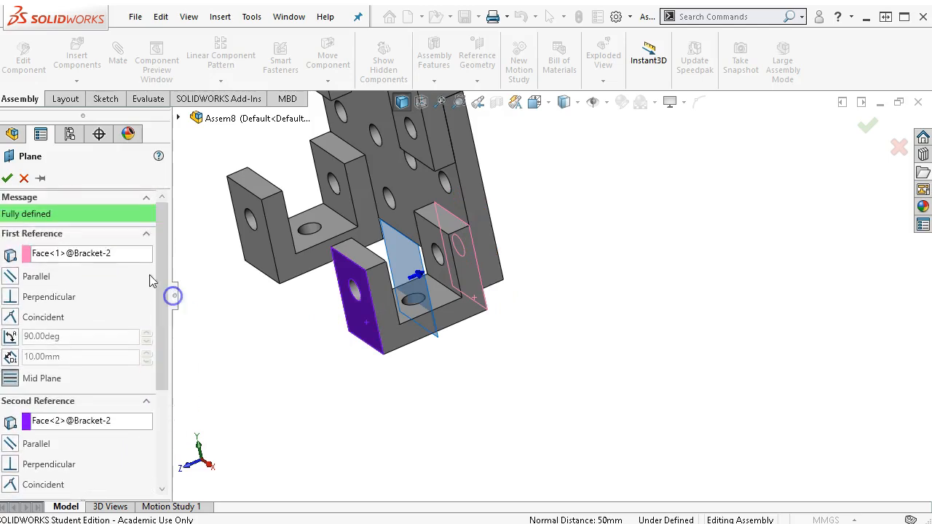
{"action": "left_click", "coordinate": [8, 179]}
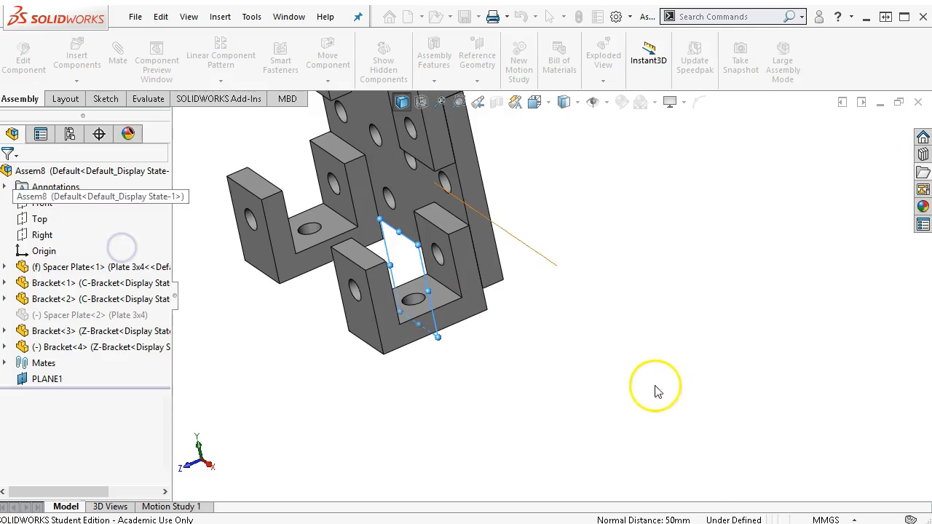
{"action": "key", "text": "ctrl+7"}
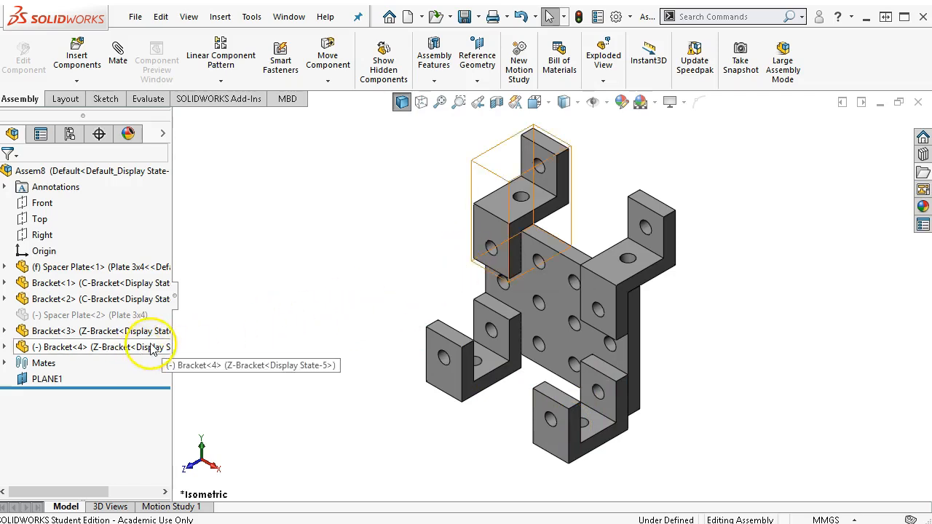
Step: Set up a component mirror about the new mid-plane, with the rear spacer plate and both Z-brackets as the components to mirror
{"action": "left_click", "coordinate": [227, 83]}
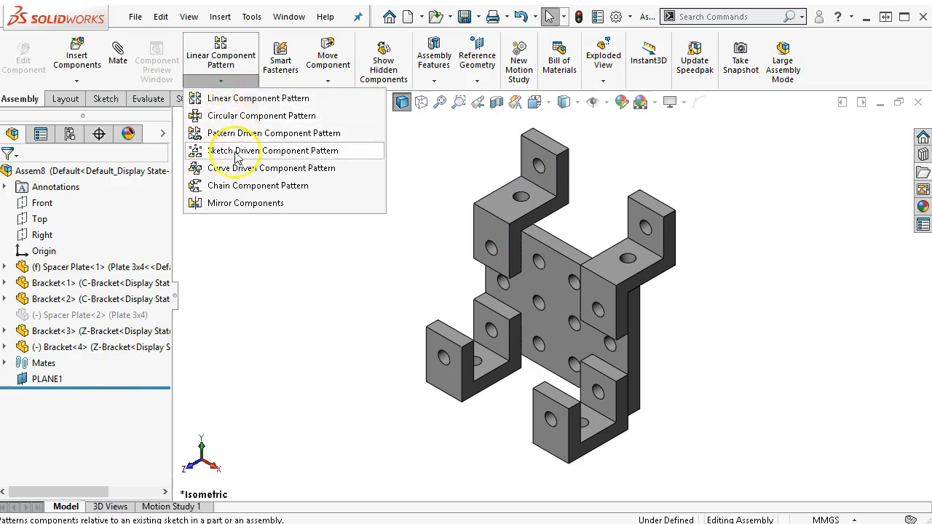
{"action": "left_click", "coordinate": [225, 202]}
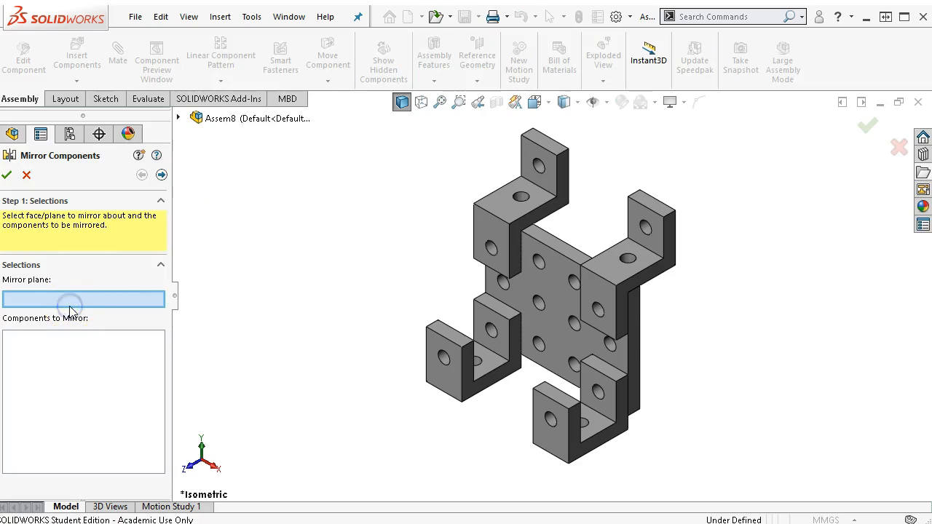
{"action": "left_click", "coordinate": [176, 119]}
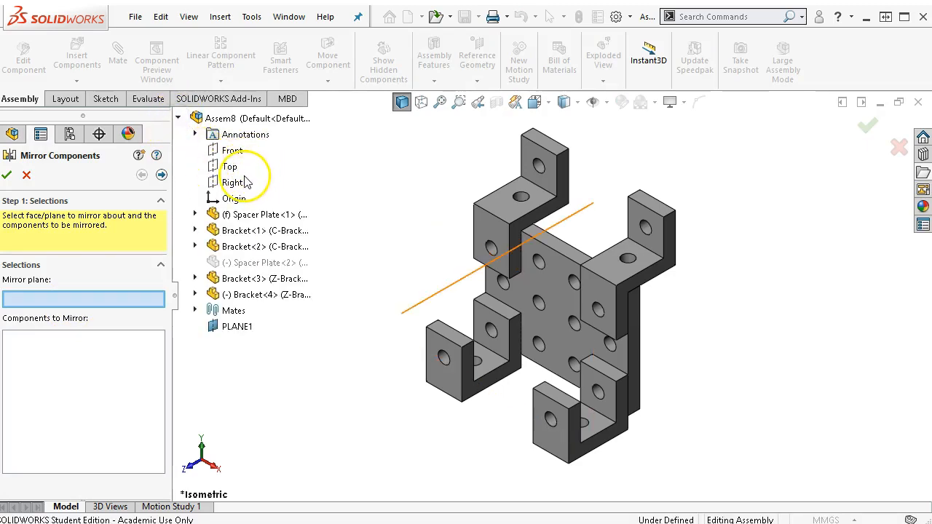
{"action": "left_click", "coordinate": [239, 328]}
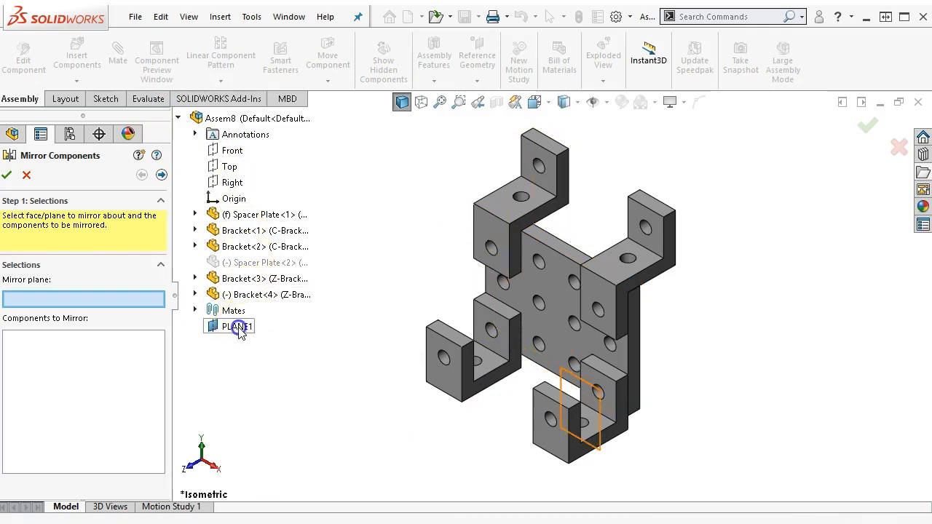
{"action": "left_click", "coordinate": [165, 352]}
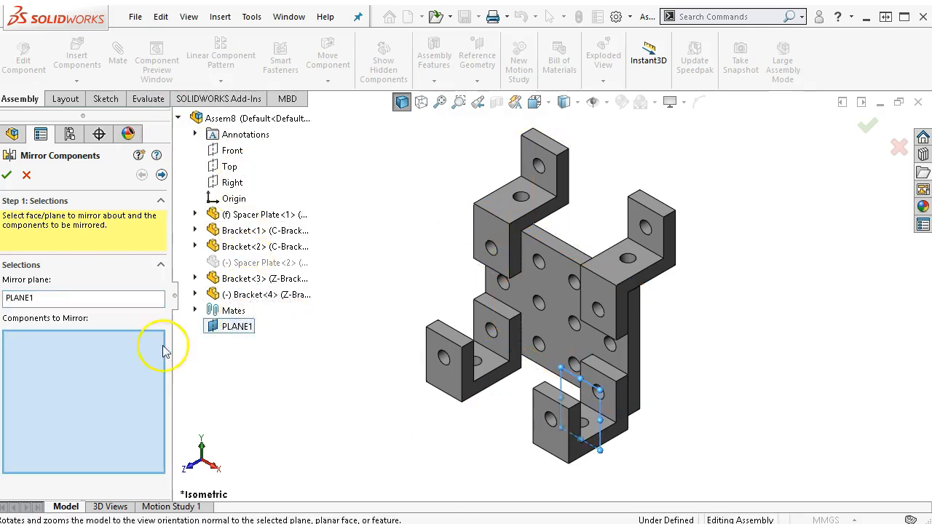
{"action": "left_click", "coordinate": [598, 329]}
{"action": "left_click", "coordinate": [547, 323]}
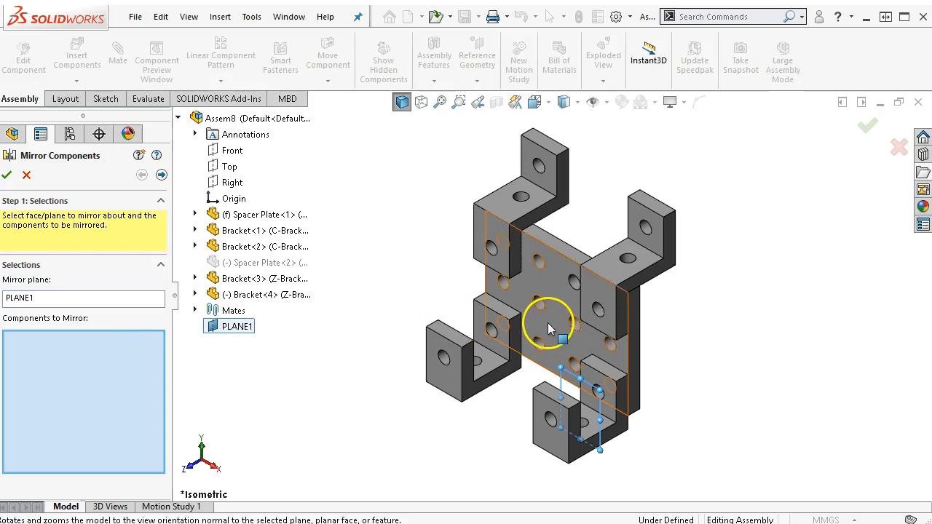
{"action": "left_click", "coordinate": [498, 255]}
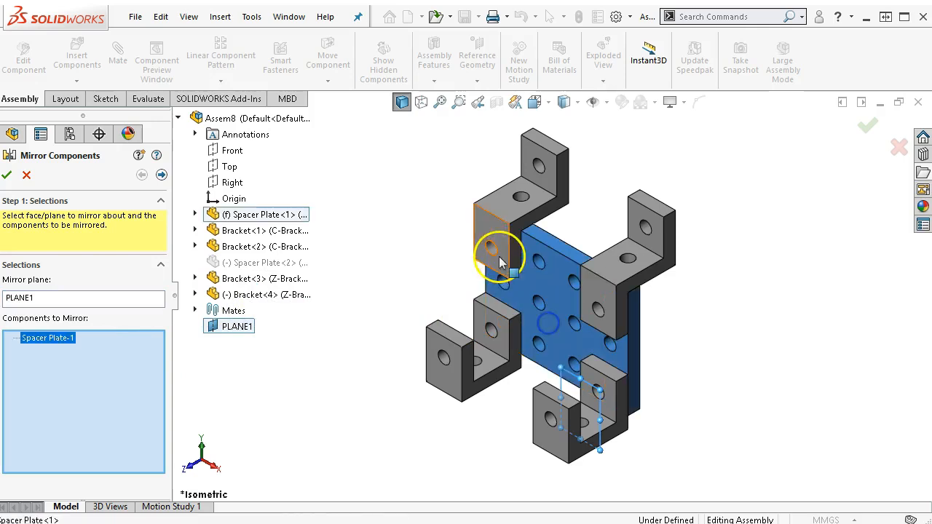
{"action": "left_click", "coordinate": [608, 306]}
{"action": "left_click", "coordinate": [149, 332]}
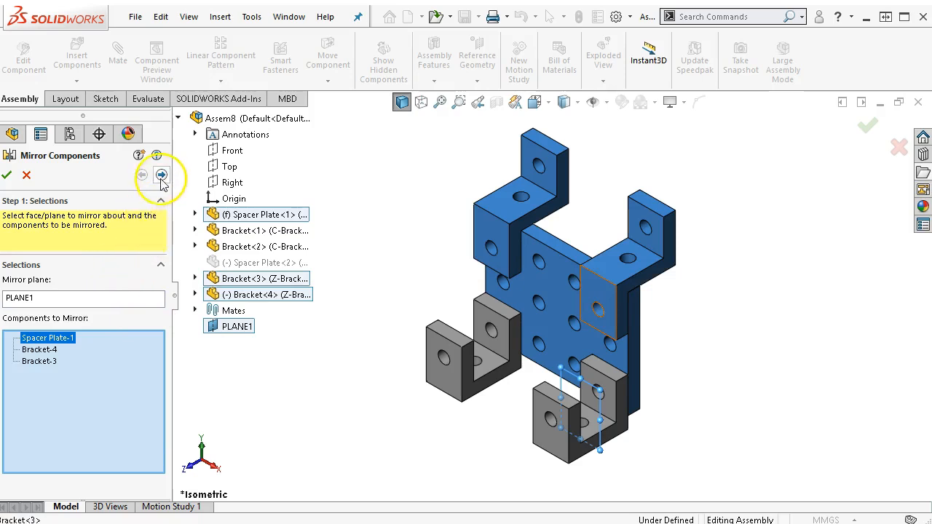
Step: Compare the orientations offered for the mirrored Bracket-3, keep orientation 1 of 4, and complete the component mirror
{"action": "left_click", "coordinate": [161, 176]}
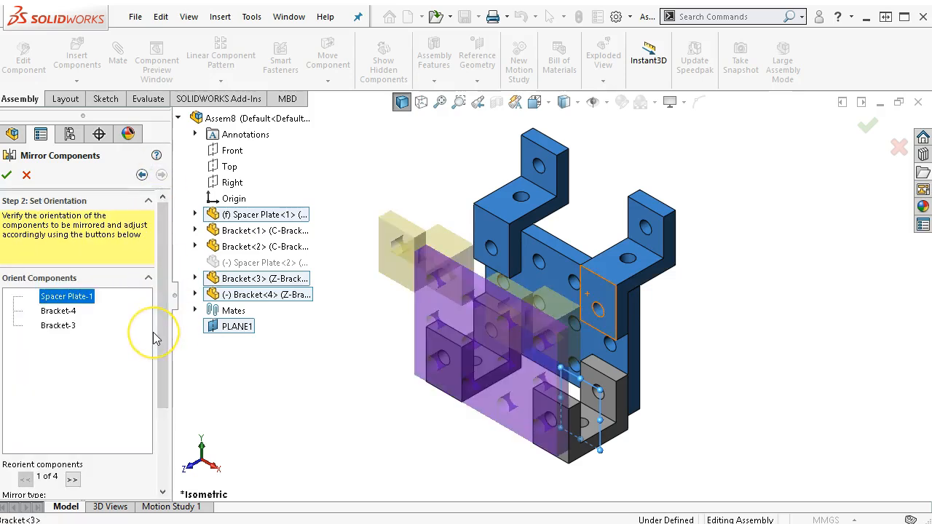
{"action": "middle_click_drag", "start_coordinate": [340, 354], "coordinate": [306, 339]}
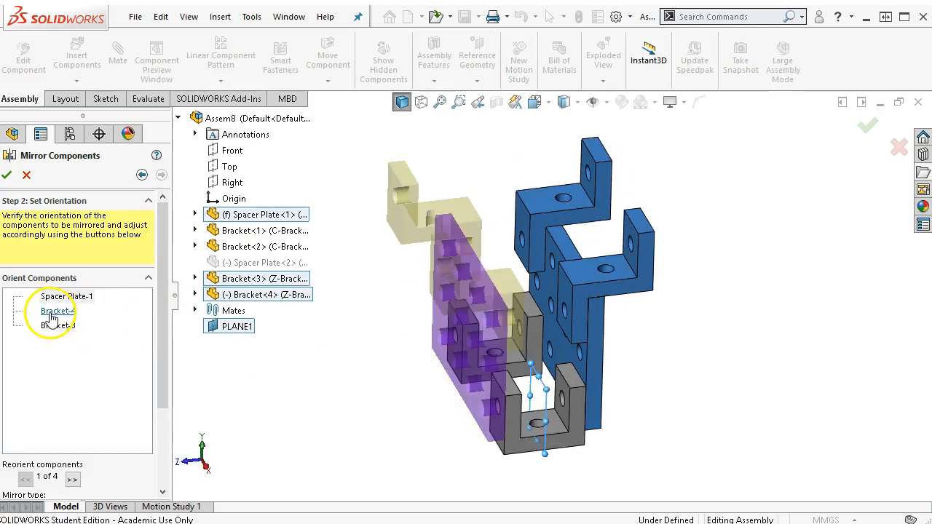
{"action": "left_click", "coordinate": [51, 313]}
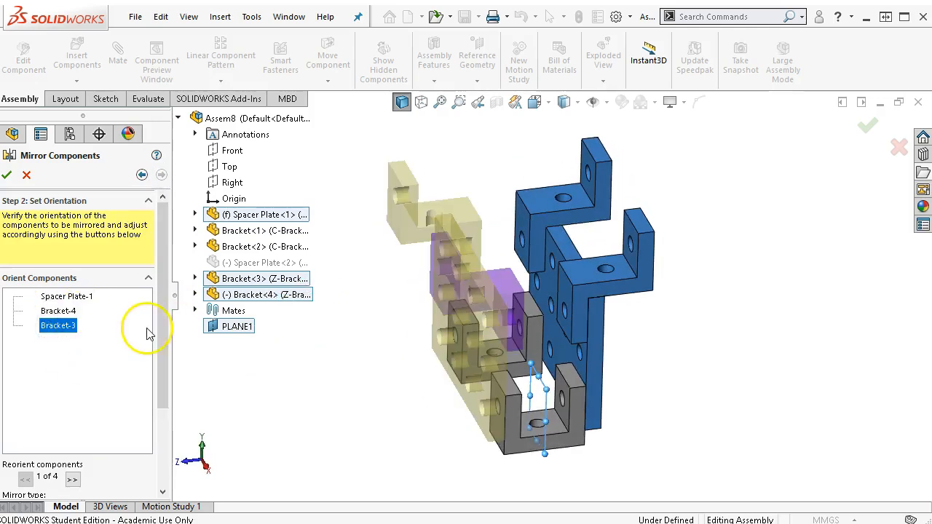
{"action": "left_click_drag", "start_coordinate": [160, 341], "coordinate": [159, 410]}
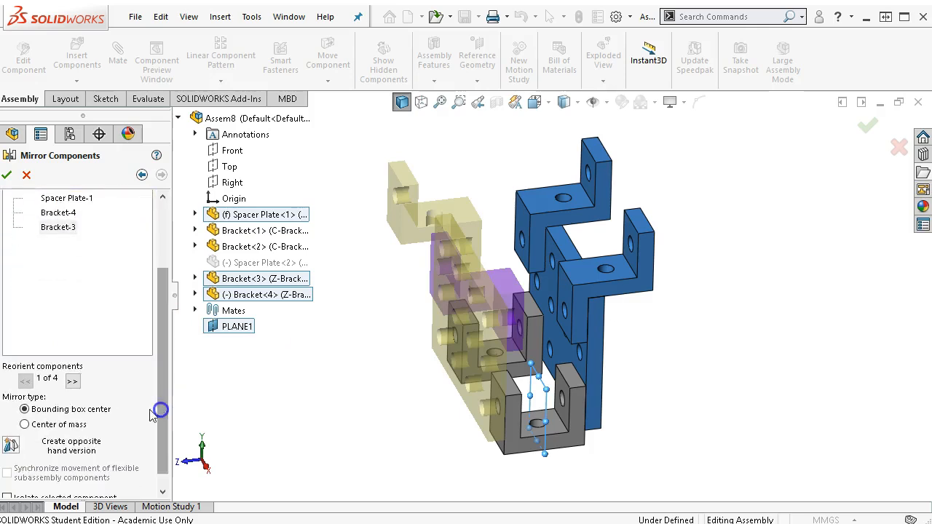
{"action": "left_click", "coordinate": [72, 382]}
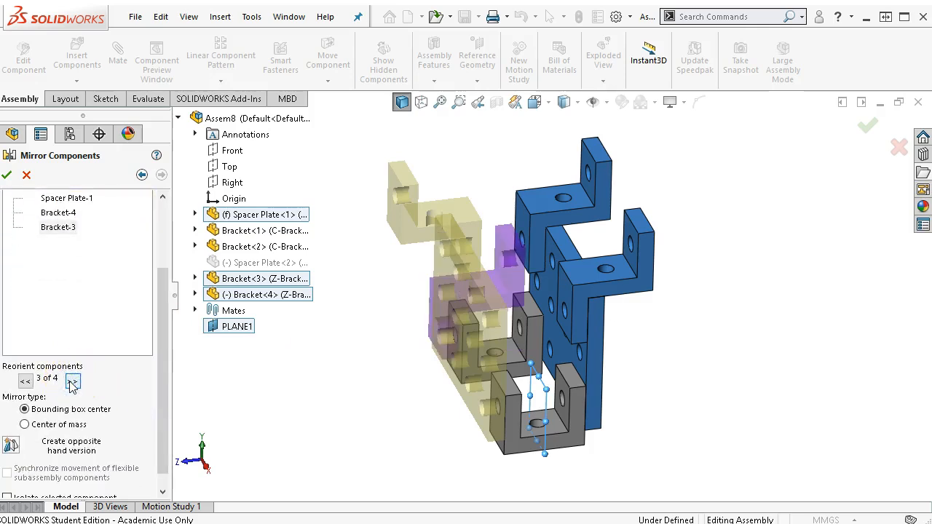
{"action": "left_click", "coordinate": [72, 381]}
{"action": "middle_click_drag", "start_coordinate": [243, 366], "coordinate": [211, 320]}
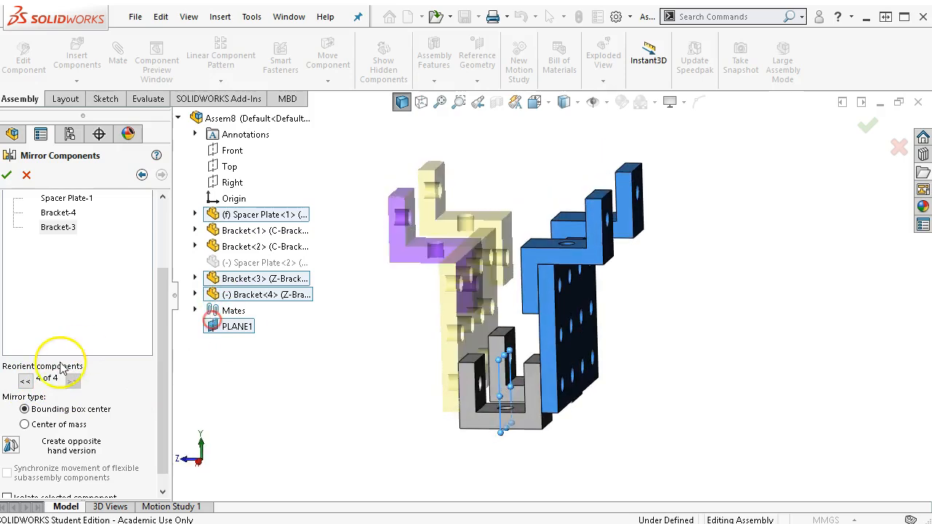
{"action": "left_click", "coordinate": [26, 381]}
{"action": "left_click", "coordinate": [26, 382]}
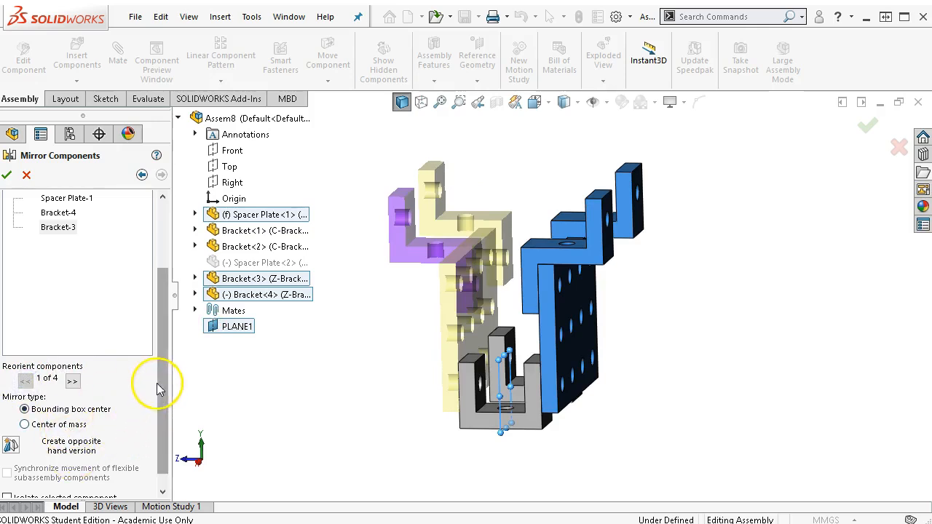
{"action": "left_click_drag", "start_coordinate": [160, 399], "coordinate": [161, 412]}
{"action": "left_click_drag", "start_coordinate": [164, 444], "coordinate": [175, 276]}
{"action": "middle_click_drag", "start_coordinate": [248, 357], "coordinate": [329, 448]}
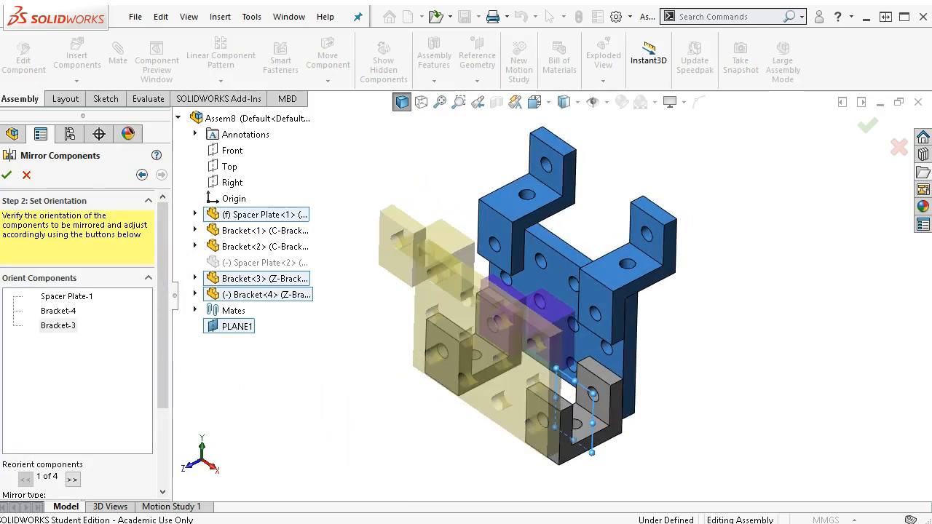
{"action": "left_click", "coordinate": [8, 175]}
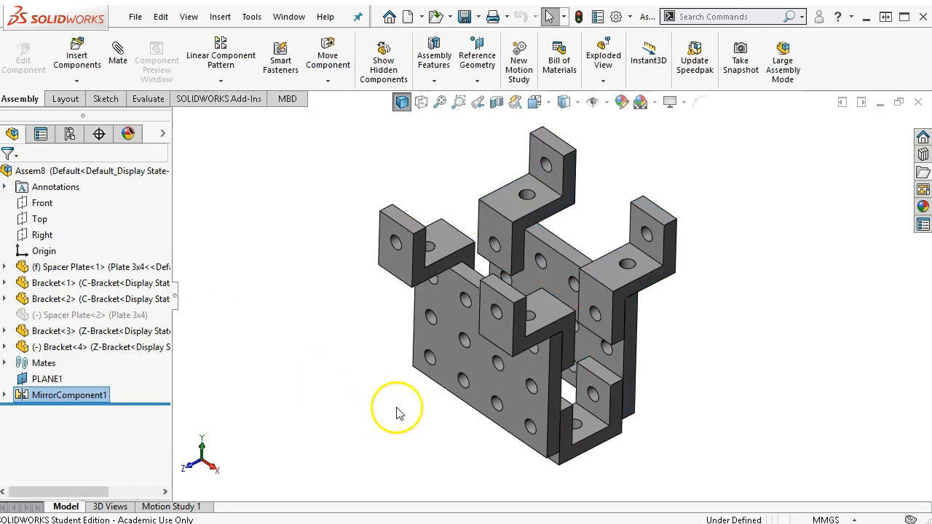
Step: Test the remaining freedom of movement of the rear upper-left Z-bracket
{"action": "left_click", "coordinate": [103, 352]}
{"action": "left_click_drag", "start_coordinate": [558, 196], "coordinate": [582, 220]}
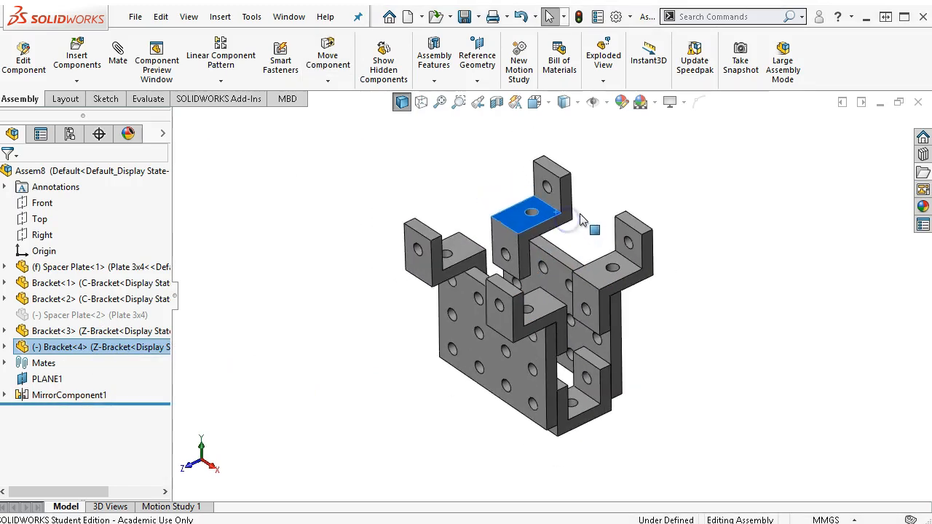
{"action": "scroll", "coordinate": [676, 312], "scroll_direction": "up", "scroll_amount": 1}
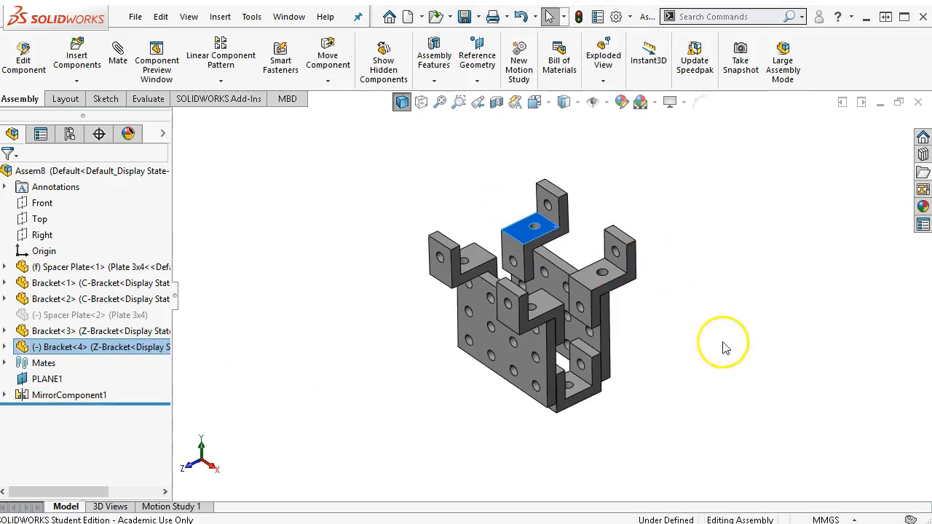
{"action": "scroll", "coordinate": [475, 236], "scroll_direction": "down", "scroll_amount": 1}
Step: Make the rear upper-left Z-bracket's outer side face coincident with the rear spacer plate's adjoining end face
{"action": "middle_click_drag", "start_coordinate": [475, 236], "coordinate": [501, 257]}
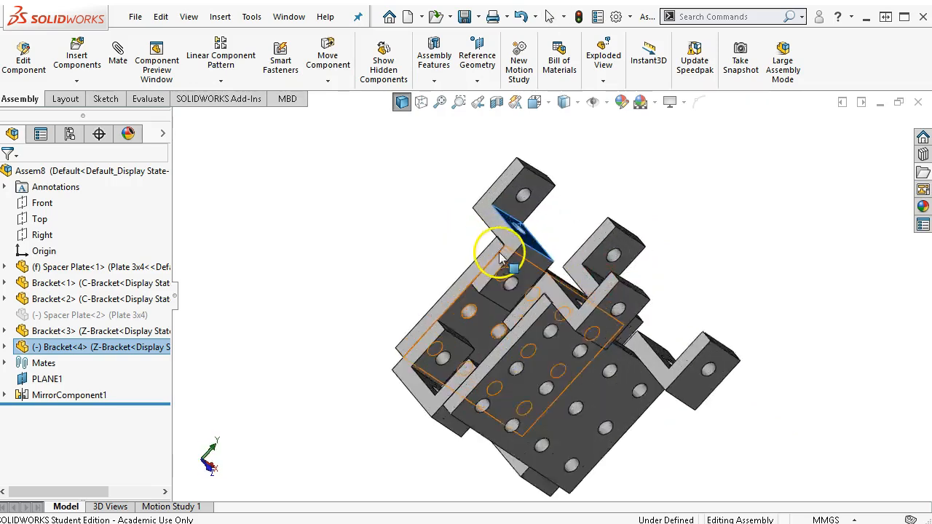
{"action": "scroll", "coordinate": [501, 257], "scroll_direction": "down", "scroll_amount": 3}
{"action": "left_click", "coordinate": [483, 273]}
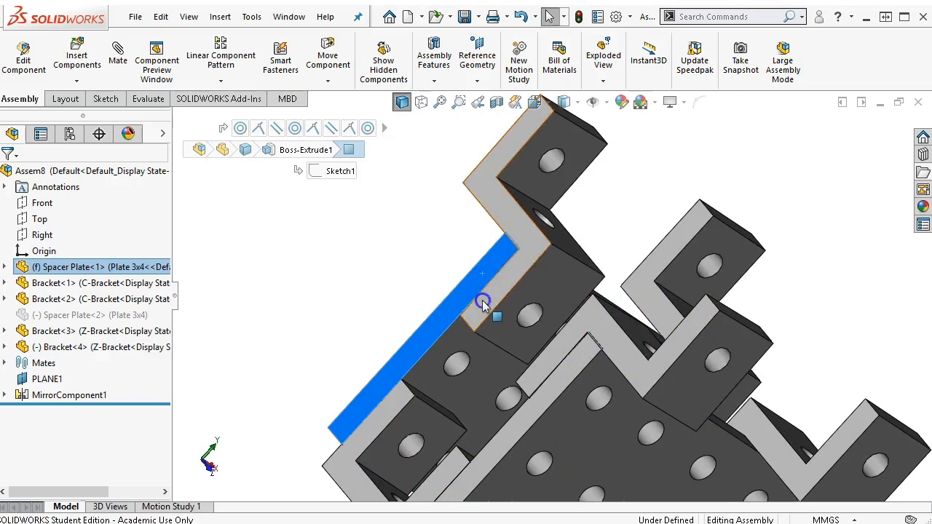
{"action": "left_click", "coordinate": [483, 305], "text": "ctrl"}
{"action": "left_click", "coordinate": [536, 289]}
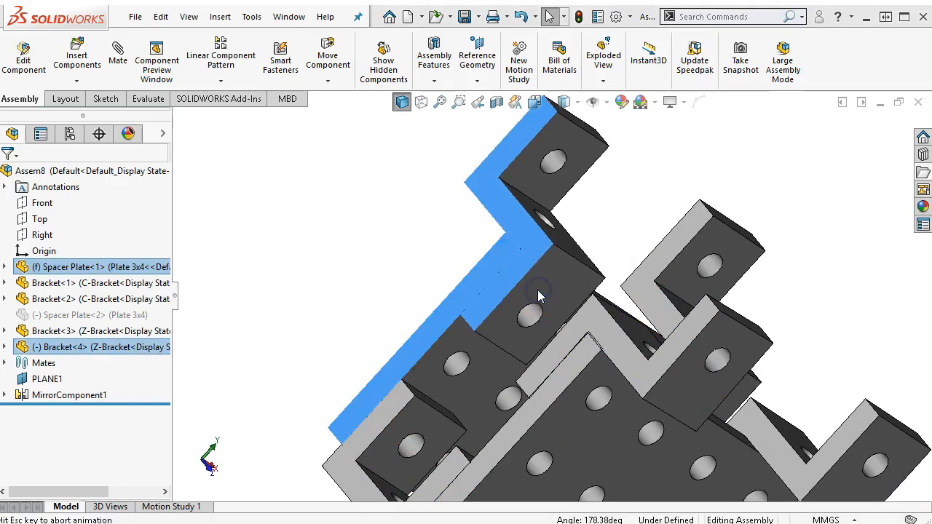
{"action": "key", "text": "ctrl+7"}
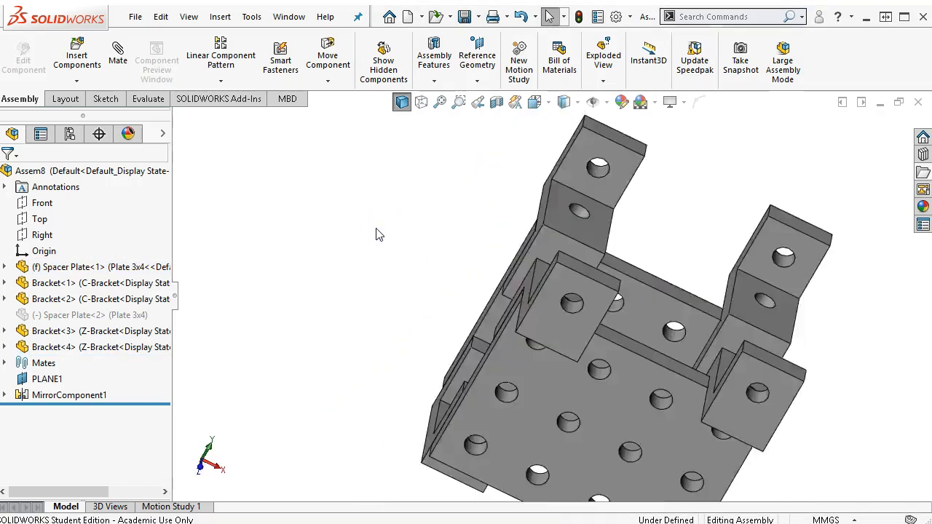
Step: Unsuppress the second spacer plate in the assembly
{"action": "scroll", "coordinate": [662, 275], "scroll_direction": "down", "scroll_amount": 2}
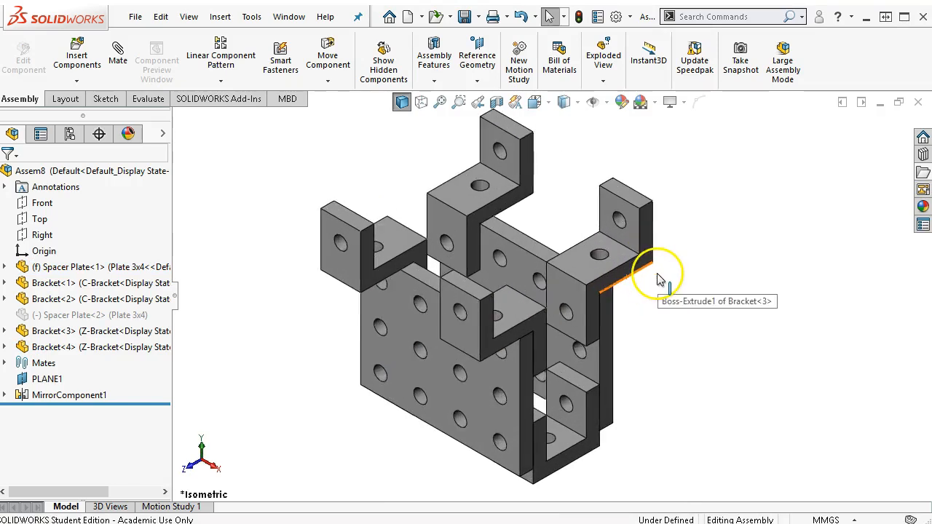
{"action": "scroll", "coordinate": [659, 277], "scroll_direction": "up", "scroll_amount": 3}
{"action": "scroll", "coordinate": [652, 243], "scroll_direction": "down", "scroll_amount": 1}
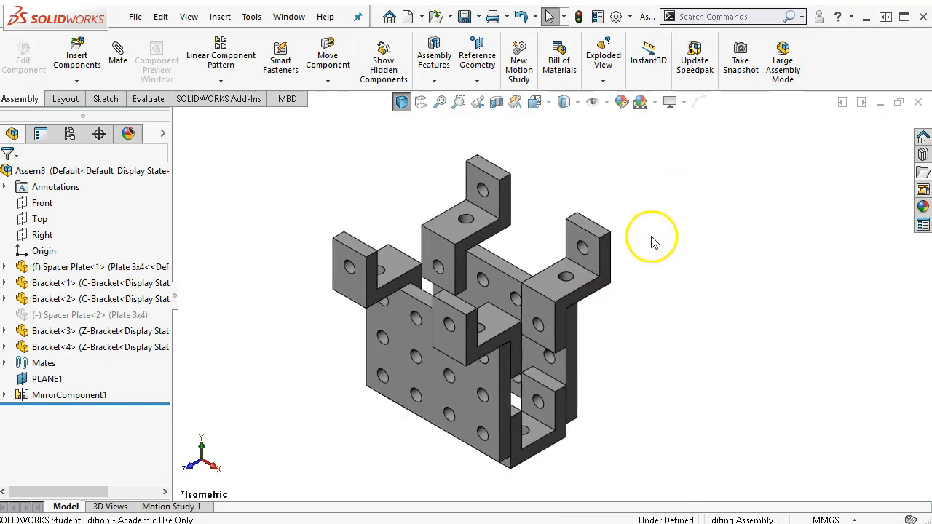
{"action": "right_click", "coordinate": [100, 320]}
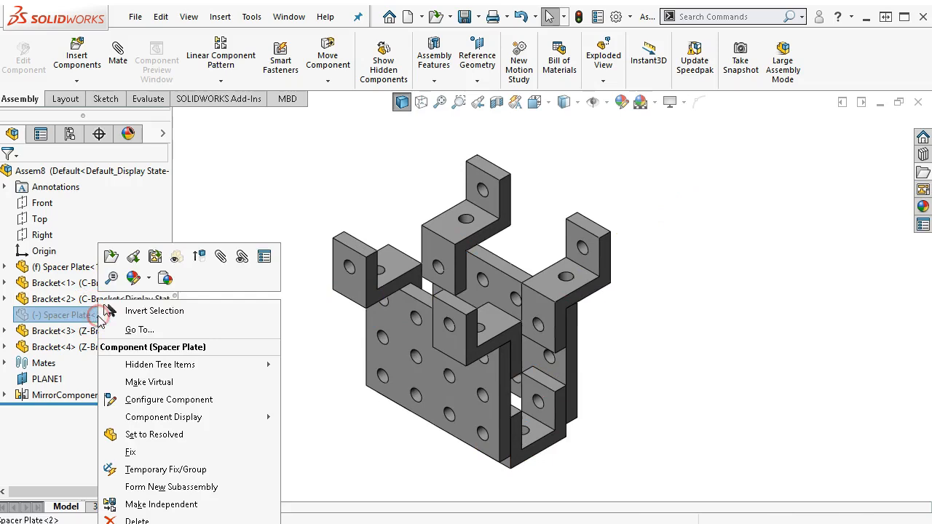
{"action": "left_click", "coordinate": [207, 254]}
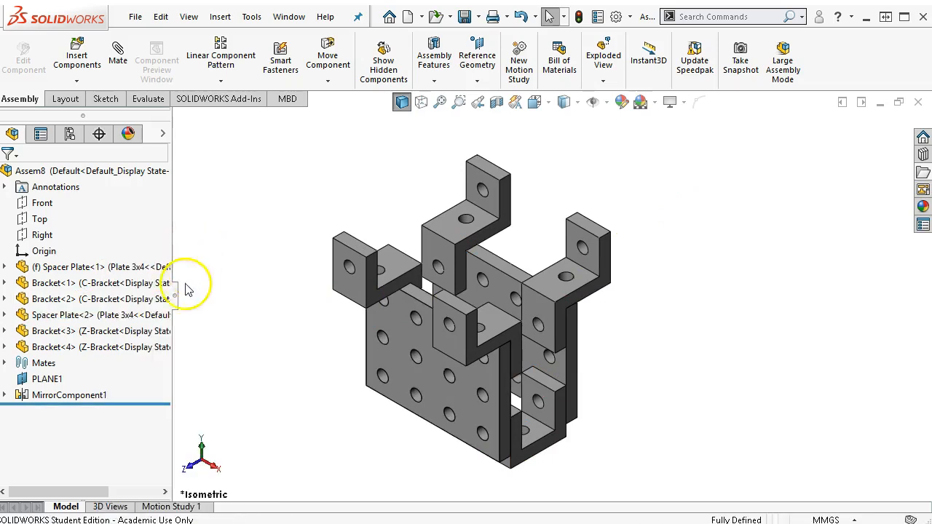
Step: Delete the second spacer plate's Concentric3, Concentric4 and Coincident3 mates together
{"action": "left_click", "coordinate": [7, 316]}
{"action": "left_click", "coordinate": [36, 315]}
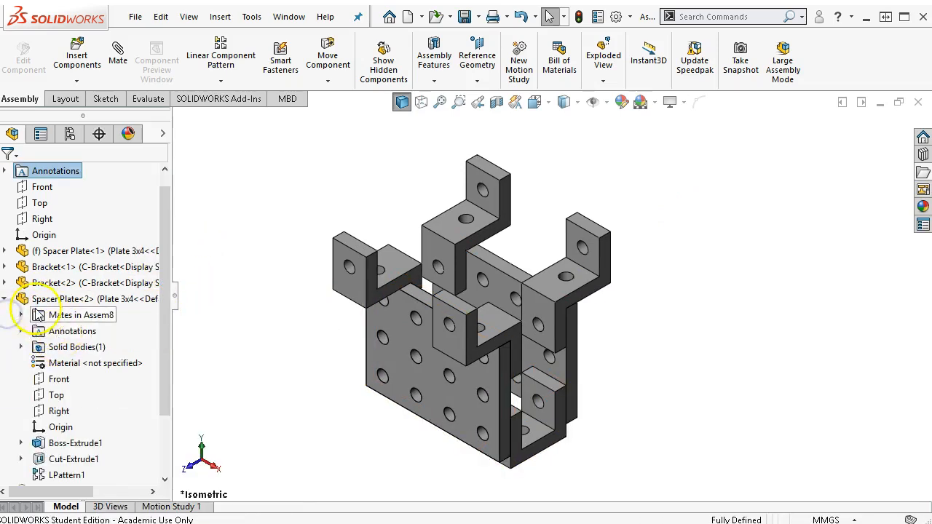
{"action": "left_click", "coordinate": [21, 315]}
{"action": "left_click", "coordinate": [91, 332]}
{"action": "left_click", "coordinate": [93, 333]}
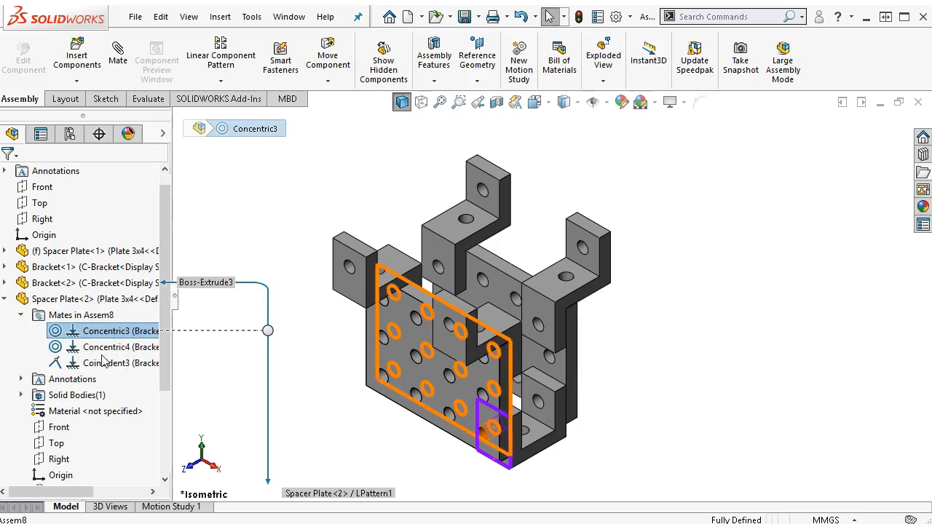
{"action": "left_click", "coordinate": [102, 360]}
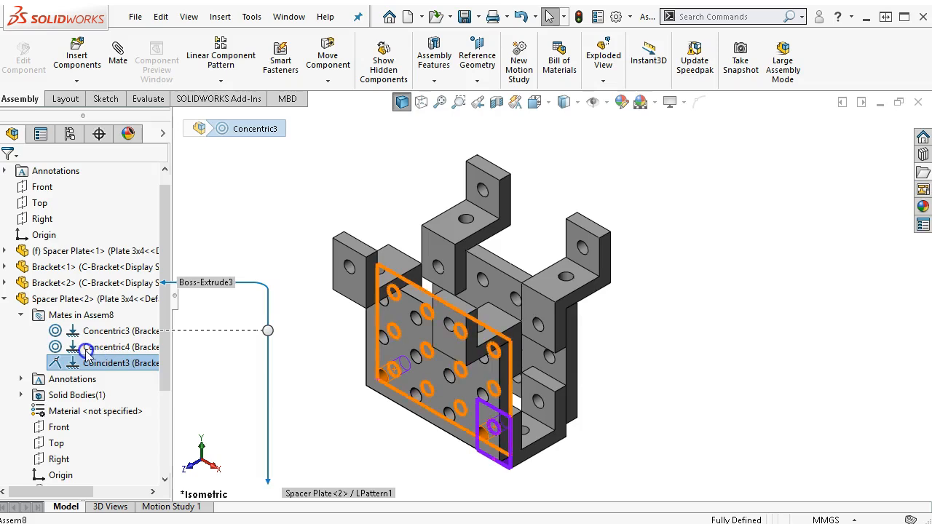
{"action": "left_click", "coordinate": [86, 352], "text": "shift"}
{"action": "key", "text": "Delete"}
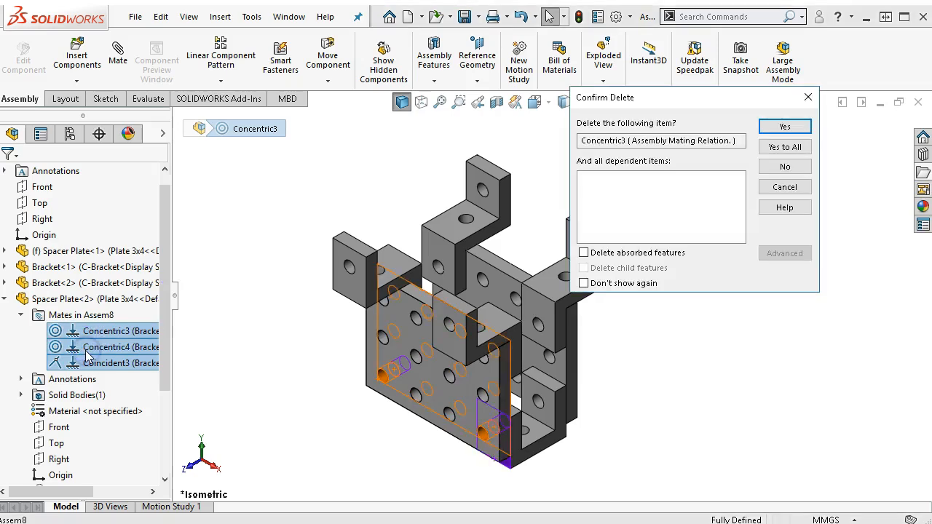
{"action": "left_click", "coordinate": [777, 149]}
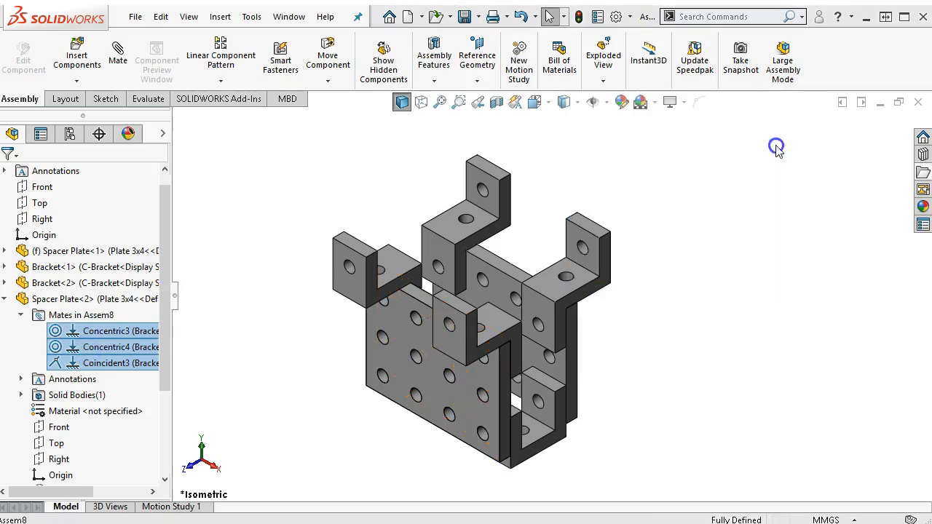
Step: Move the freed second spacer plate upward above the lower front plate, accepting the offered parallel mate
{"action": "left_click", "coordinate": [442, 384]}
{"action": "left_click", "coordinate": [79, 300]}
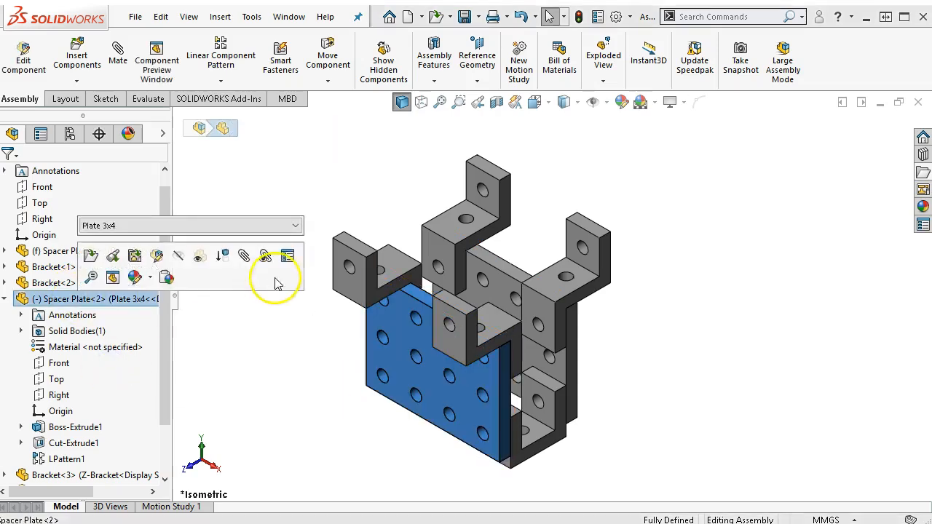
{"action": "left_click", "coordinate": [324, 65]}
{"action": "left_click_drag", "start_coordinate": [301, 376], "coordinate": [291, 269]}
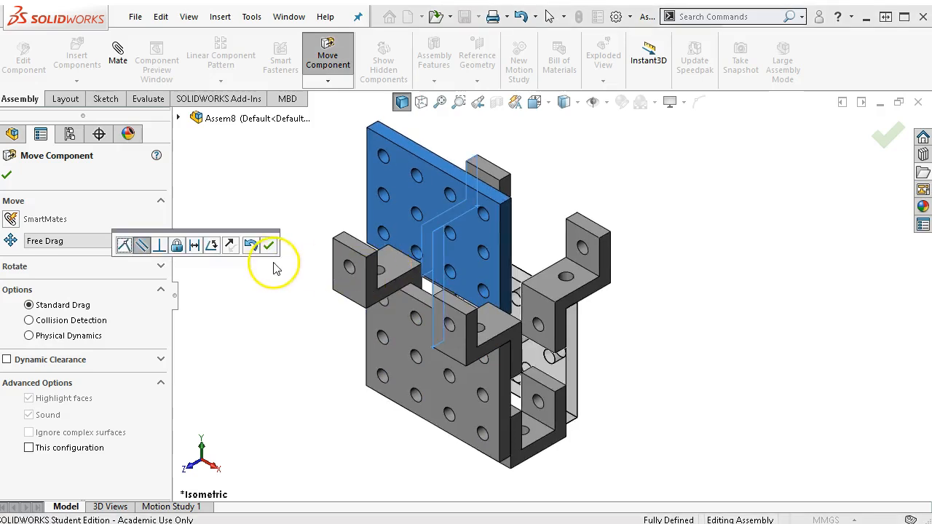
{"action": "left_click", "coordinate": [264, 246]}
{"action": "middle_click_drag", "start_coordinate": [677, 310], "coordinate": [587, 338]}
{"action": "left_click", "coordinate": [424, 247]}
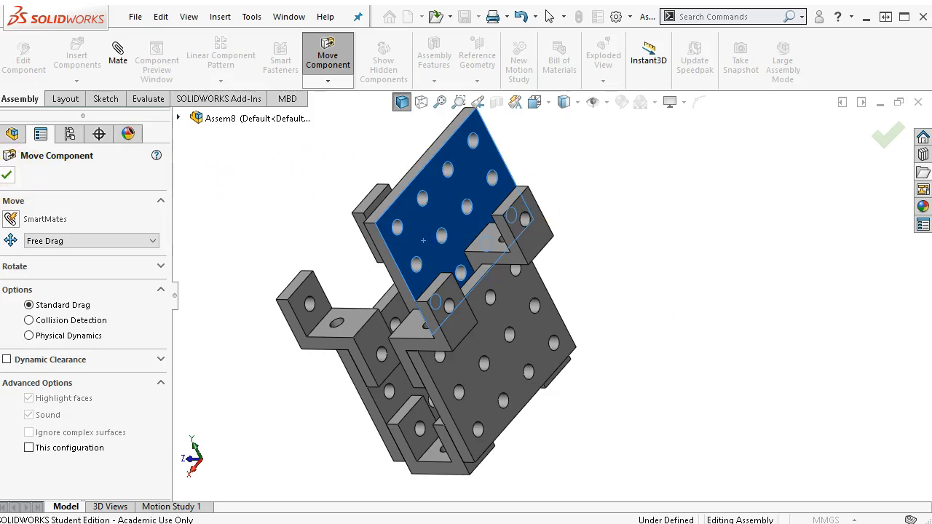
{"action": "left_click", "coordinate": [9, 176]}
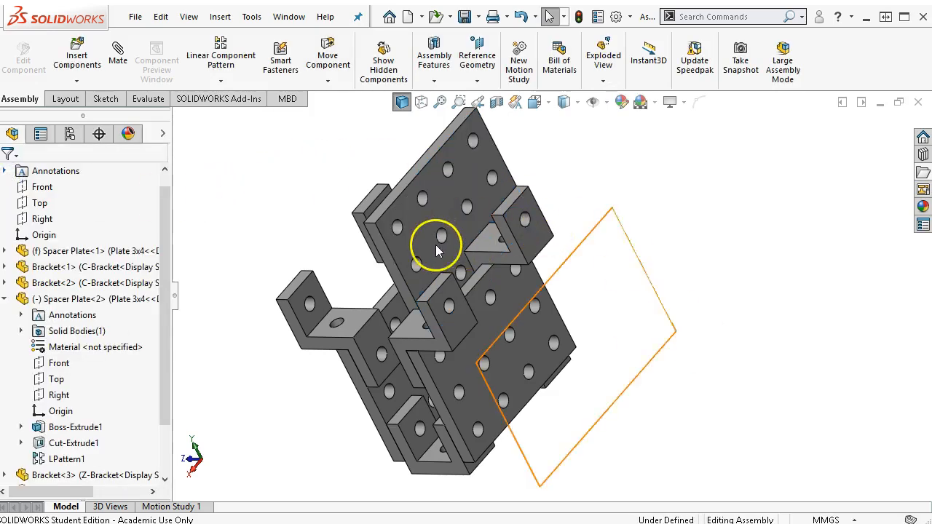
Step: Copy the Z-bracket Bracket<3>, placing the new instance in the free space beside it
{"action": "middle_click_drag", "start_coordinate": [414, 260], "coordinate": [418, 216]}
{"action": "scroll", "coordinate": [573, 240], "scroll_direction": "down", "scroll_amount": 3}
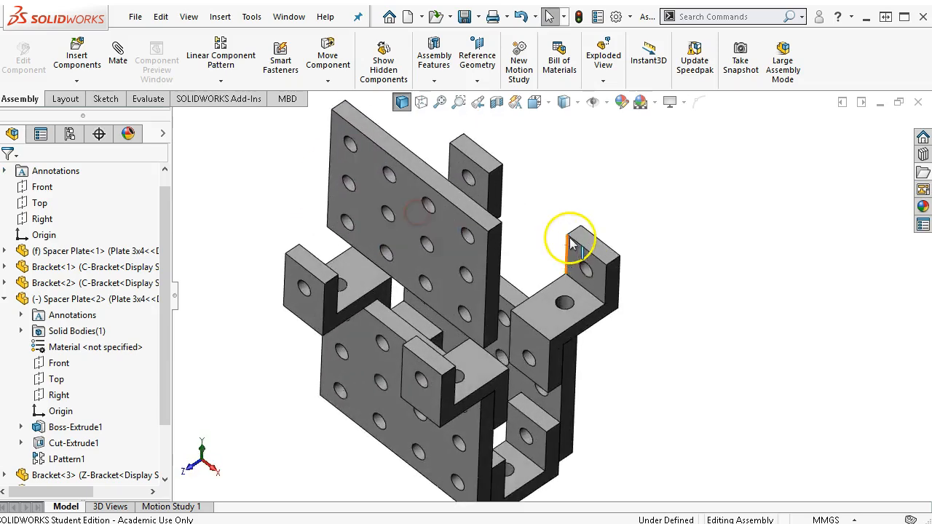
{"action": "middle_click_drag", "start_coordinate": [684, 312], "coordinate": [655, 279]}
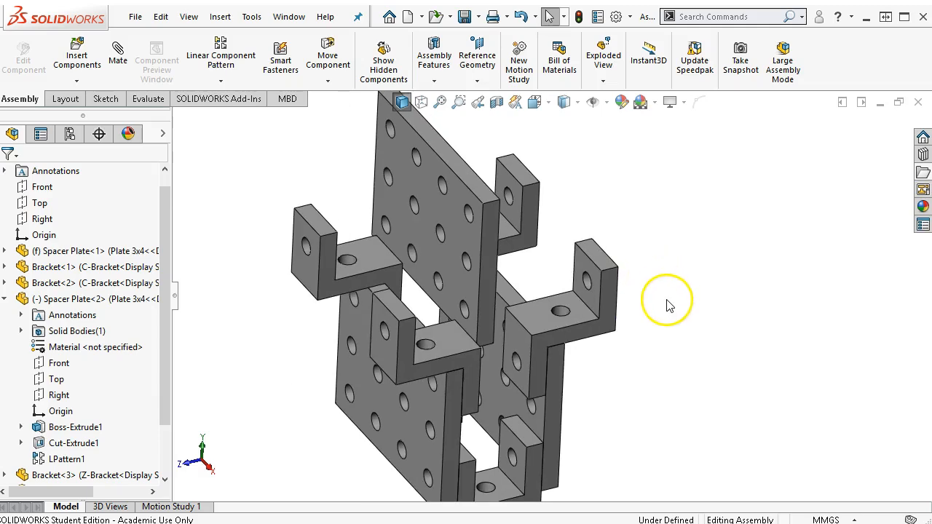
{"action": "scroll", "coordinate": [635, 306], "scroll_direction": "down", "scroll_amount": 2}
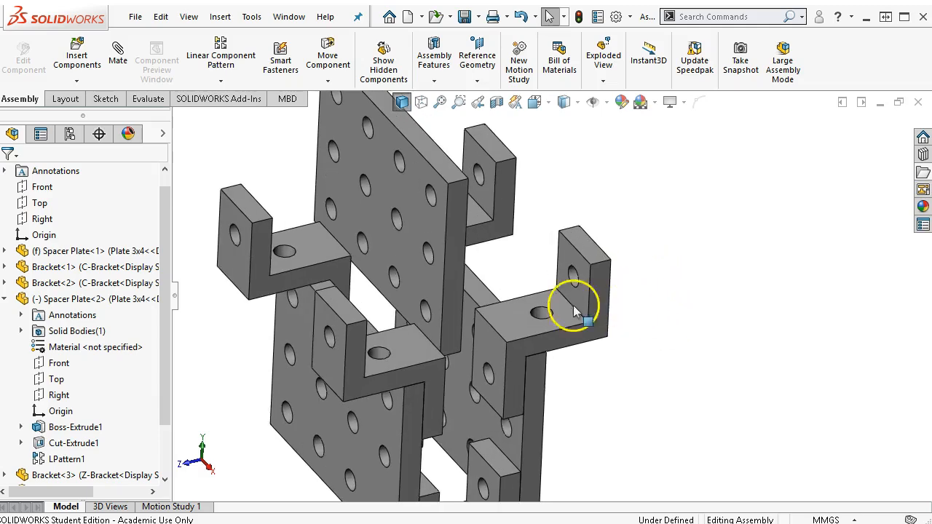
{"action": "left_click_drag", "start_coordinate": [568, 314], "coordinate": [686, 248], "text": "ctrl"}
Step: Switch the original Z-bracket, Bracket<3>, to the L-Bracket configuration and dismiss the mate error report
{"action": "left_click", "coordinate": [798, 206]}
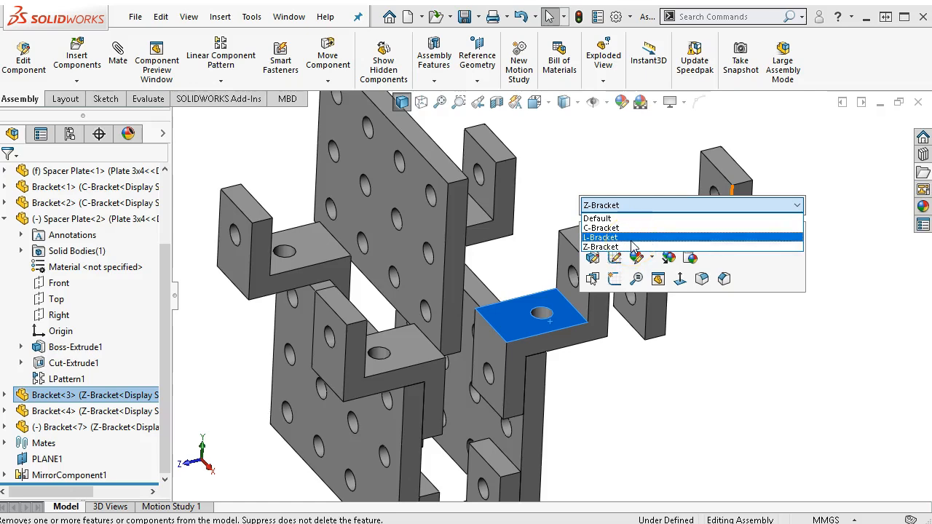
{"action": "left_click", "coordinate": [632, 237]}
{"action": "left_click", "coordinate": [810, 207]}
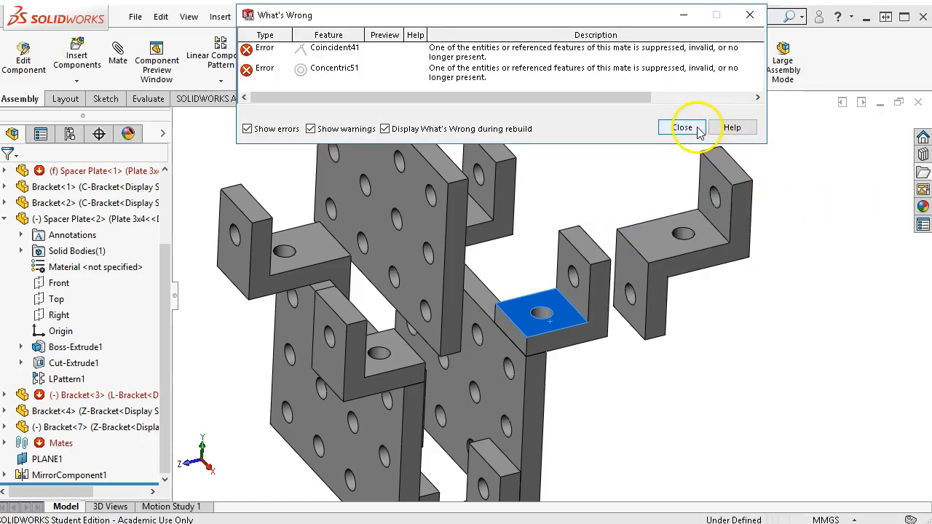
{"action": "left_click", "coordinate": [704, 129]}
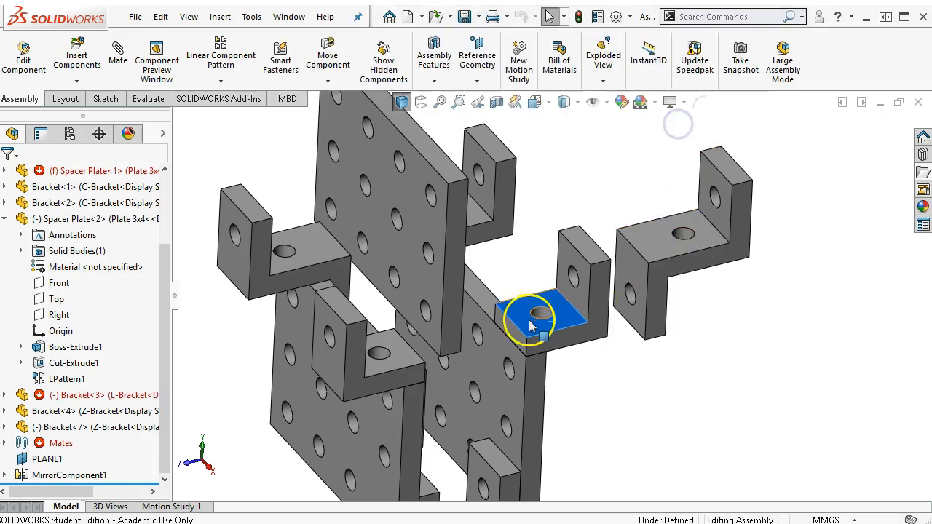
Step: Return Bracket<3> to the Z-Bracket configuration
{"action": "right_click", "coordinate": [530, 328]}
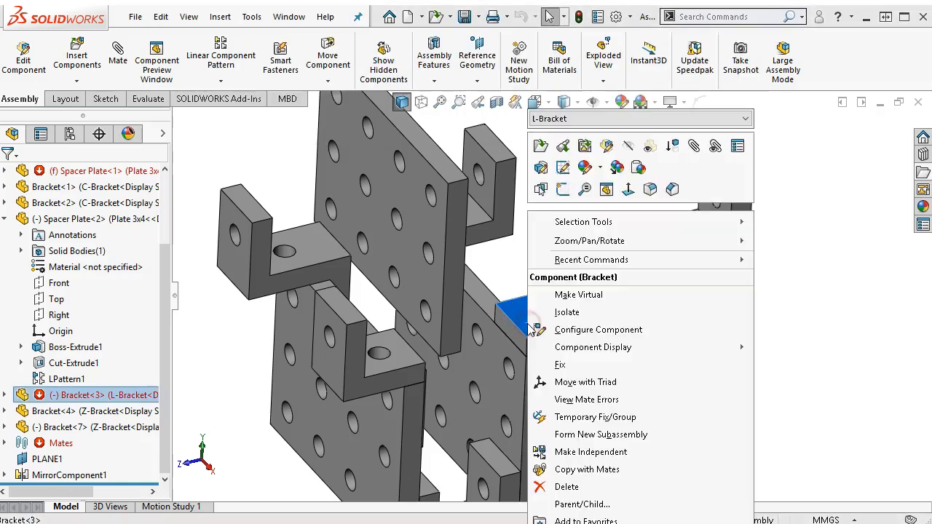
{"action": "left_click", "coordinate": [742, 120]}
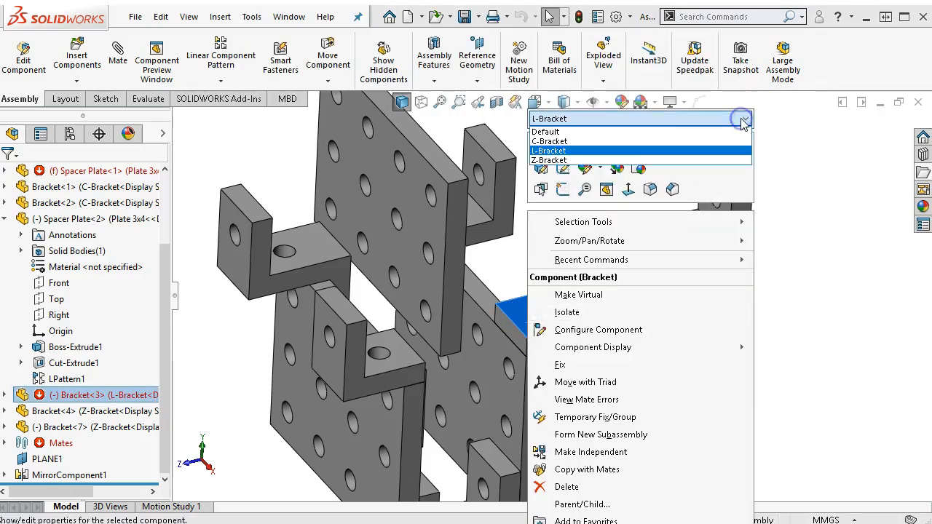
{"action": "left_click", "coordinate": [566, 160]}
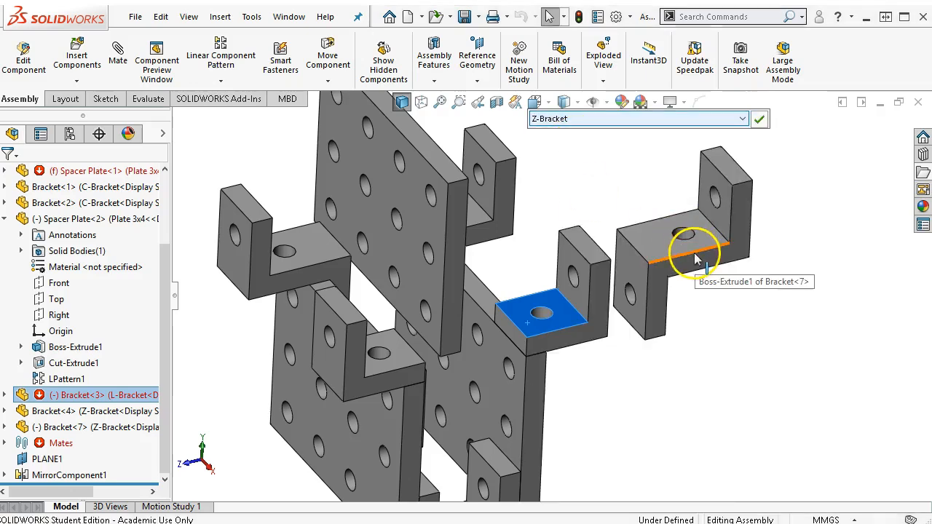
{"action": "left_click", "coordinate": [759, 119]}
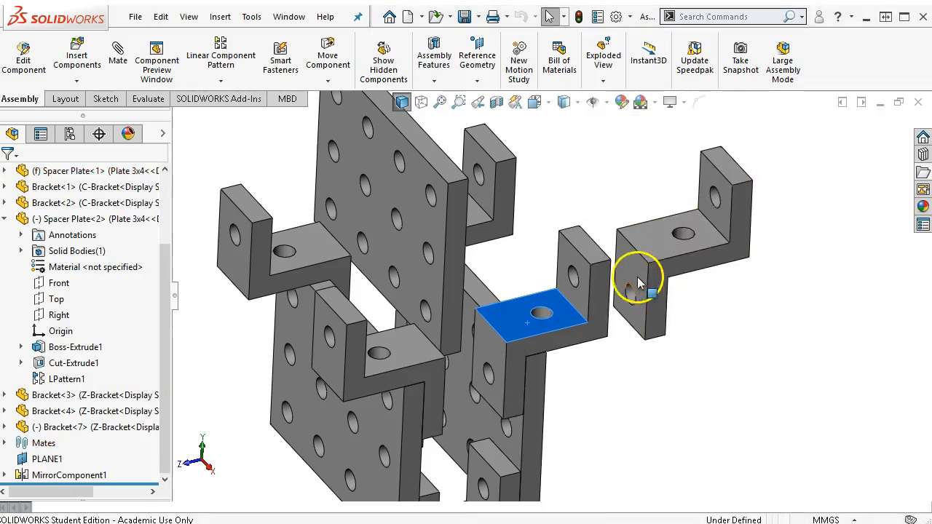
Step: Change the copied bracket, Bracket<7>, to the L-Bracket configuration
{"action": "left_click", "coordinate": [646, 255]}
{"action": "right_click", "coordinate": [644, 249]}
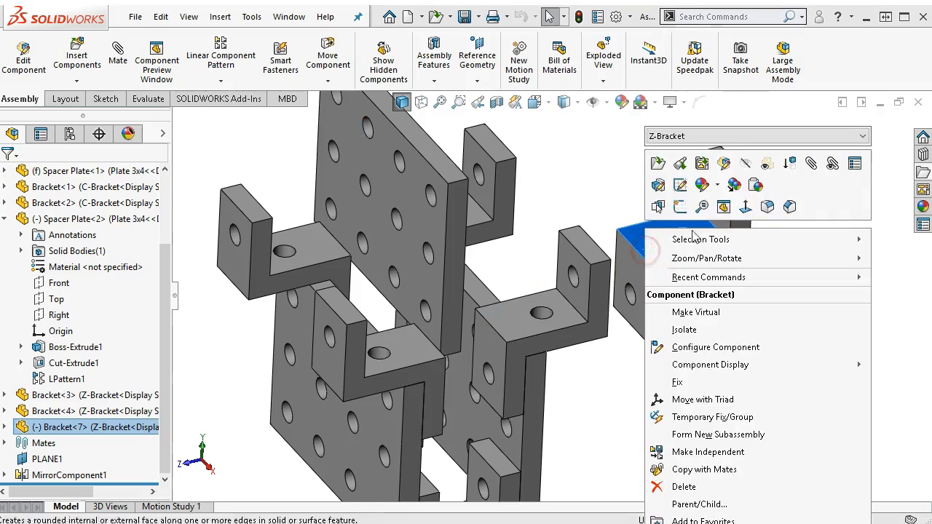
{"action": "left_click", "coordinate": [860, 137]}
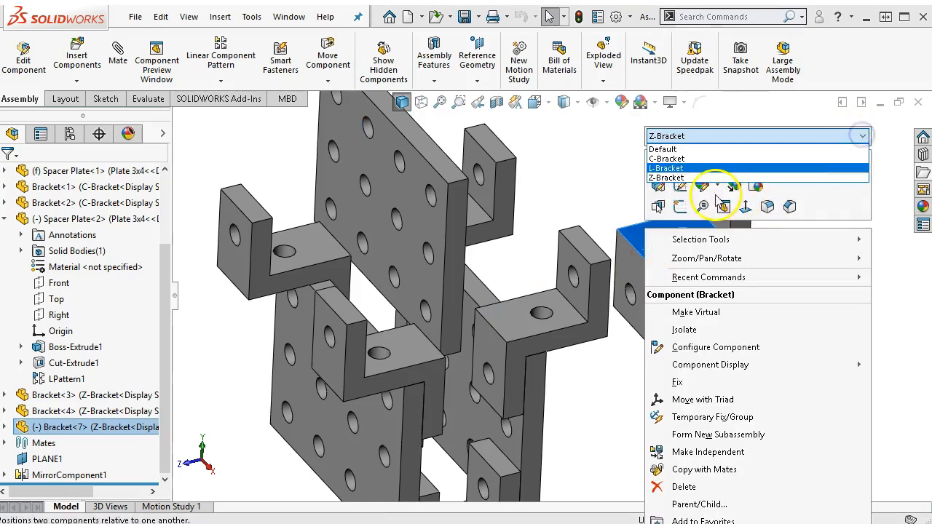
{"action": "left_click", "coordinate": [670, 165]}
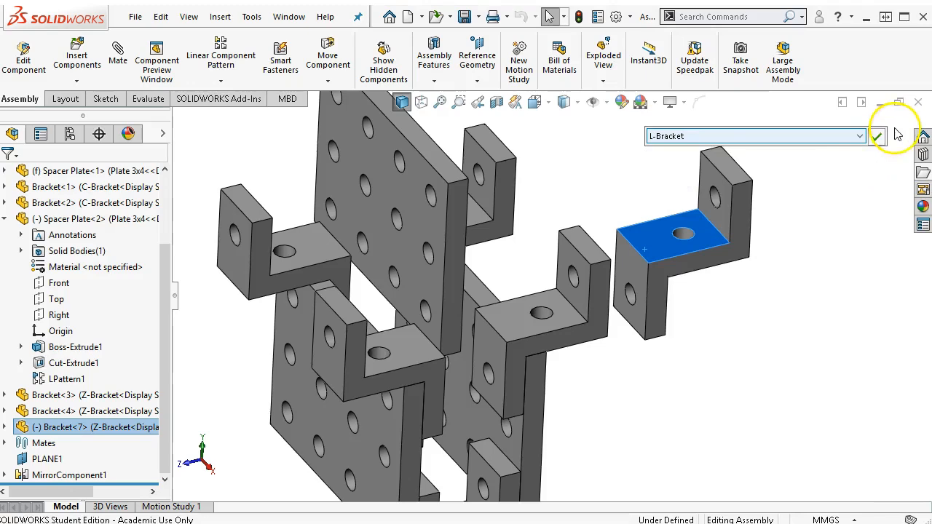
{"action": "left_click", "coordinate": [874, 138]}
Step: Make the hole in the L-bracket's horizontal leg concentric with the hole in Bracket<3>'s upright leg
{"action": "middle_click_drag", "start_coordinate": [706, 293], "coordinate": [692, 197]}
{"action": "scroll", "coordinate": [680, 285], "scroll_direction": "down", "scroll_amount": 4}
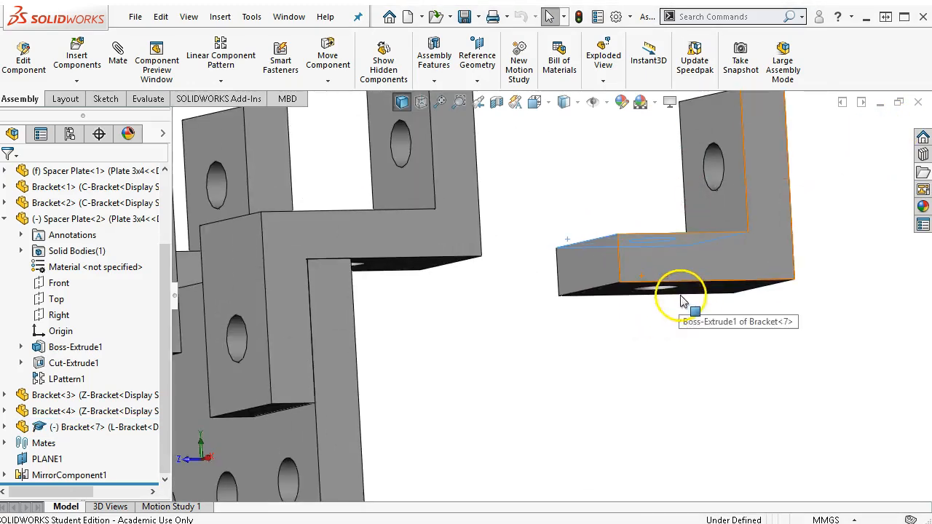
{"action": "left_click", "coordinate": [641, 292]}
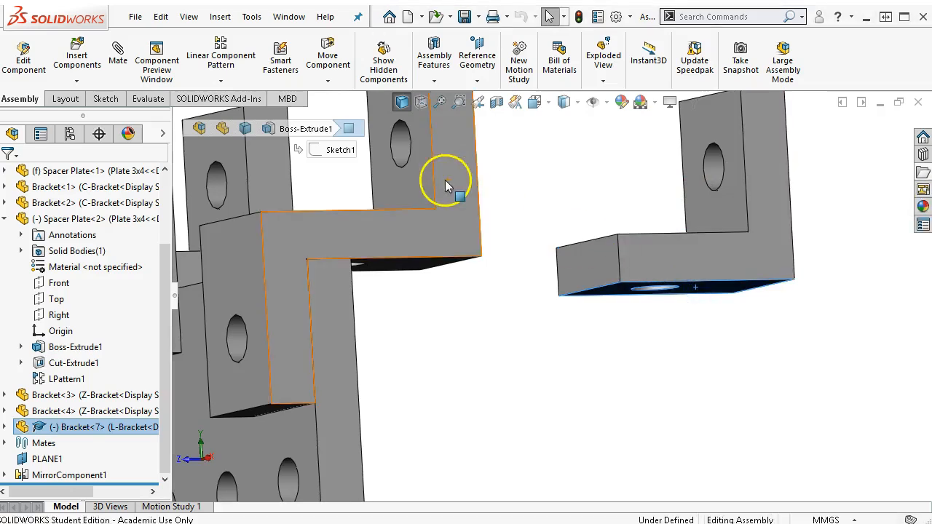
{"action": "middle_click_drag", "start_coordinate": [593, 244], "coordinate": [614, 348]}
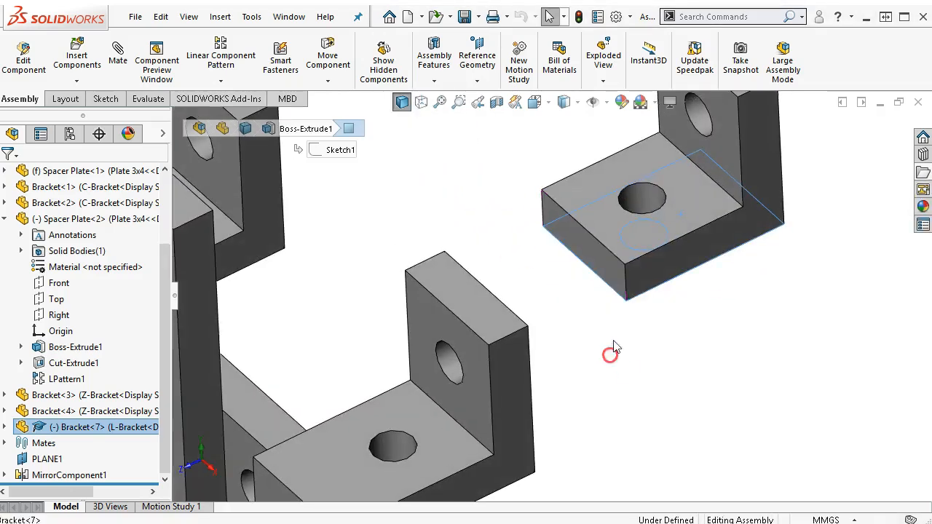
{"action": "left_click", "coordinate": [649, 201]}
{"action": "left_click", "coordinate": [452, 372], "text": "ctrl"}
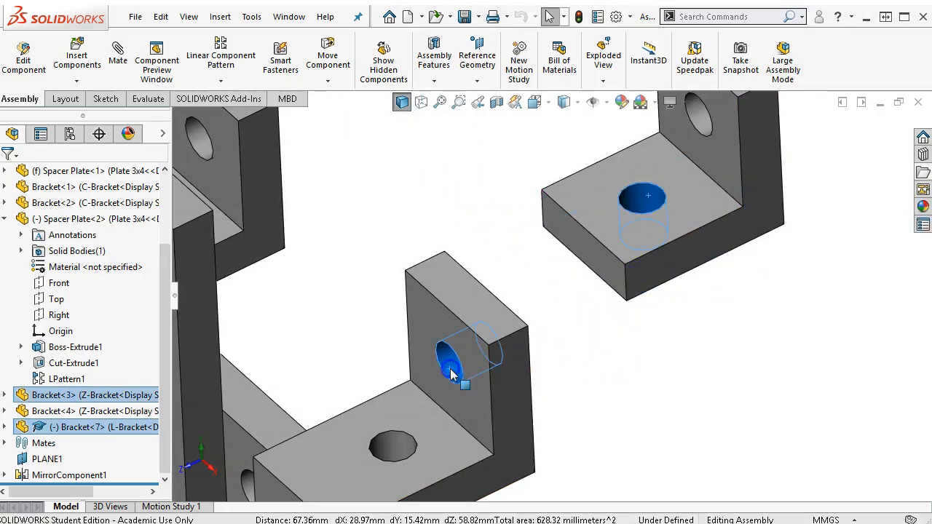
{"action": "left_click", "coordinate": [543, 357]}
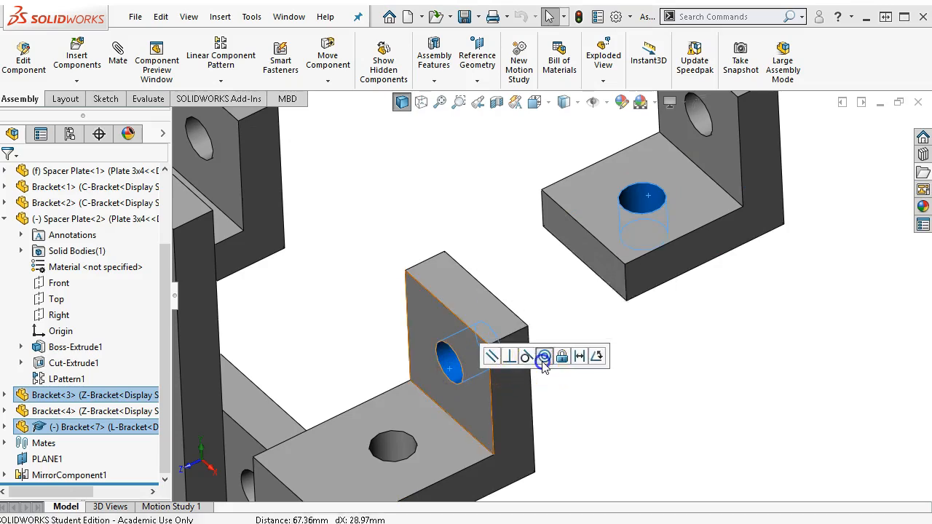
Step: Make the L-bracket's side profile face coincident with the matching side face of Bracket<3>
{"action": "left_click", "coordinate": [555, 380]}
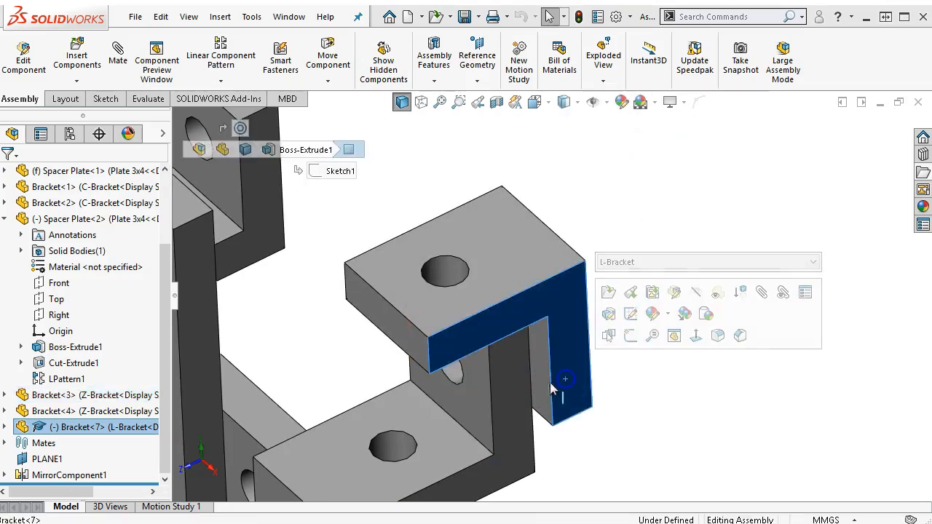
{"action": "left_click", "coordinate": [526, 389], "text": "ctrl"}
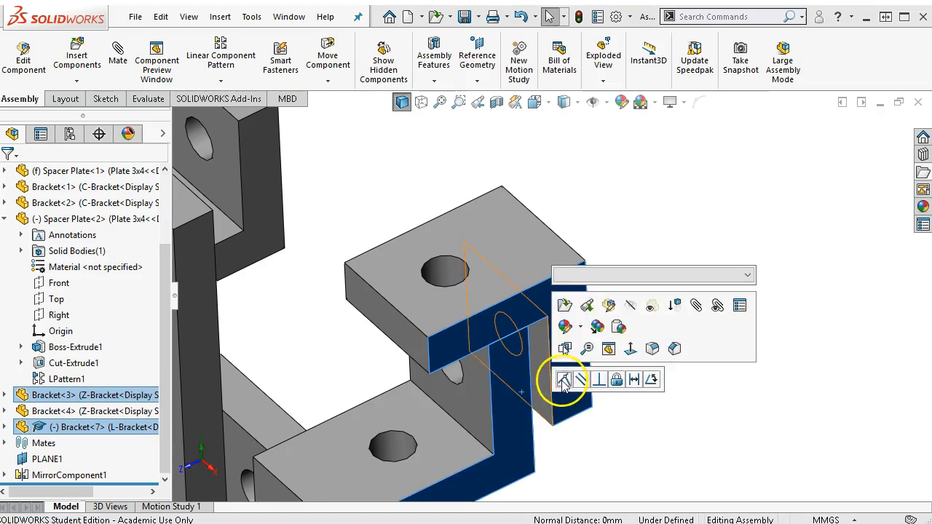
{"action": "left_click", "coordinate": [563, 380]}
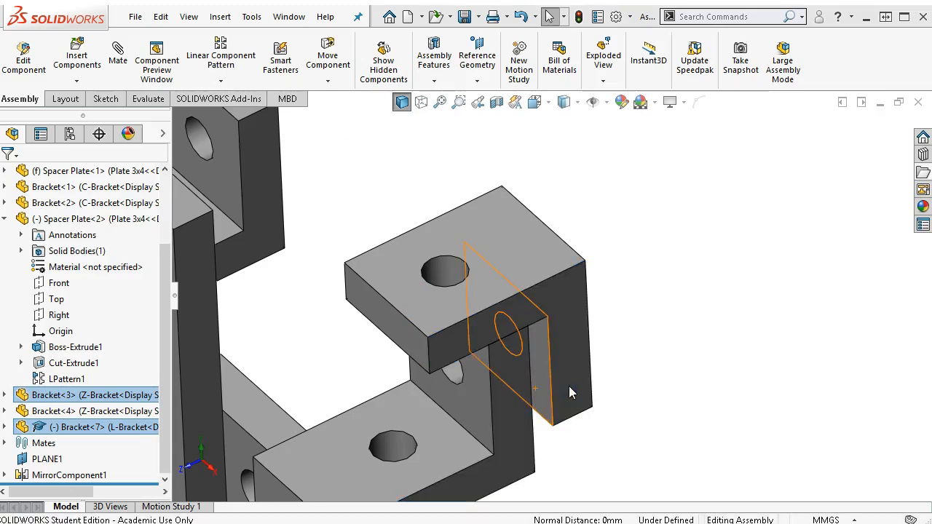
Step: Slide the L-bracket along its remaining free direction toward the inner side of the Z-bracket's upright leg
{"action": "left_click", "coordinate": [654, 371]}
{"action": "left_click", "coordinate": [570, 377]}
{"action": "left_click_drag", "start_coordinate": [508, 387], "coordinate": [372, 380]}
{"action": "left_click", "coordinate": [587, 370]}
{"action": "scroll", "coordinate": [585, 362], "scroll_direction": "up", "scroll_amount": 5}
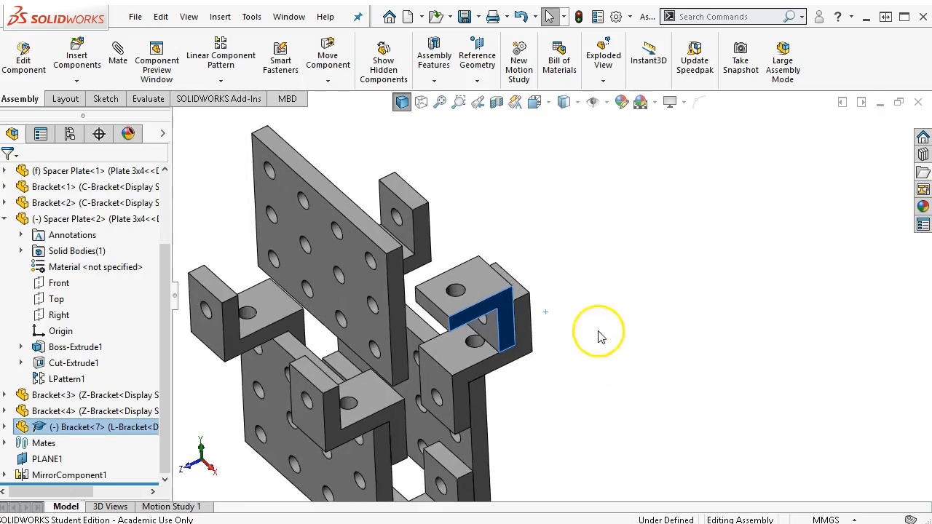
Step: Copy the L-bracket Bracket<7> and place the duplicate above it, near the rear Z-bracket, Bracket<4>
{"action": "scroll", "coordinate": [514, 249], "scroll_direction": "down", "scroll_amount": 2}
{"action": "scroll", "coordinate": [582, 245], "scroll_direction": "up", "scroll_amount": 3}
{"action": "middle_click_drag", "start_coordinate": [582, 245], "coordinate": [637, 310]}
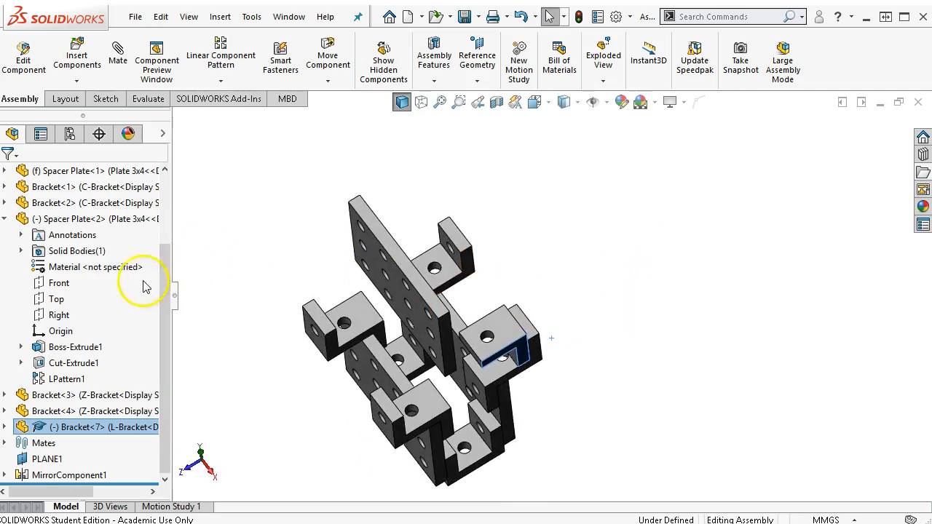
{"action": "left_click_drag", "start_coordinate": [162, 271], "coordinate": [163, 198]}
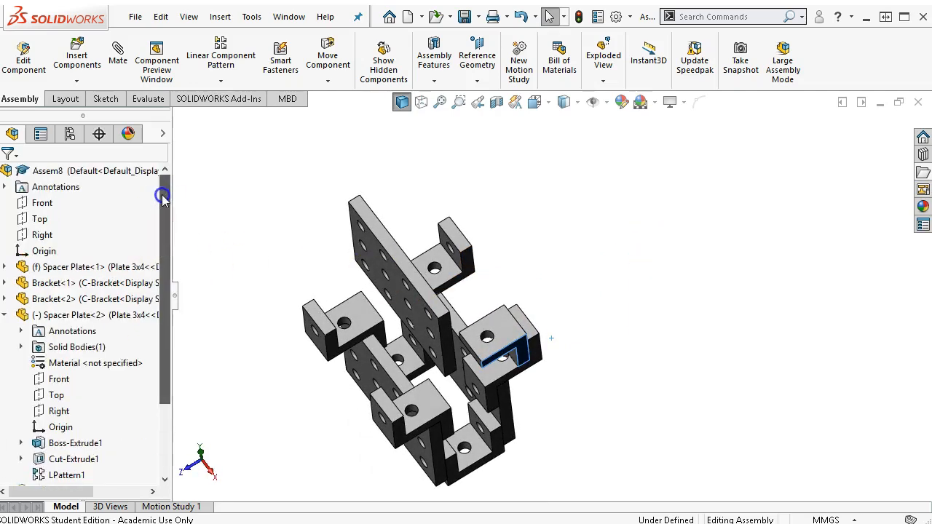
{"action": "left_click", "coordinate": [45, 235]}
{"action": "middle_click_drag", "start_coordinate": [758, 269], "coordinate": [754, 206]}
{"action": "scroll", "coordinate": [496, 261], "scroll_direction": "down", "scroll_amount": 4}
{"action": "left_click_drag", "start_coordinate": [495, 277], "coordinate": [473, 192], "text": "ctrl"}
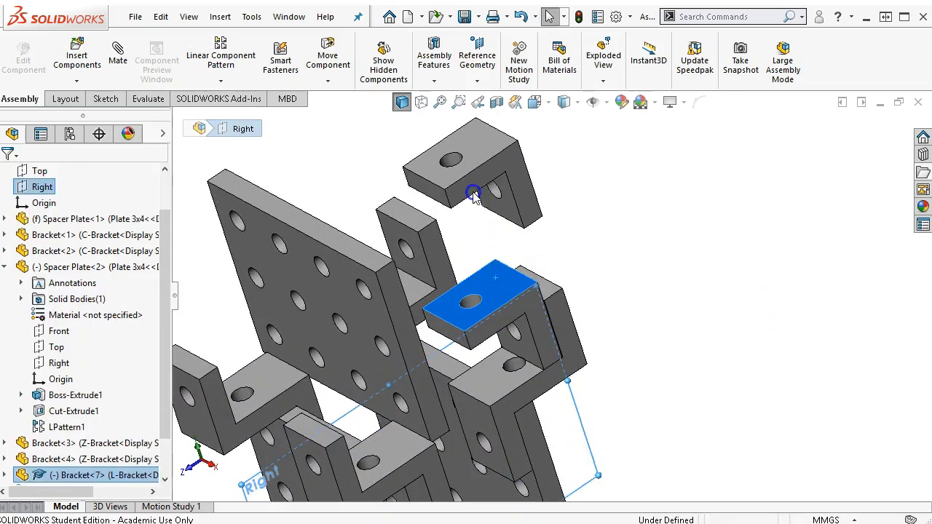
Step: Make the hole in the copied L-bracket's downward leg concentric with the hole in Bracket<4>'s upright leg
{"action": "left_click", "coordinate": [397, 228]}
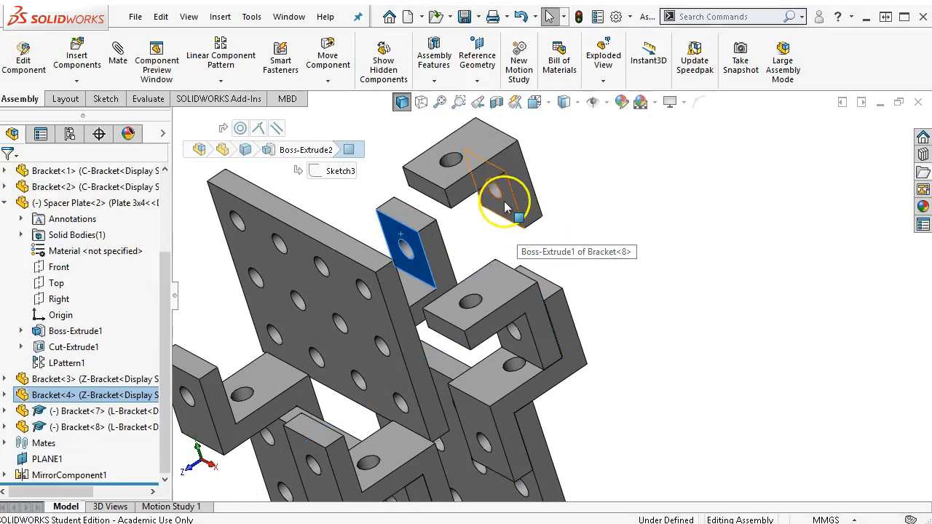
{"action": "left_click", "coordinate": [497, 191]}
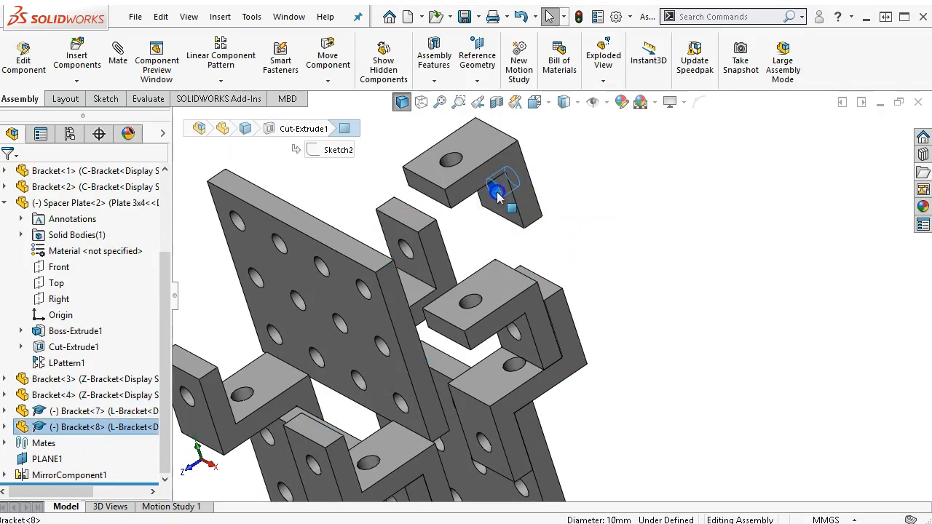
{"action": "left_click", "coordinate": [410, 254], "text": "ctrl"}
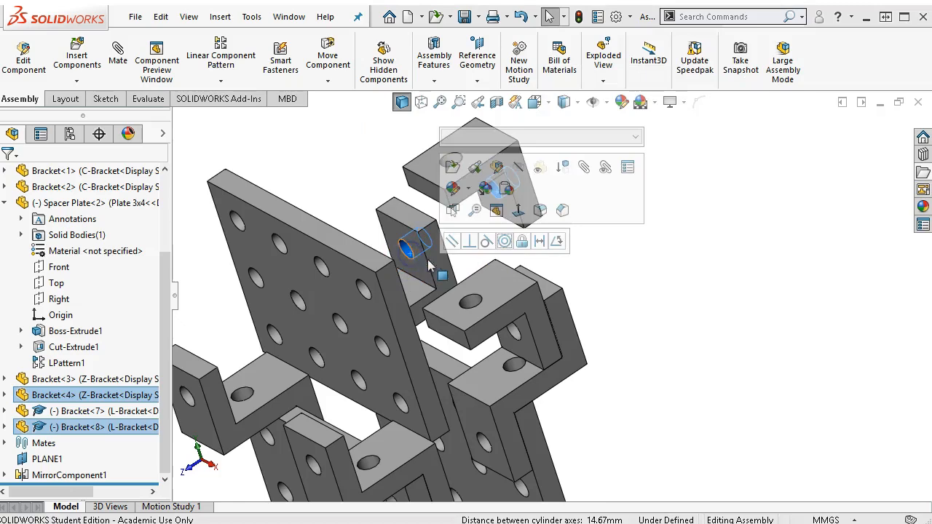
{"action": "left_click", "coordinate": [504, 242]}
{"action": "left_click", "coordinate": [542, 210]}
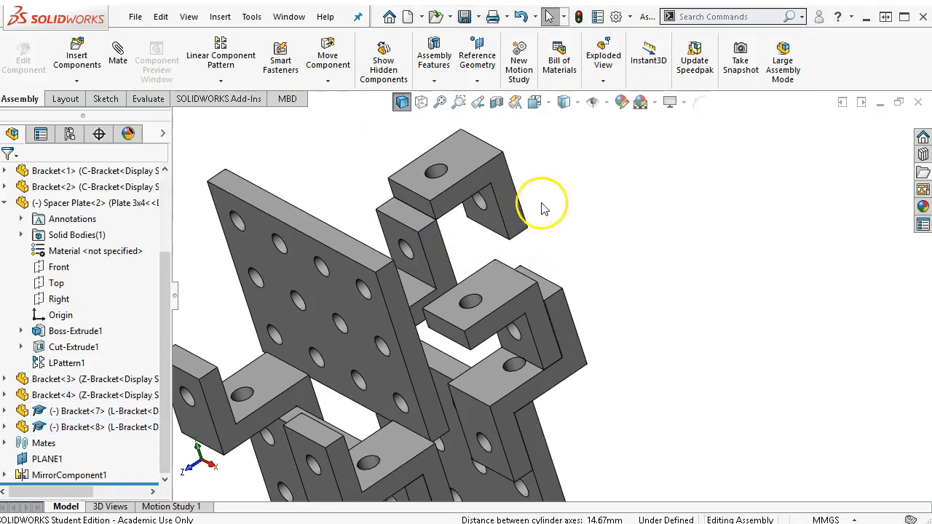
Step: Make the copied L-bracket's side profile face coincident with the matching side face of Bracket<4>
{"action": "left_click", "coordinate": [508, 209]}
{"action": "left_click", "coordinate": [445, 275], "text": "ctrl"}
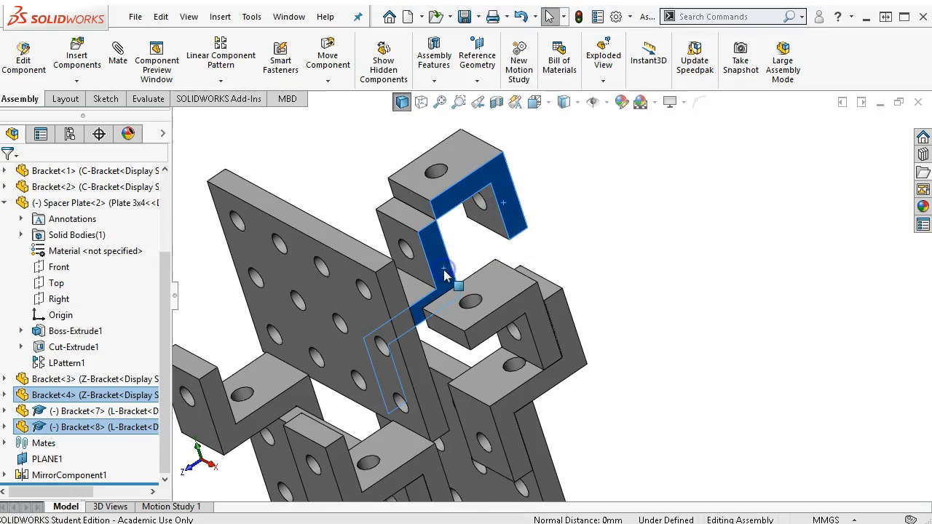
{"action": "left_click", "coordinate": [485, 257]}
{"action": "left_click", "coordinate": [651, 285]}
Step: Slide the copied L-bracket along its remaining free direction to the inner side of Bracket<4>'s upright leg
{"action": "left_click", "coordinate": [512, 211]}
{"action": "left_click_drag", "start_coordinate": [492, 197], "coordinate": [328, 236]}
{"action": "scroll", "coordinate": [588, 245], "scroll_direction": "up", "scroll_amount": 2}
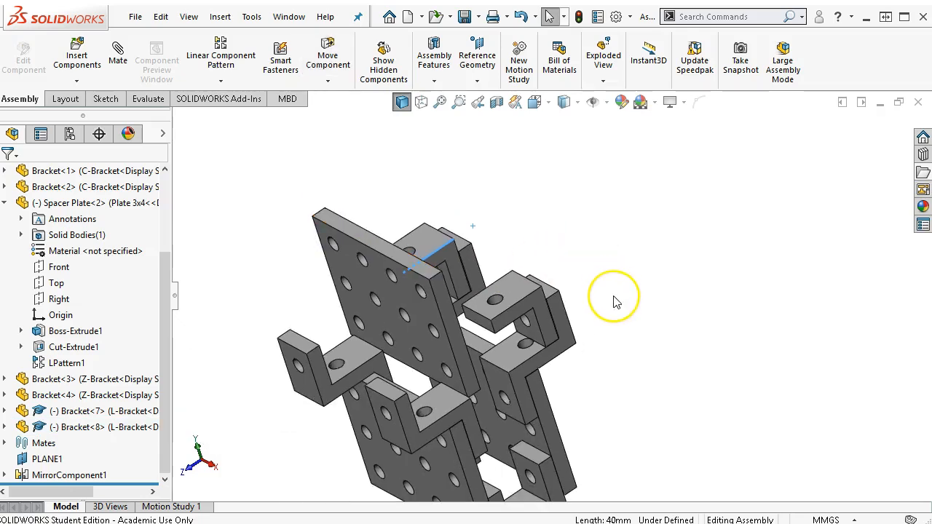
{"action": "key", "text": "ctrl+7"}
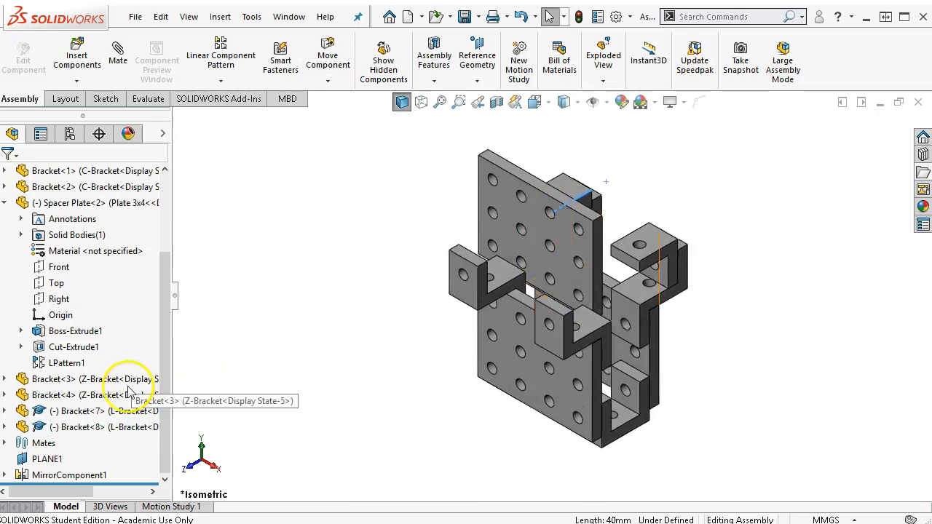
Step: Edit the existing component mirror about PLANE1 to include the L-brackets Bracket-8 and Bracket-7
{"action": "right_click", "coordinate": [77, 478]}
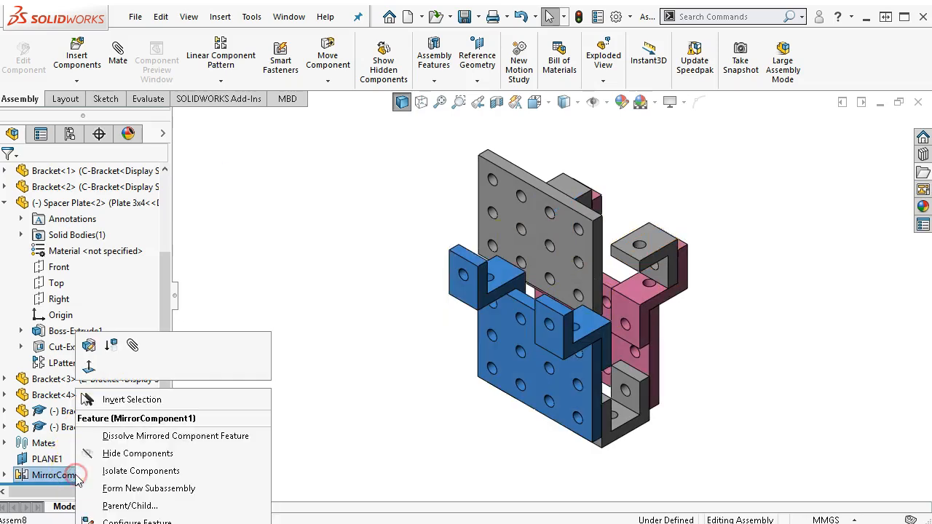
{"action": "left_click", "coordinate": [90, 348]}
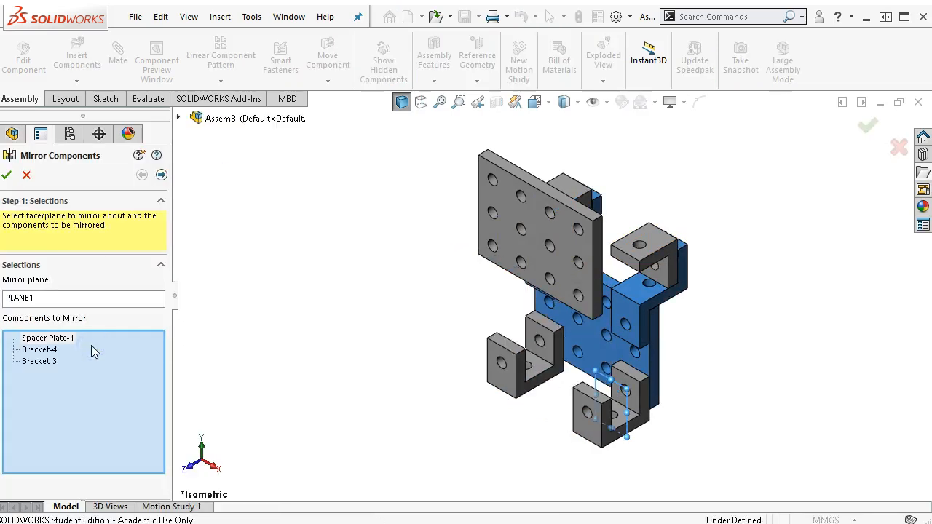
{"action": "left_click", "coordinate": [62, 400]}
{"action": "left_click", "coordinate": [572, 188]}
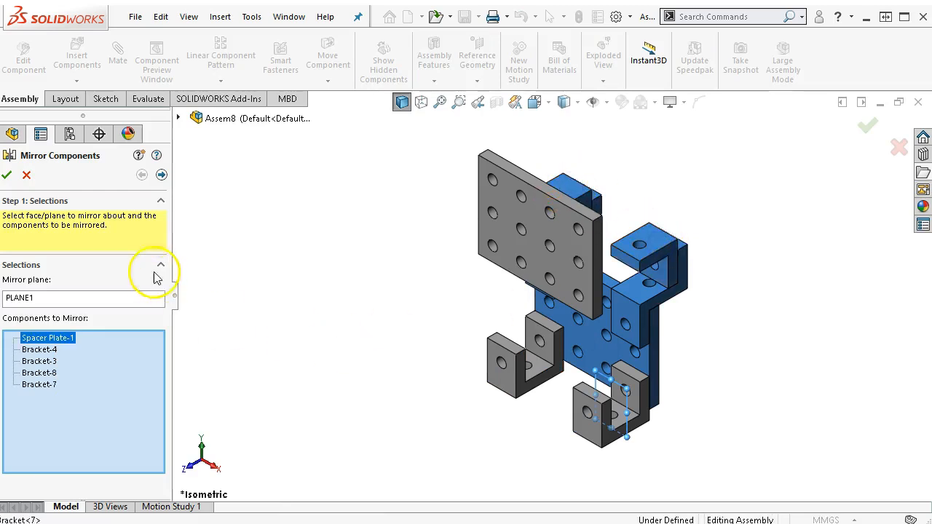
{"action": "left_click", "coordinate": [161, 175]}
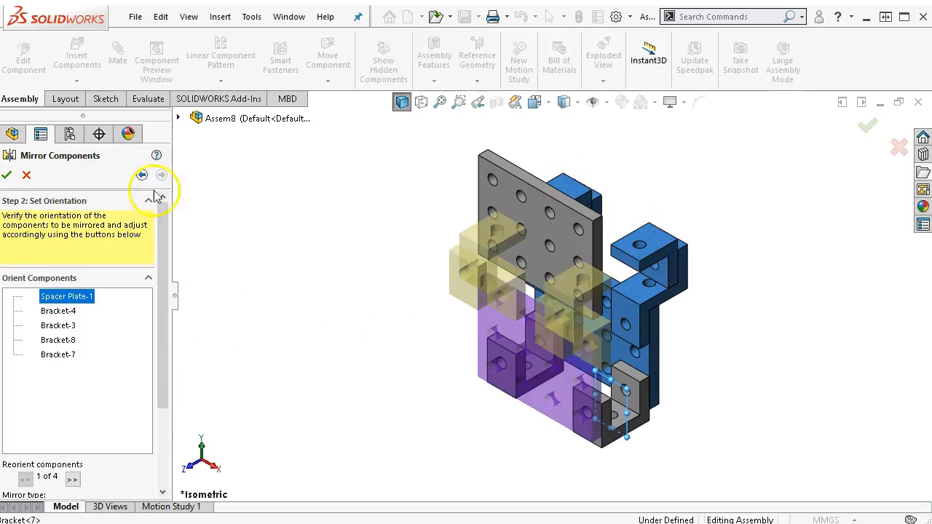
{"action": "left_click", "coordinate": [7, 175]}
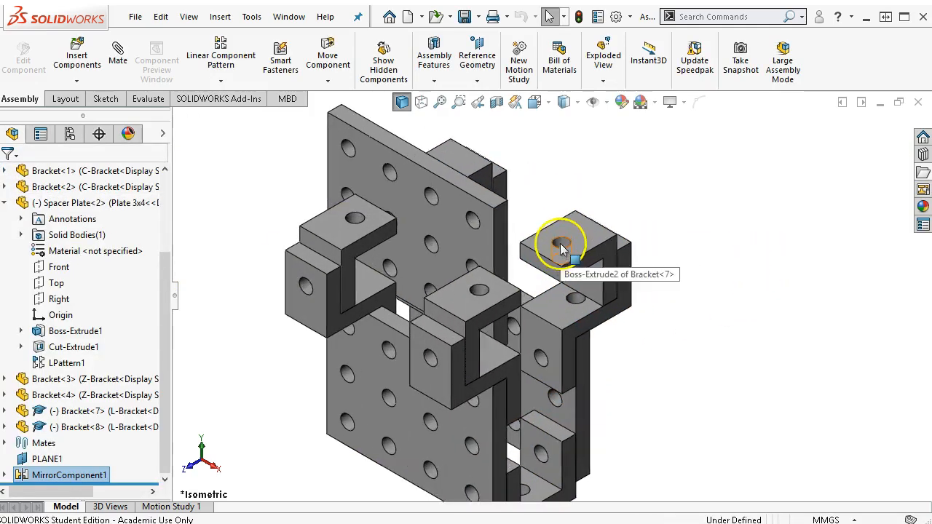
Step: Measure the distance between the holes in the horizontal legs of Bracket<7> and its mirrored counterpart, Bracket<10>
{"action": "left_click", "coordinate": [561, 246]}
{"action": "left_click", "coordinate": [478, 290], "text": "ctrl"}
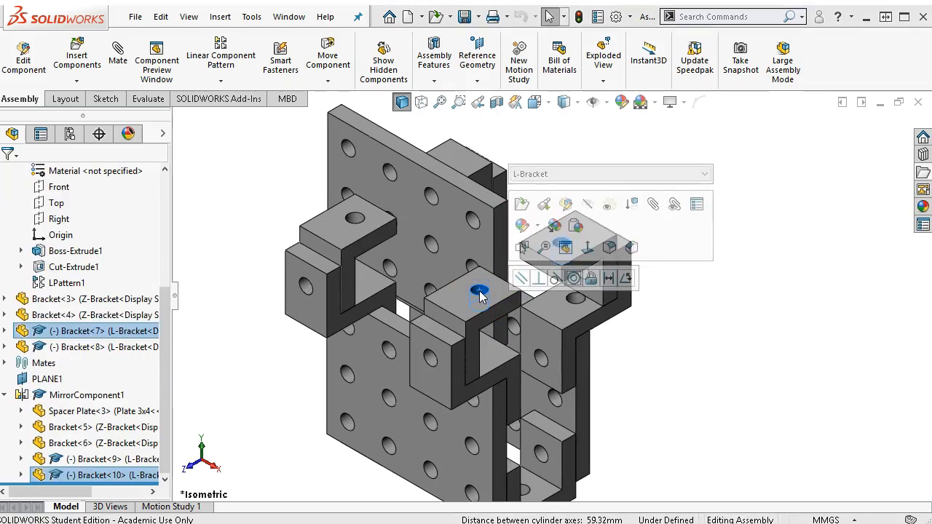
{"action": "left_click", "coordinate": [757, 346]}
{"action": "middle_click_drag", "start_coordinate": [761, 307], "coordinate": [728, 349]}
{"action": "scroll", "coordinate": [570, 298], "scroll_direction": "up", "scroll_amount": 2}
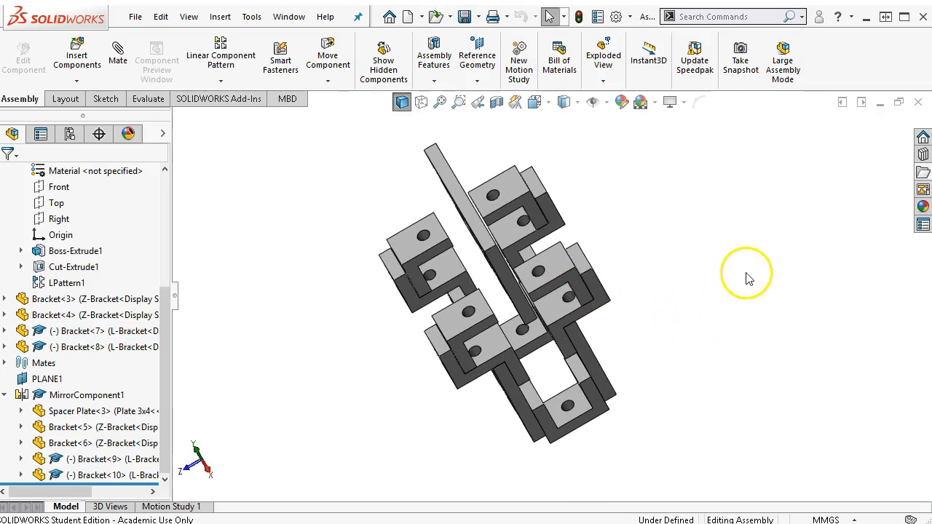
Step: Make the outer face of Bracket<7>'s downward leg coincident with the inner face of Bracket<3>'s upright leg
{"action": "scroll", "coordinate": [638, 302], "scroll_direction": "down", "scroll_amount": 2}
{"action": "middle_click_drag", "start_coordinate": [641, 295], "coordinate": [664, 275]}
{"action": "scroll", "coordinate": [464, 279], "scroll_direction": "down", "scroll_amount": 2}
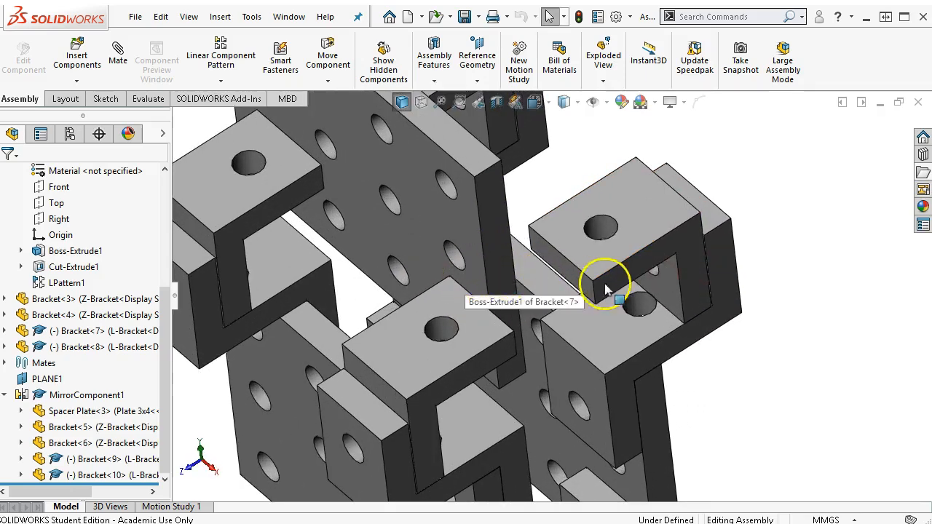
{"action": "left_click", "coordinate": [646, 299]}
{"action": "left_click", "coordinate": [685, 292]}
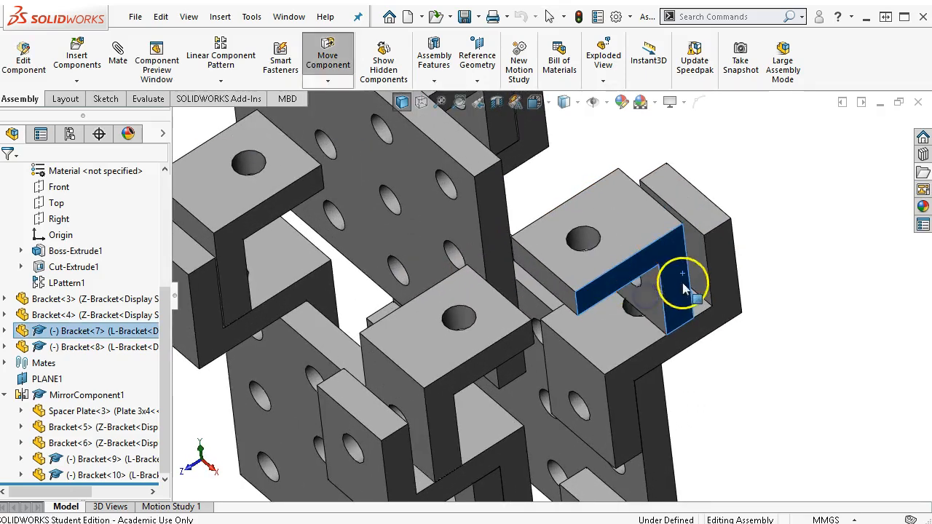
{"action": "middle_click_drag", "start_coordinate": [826, 298], "coordinate": [765, 337]}
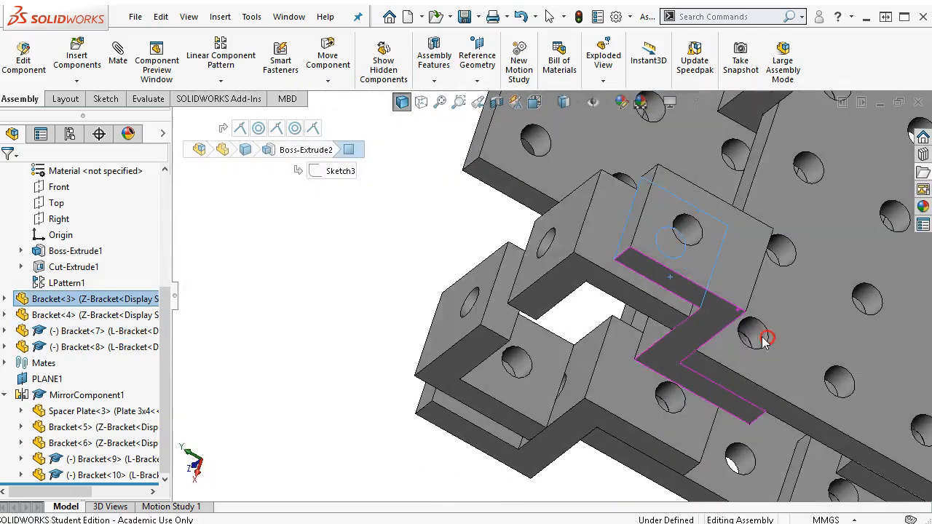
{"action": "left_click", "coordinate": [611, 244]}
{"action": "left_click", "coordinate": [615, 246], "text": "ctrl"}
{"action": "left_click", "coordinate": [658, 226]}
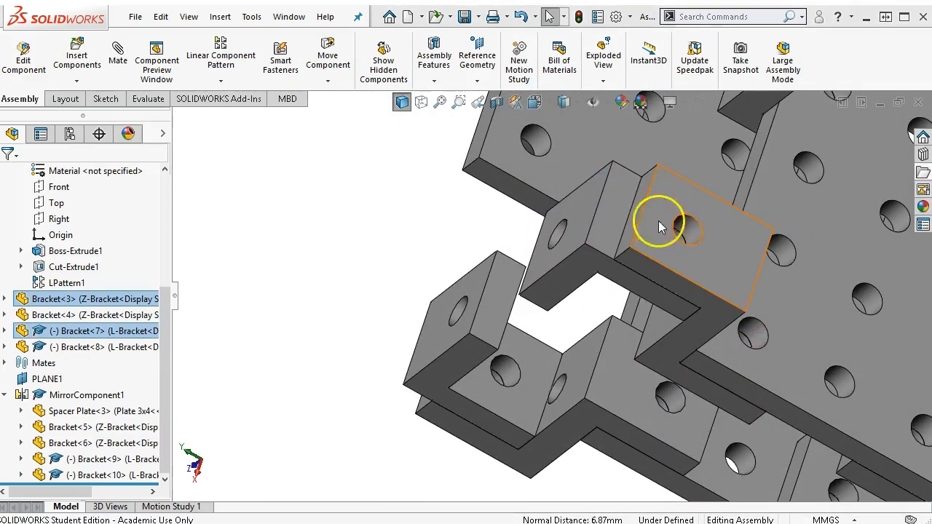
Step: Make the outer face of Bracket<8>'s downward leg coincident with the inner face of Bracket<4>'s upright leg
{"action": "middle_click_drag", "start_coordinate": [687, 208], "coordinate": [712, 243]}
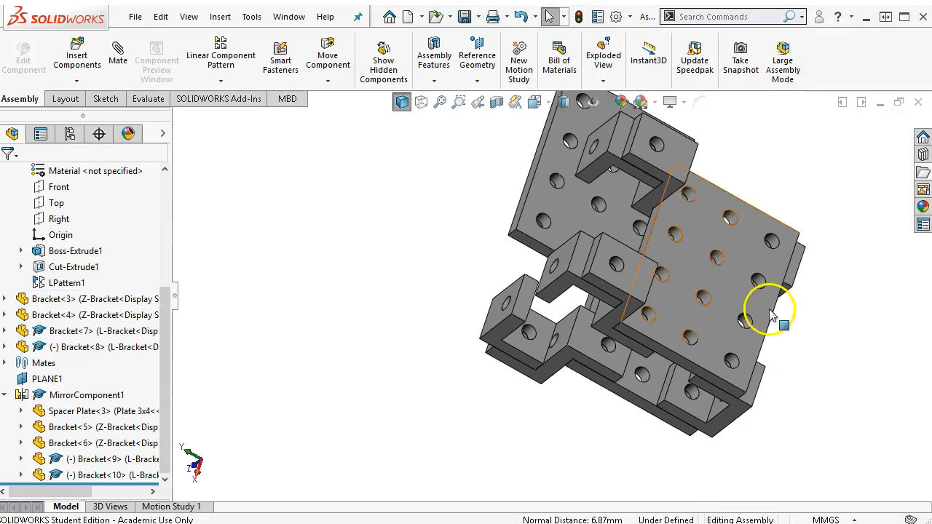
{"action": "scroll", "coordinate": [590, 124], "scroll_direction": "down", "scroll_amount": 5}
{"action": "left_click_drag", "start_coordinate": [619, 207], "coordinate": [591, 228]}
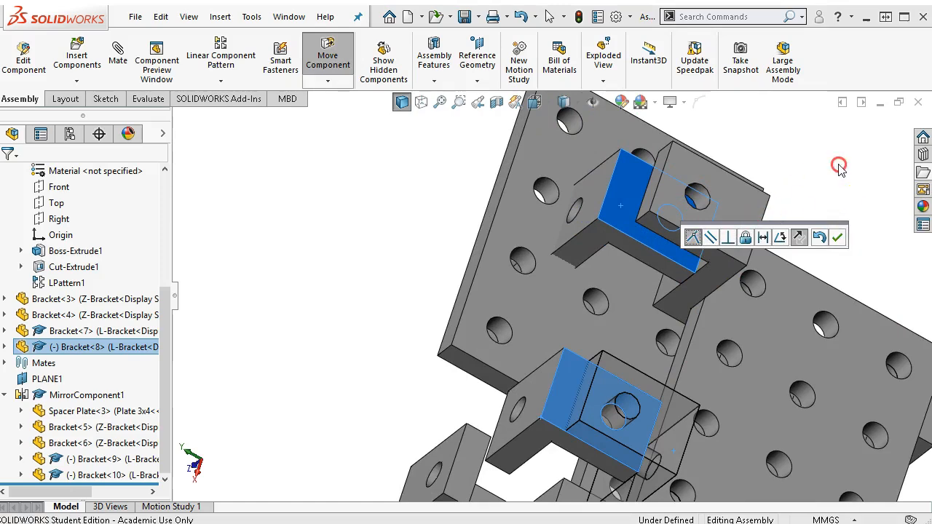
{"action": "left_click", "coordinate": [839, 233]}
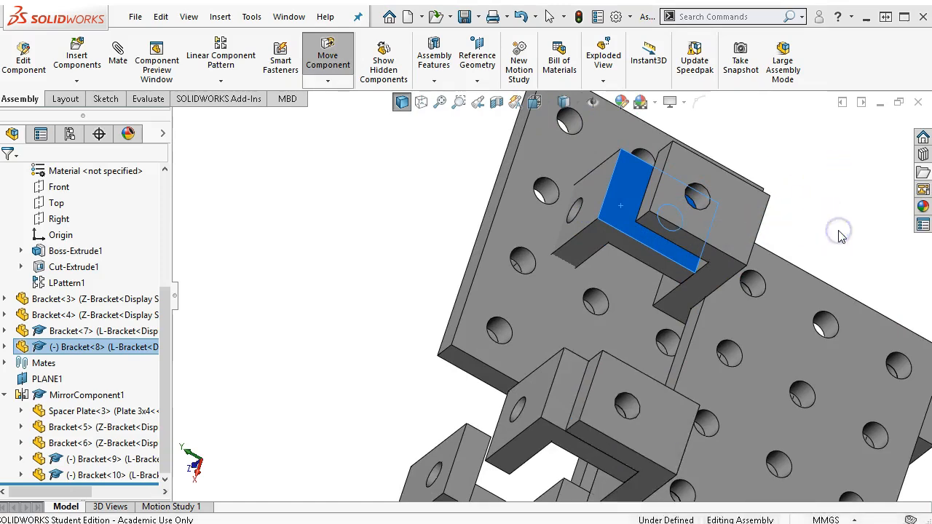
{"action": "middle_click_drag", "start_coordinate": [770, 195], "coordinate": [862, 261]}
{"action": "left_click", "coordinate": [756, 217]}
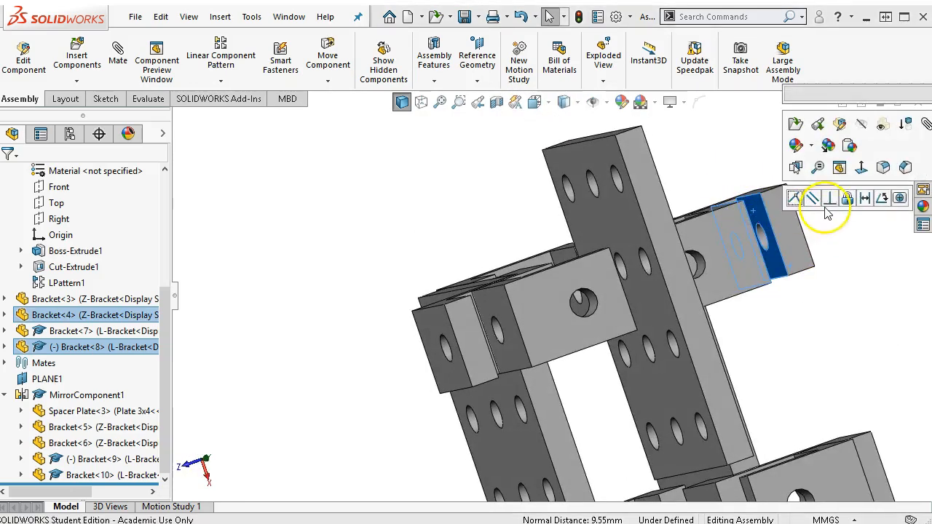
{"action": "left_click", "coordinate": [794, 199]}
{"action": "left_click", "coordinate": [791, 349]}
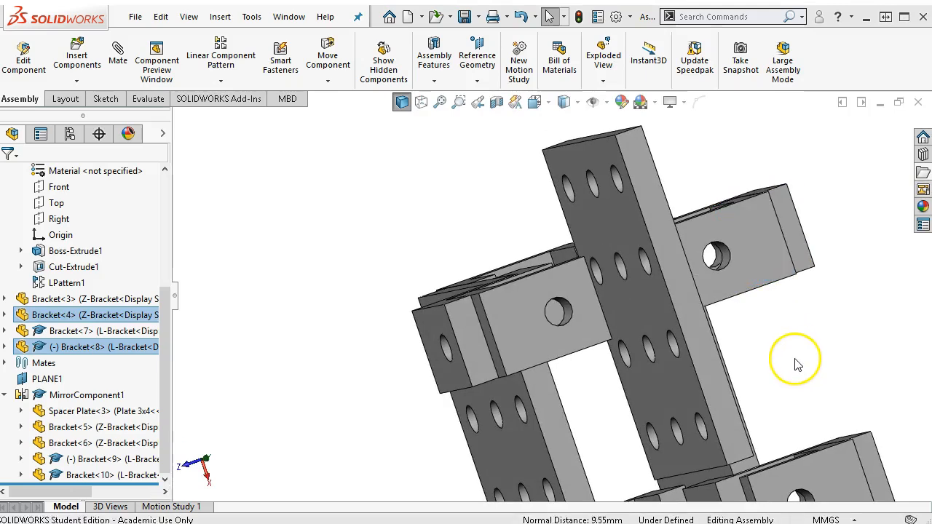
Step: Change the loose upper plate, Spacer Plate<2>, to the Spacer Triple "30mm x 90mm" configuration
{"action": "key", "text": "ctrl+7"}
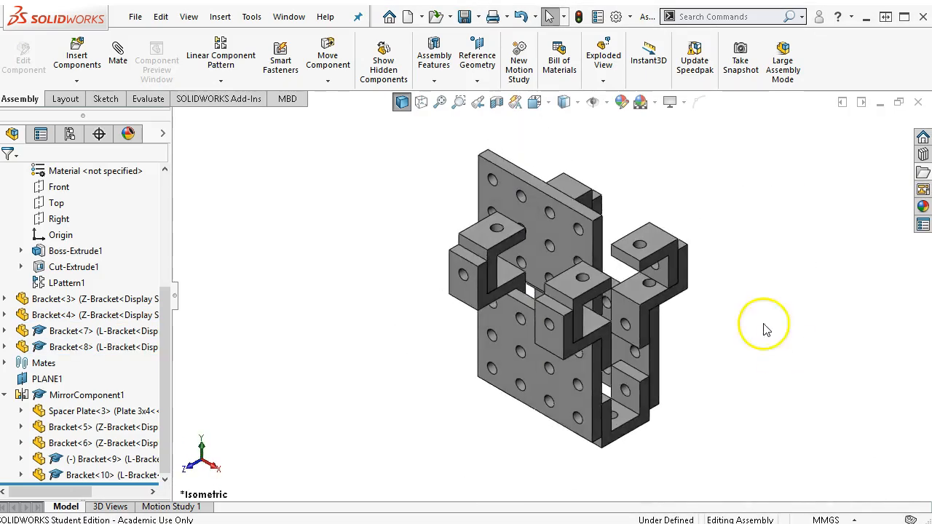
{"action": "right_click", "coordinate": [480, 249]}
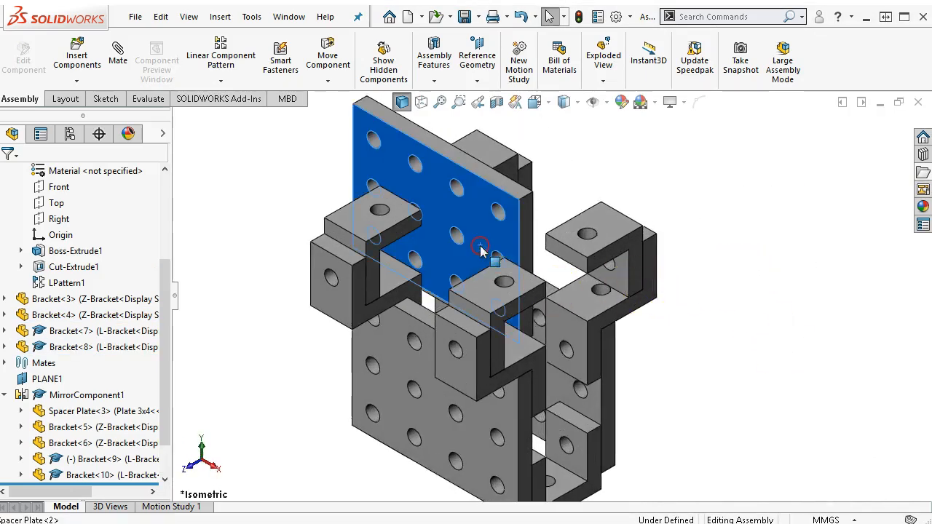
{"action": "left_click", "coordinate": [699, 138]}
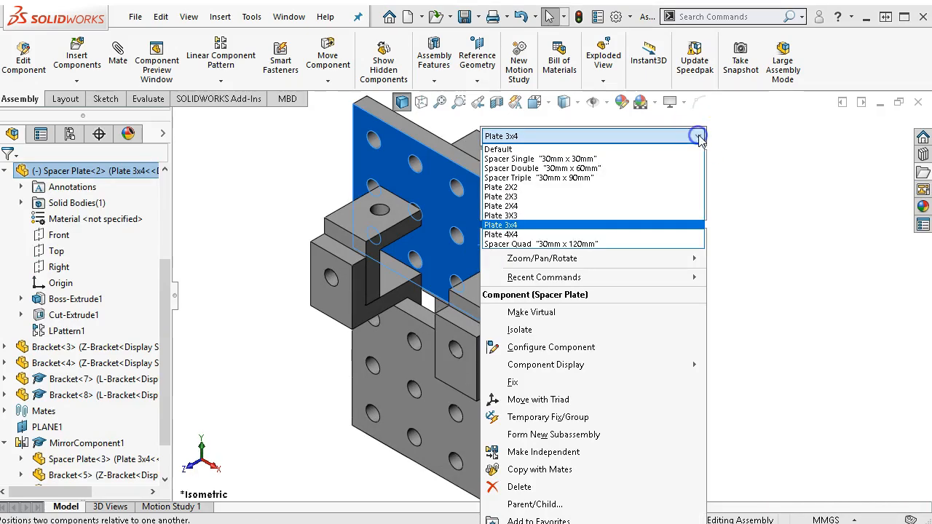
{"action": "left_click", "coordinate": [567, 176]}
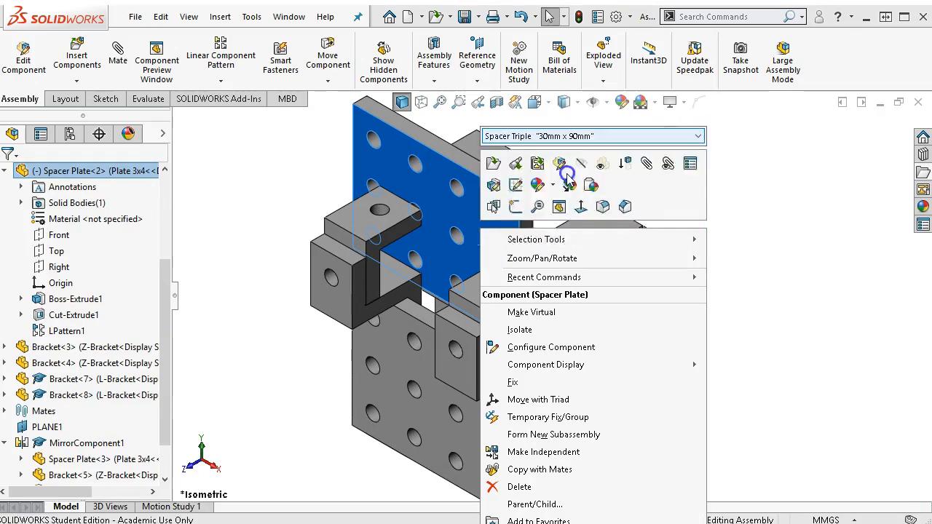
{"action": "left_click", "coordinate": [712, 136]}
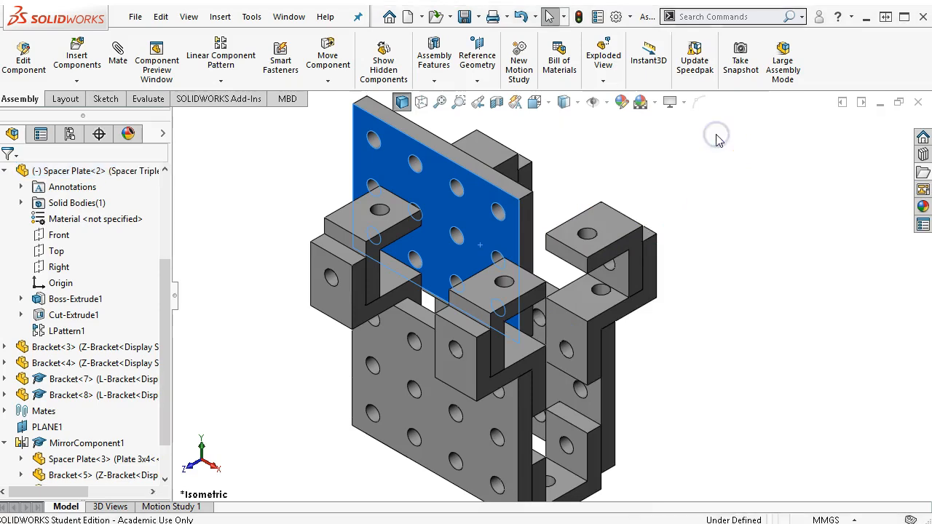
Step: Try to make the end hole of Spacer Plate<2> concentric with the hole in Bracket<9>'s horizontal leg
{"action": "left_click_drag", "start_coordinate": [405, 244], "coordinate": [357, 164]}
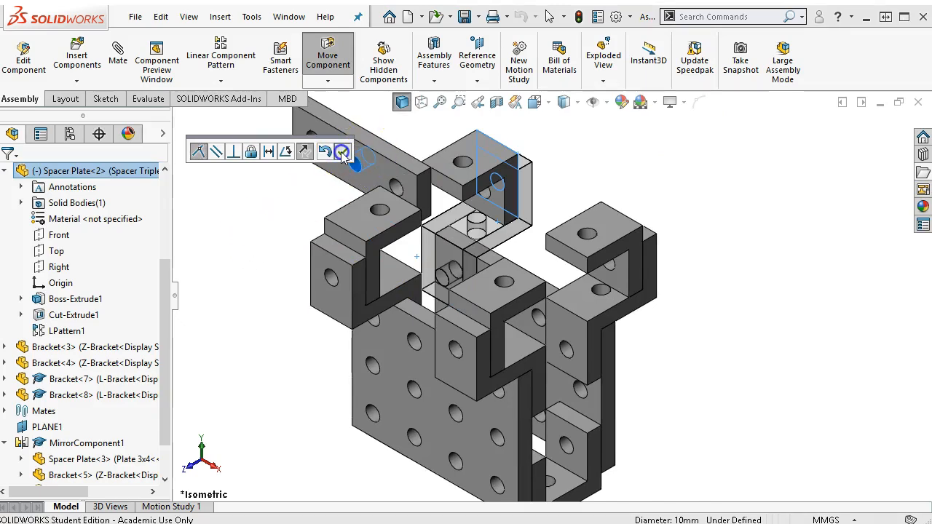
{"action": "left_click", "coordinate": [343, 155]}
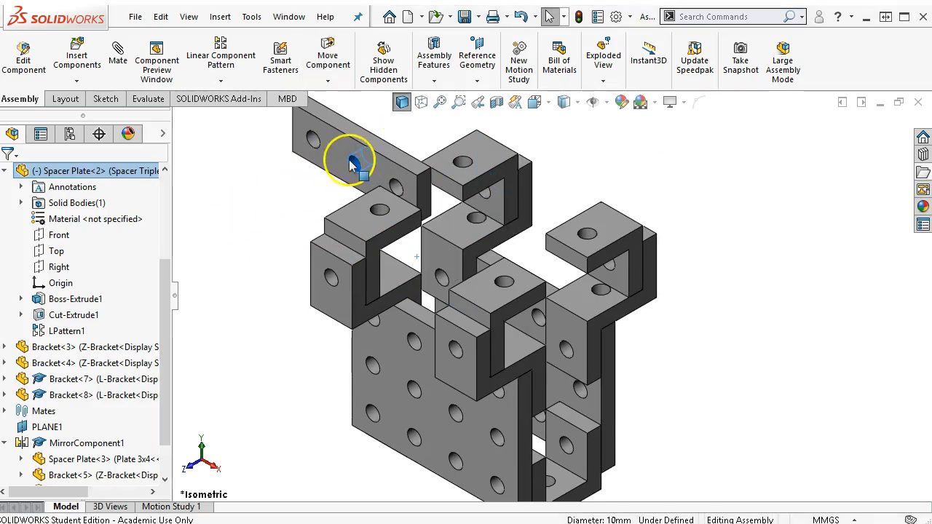
{"action": "left_click", "coordinate": [317, 145]}
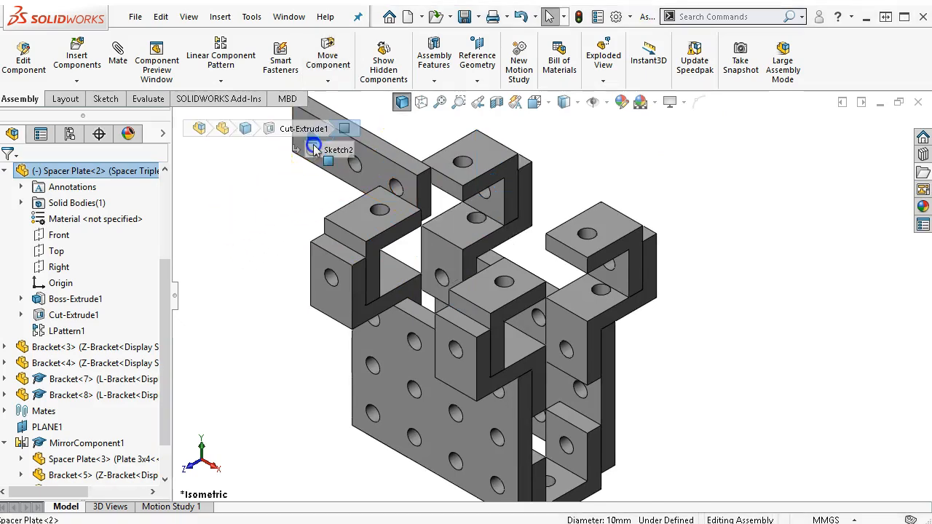
{"action": "left_click", "coordinate": [382, 208], "text": "ctrl"}
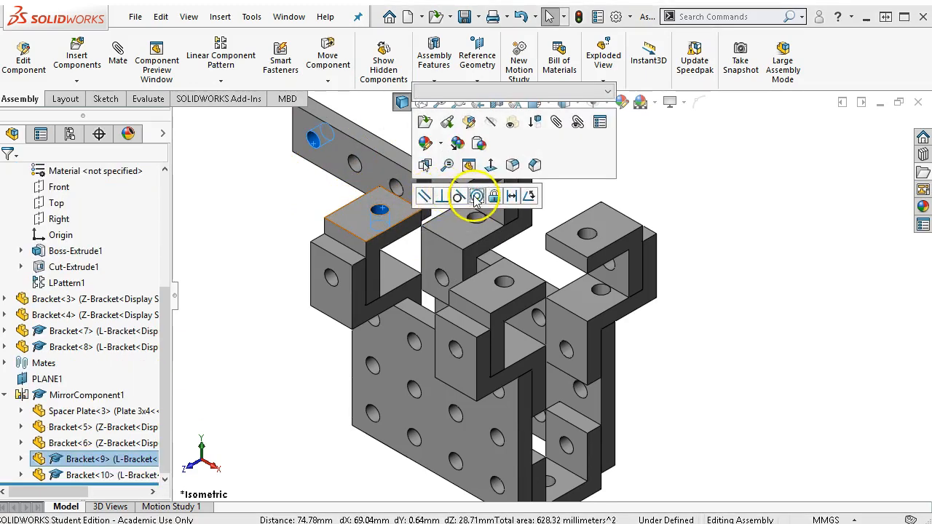
{"action": "left_click", "coordinate": [475, 199]}
{"action": "left_click", "coordinate": [553, 194]}
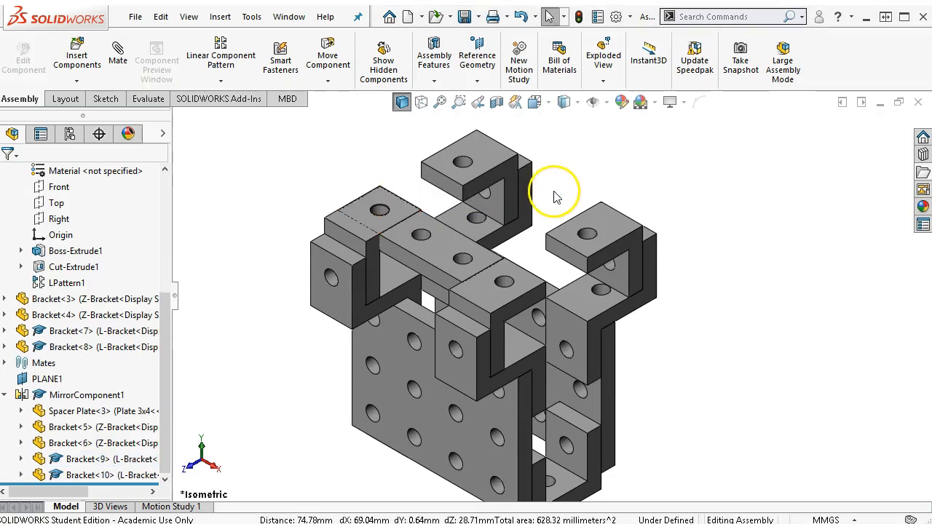
{"action": "left_click_drag", "start_coordinate": [446, 264], "coordinate": [475, 117]}
{"action": "left_click", "coordinate": [486, 191]}
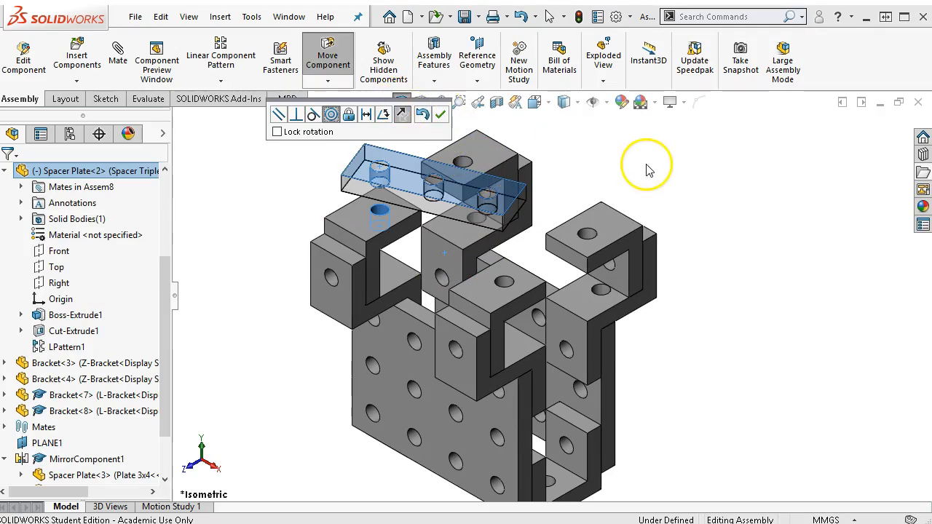
{"action": "key", "text": "Escape"}
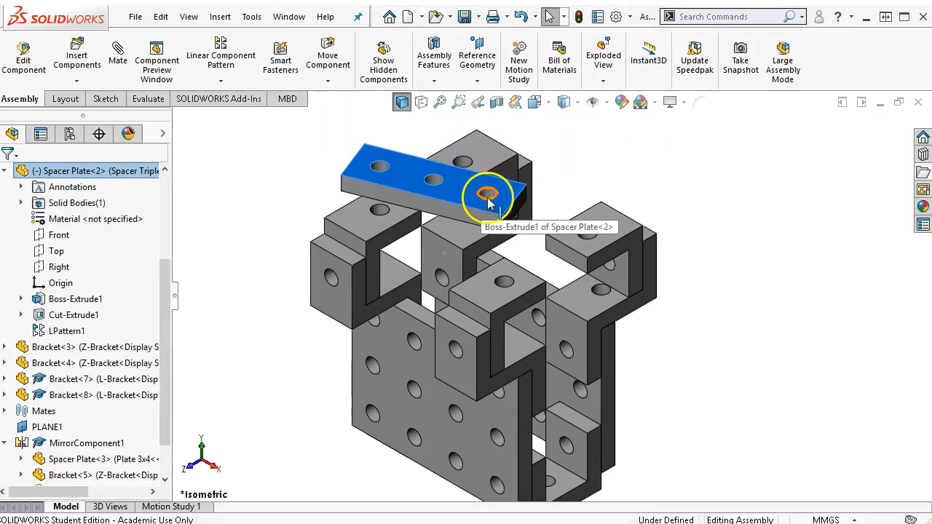
Step: Make the far end hole of Spacer Plate<2> concentric with the hole in Bracket<8>'s horizontal leg
{"action": "left_click", "coordinate": [488, 198]}
{"action": "scroll", "coordinate": [489, 191], "scroll_direction": "down", "scroll_amount": 3}
{"action": "left_click", "coordinate": [495, 213]}
{"action": "left_click", "coordinate": [454, 159], "text": "ctrl"}
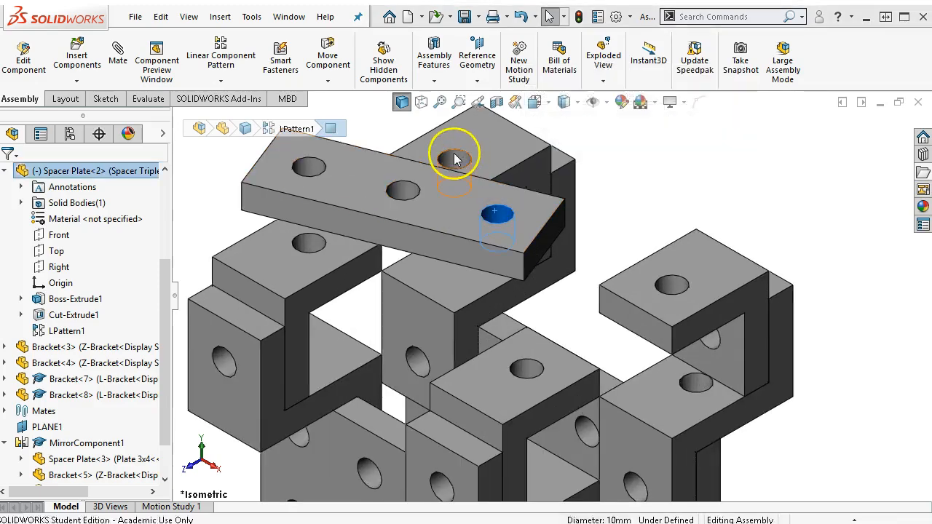
{"action": "left_click", "coordinate": [549, 141]}
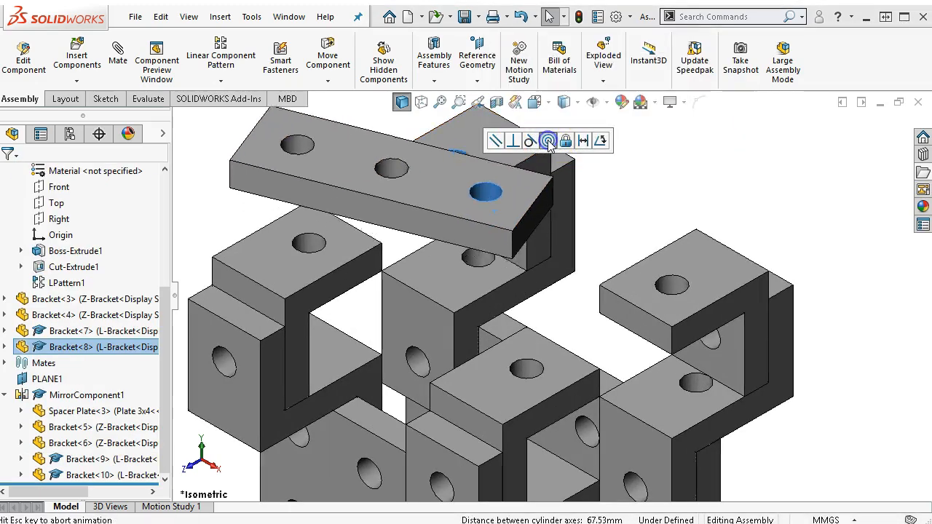
Step: Make the underside of Spacer Plate<2> coincident with the top face of Bracket<9>'s horizontal leg
{"action": "left_click", "coordinate": [318, 258]}
{"action": "middle_click_drag", "start_coordinate": [400, 258], "coordinate": [452, 134]}
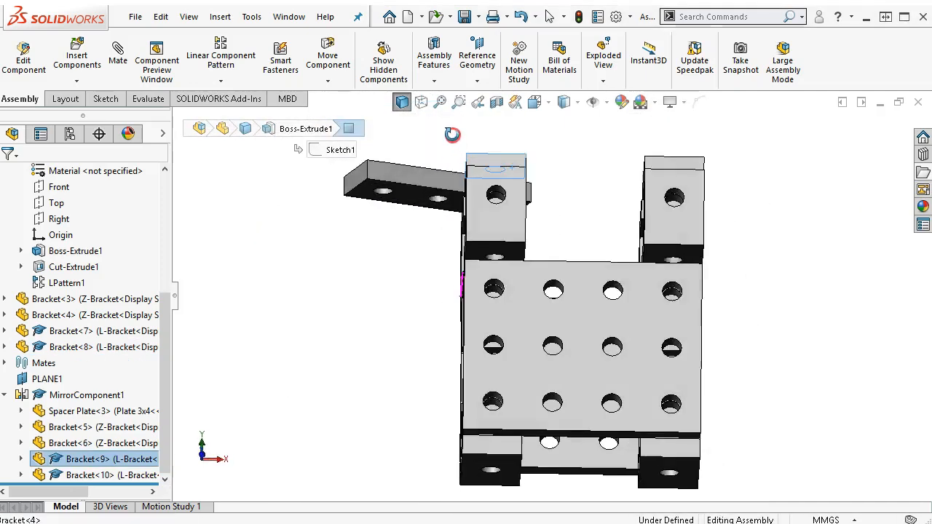
{"action": "left_click", "coordinate": [411, 191]}
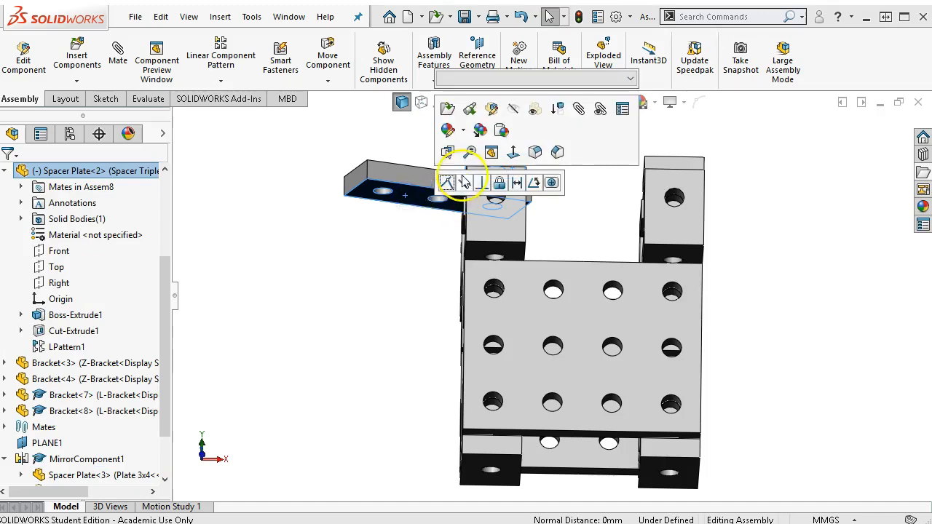
{"action": "left_click", "coordinate": [447, 183]}
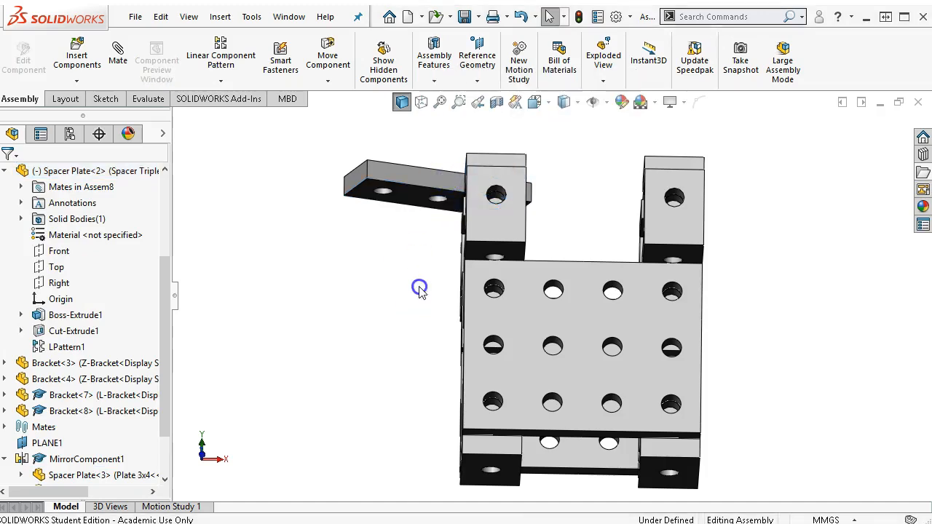
Step: Swing Spacer Plate<2> towards Bracket<9> and make its free end hole concentric with the hole in that bracket's horizontal leg
{"action": "key", "text": "ctrl+7"}
{"action": "scroll", "coordinate": [510, 225], "scroll_direction": "down", "scroll_amount": 2}
{"action": "left_click_drag", "start_coordinate": [546, 148], "coordinate": [476, 175]}
{"action": "scroll", "coordinate": [535, 230], "scroll_direction": "down", "scroll_amount": 3}
{"action": "left_click", "coordinate": [535, 229]}
{"action": "left_click", "coordinate": [476, 175]}
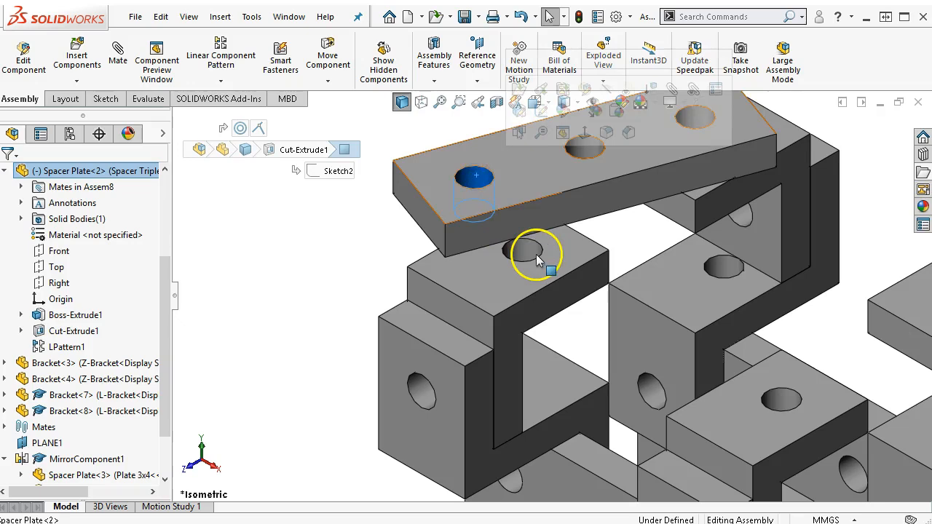
{"action": "left_click", "coordinate": [536, 254], "text": "ctrl"}
{"action": "left_click", "coordinate": [630, 241]}
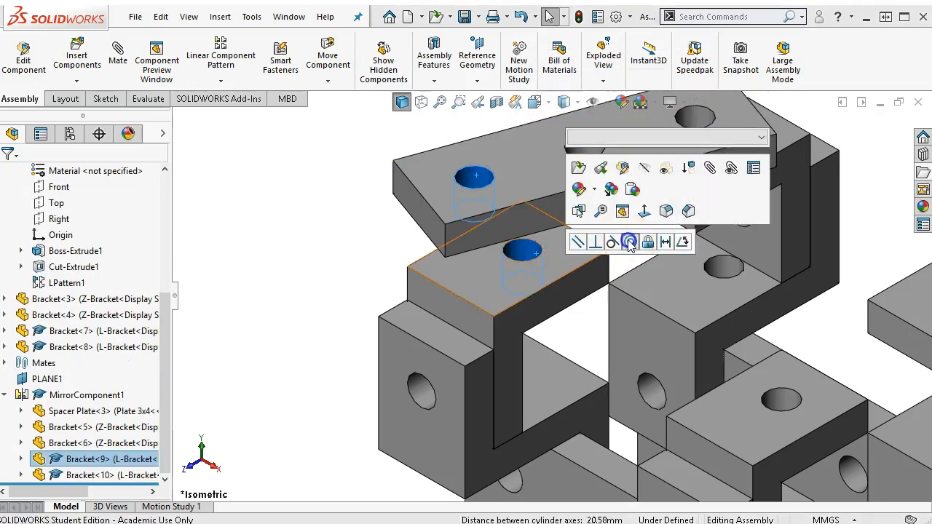
{"action": "left_click", "coordinate": [688, 246]}
{"action": "left_click", "coordinate": [709, 238]}
{"action": "left_click", "coordinate": [710, 238]}
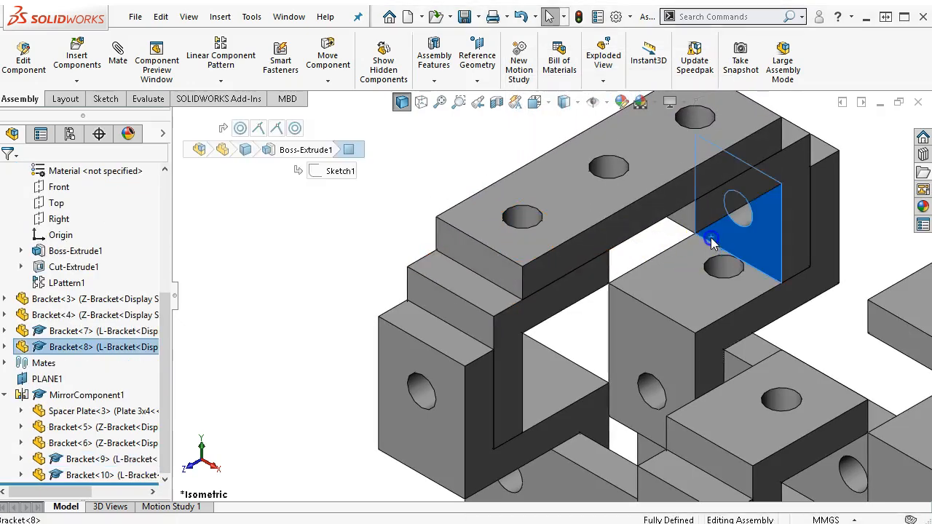
{"action": "scroll", "coordinate": [709, 241], "scroll_direction": "up", "scroll_amount": 3}
{"action": "left_click", "coordinate": [374, 251]}
{"action": "scroll", "coordinate": [752, 357], "scroll_direction": "up", "scroll_amount": 3}
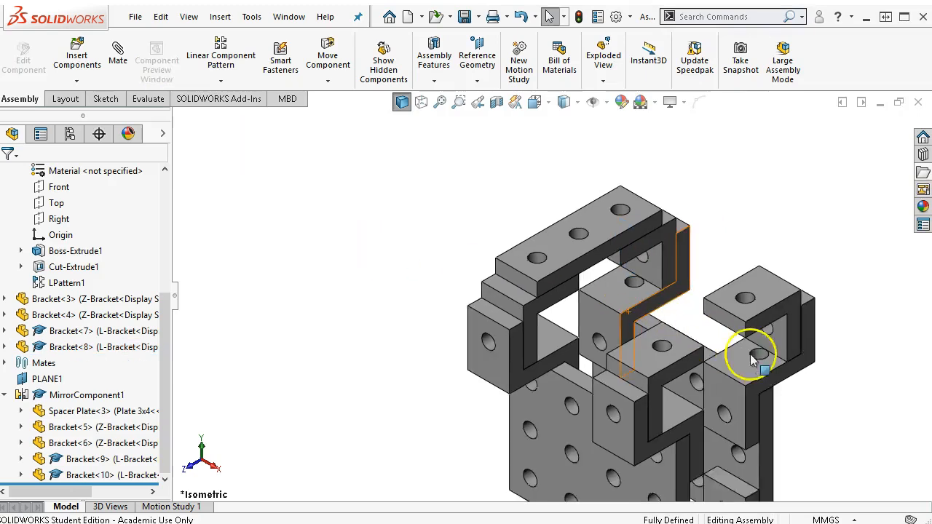
Step: Copy the mounted Spacer Triple above Bracket<7> and make the copy's underside coincident with the top face of Bracket<7>'s horizontal leg
{"action": "scroll", "coordinate": [751, 356], "scroll_direction": "down", "scroll_amount": 2}
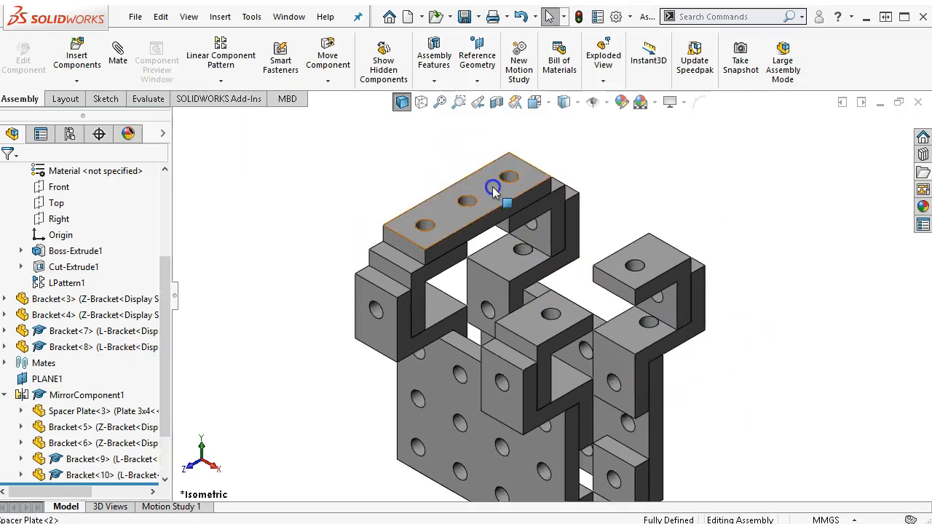
{"action": "left_click_drag", "start_coordinate": [493, 185], "coordinate": [664, 203], "text": "ctrl"}
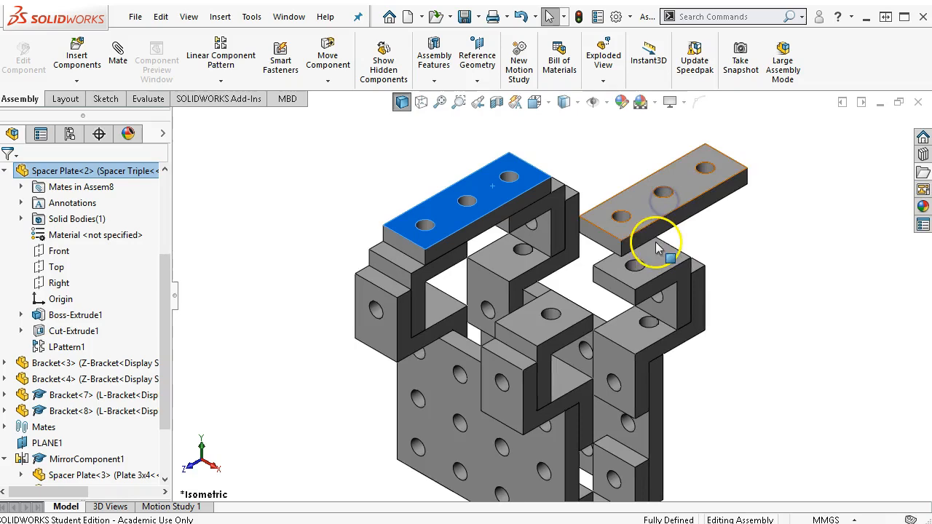
{"action": "left_click", "coordinate": [648, 255]}
{"action": "middle_click_drag", "start_coordinate": [700, 285], "coordinate": [733, 184]}
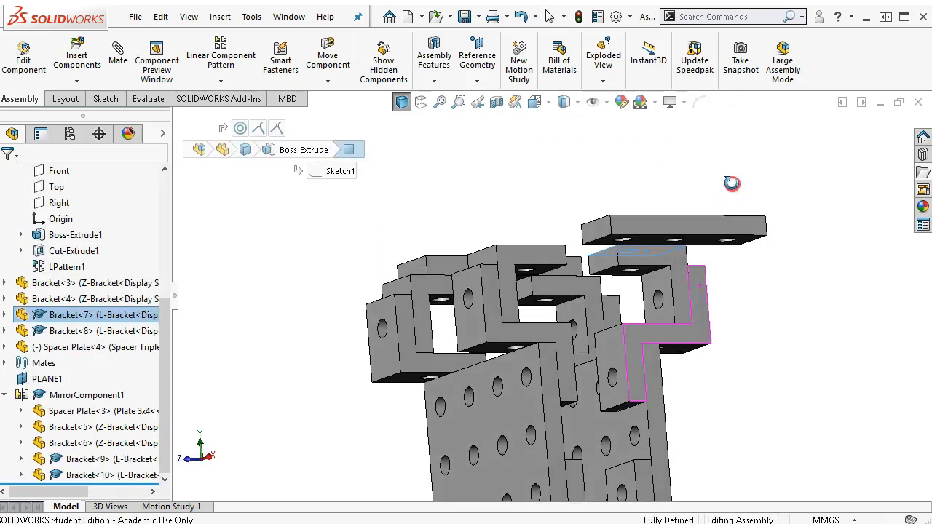
{"action": "left_click", "coordinate": [709, 243], "text": "ctrl"}
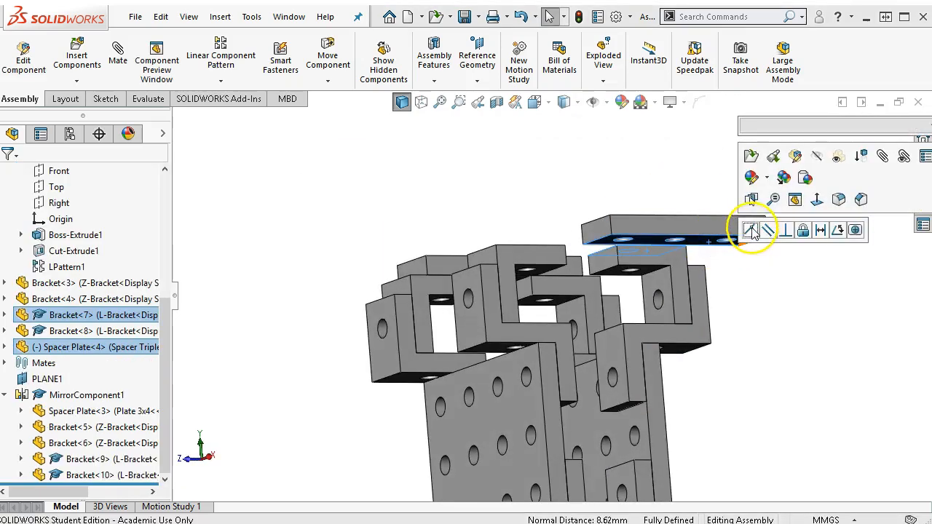
{"action": "left_click", "coordinate": [750, 230]}
Step: Make the copied Spacer Triple's rear end hole concentric with the hole in Bracket<7>'s horizontal leg
{"action": "middle_click_drag", "start_coordinate": [770, 308], "coordinate": [819, 435]}
{"action": "left_click", "coordinate": [819, 435]}
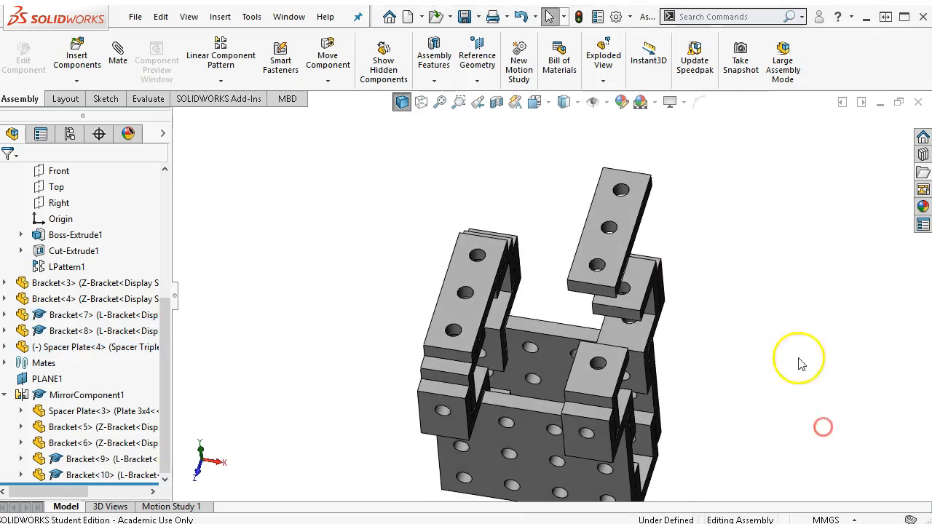
{"action": "scroll", "coordinate": [620, 209], "scroll_direction": "down", "scroll_amount": 2}
{"action": "left_click", "coordinate": [600, 200]}
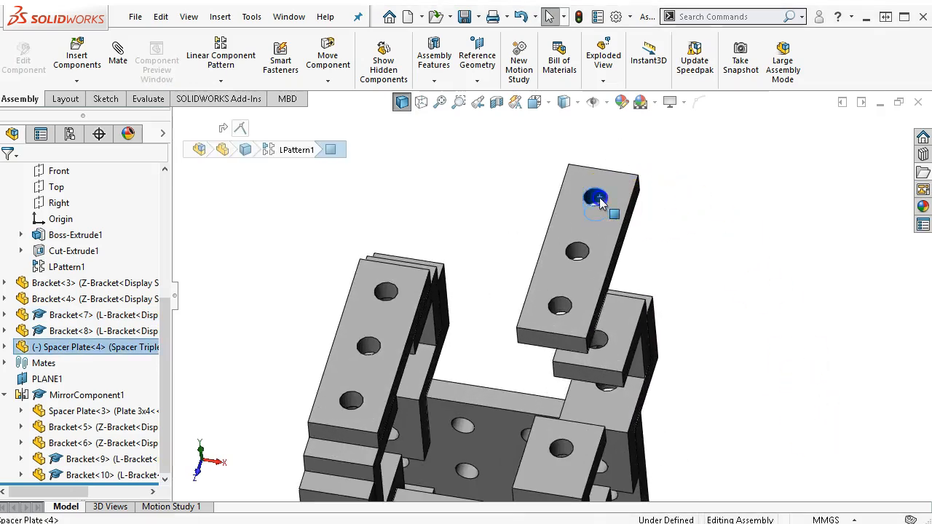
{"action": "left_click", "coordinate": [600, 343]}
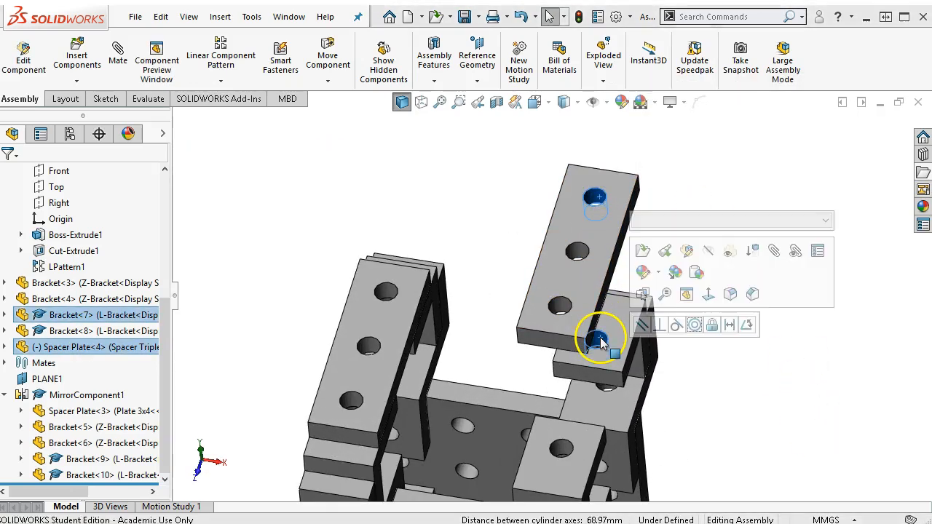
{"action": "left_click", "coordinate": [697, 325]}
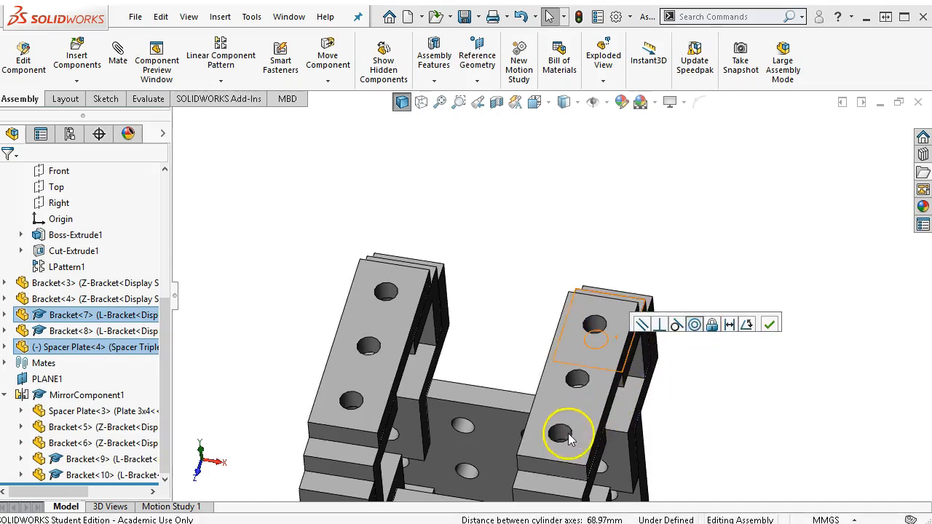
Step: Make the copied Spacer Triple's front end hole concentric with the hole in Bracket<10>'s horizontal leg
{"action": "middle_click_drag", "start_coordinate": [636, 450], "coordinate": [640, 492]}
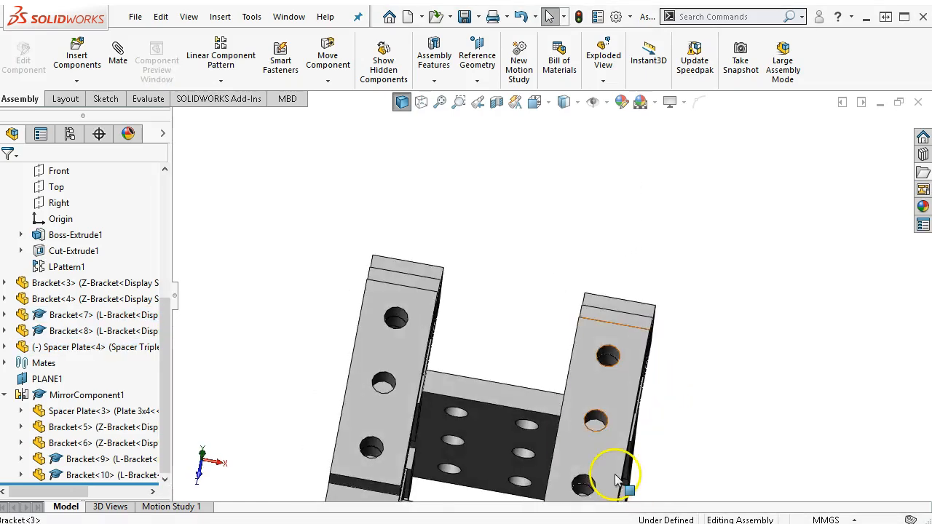
{"action": "scroll", "coordinate": [601, 477], "scroll_direction": "down", "scroll_amount": 4}
{"action": "left_click", "coordinate": [562, 459]}
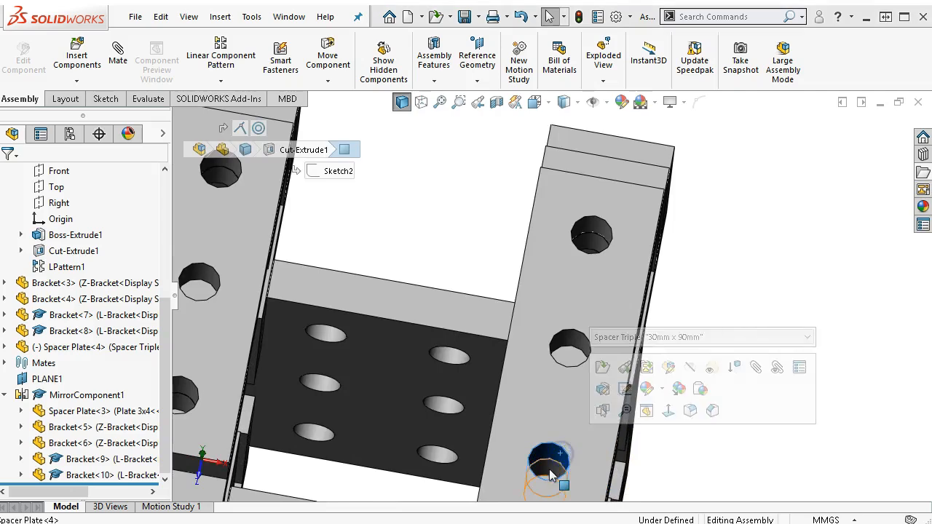
{"action": "scroll", "coordinate": [559, 460], "scroll_direction": "down", "scroll_amount": 2}
{"action": "left_click", "coordinate": [557, 461]}
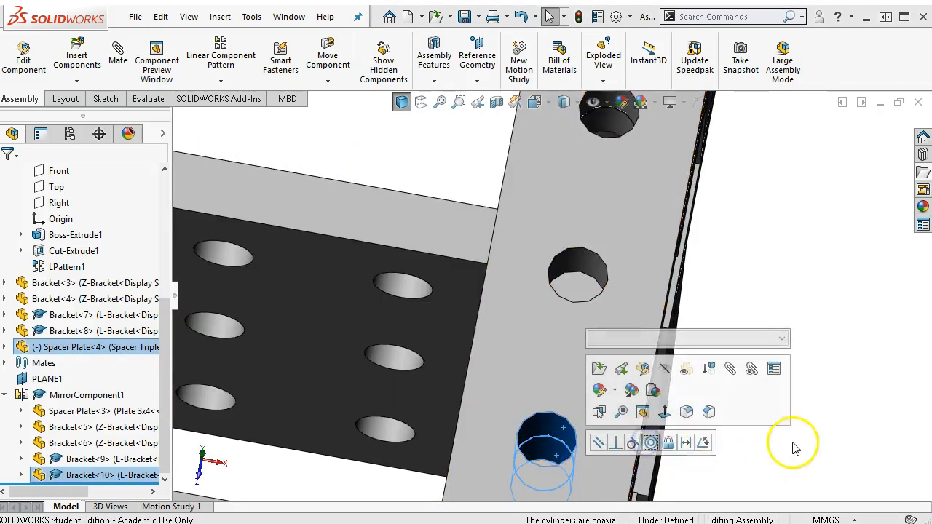
{"action": "left_click", "coordinate": [653, 446]}
{"action": "left_click", "coordinate": [653, 446]}
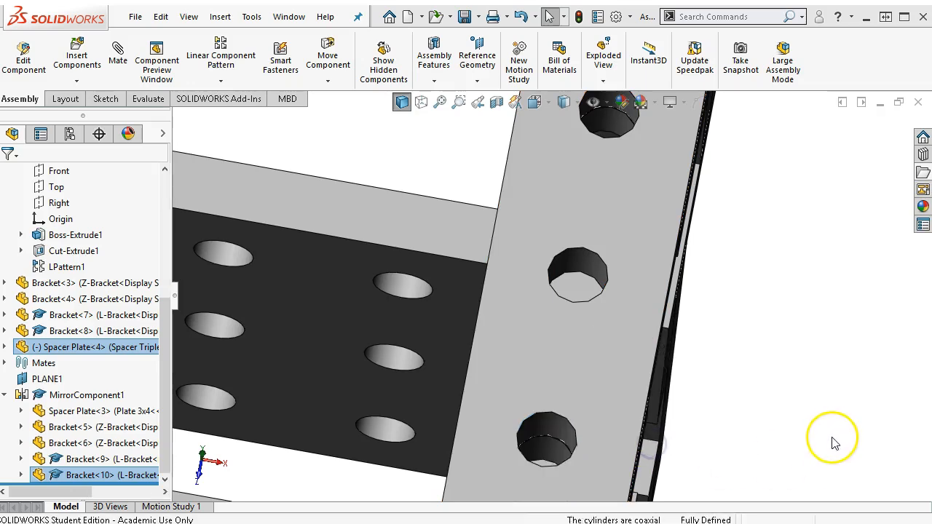
Step: Save the assembly as "5-9sub" in the "Ch5-2 thru 8" folder, together with the modified Spacer Plate part
{"action": "key", "text": "ctrl+7"}
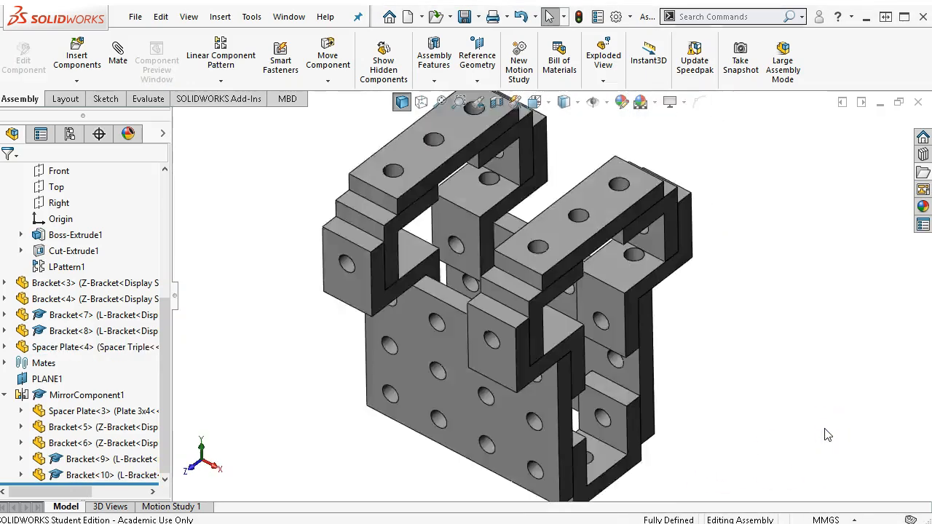
{"action": "left_click_drag", "start_coordinate": [592, 253], "coordinate": [769, 389]}
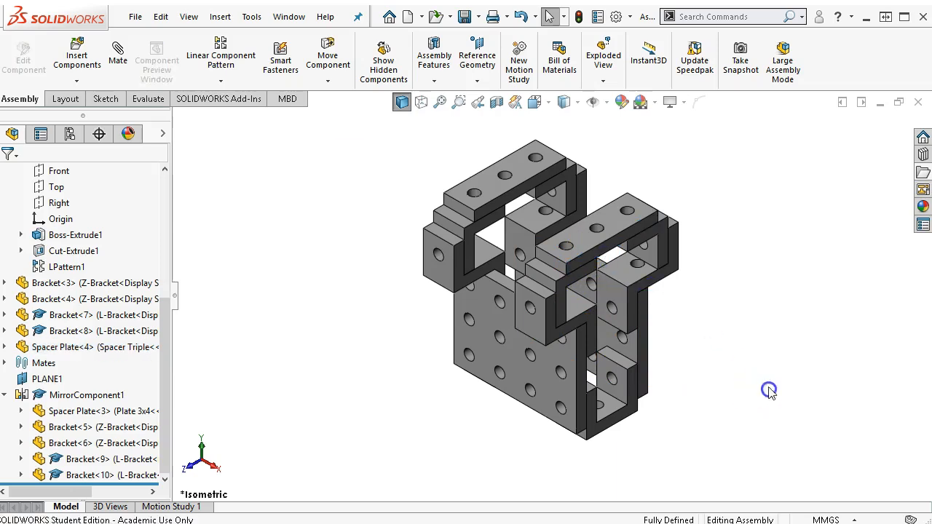
{"action": "left_click", "coordinate": [464, 16]}
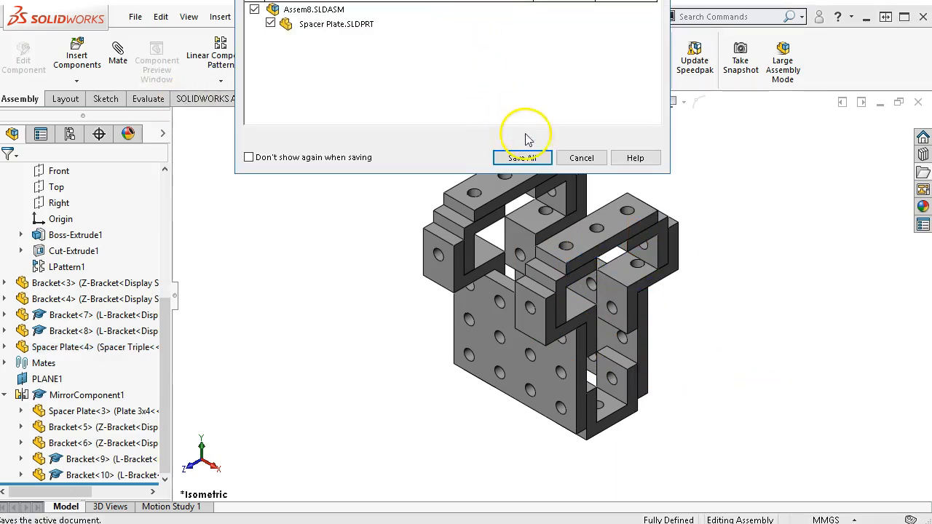
{"action": "left_click", "coordinate": [534, 159]}
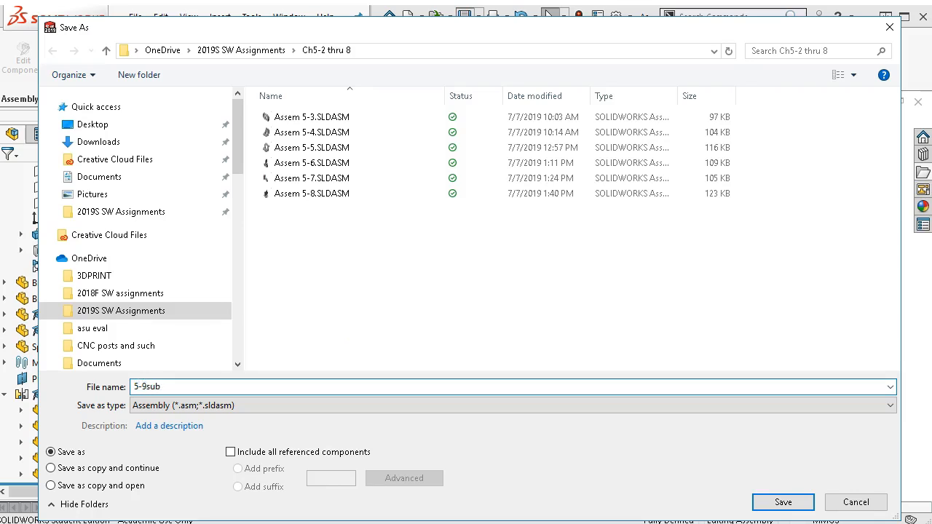
{"action": "key", "text": "Return"}
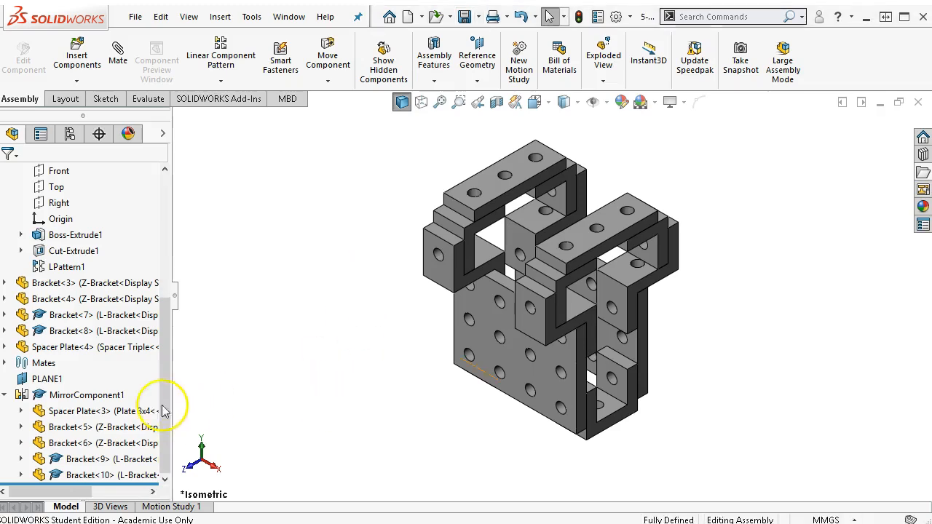
Step: Collapse the MirrorComponent1 branch in the feature tree
{"action": "left_click", "coordinate": [5, 396]}
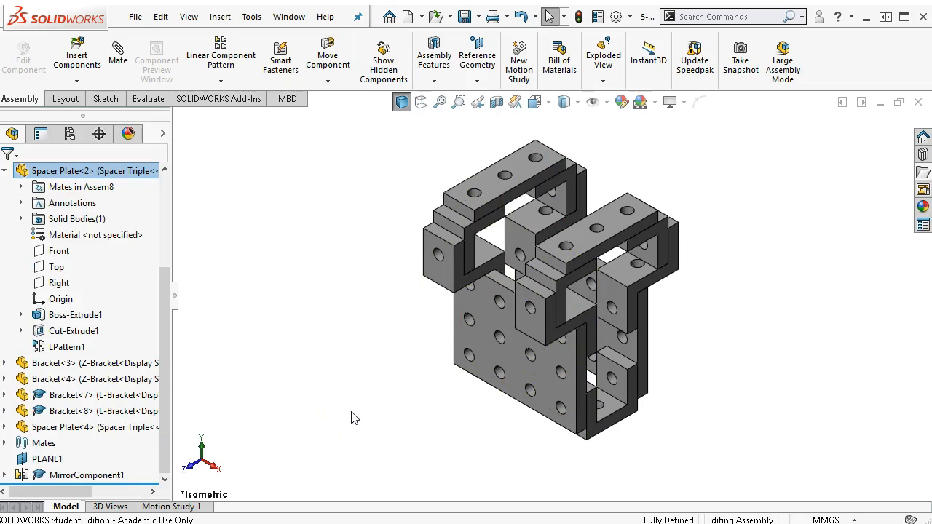
{"action": "left_click", "coordinate": [135, 18]}
{"action": "left_click", "coordinate": [577, 309]}
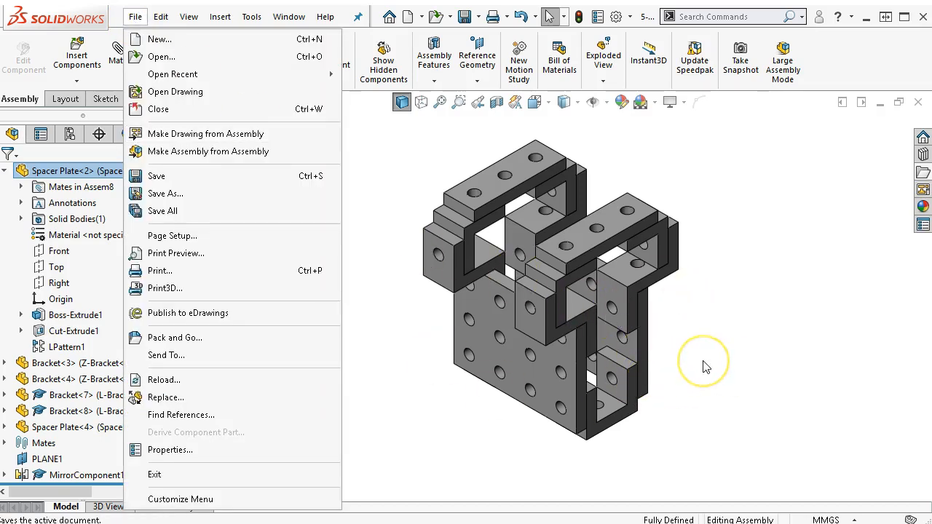
Step: Create a new assembly from the Assembly mm template and insert 5-9sub fixed at the origin
{"action": "left_click", "coordinate": [195, 39]}
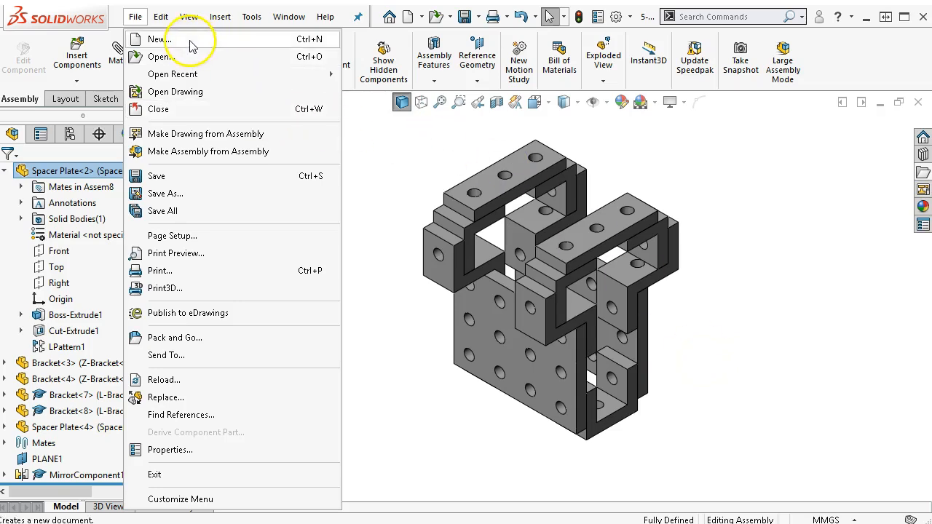
{"action": "left_click", "coordinate": [718, 226]}
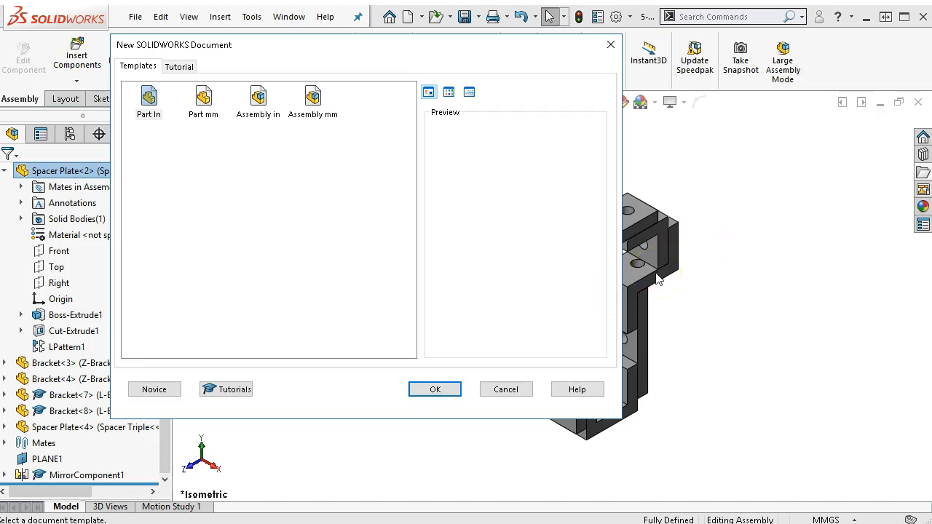
{"action": "left_click", "coordinate": [311, 106]}
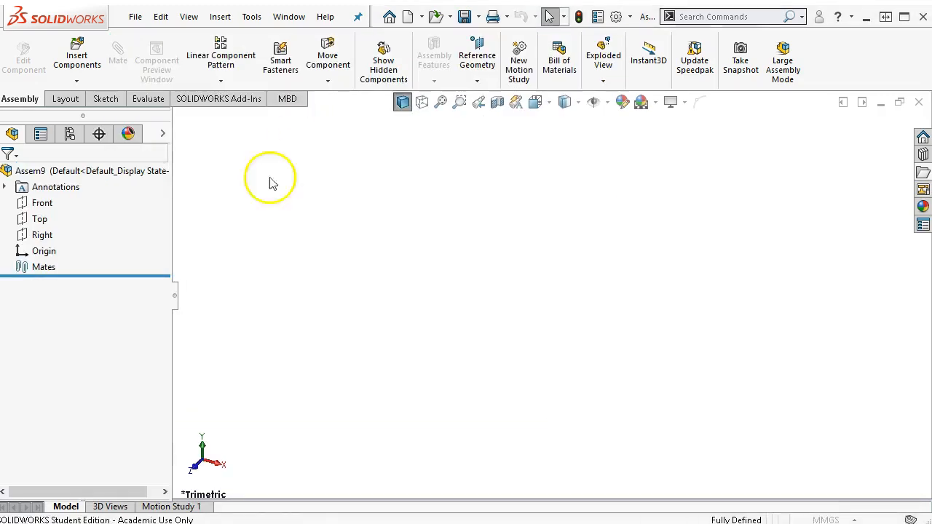
{"action": "left_click", "coordinate": [61, 254]}
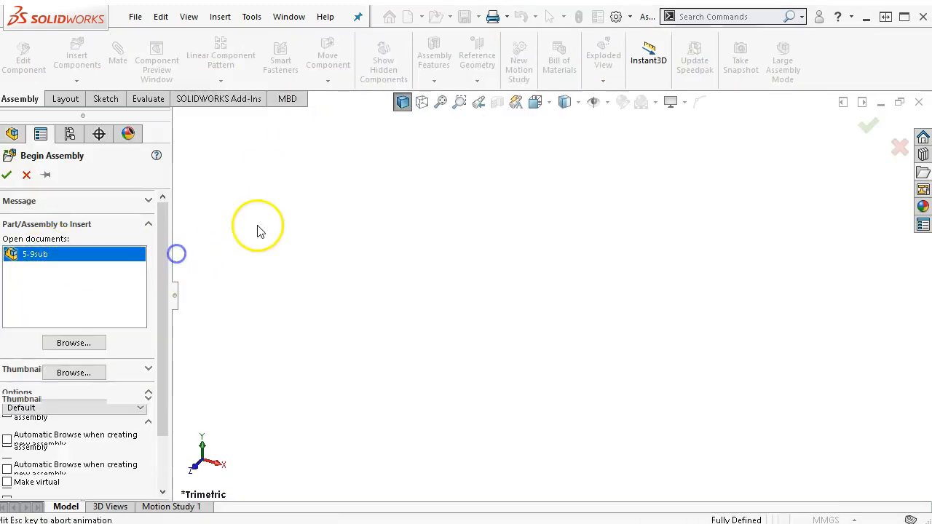
{"action": "left_click", "coordinate": [9, 177]}
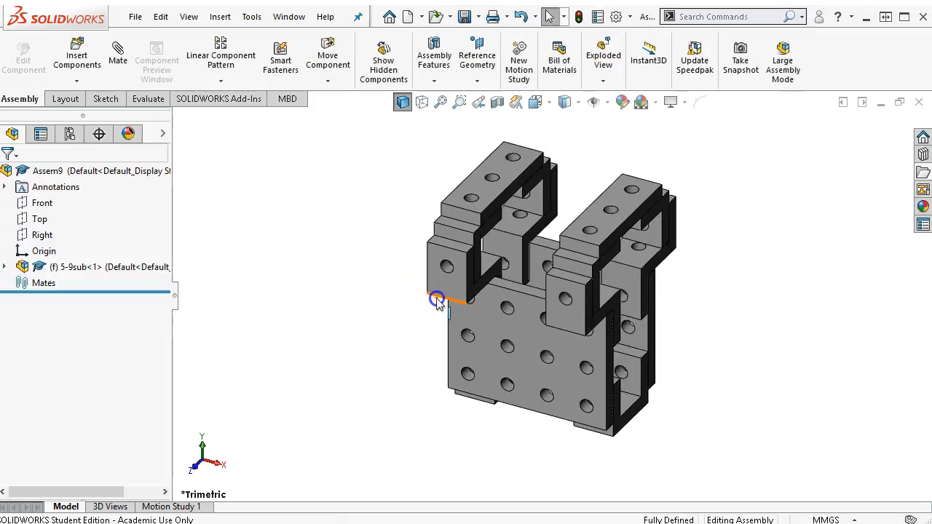
Step: Add a second 5-9sub and make its Bracket<2> underside coincident with the top face of Spacer Plate<4> in the first 5-9sub
{"action": "left_click_drag", "start_coordinate": [110, 271], "coordinate": [312, 152]}
{"action": "middle_click_drag", "start_coordinate": [427, 270], "coordinate": [402, 295]}
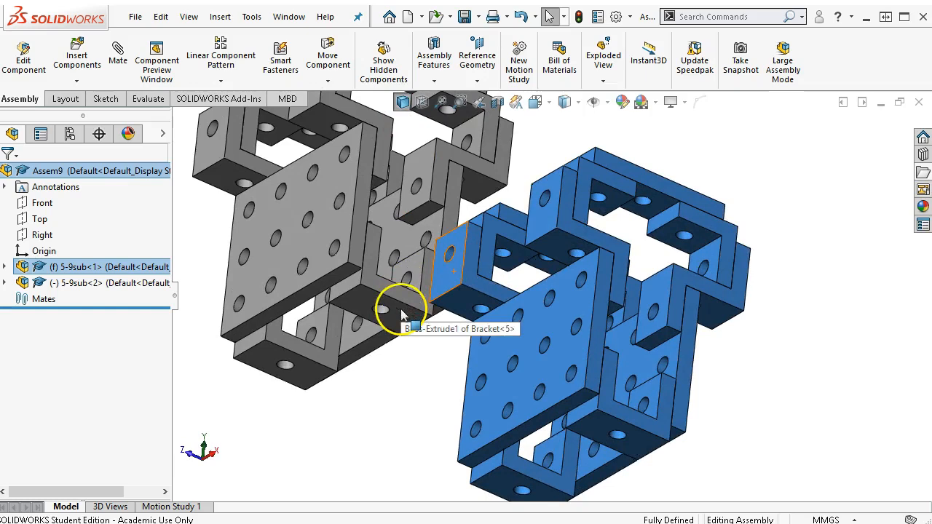
{"action": "left_click", "coordinate": [402, 314]}
{"action": "scroll", "coordinate": [530, 260], "scroll_direction": "up", "scroll_amount": 5}
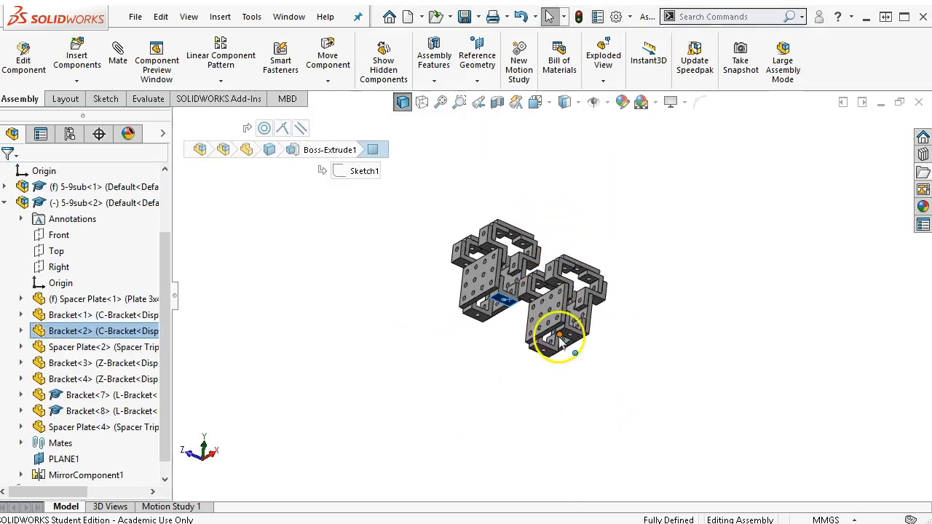
{"action": "middle_click_drag", "start_coordinate": [624, 208], "coordinate": [621, 371]}
{"action": "scroll", "coordinate": [588, 304], "scroll_direction": "down", "scroll_amount": 5}
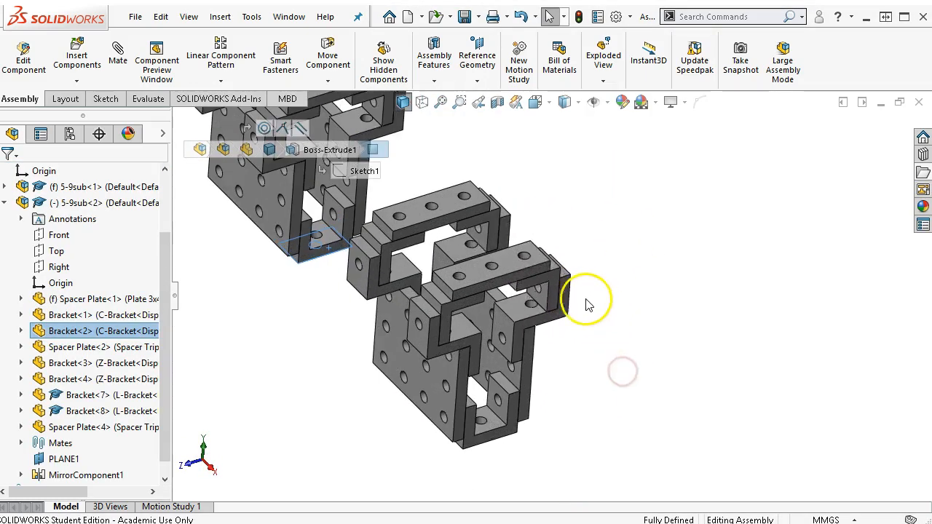
{"action": "left_click", "coordinate": [512, 260]}
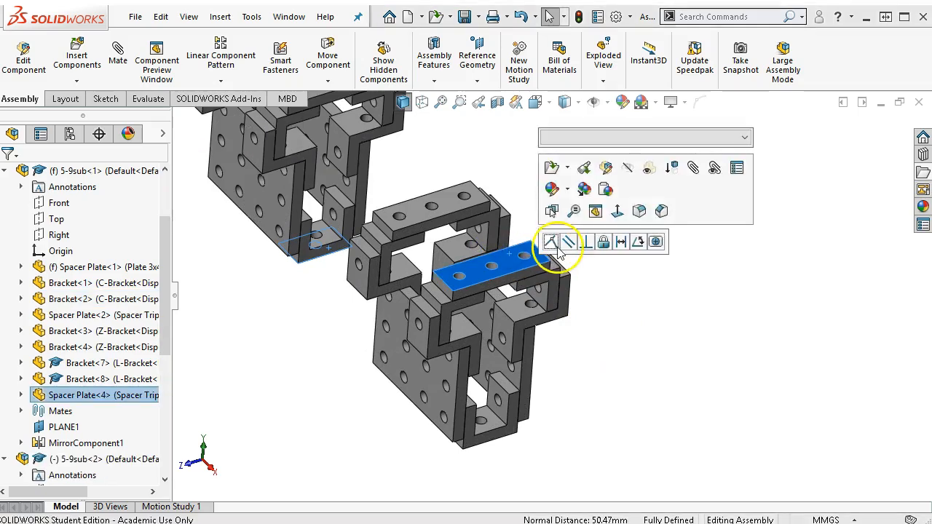
{"action": "left_click", "coordinate": [552, 242]}
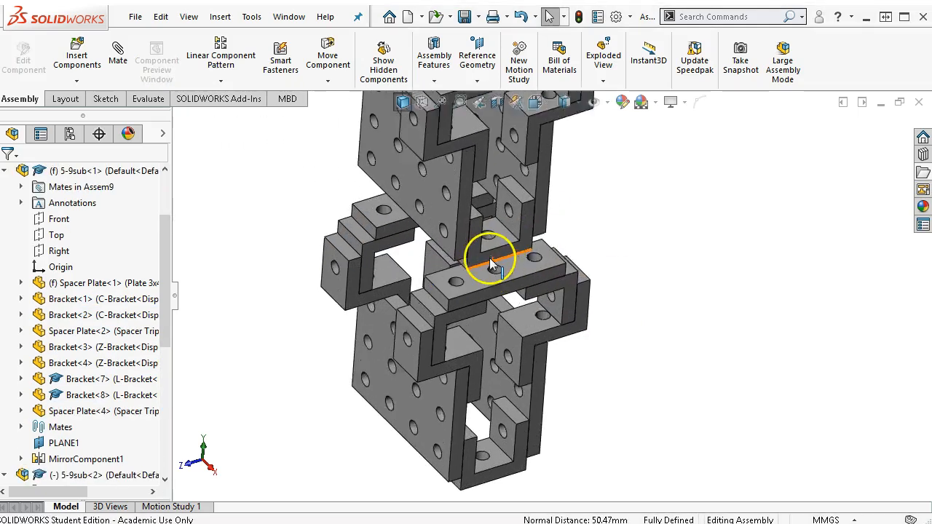
Step: Make the hole in the second 5-9sub's Bracket<2> base concentric with the middle hole of the first 5-9sub's Spacer Plate<4>
{"action": "scroll", "coordinate": [502, 232], "scroll_direction": "down", "scroll_amount": 5}
{"action": "left_click", "coordinate": [502, 230]}
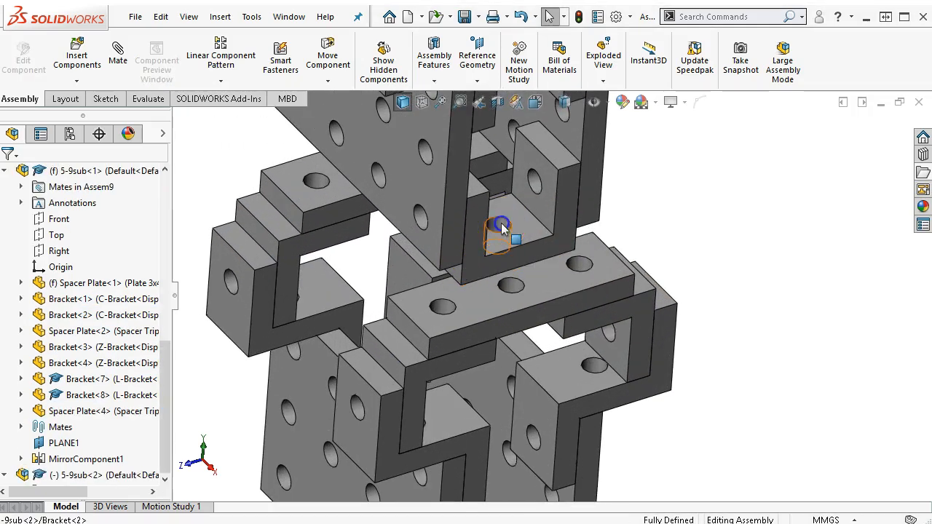
{"action": "left_click", "coordinate": [514, 287], "text": "ctrl"}
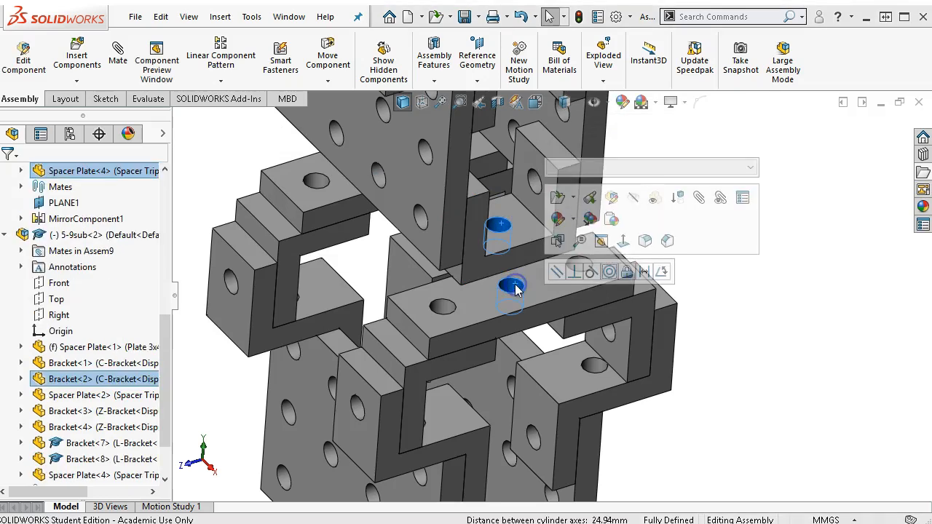
{"action": "left_click", "coordinate": [610, 273]}
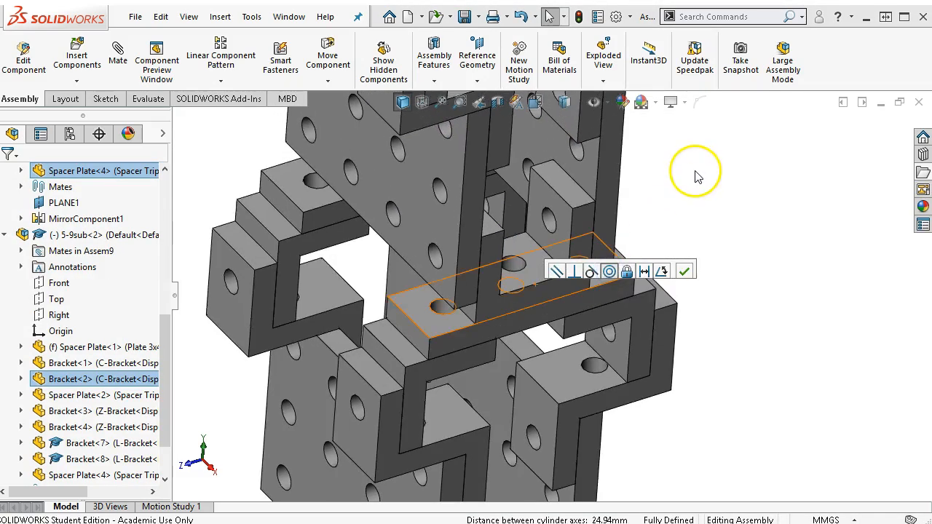
{"action": "left_click", "coordinate": [684, 271]}
Step: Make the second 5-9sub's Bracket<1> base hole concentric with the middle hole of the first 5-9sub's Spacer Plate<2>, and restore the isometric view
{"action": "scroll", "coordinate": [684, 252], "scroll_direction": "up", "scroll_amount": 3}
{"action": "middle_click_drag", "start_coordinate": [651, 249], "coordinate": [637, 330]}
{"action": "scroll", "coordinate": [493, 141], "scroll_direction": "down", "scroll_amount": 6}
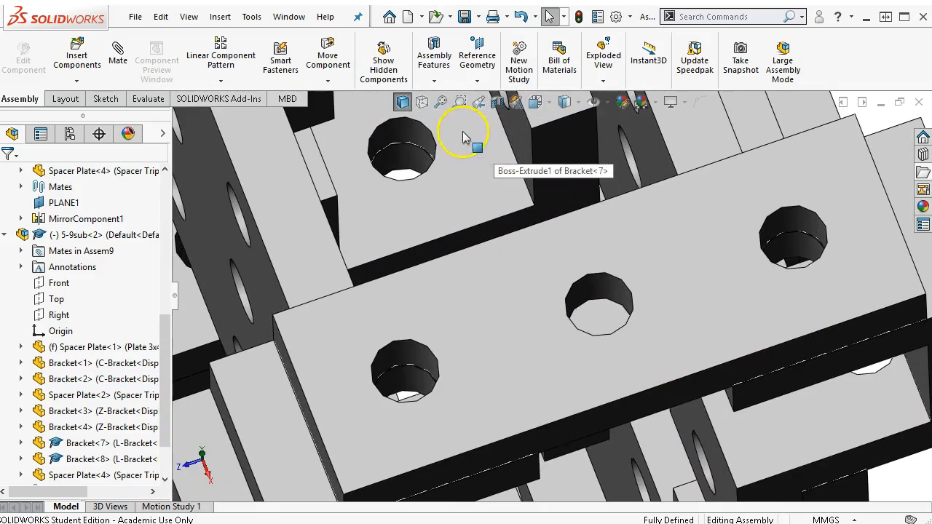
{"action": "left_click", "coordinate": [415, 138]}
{"action": "left_click", "coordinate": [405, 183], "text": "ctrl"}
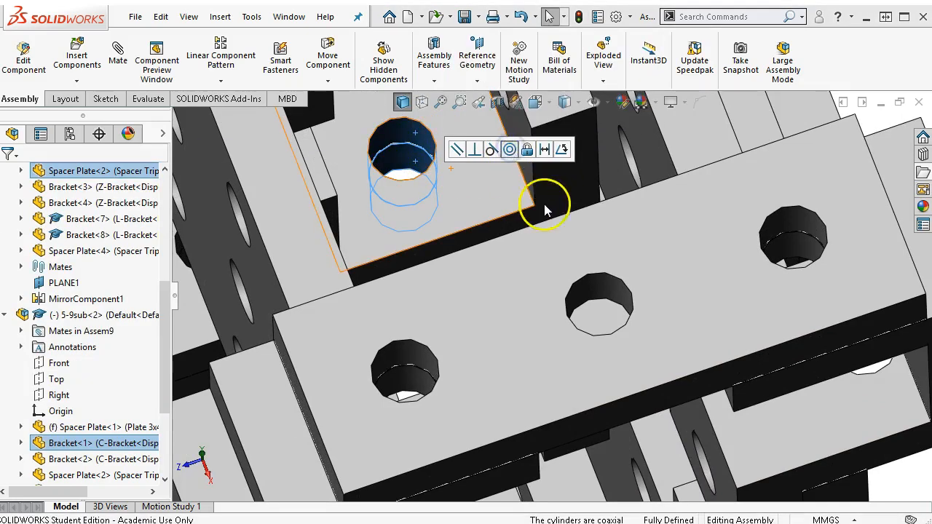
{"action": "key", "text": "Return"}
{"action": "scroll", "coordinate": [555, 229], "scroll_direction": "up", "scroll_amount": 8}
{"action": "left_click", "coordinate": [781, 320]}
{"action": "key", "text": "ctrl+7"}
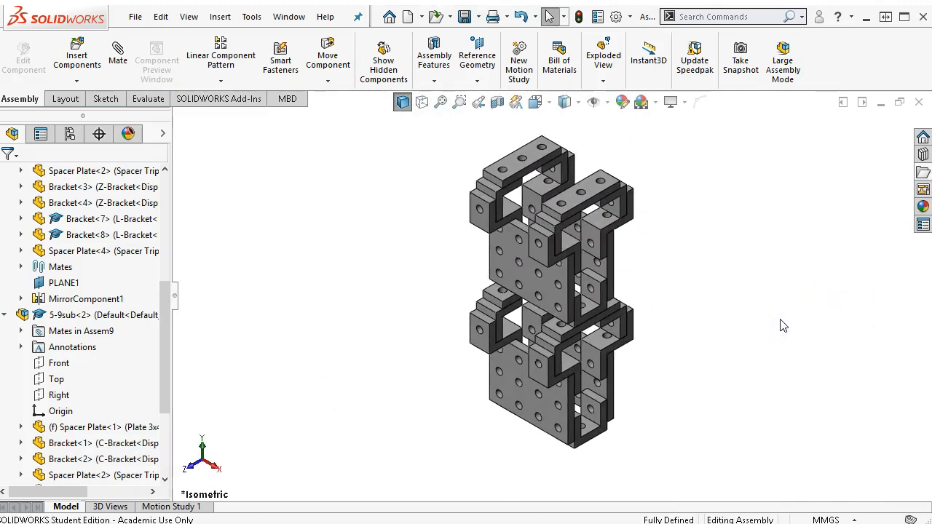
Step: Collapse the 5-9sub branches in the feature tree and place a third copy of 5-9sub beside the lower one
{"action": "left_click", "coordinate": [510, 351]}
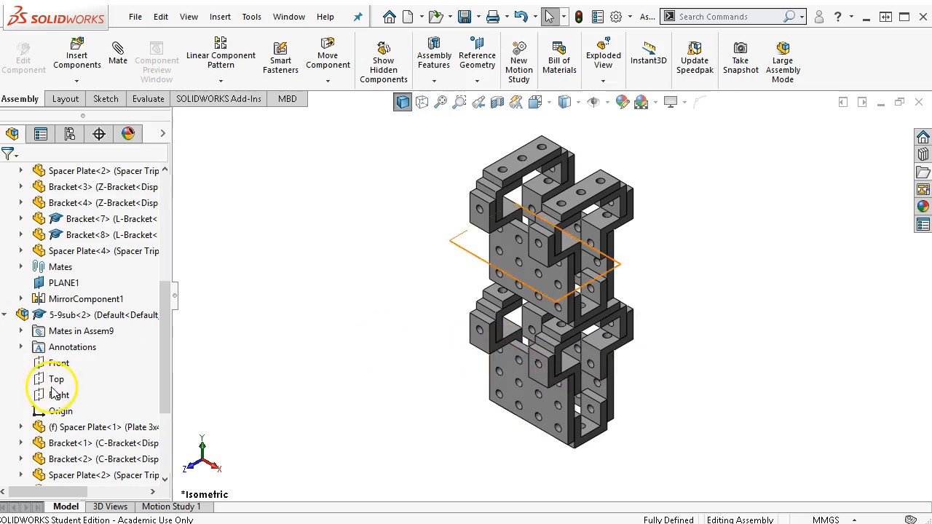
{"action": "scroll", "coordinate": [88, 365], "scroll_direction": "up", "scroll_amount": 5}
{"action": "left_click", "coordinate": [6, 266]}
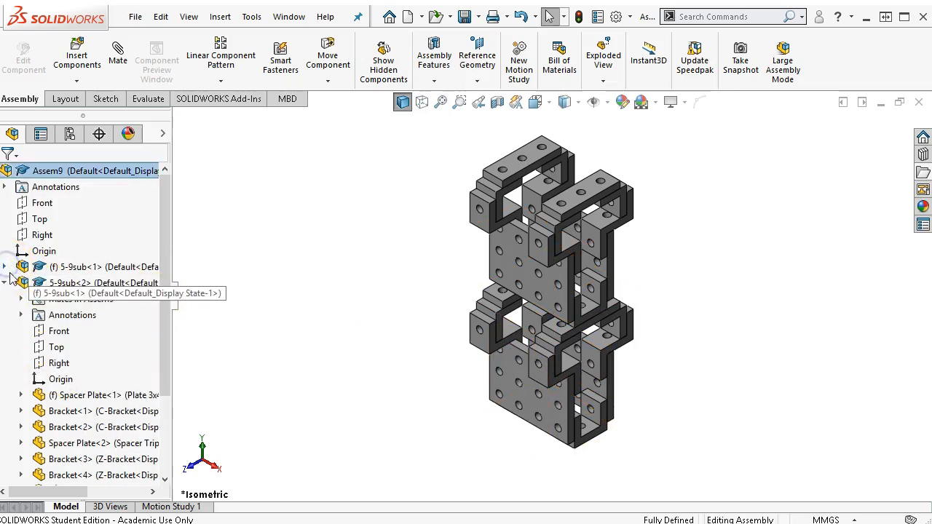
{"action": "left_click", "coordinate": [5, 283]}
{"action": "left_click", "coordinate": [38, 284]}
{"action": "left_click_drag", "start_coordinate": [63, 289], "coordinate": [505, 364]}
Step: Make the outer face of Bracket<6> in the first 5-9sub coincident with the outer end face of Bracket<3> in the third 5-9sub
{"action": "scroll", "coordinate": [517, 359], "scroll_direction": "down", "scroll_amount": 2}
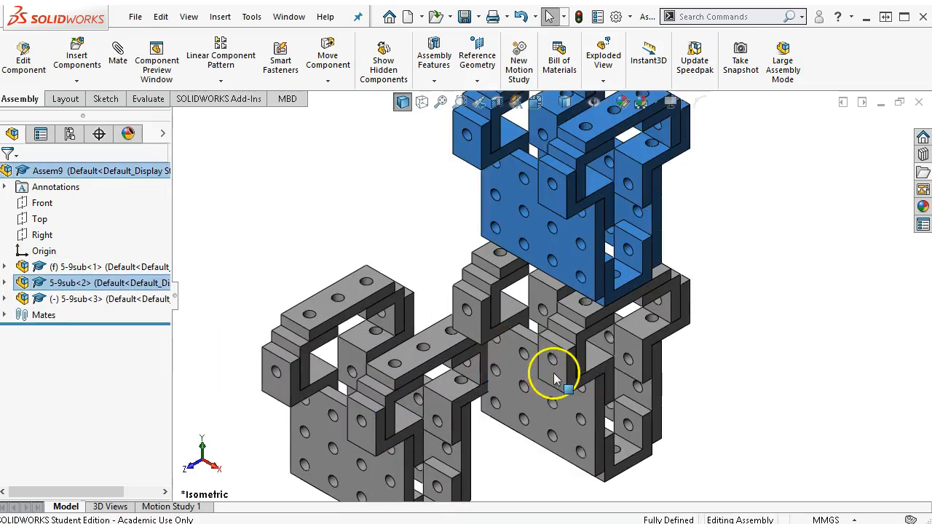
{"action": "scroll", "coordinate": [553, 374], "scroll_direction": "down", "scroll_amount": 2}
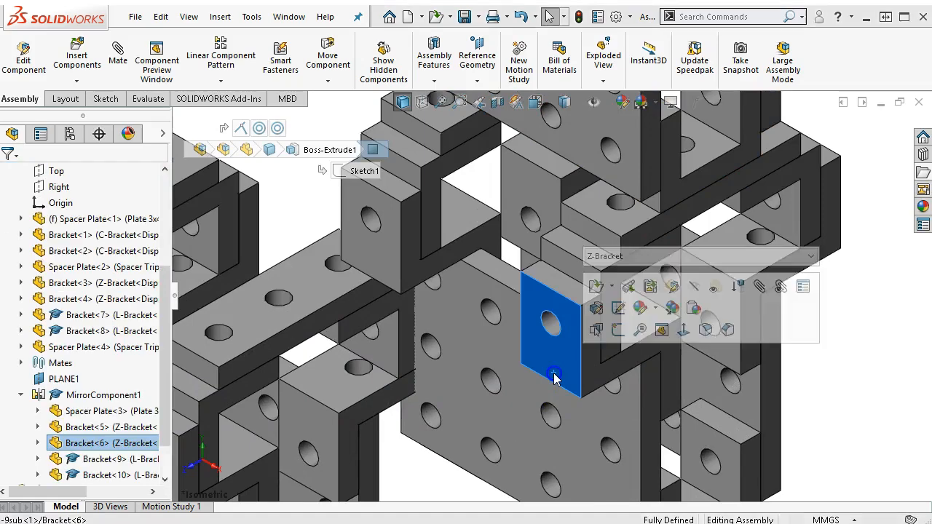
{"action": "scroll", "coordinate": [557, 355], "scroll_direction": "up", "scroll_amount": 3}
{"action": "scroll", "coordinate": [450, 373], "scroll_direction": "down", "scroll_amount": 2}
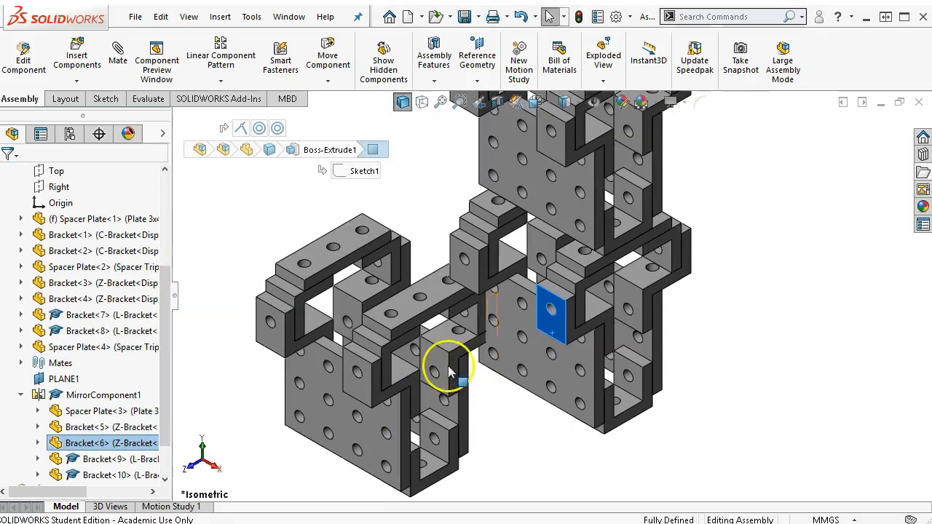
{"action": "middle_click_drag", "start_coordinate": [545, 443], "coordinate": [391, 424]}
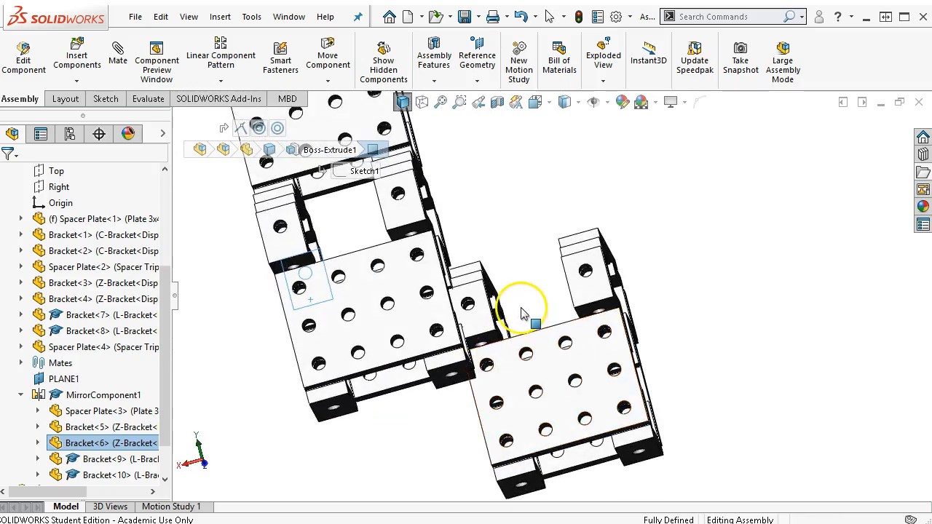
{"action": "middle_click_drag", "start_coordinate": [513, 311], "coordinate": [457, 326]}
{"action": "middle_click_drag", "start_coordinate": [530, 287], "coordinate": [439, 307]}
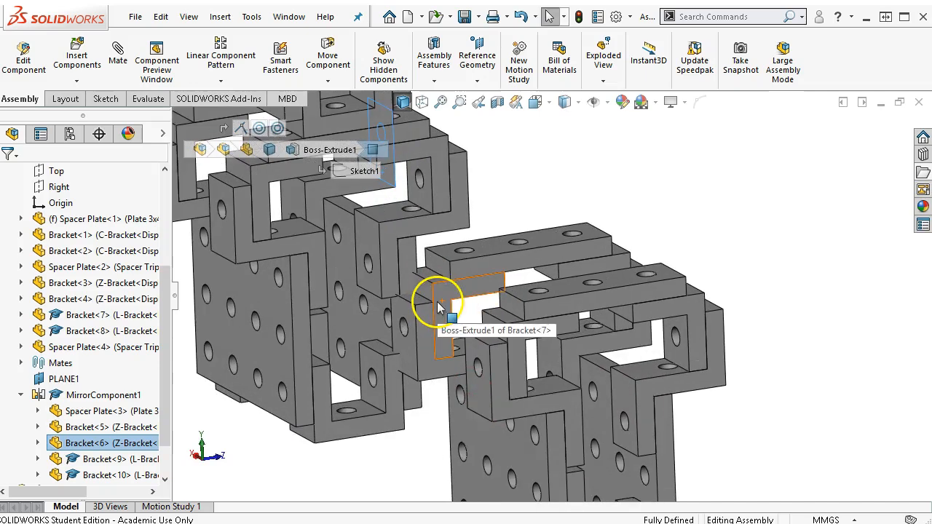
{"action": "left_click", "coordinate": [410, 359]}
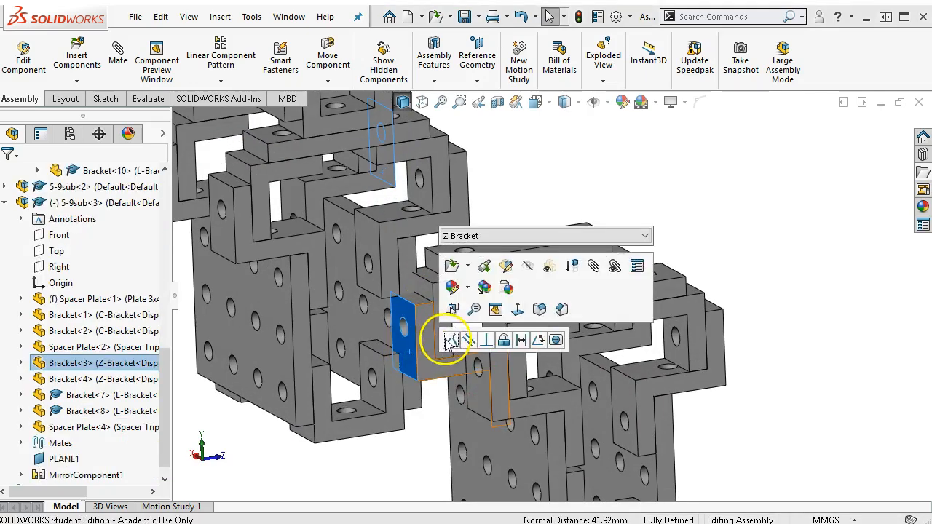
{"action": "left_click", "coordinate": [451, 340]}
Step: Slide the third 5-9sub aside and make its Bracket<4> end hole concentric with the vertical-leg hole of Bracket<9> in the first 5-9sub
{"action": "left_click_drag", "start_coordinate": [526, 245], "coordinate": [726, 251]}
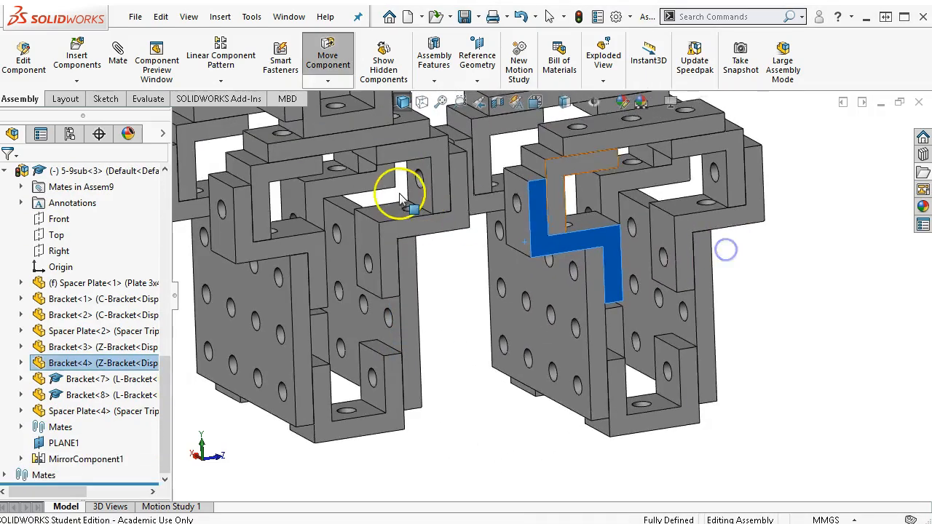
{"action": "scroll", "coordinate": [395, 197], "scroll_direction": "down", "scroll_amount": 3}
{"action": "left_click", "coordinate": [601, 230]}
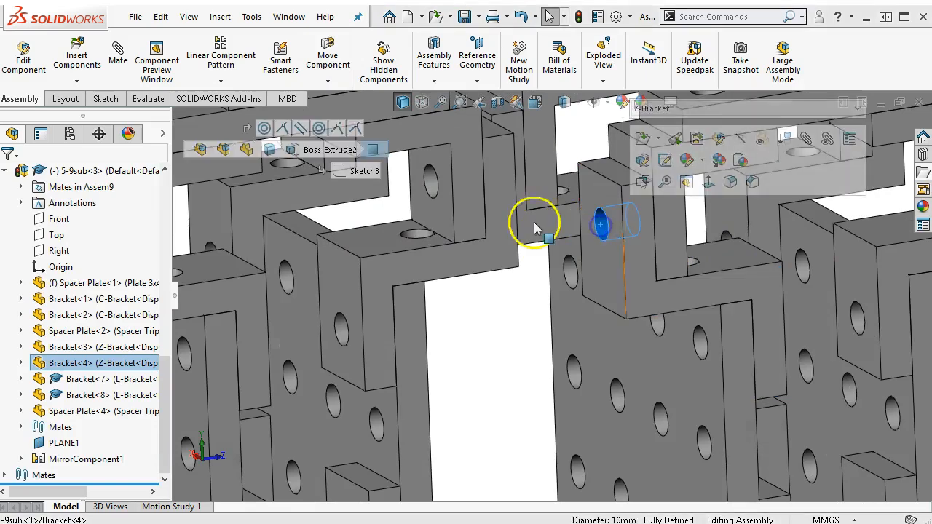
{"action": "left_click", "coordinate": [430, 185], "text": "ctrl"}
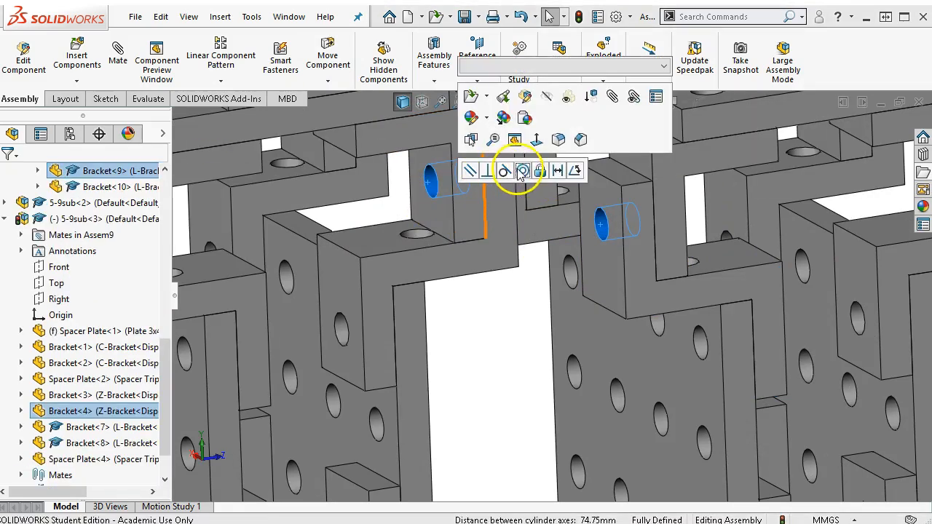
{"action": "left_click", "coordinate": [522, 170]}
{"action": "scroll", "coordinate": [575, 356], "scroll_direction": "up", "scroll_amount": 5}
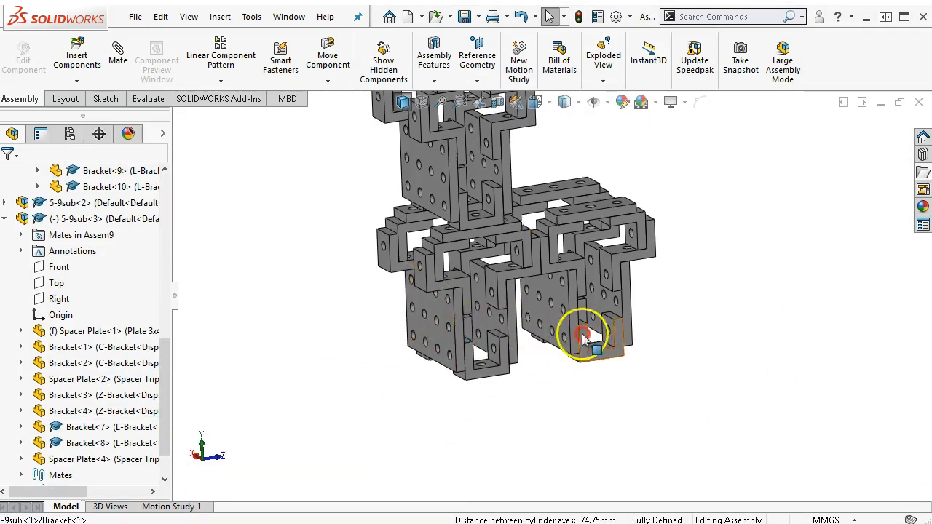
{"action": "middle_click_drag", "start_coordinate": [582, 333], "coordinate": [572, 397]}
{"action": "key", "text": "ctrl+7"}
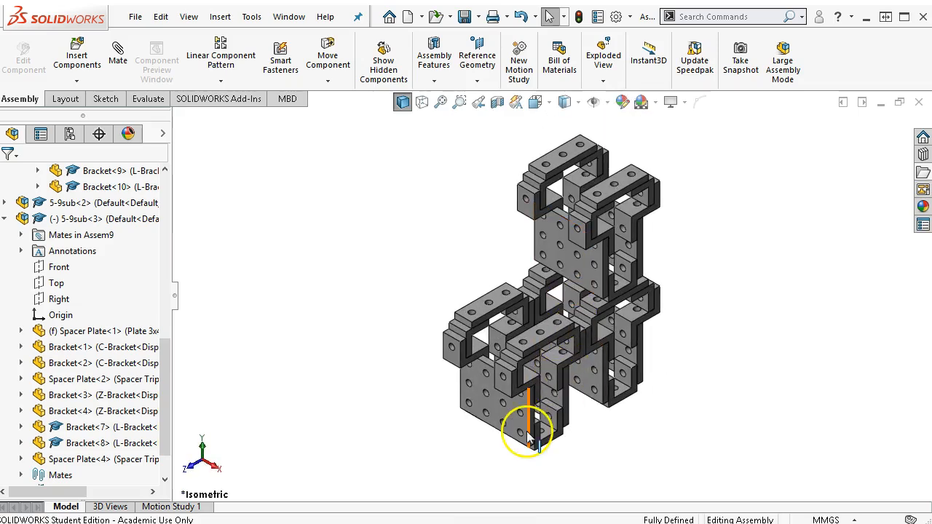
Step: Swing the third 5-9sub out of alignment and make its Bracket<7> hole concentric with the Bracket<6> hole in the first 5-9sub
{"action": "left_click", "coordinate": [466, 411]}
{"action": "left_click_drag", "start_coordinate": [449, 414], "coordinate": [426, 378]}
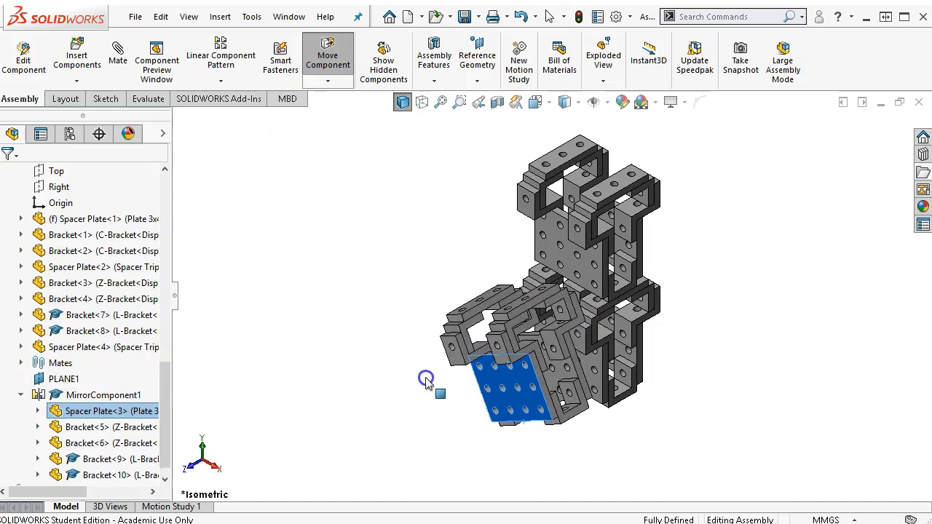
{"action": "scroll", "coordinate": [599, 298], "scroll_direction": "down", "scroll_amount": 7}
{"action": "left_click", "coordinate": [513, 413]}
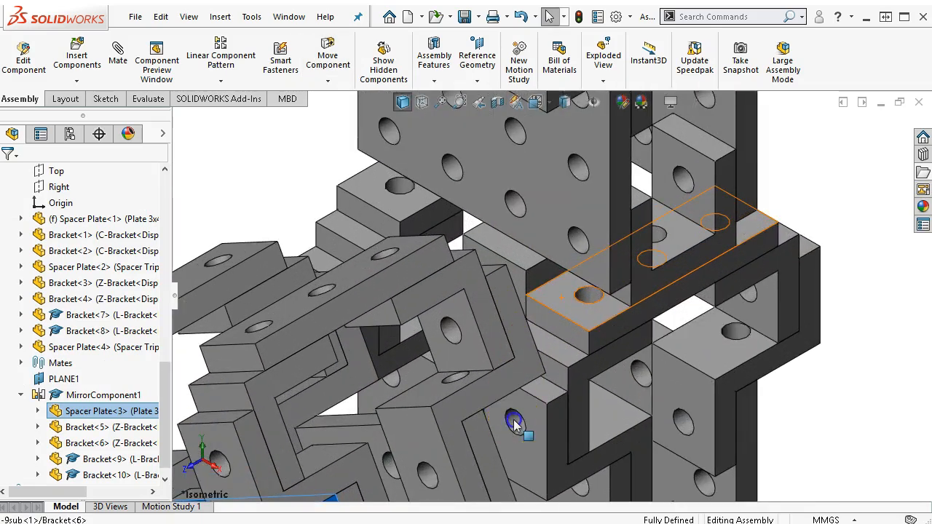
{"action": "left_click", "coordinate": [452, 328], "text": "ctrl"}
{"action": "left_click", "coordinate": [548, 317]}
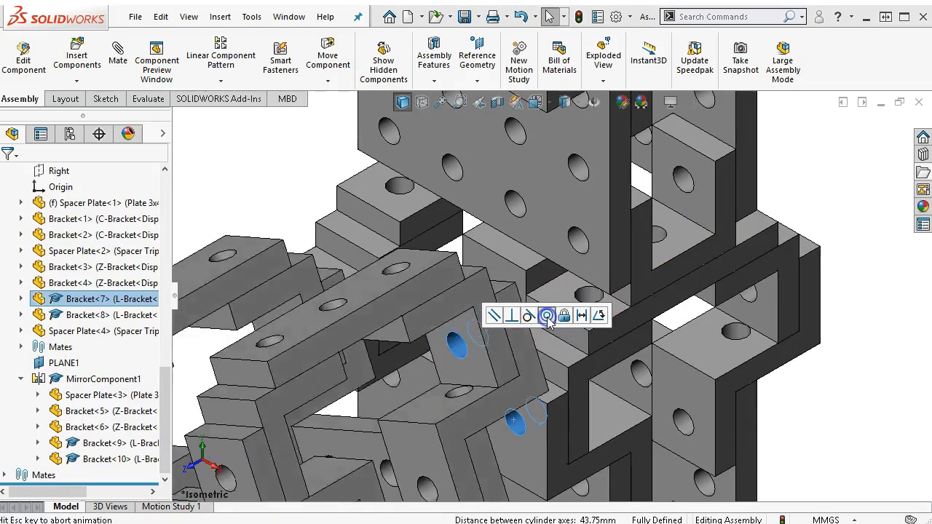
{"action": "left_click", "coordinate": [841, 233]}
Step: Save the assembly as 5-9assembly in the Ch5-2 thru 8 folder
{"action": "scroll", "coordinate": [820, 319], "scroll_direction": "up", "scroll_amount": 2}
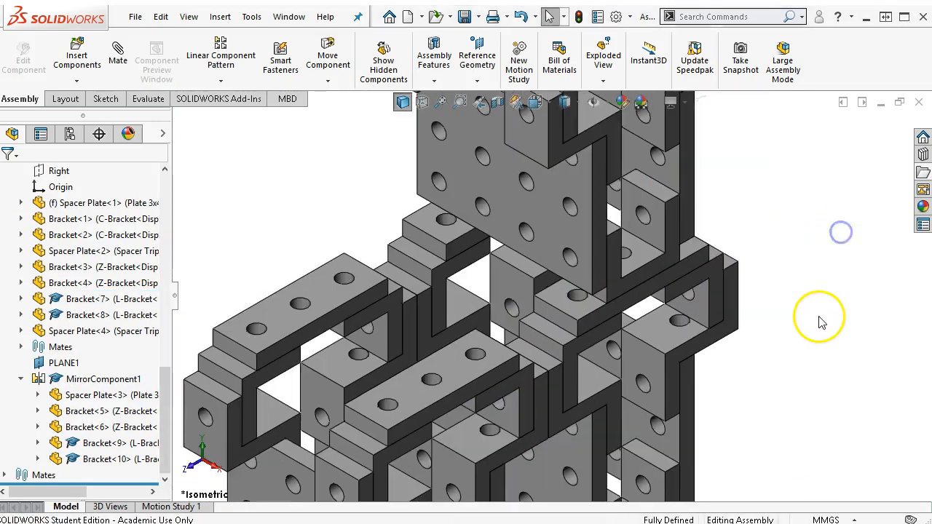
{"action": "scroll", "coordinate": [813, 318], "scroll_direction": "up", "scroll_amount": 5}
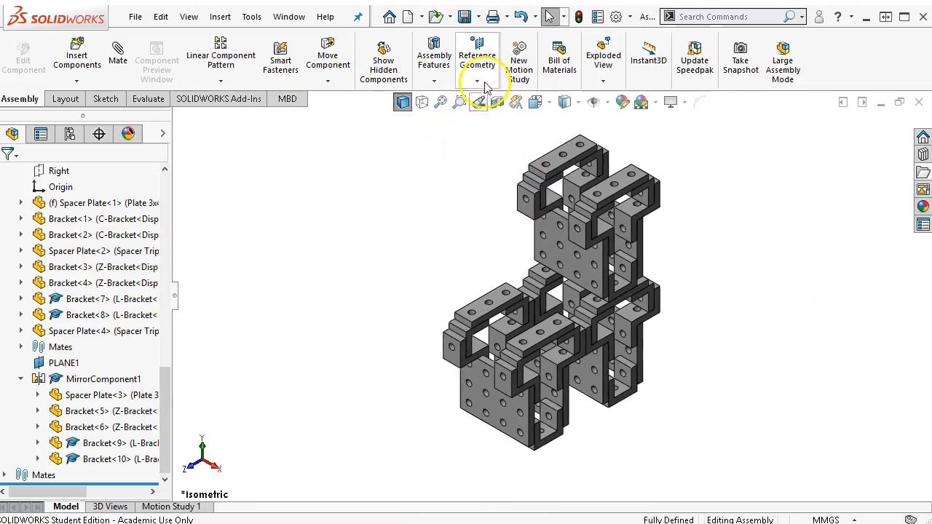
{"action": "left_click", "coordinate": [465, 16]}
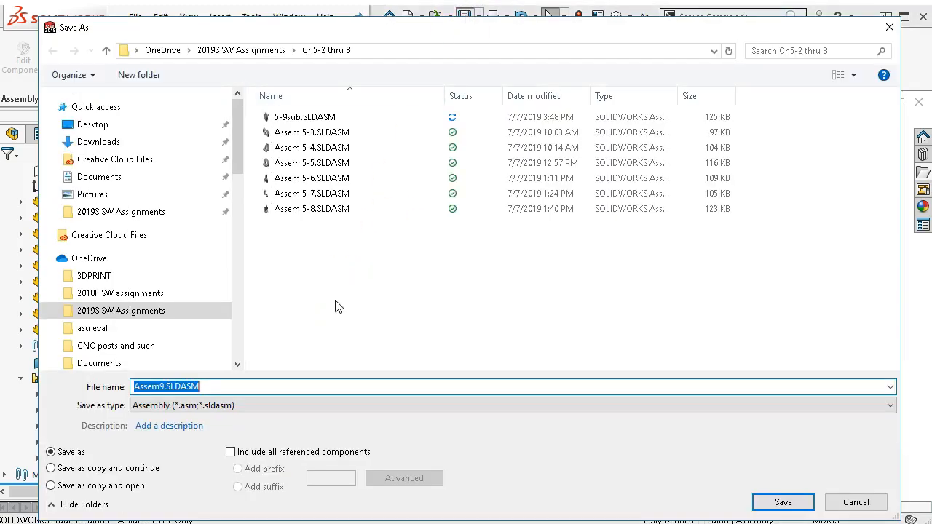
{"action": "type", "text": "5-9"}
{"action": "key", "text": "BackSpace"}
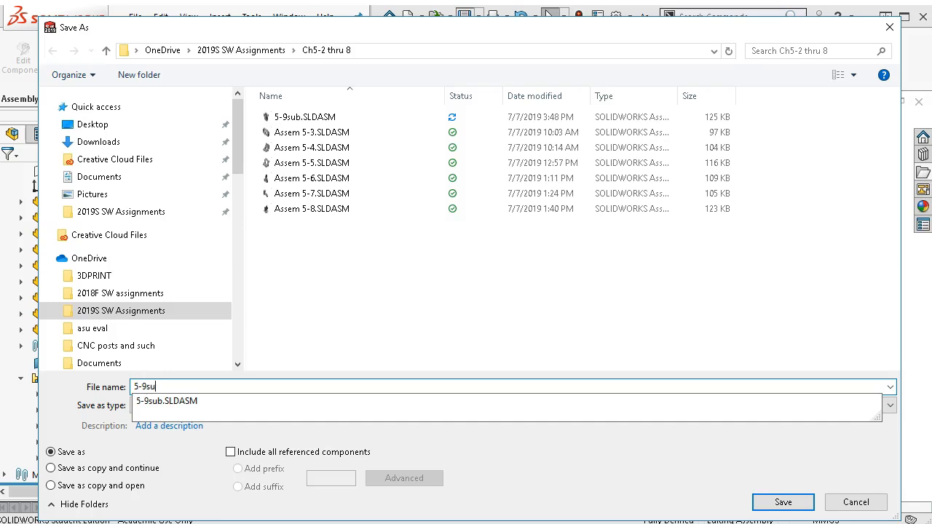
{"action": "type", "text": "9assembly"}
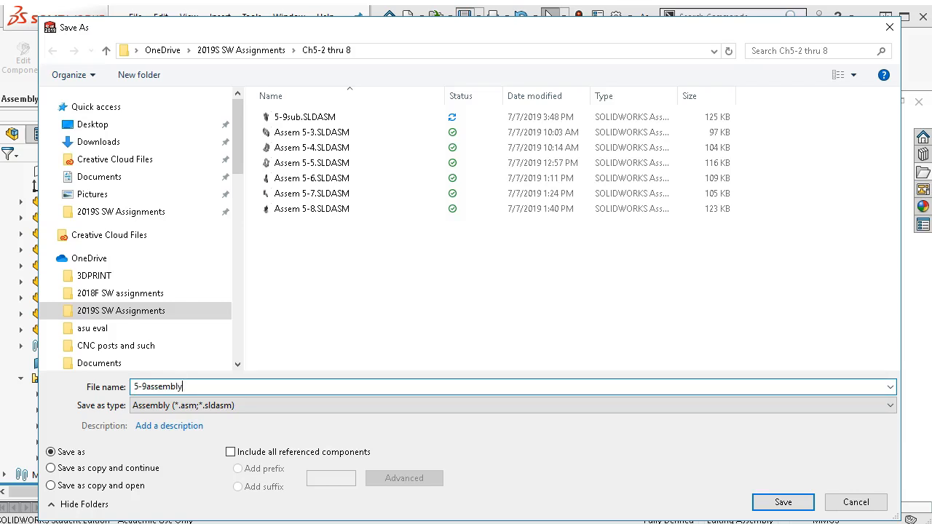
{"action": "key", "text": "Return"}
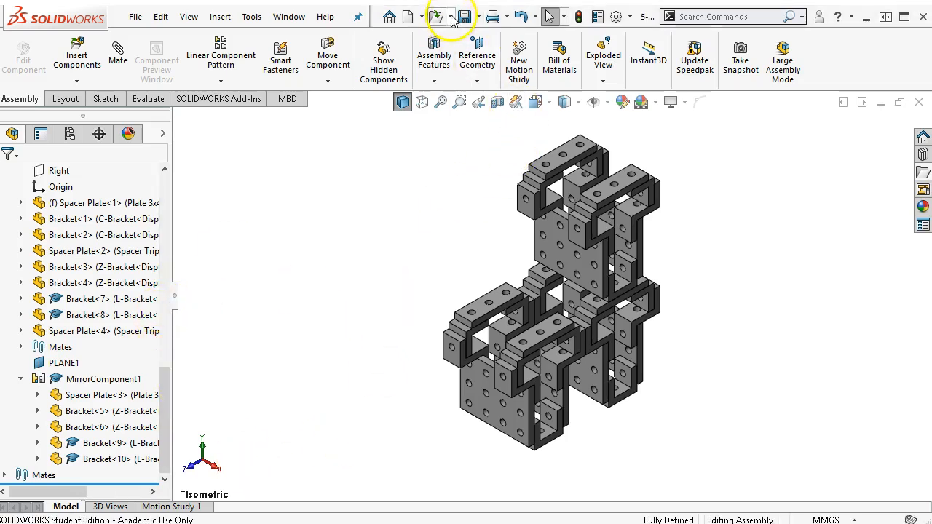
Step: Create a new assembly from the Assembly mm template and choose 5-9assembly as the first component to insert
{"action": "left_click", "coordinate": [135, 16]}
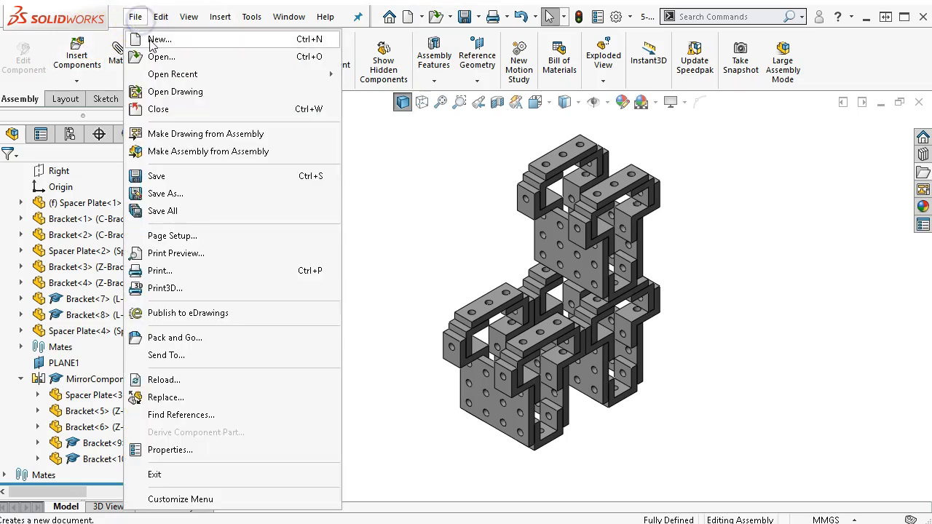
{"action": "left_click", "coordinate": [151, 36]}
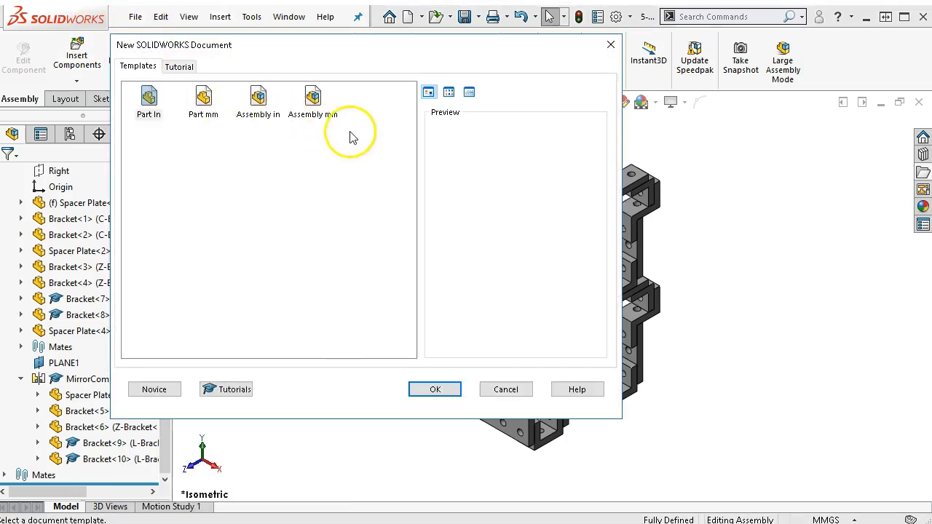
{"action": "double_click", "coordinate": [313, 102]}
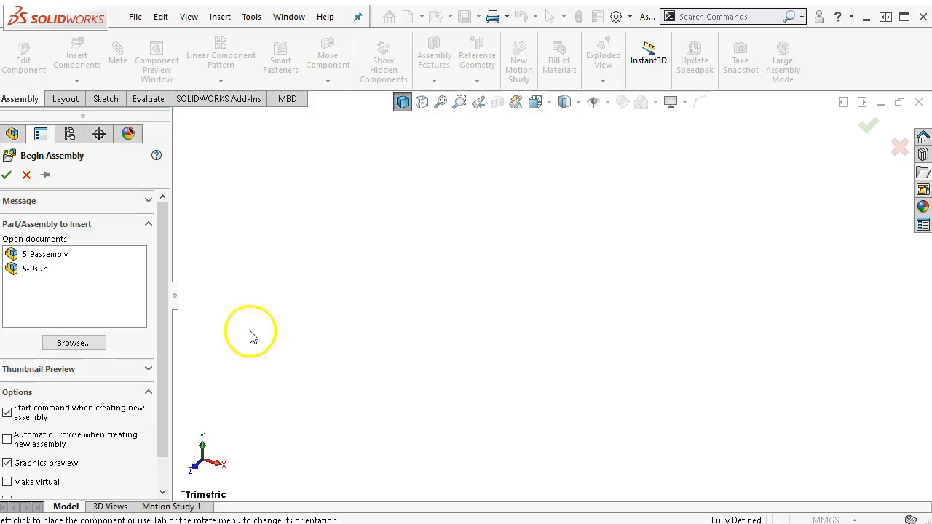
{"action": "left_click", "coordinate": [65, 253]}
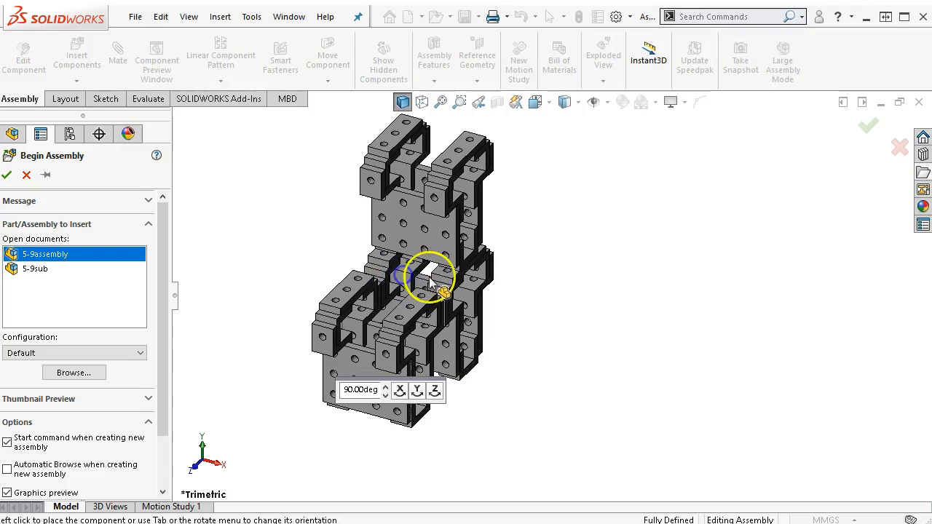
Step: Place the 5-9assembly component in the new assembly
{"action": "left_click", "coordinate": [430, 284]}
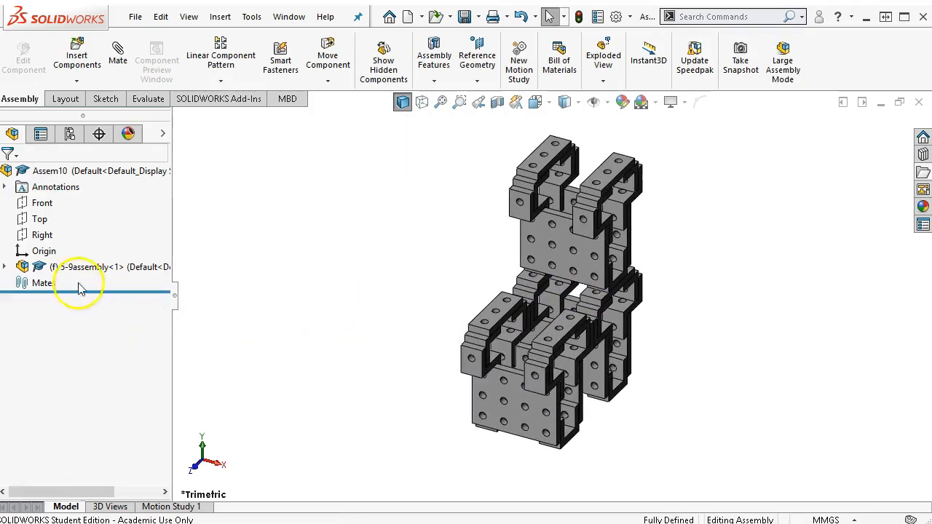
Step: Try placing a second copy of 5-9assembly beside the first, and undo the copy
{"action": "left_click_drag", "start_coordinate": [84, 267], "coordinate": [665, 327], "text": "ctrl"}
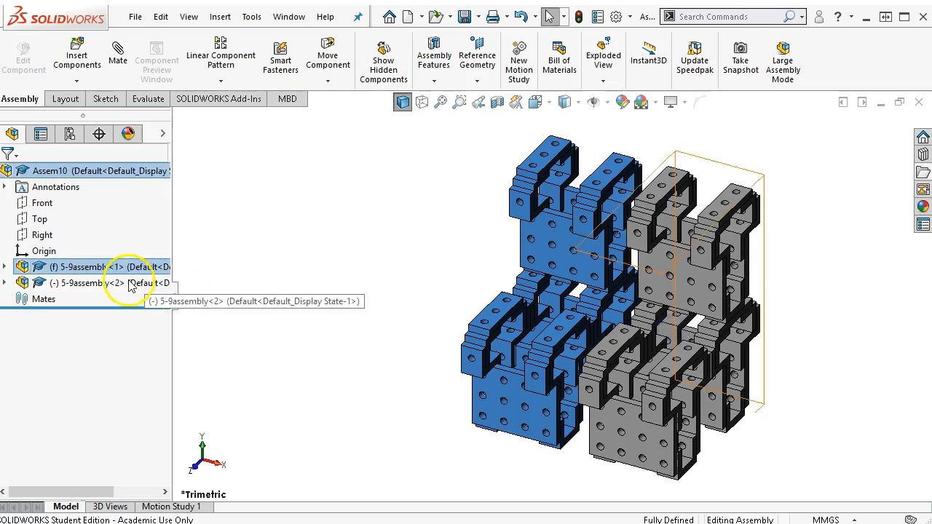
{"action": "left_click", "coordinate": [244, 307]}
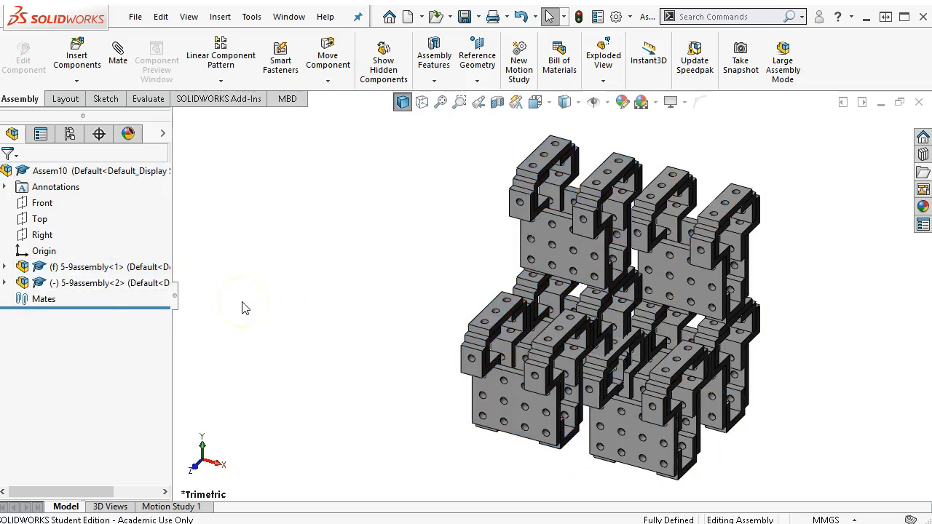
{"action": "middle_click_drag", "start_coordinate": [303, 312], "coordinate": [241, 302]}
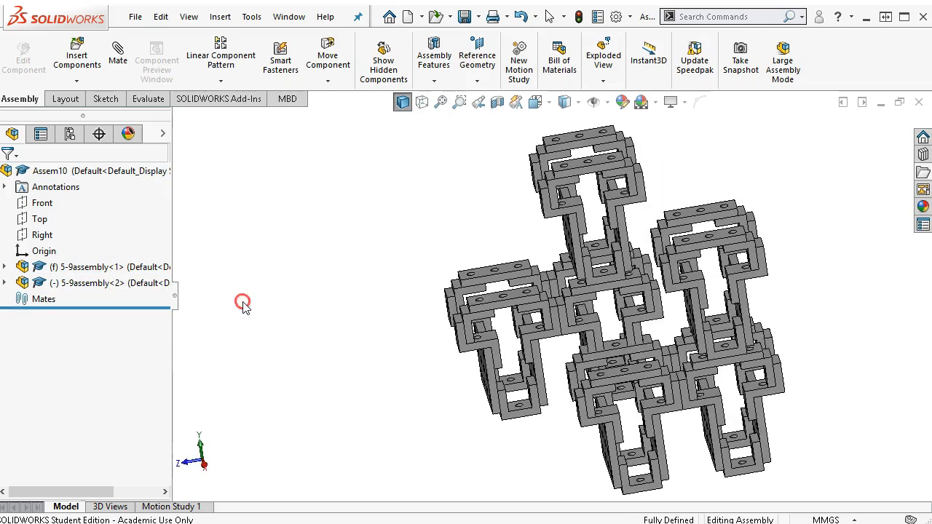
{"action": "key", "text": "ctrl+z"}
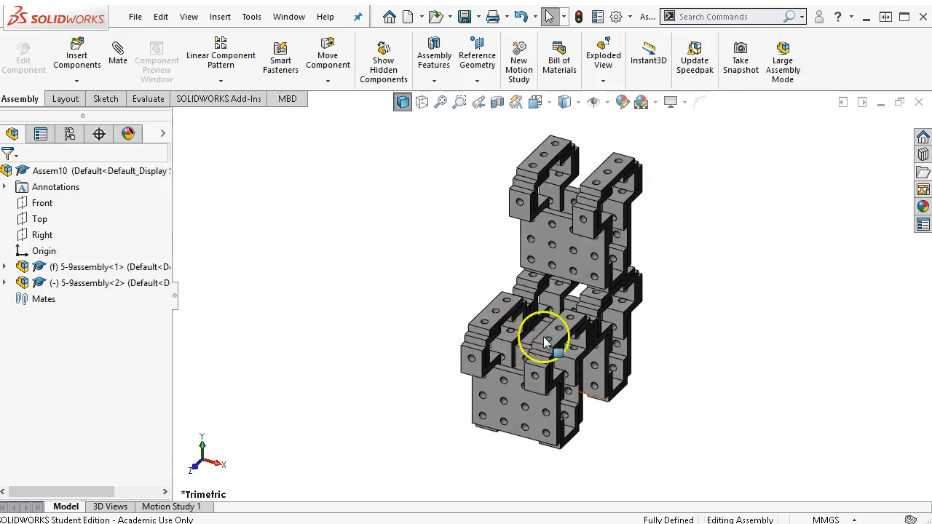
{"action": "key", "text": "ctrl+z"}
Step: Start a linear component pattern along the bottom edge of the lower front spacer plate, with 120 mm spacing in Direction 1
{"action": "left_click", "coordinate": [576, 251]}
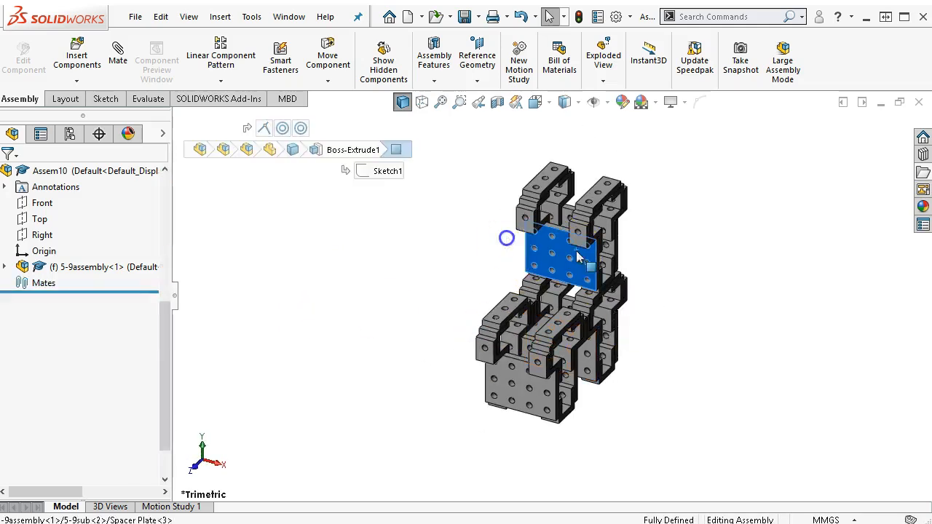
{"action": "left_click", "coordinate": [232, 45]}
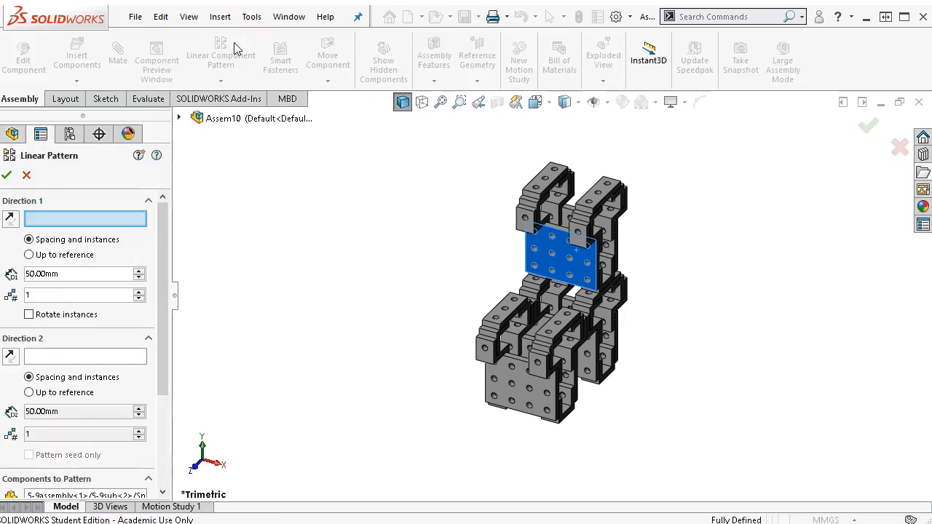
{"action": "left_click", "coordinate": [103, 219]}
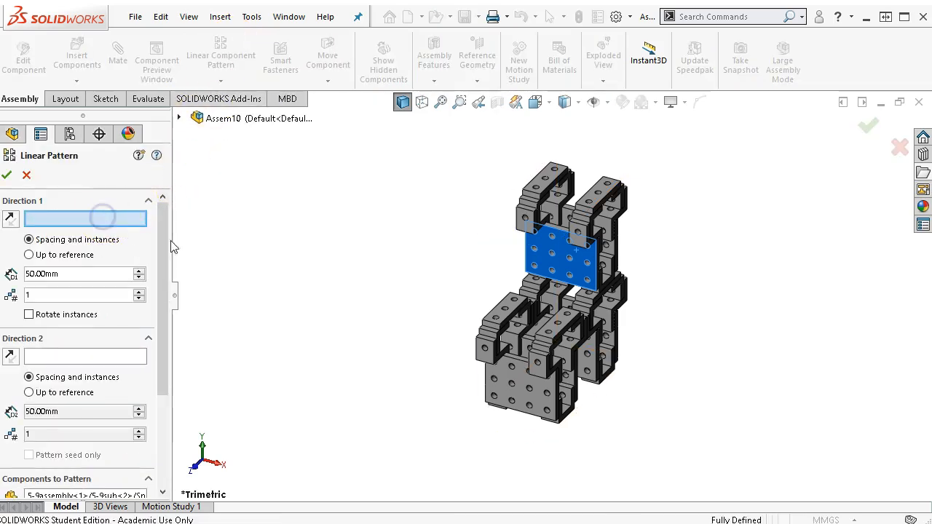
{"action": "left_click", "coordinate": [522, 412]}
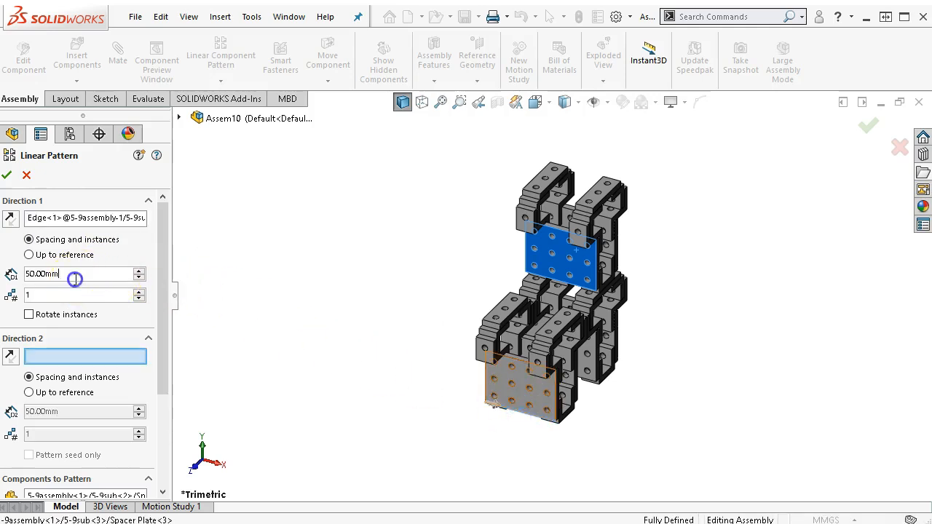
{"action": "type", "text": "23"}
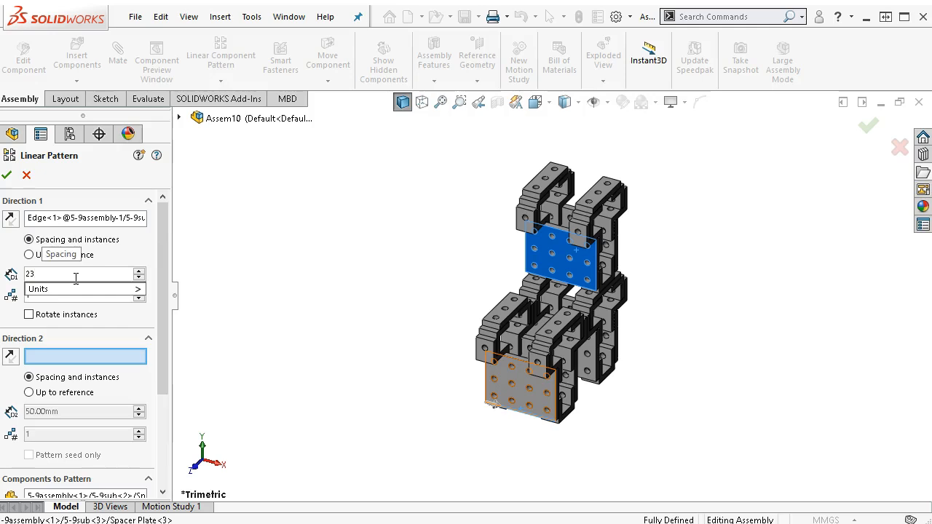
{"action": "key", "text": "BackSpace"}
{"action": "type", "text": "120"}
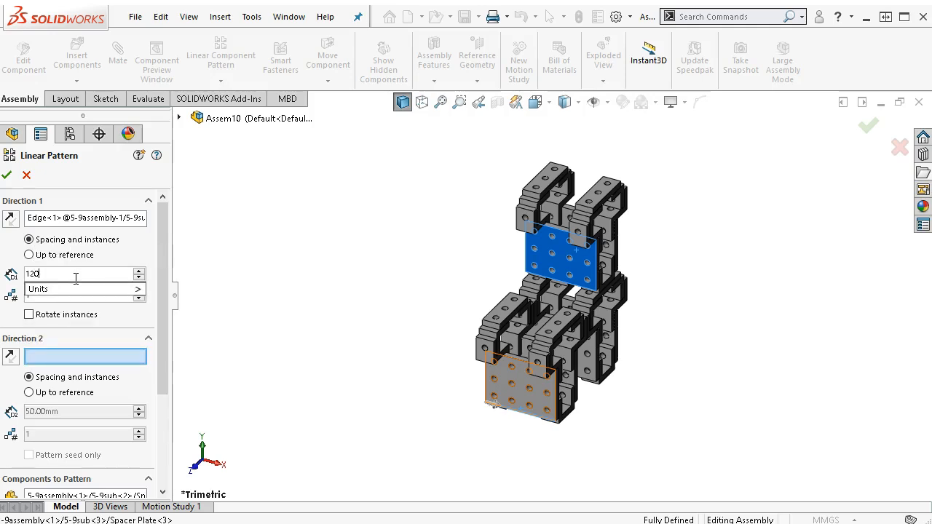
{"action": "key", "text": "Tab"}
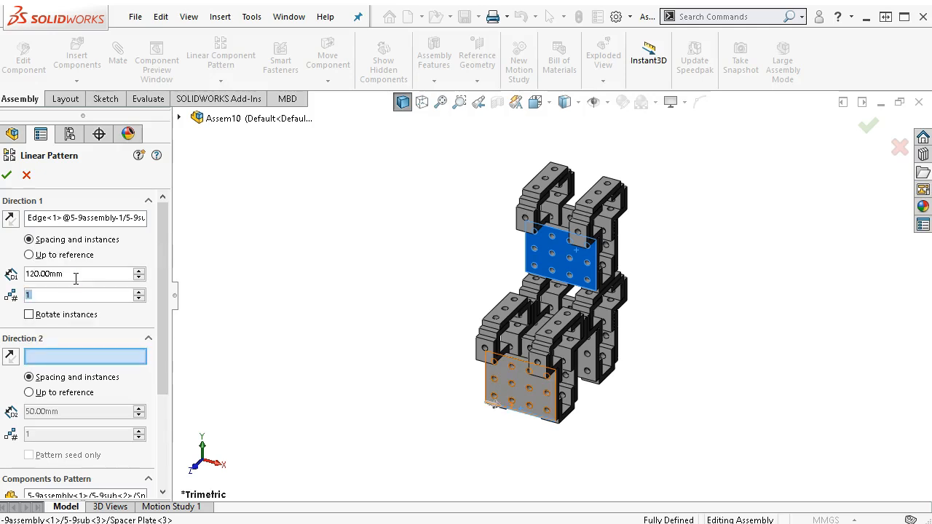
Step: Replace the spacer plate with the whole 5-9assembly<1> as the component to pattern
{"action": "left_click_drag", "start_coordinate": [161, 316], "coordinate": [162, 442]}
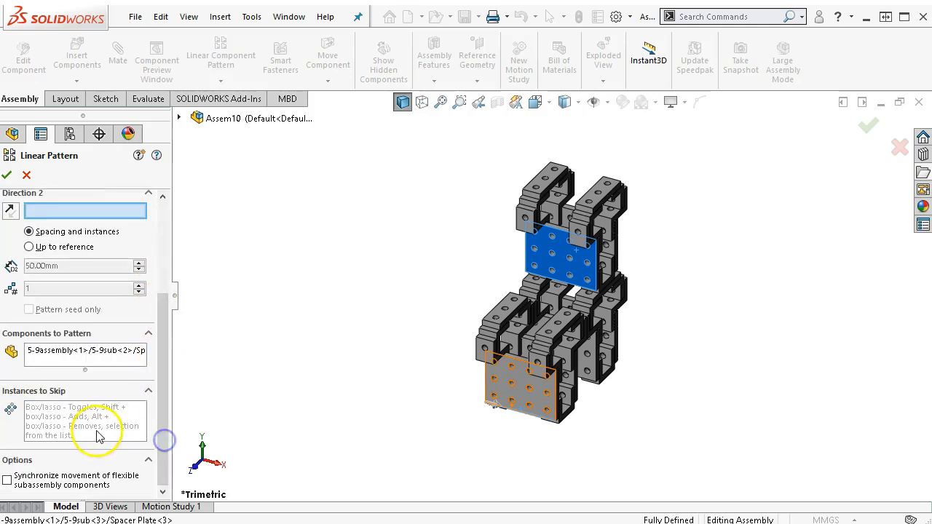
{"action": "left_click", "coordinate": [78, 351]}
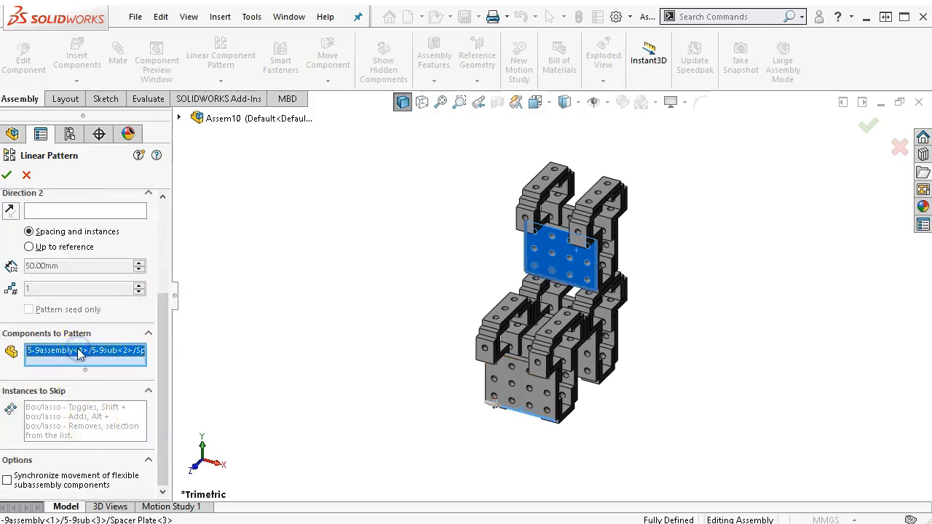
{"action": "key", "text": "Delete"}
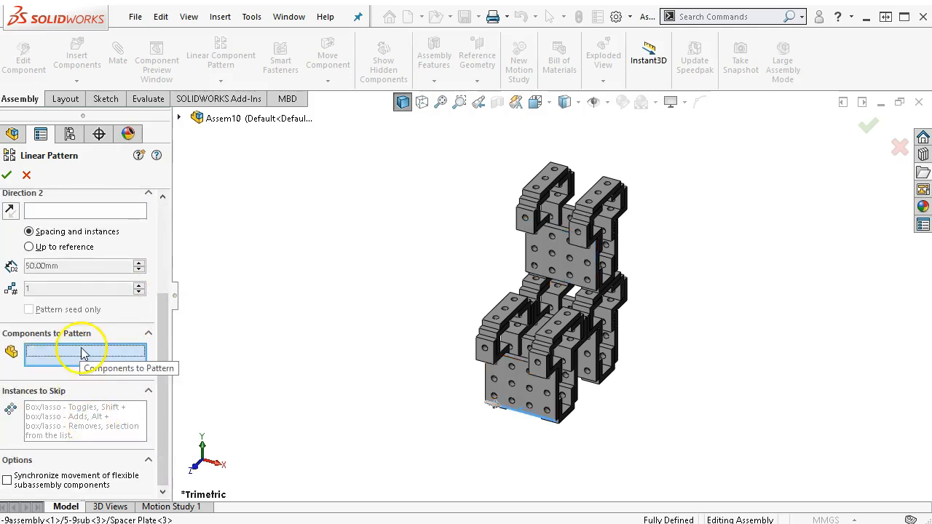
{"action": "left_click", "coordinate": [178, 118]}
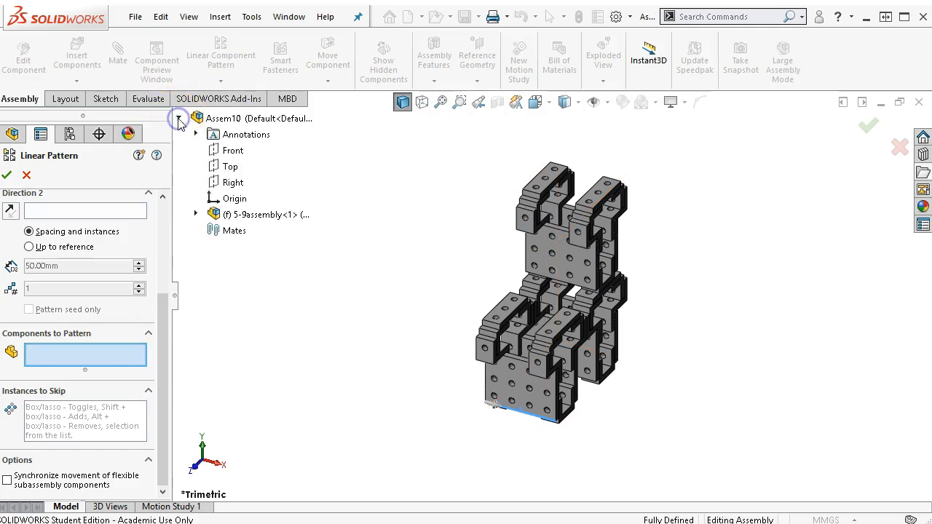
{"action": "left_click", "coordinate": [232, 220]}
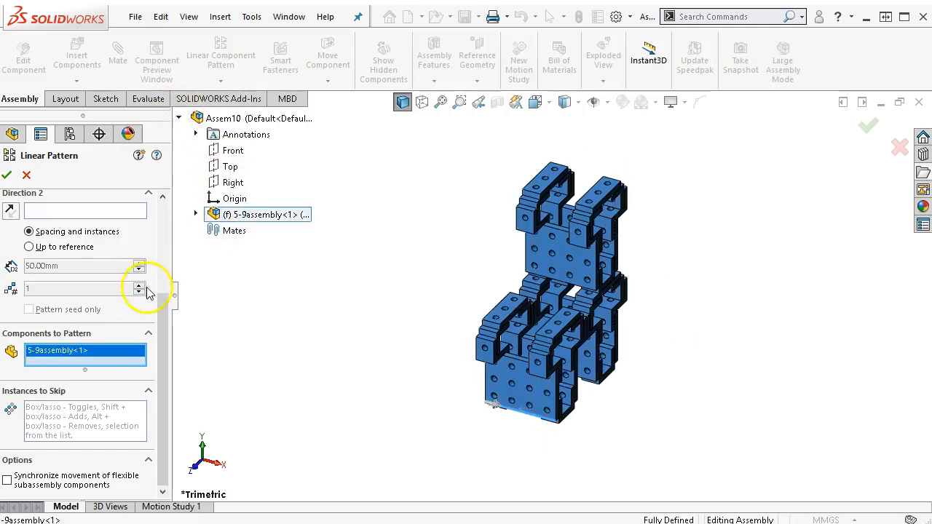
Step: Set the number of Direction 1 instances to 6
{"action": "left_click_drag", "start_coordinate": [162, 308], "coordinate": [168, 221]}
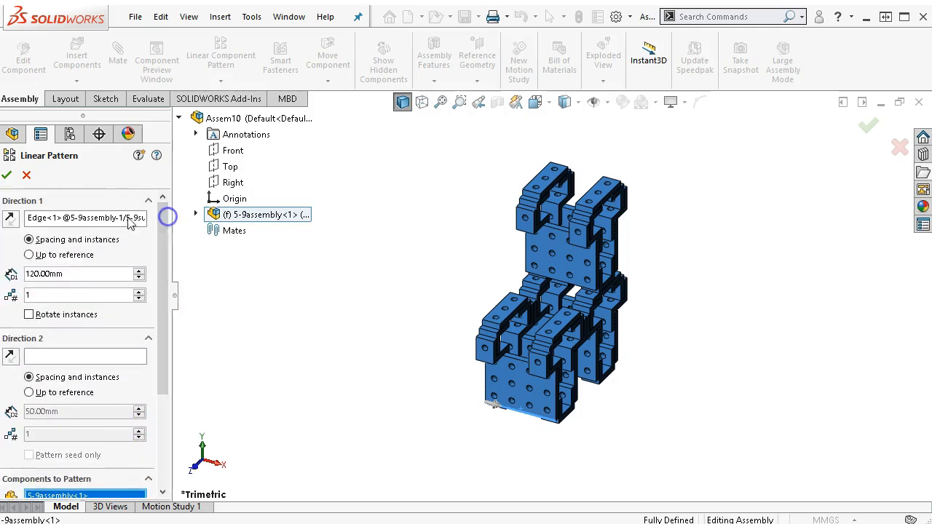
{"action": "left_click", "coordinate": [104, 218]}
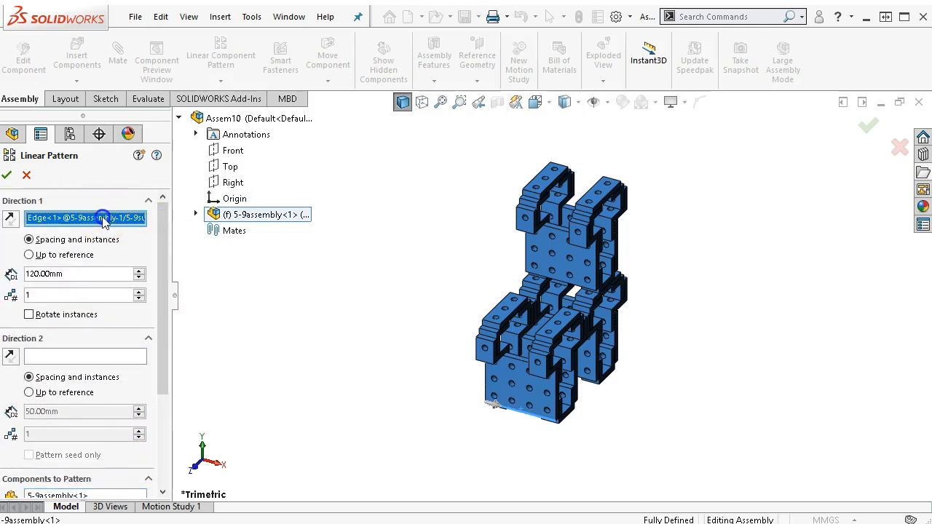
{"action": "left_click", "coordinate": [139, 292]}
{"action": "left_click", "coordinate": [138, 292]}
{"action": "left_click", "coordinate": [138, 292]}
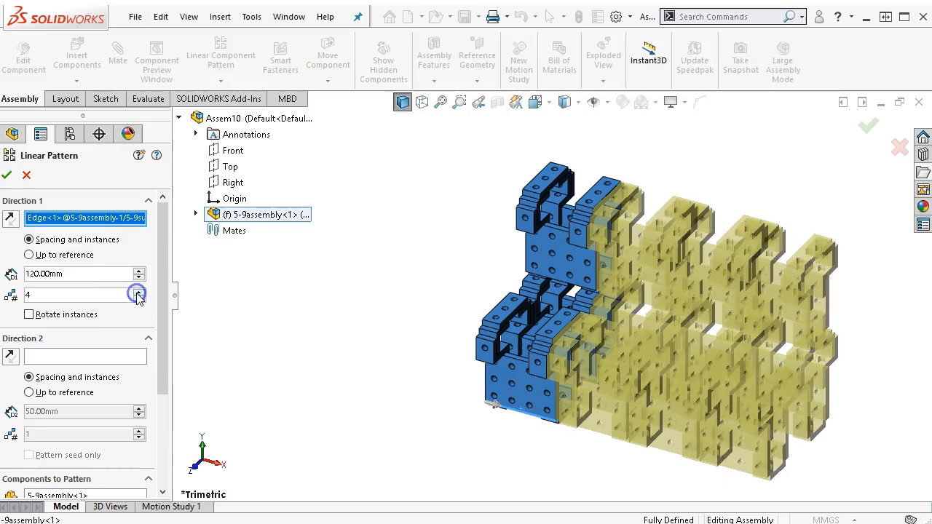
{"action": "left_click", "coordinate": [138, 292]}
{"action": "left_click", "coordinate": [138, 292]}
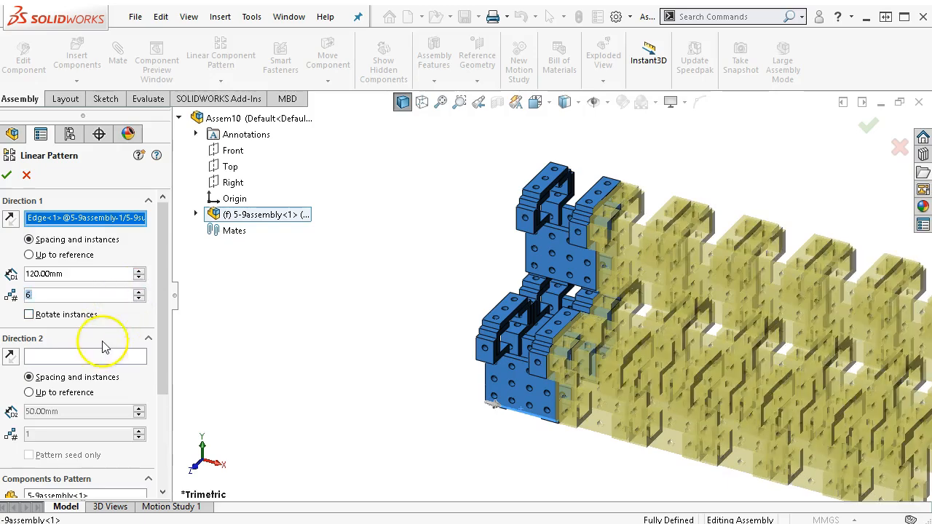
Step: Try the lower bracket's bottom edge as the Direction 1 reference and the spacer plate's bottom edge as the Direction 2 reference
{"action": "middle_click_drag", "start_coordinate": [381, 320], "coordinate": [505, 349]}
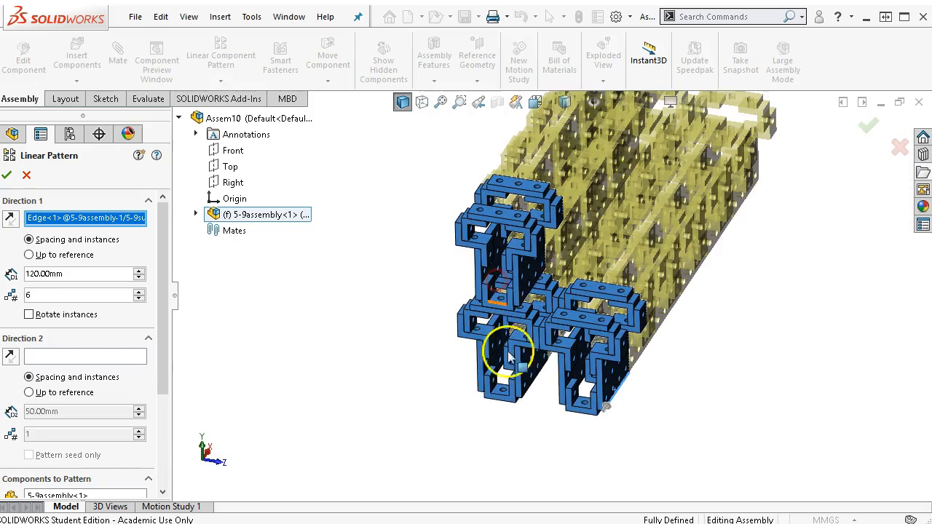
{"action": "left_click", "coordinate": [581, 419]}
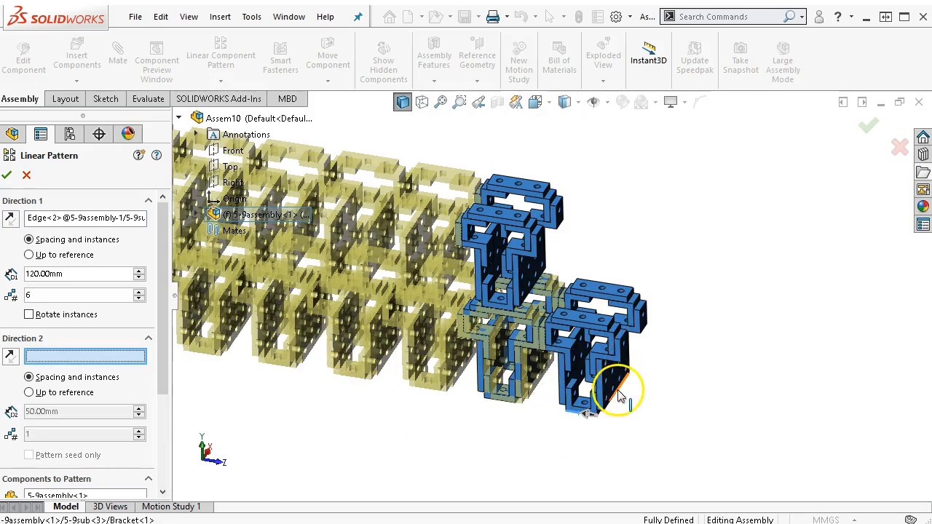
{"action": "left_click", "coordinate": [615, 405]}
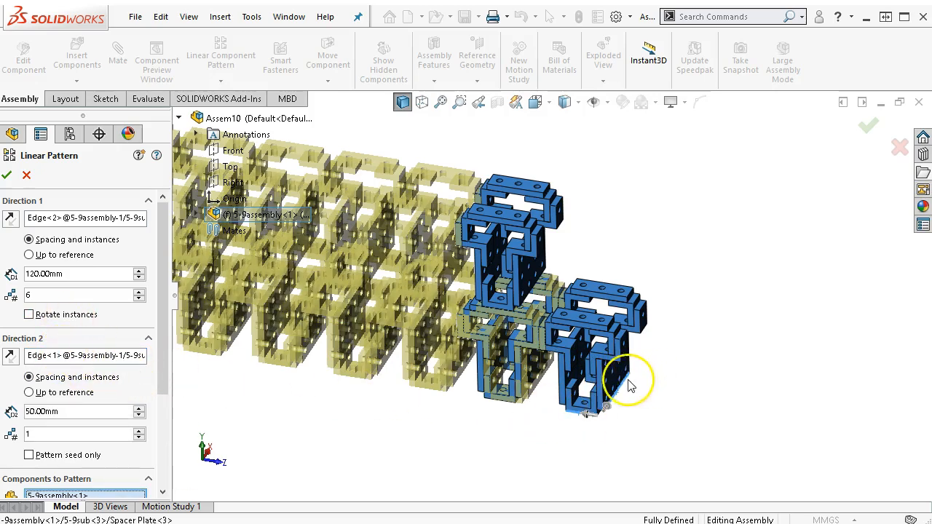
Step: Try to reassign the spacer plate's bottom edge to Direction 1, and clear the Direction 2 reference
{"action": "left_click", "coordinate": [65, 223]}
{"action": "middle_click_drag", "start_coordinate": [639, 462], "coordinate": [605, 449]}
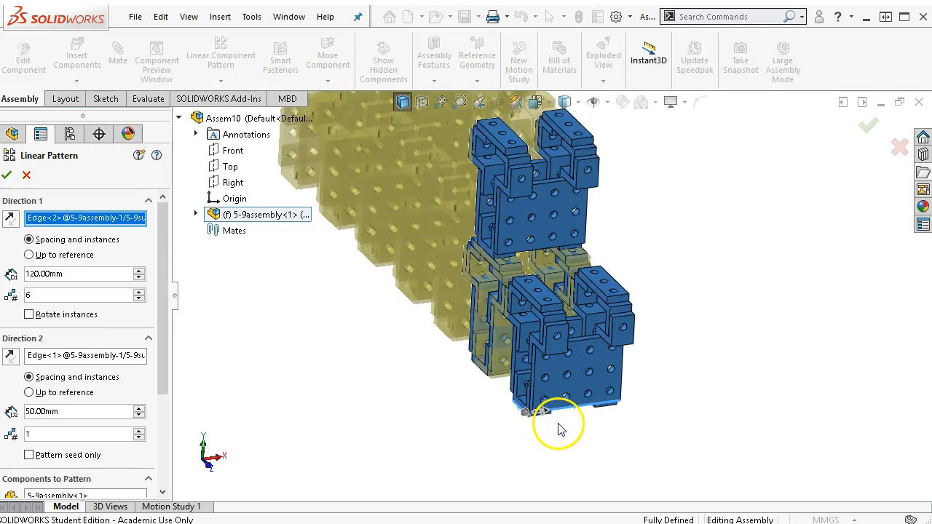
{"action": "scroll", "coordinate": [558, 423], "scroll_direction": "down", "scroll_amount": 1}
{"action": "left_click", "coordinate": [564, 407]}
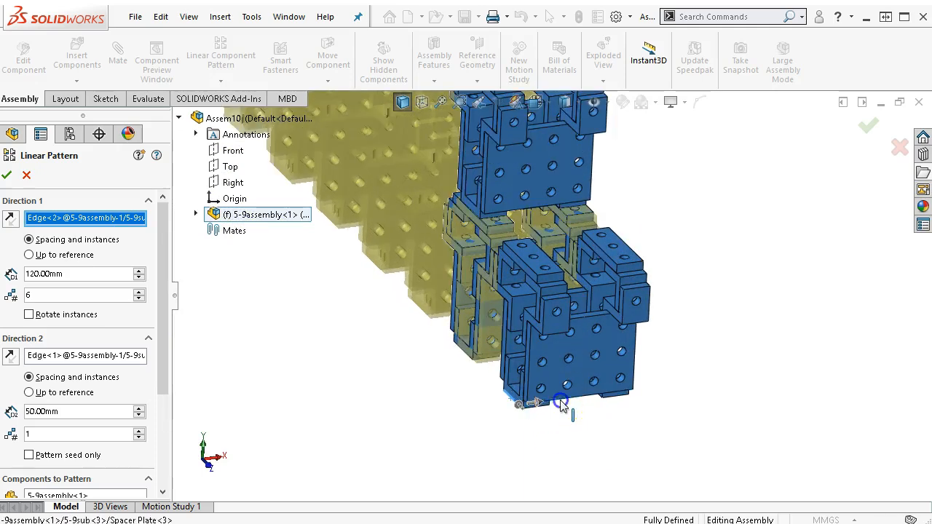
{"action": "left_click", "coordinate": [568, 403]}
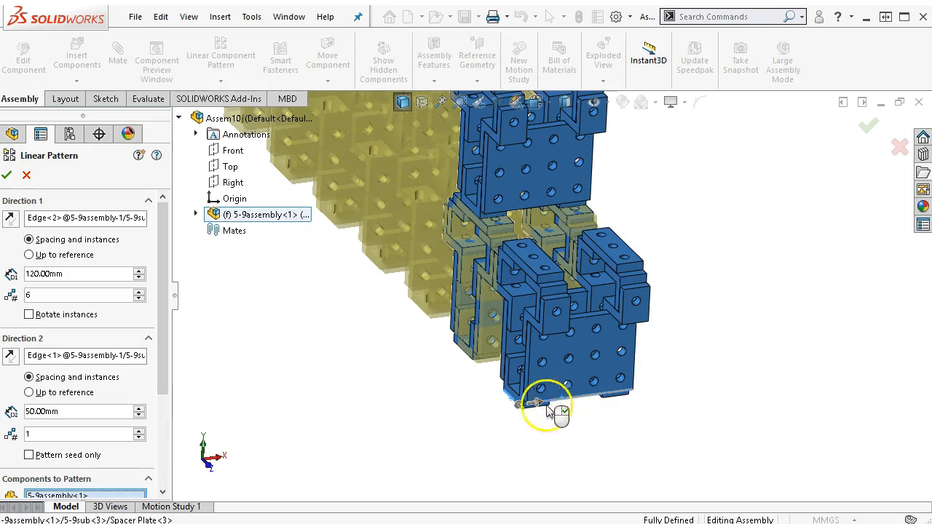
{"action": "left_click", "coordinate": [64, 362]}
{"action": "key", "text": "Delete"}
Step: Remove the lower bracket's bottom edge from Direction 1 and assign it as the Direction 2 reference
{"action": "middle_click_drag", "start_coordinate": [407, 444], "coordinate": [453, 419]}
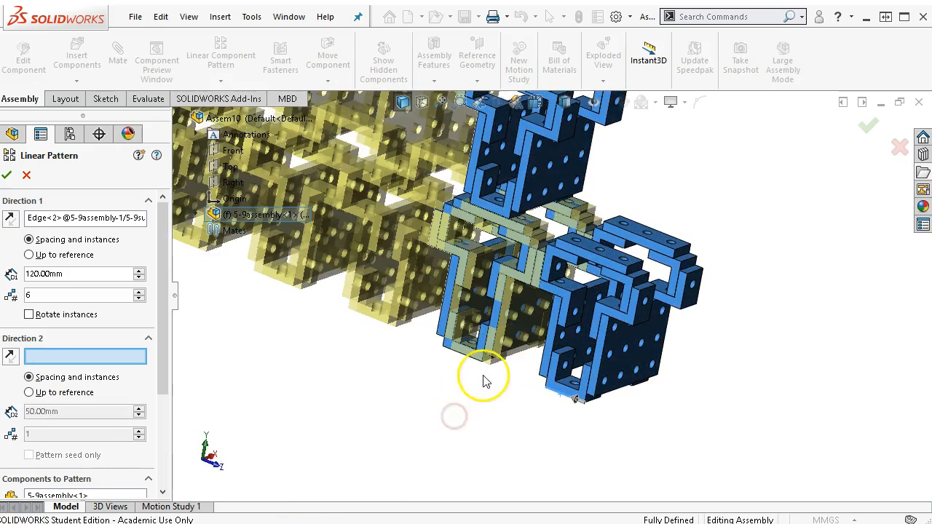
{"action": "scroll", "coordinate": [484, 377], "scroll_direction": "down", "scroll_amount": 2}
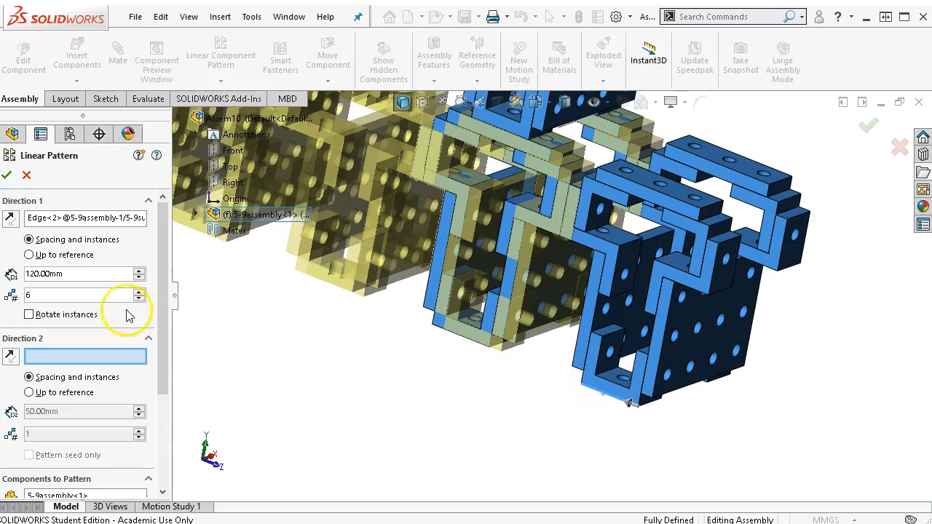
{"action": "left_click", "coordinate": [593, 393]}
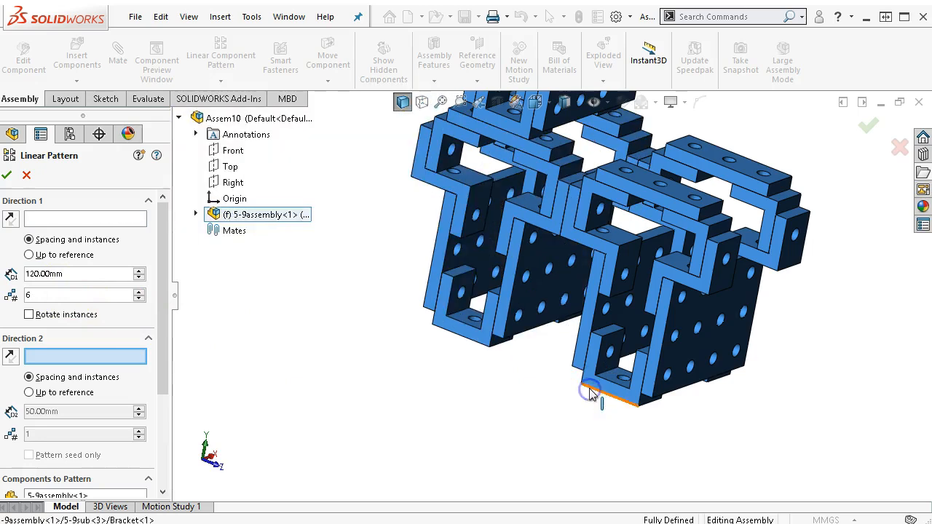
{"action": "left_click", "coordinate": [590, 393]}
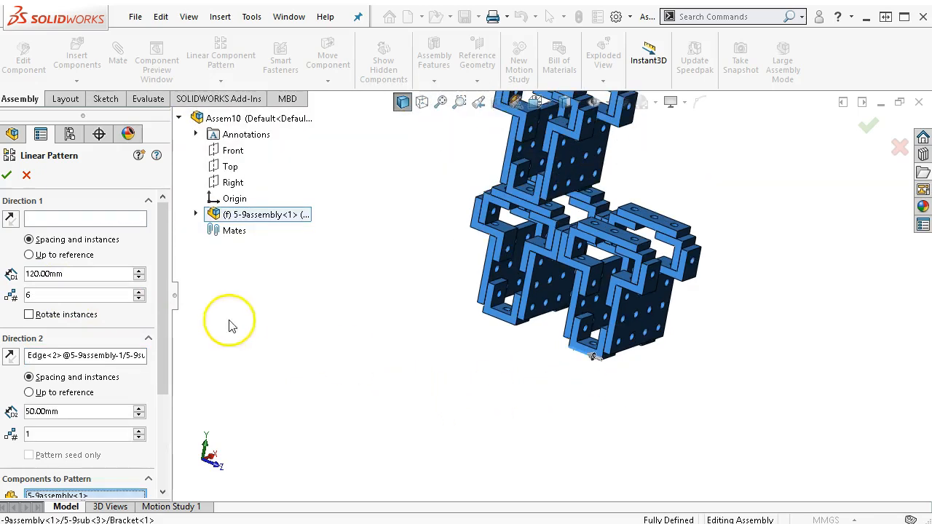
Step: Assign the lower spacer plate's bottom edge as the Direction 1 reference and show the pattern preview in isometric view
{"action": "left_click", "coordinate": [102, 218]}
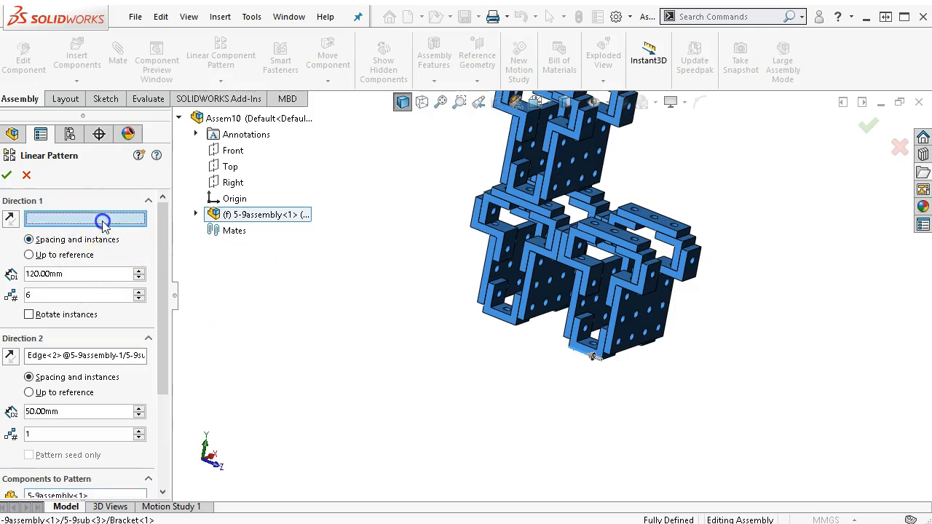
{"action": "left_click", "coordinate": [631, 351]}
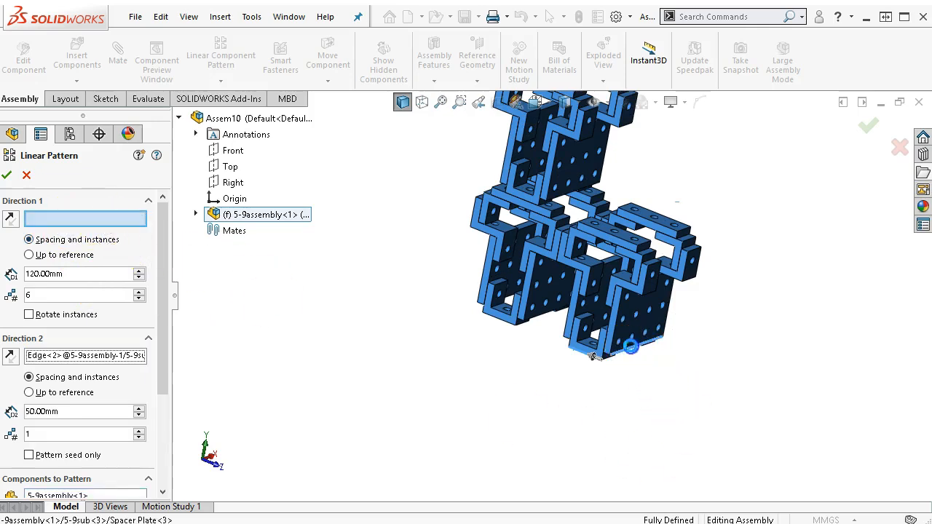
{"action": "left_click", "coordinate": [648, 403]}
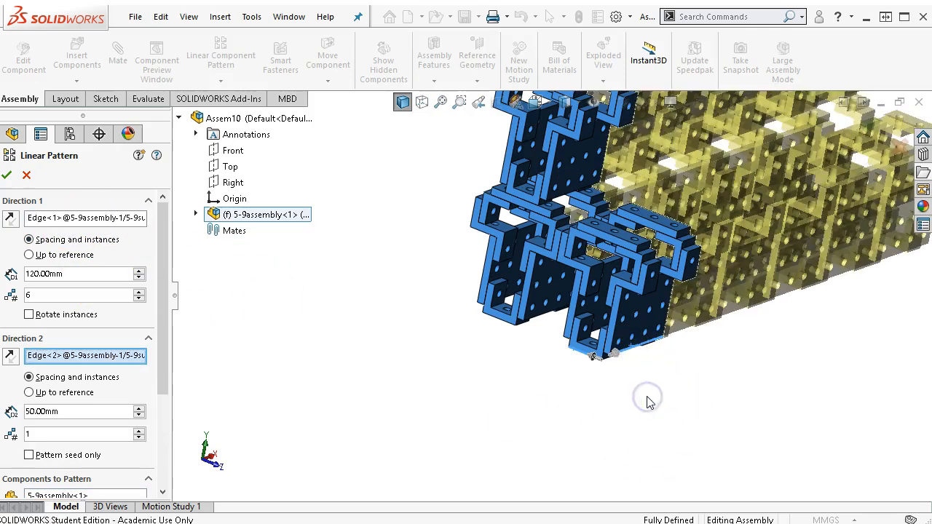
{"action": "key", "text": "ctrl+7"}
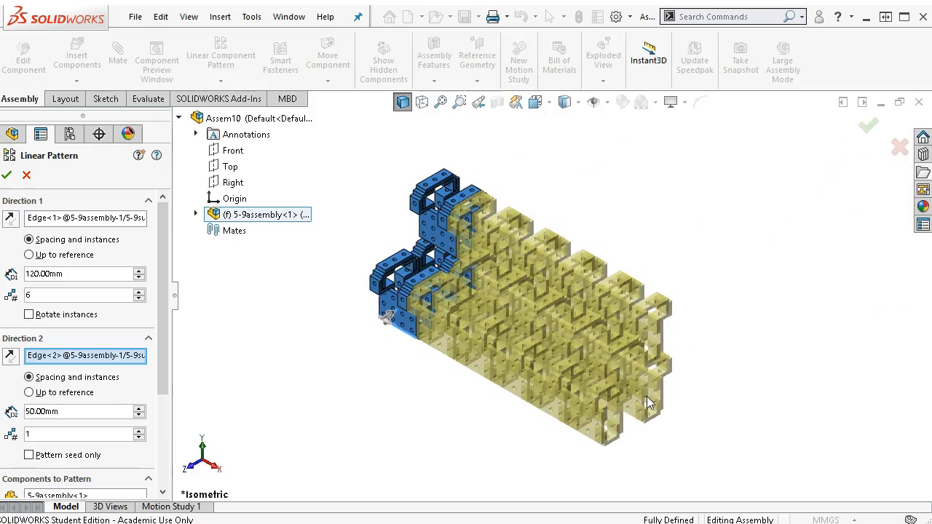
Step: Set Direction 2 of the linear component pattern to 3 instances with 200 mm spacing
{"action": "left_click", "coordinate": [97, 357]}
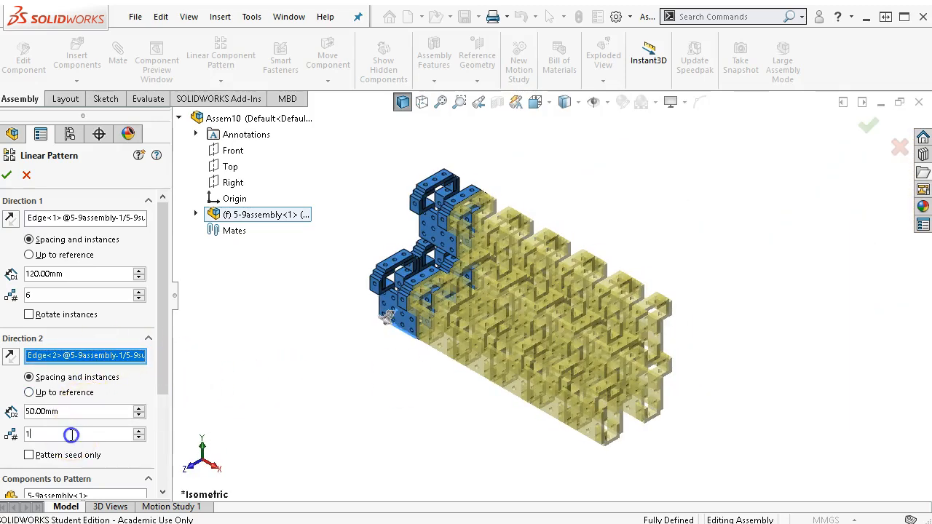
{"action": "type", "text": "3"}
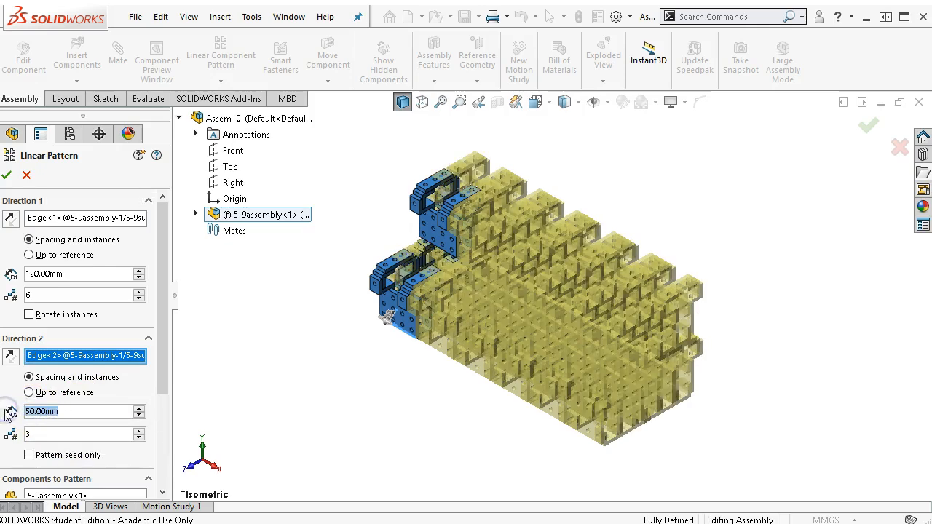
{"action": "type", "text": "200"}
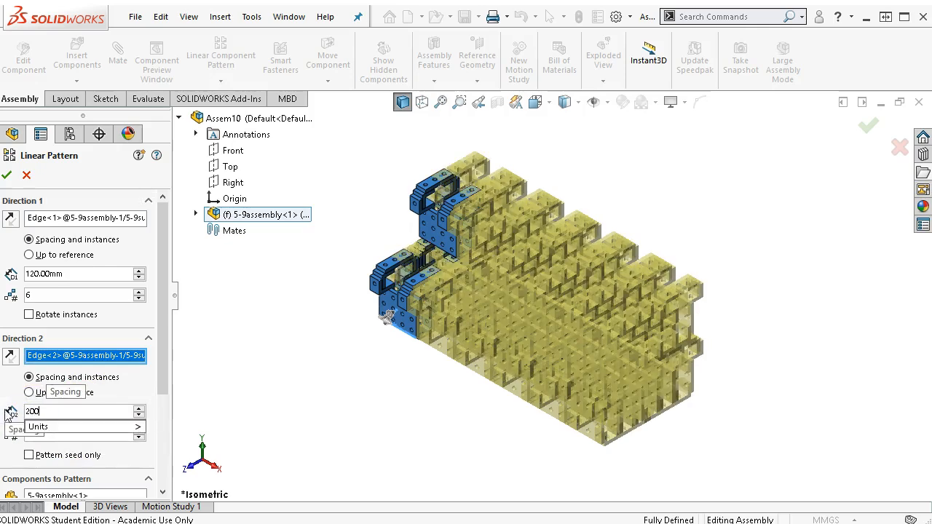
{"action": "key", "text": "Return"}
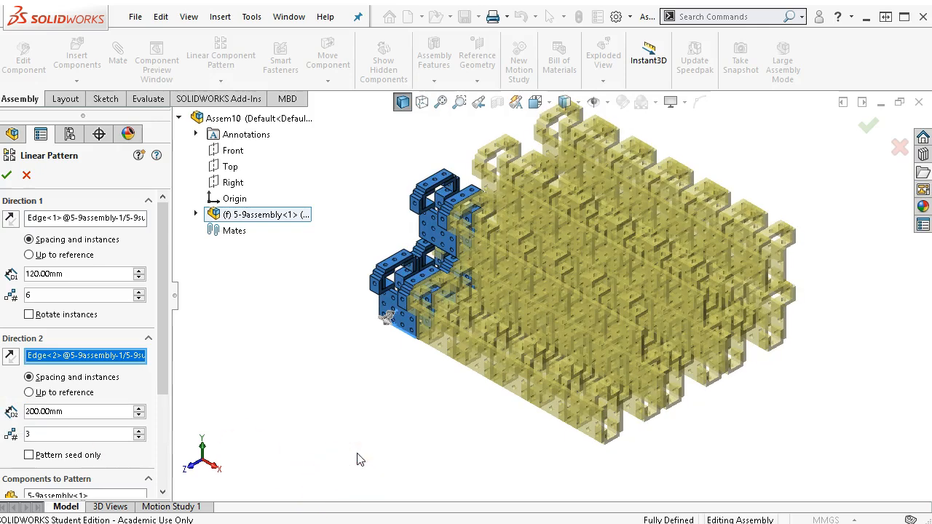
Step: Check the pattern in left view, adjust the Direction 2 spacing to 240 mm and finally 260 mm, and accept the pattern
{"action": "key", "text": "ctrl+3"}
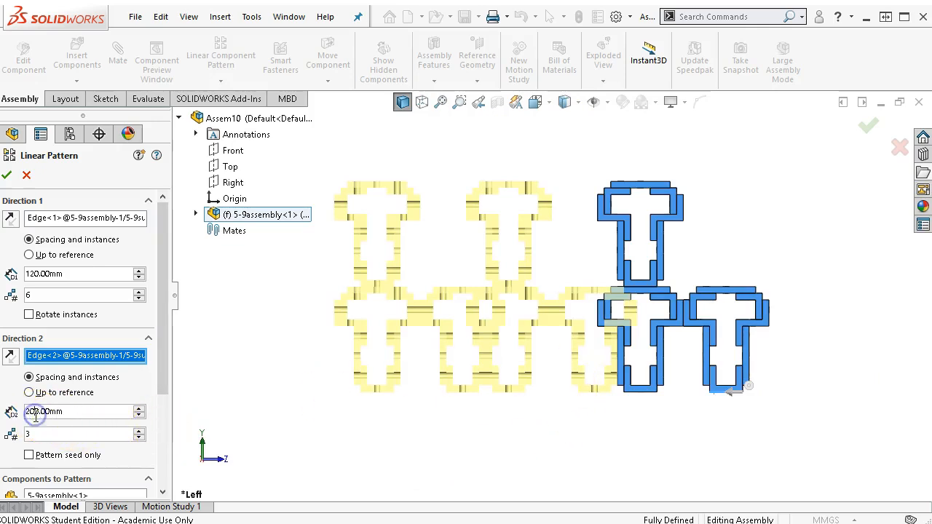
{"action": "left_click", "coordinate": [60, 435]}
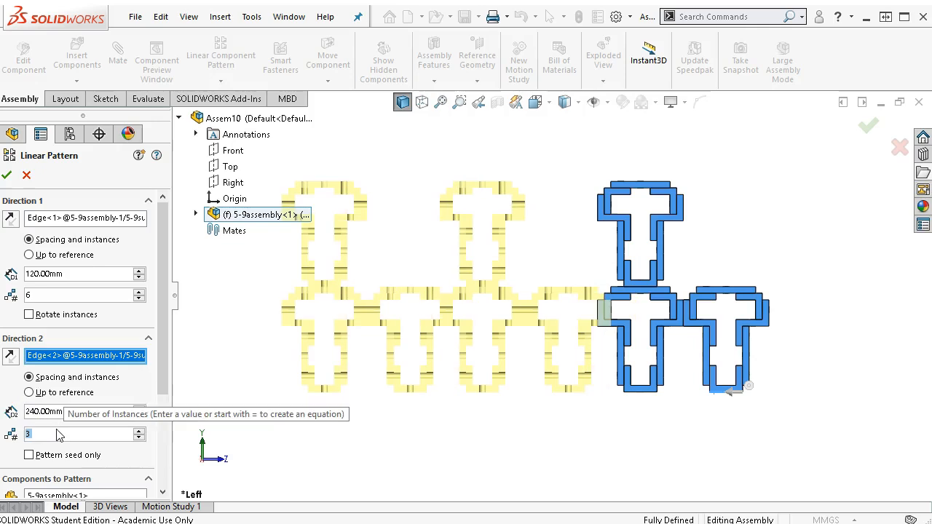
{"action": "left_click", "coordinate": [67, 433]}
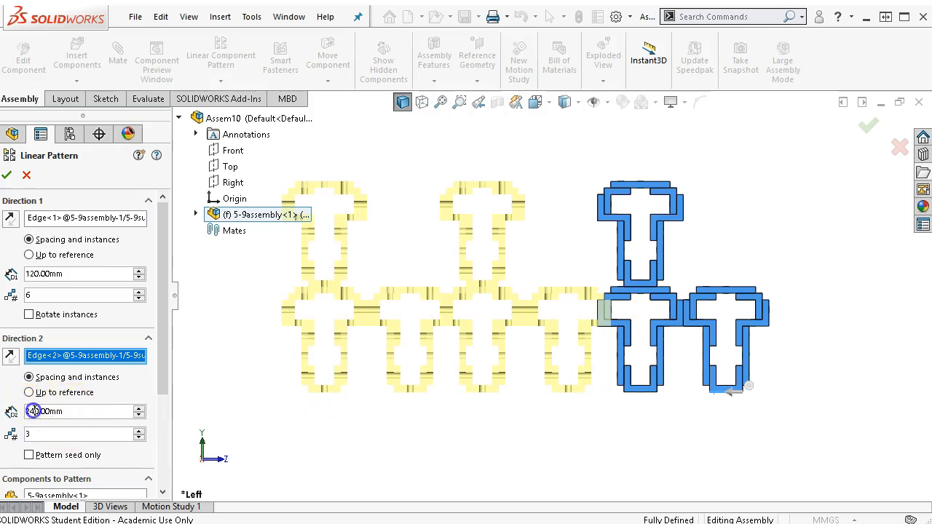
{"action": "left_click", "coordinate": [36, 413]}
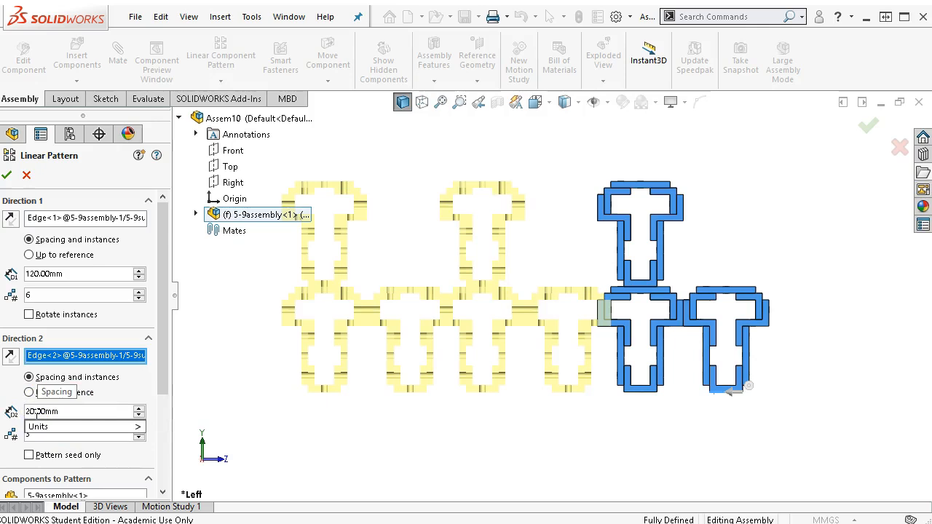
{"action": "key", "text": "Tab"}
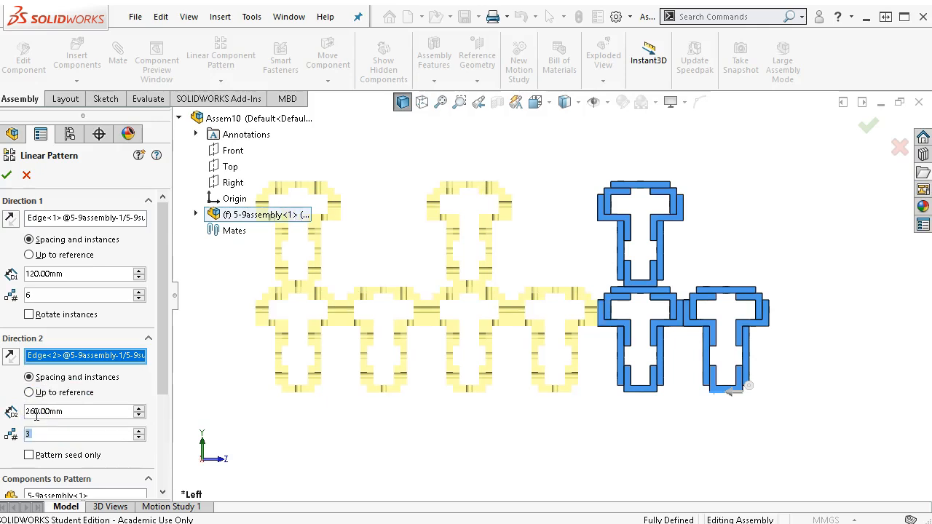
{"action": "left_click", "coordinate": [7, 178]}
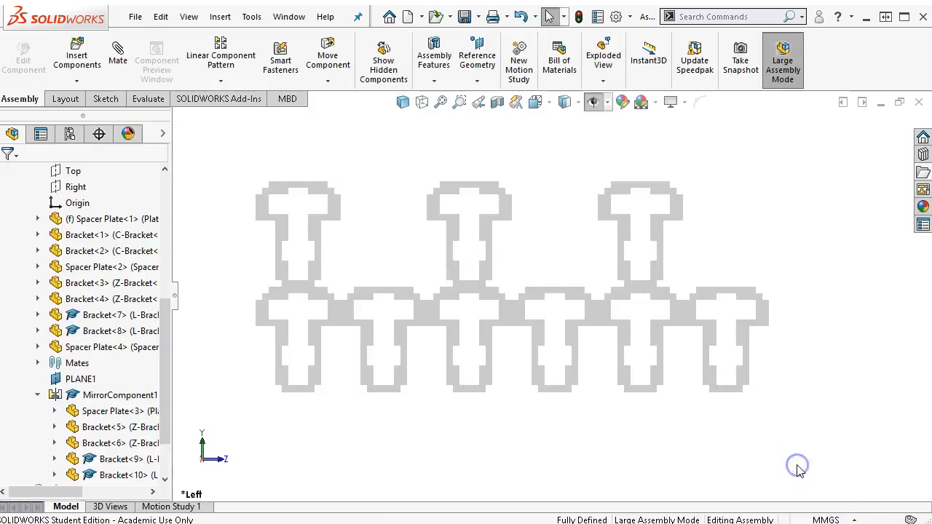
Step: Examine the patterned assembly in isometric view, displayed shaded with edges
{"action": "key", "text": "ctrl+7"}
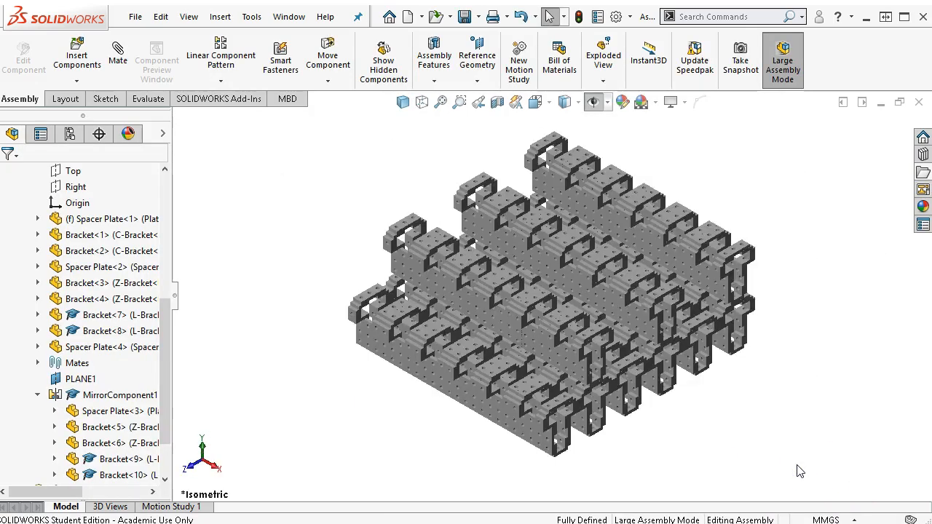
{"action": "scroll", "coordinate": [611, 262], "scroll_direction": "down", "scroll_amount": 2}
{"action": "scroll", "coordinate": [583, 396], "scroll_direction": "up", "scroll_amount": 1}
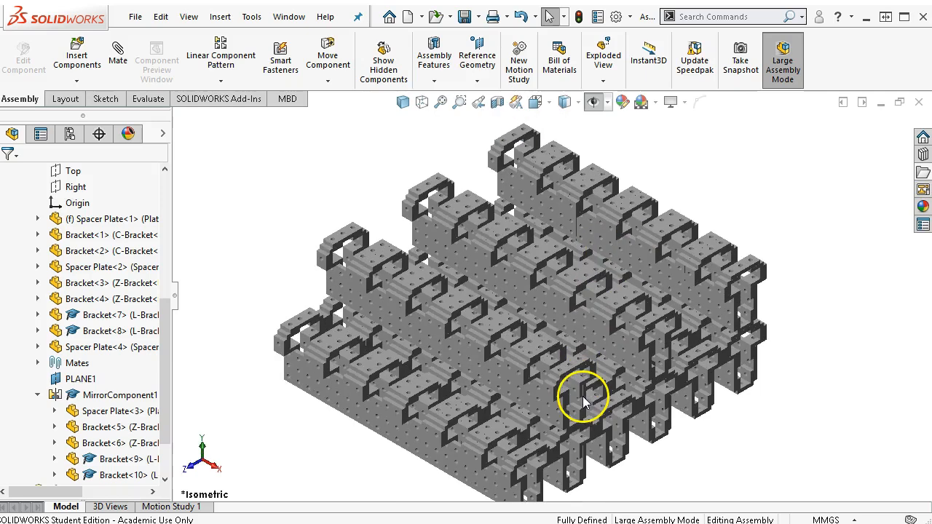
{"action": "left_click", "coordinate": [401, 105]}
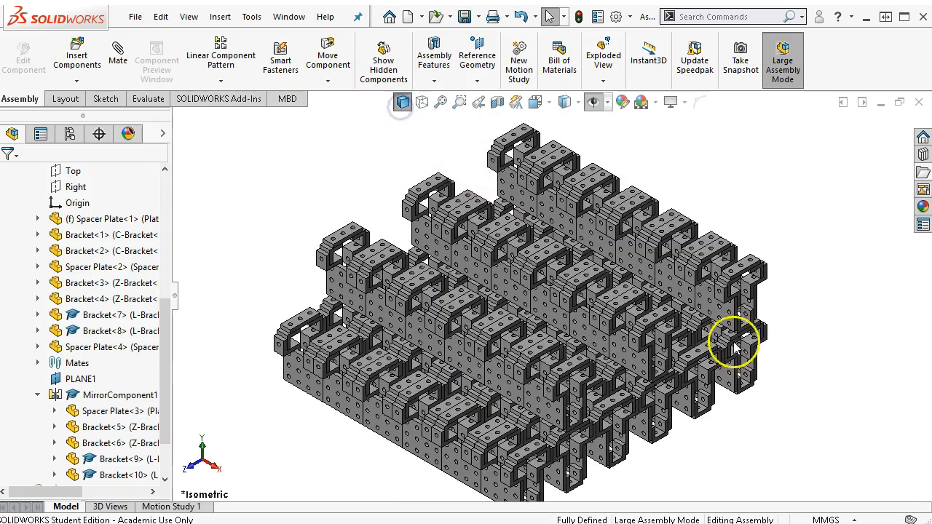
{"action": "key", "text": "f"}
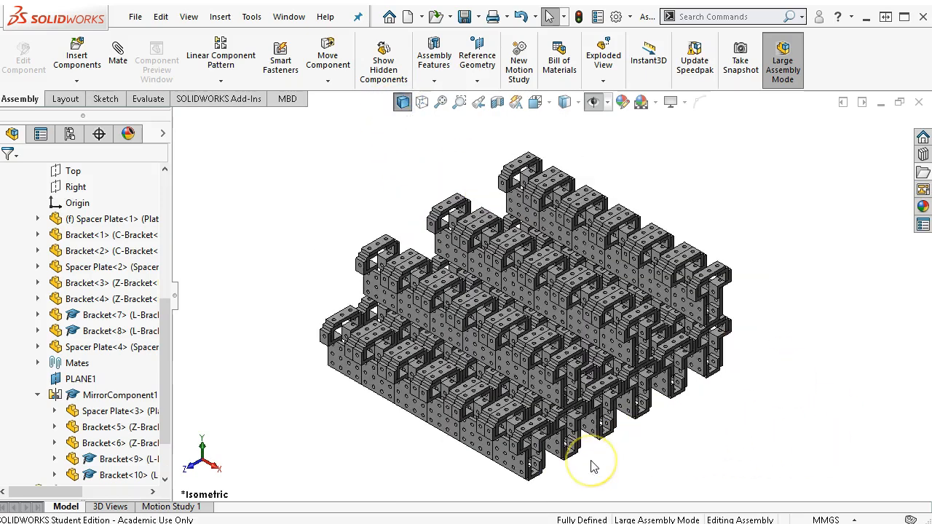
{"action": "scroll", "coordinate": [591, 461], "scroll_direction": "down", "scroll_amount": 1}
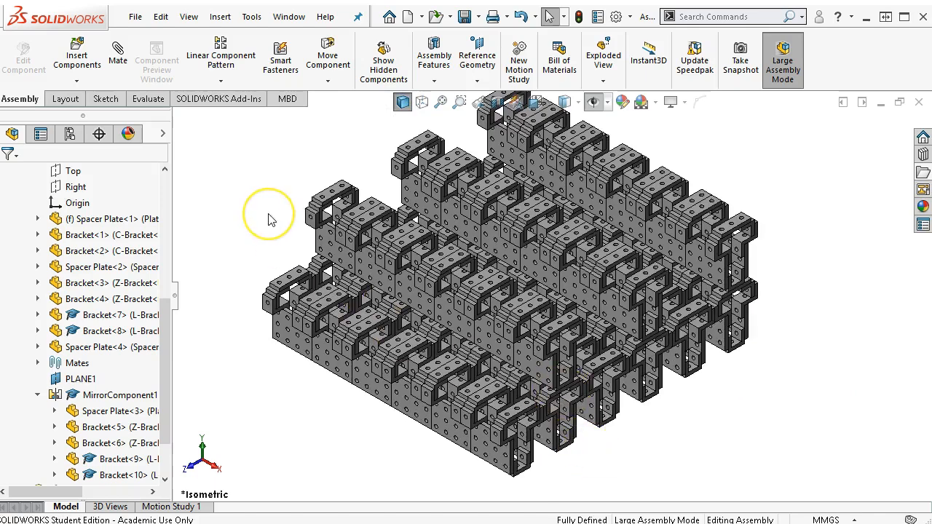
{"action": "scroll", "coordinate": [269, 215], "scroll_direction": "up", "scroll_amount": 1}
{"action": "scroll", "coordinate": [269, 214], "scroll_direction": "down", "scroll_amount": 1}
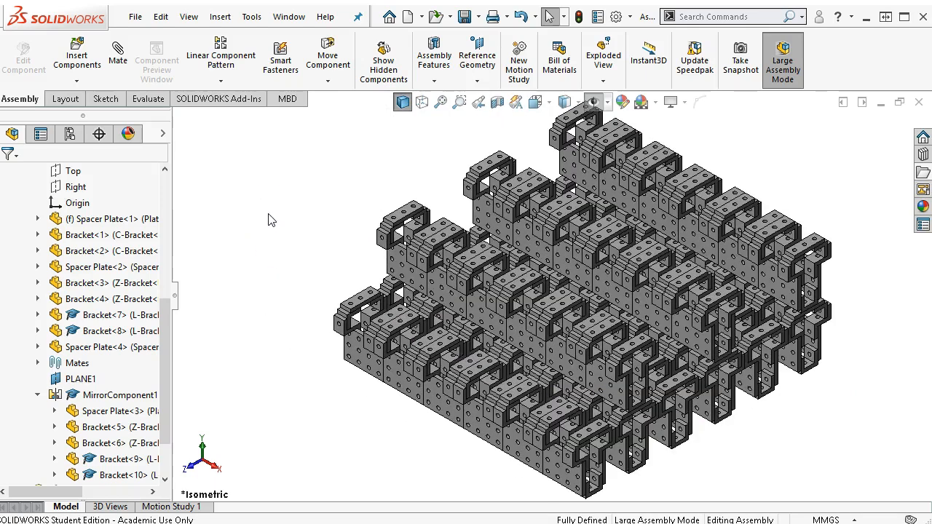
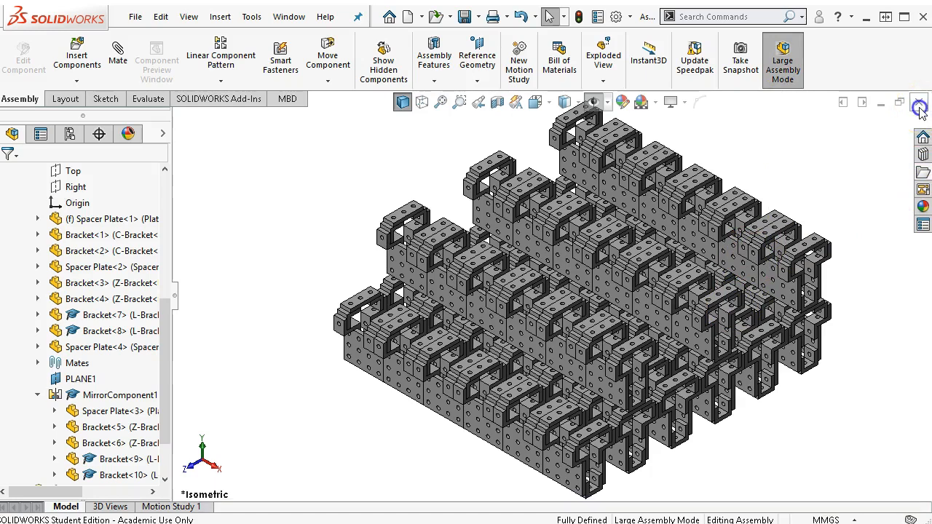
Step: Close the patterned assembly and show the 5-9assembly document in isometric view
{"action": "left_click", "coordinate": [919, 104]}
{"action": "left_click", "coordinate": [735, 347]}
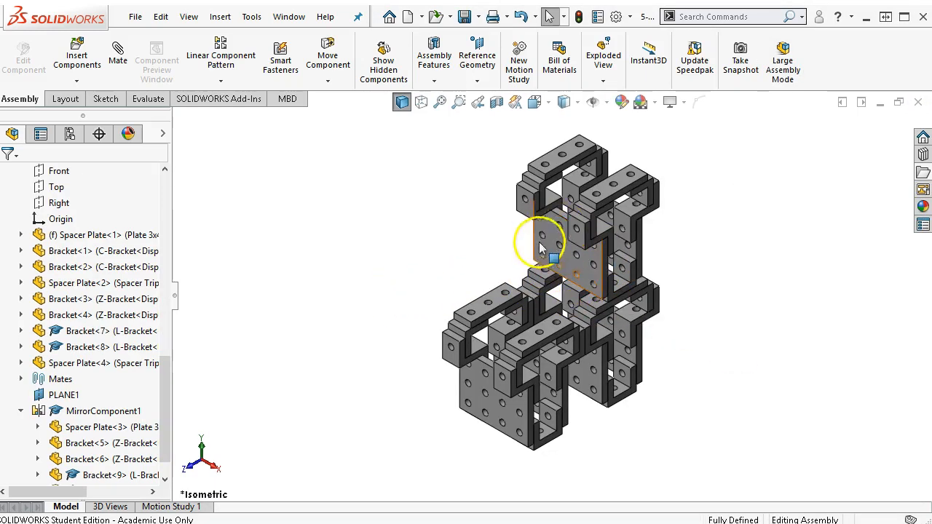
{"action": "mouse_move", "coordinate": [585, 269]}
{"action": "middle_mouse_down"}
{"action": "mouse_move", "coordinate": [557, 204]}
{"action": "mouse_move", "coordinate": [519, 204]}
{"action": "mouse_move", "coordinate": [589, 204]}
{"action": "mouse_move", "coordinate": [595, 260]}
{"action": "middle_mouse_up"}
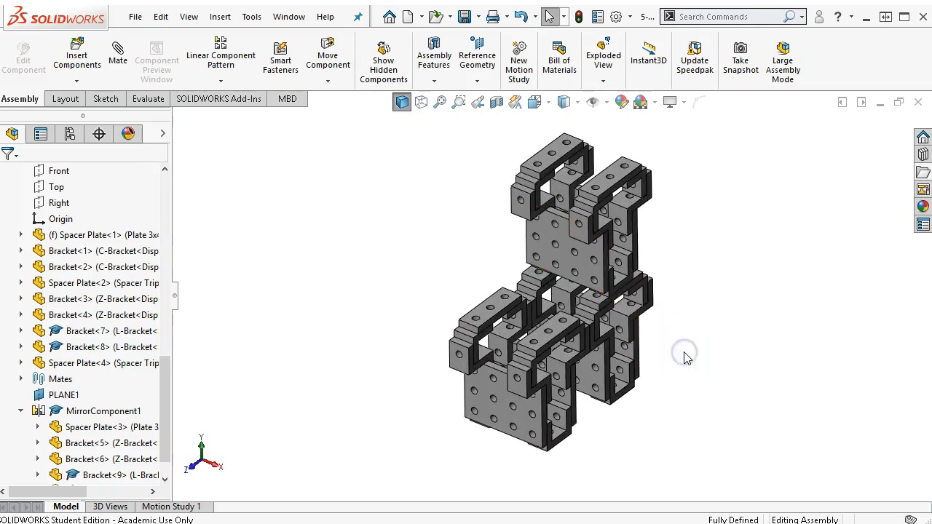
{"action": "key", "text": "ctrl+7"}
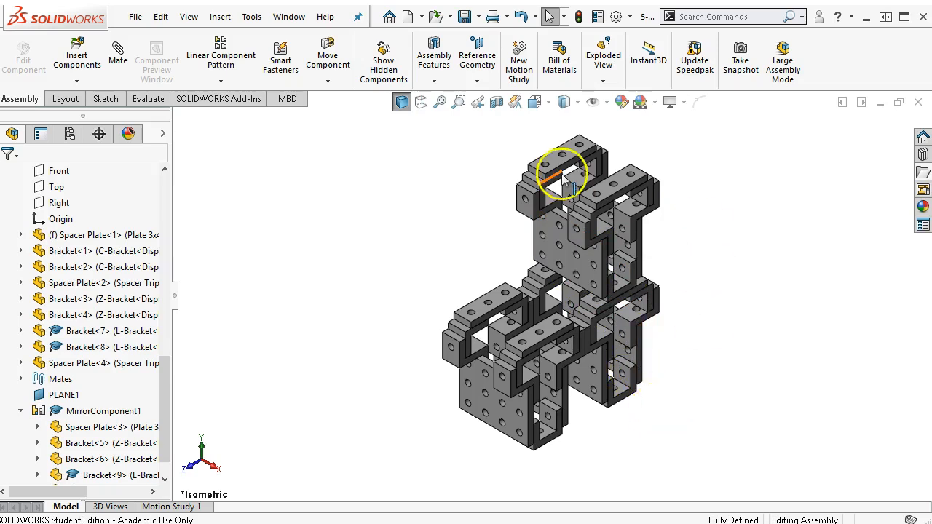
Step: Switch to the open 5-9sub assembly, collapse its expanded spacer plate tree, and show its configurations
{"action": "left_click", "coordinate": [289, 16]}
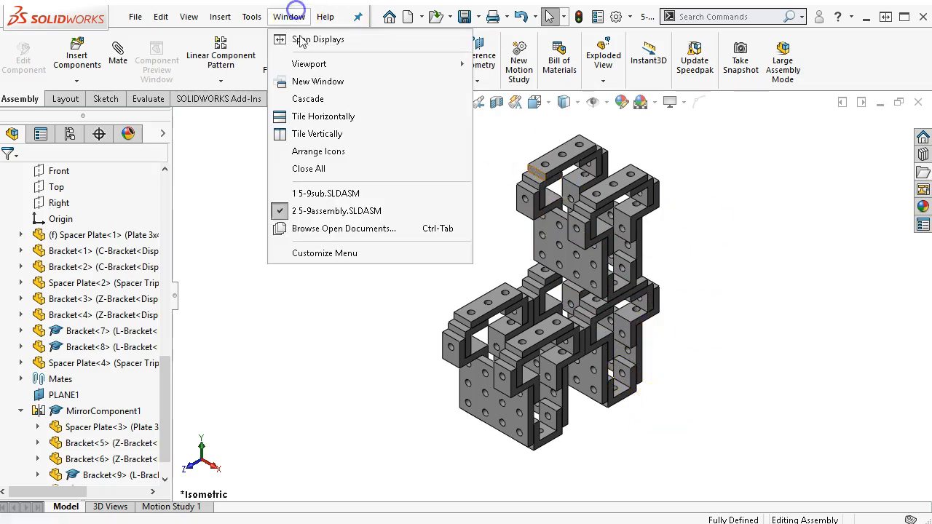
{"action": "left_click", "coordinate": [331, 193]}
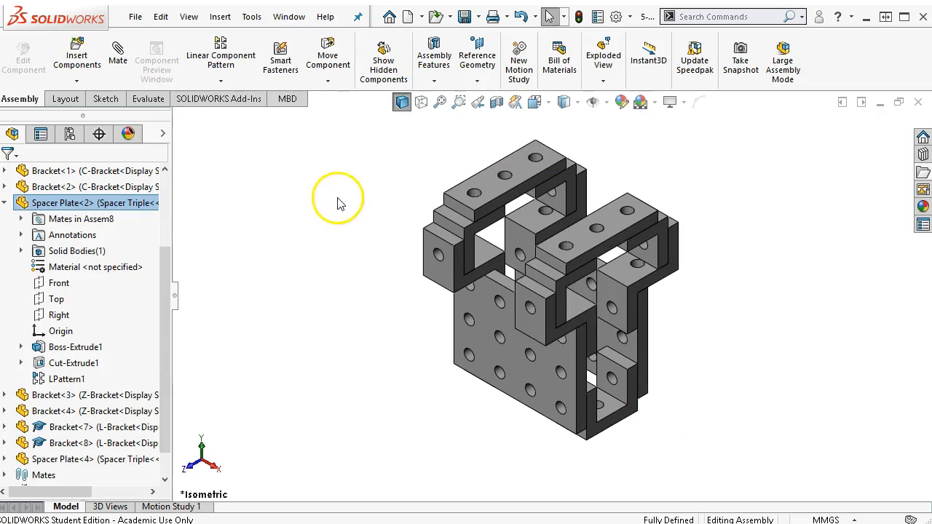
{"action": "left_click", "coordinate": [4, 204]}
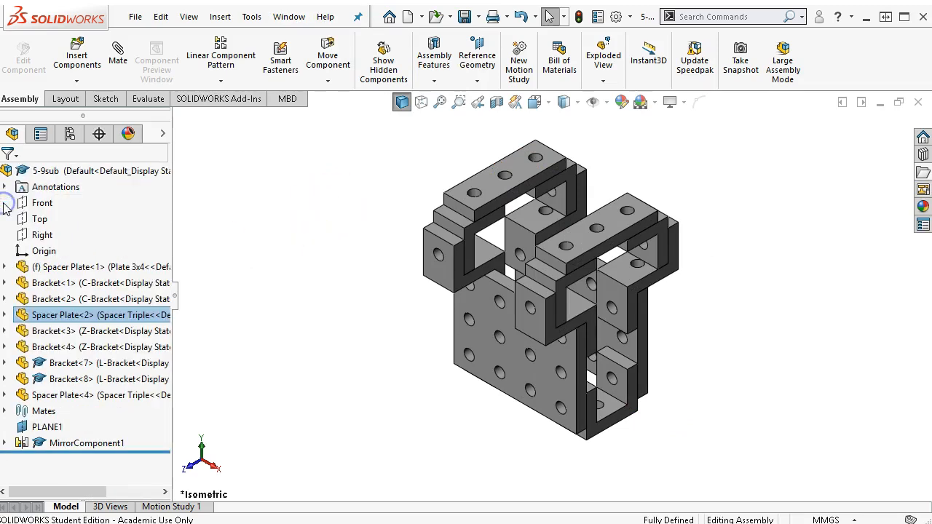
{"action": "left_click", "coordinate": [70, 134]}
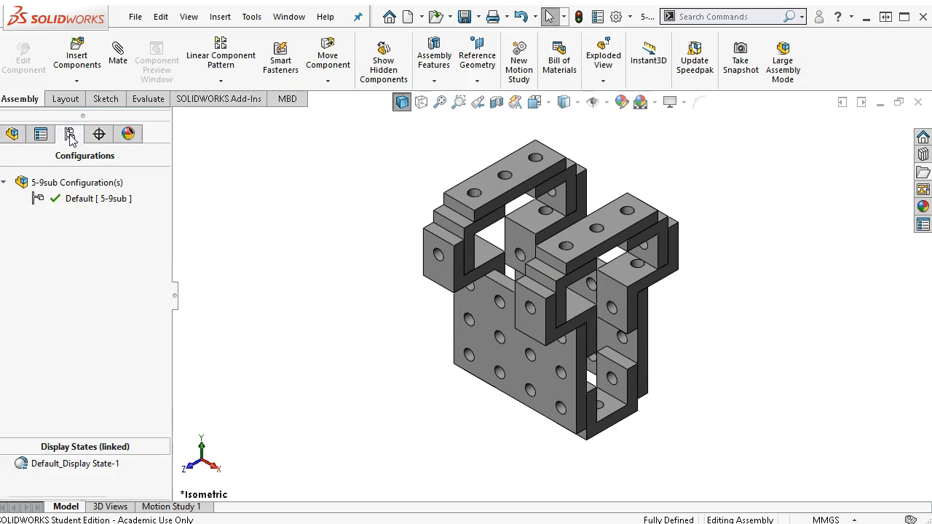
Step: Start an exploded view of 5-9sub and review the explode step settings and options
{"action": "left_click", "coordinate": [609, 59]}
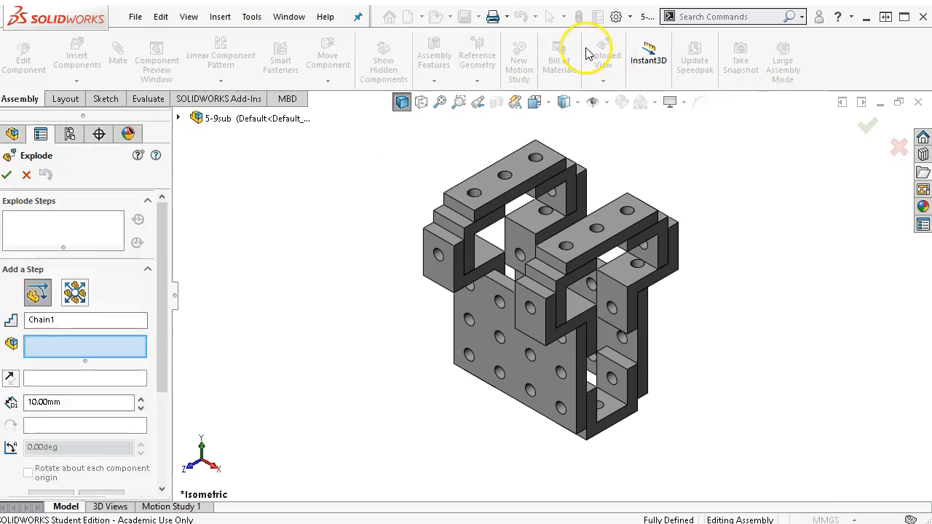
{"action": "scroll", "coordinate": [597, 230], "scroll_direction": "up", "scroll_amount": 3}
{"action": "scroll", "coordinate": [653, 300], "scroll_direction": "down", "scroll_amount": 1}
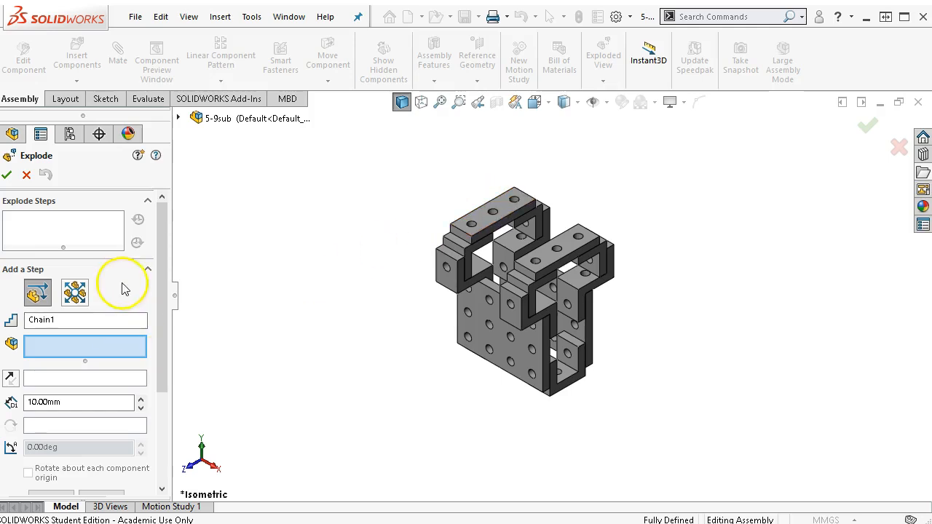
{"action": "left_click_drag", "start_coordinate": [166, 265], "coordinate": [152, 360]}
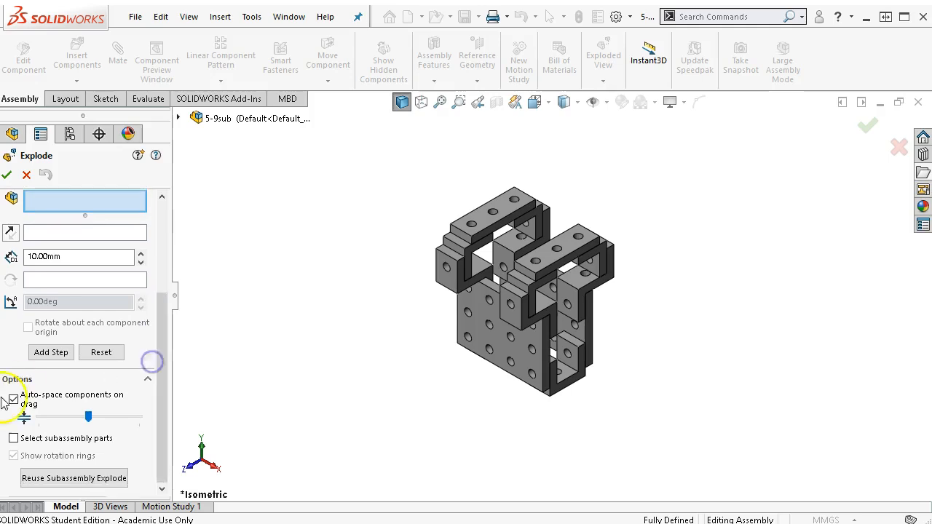
{"action": "left_click", "coordinate": [163, 413]}
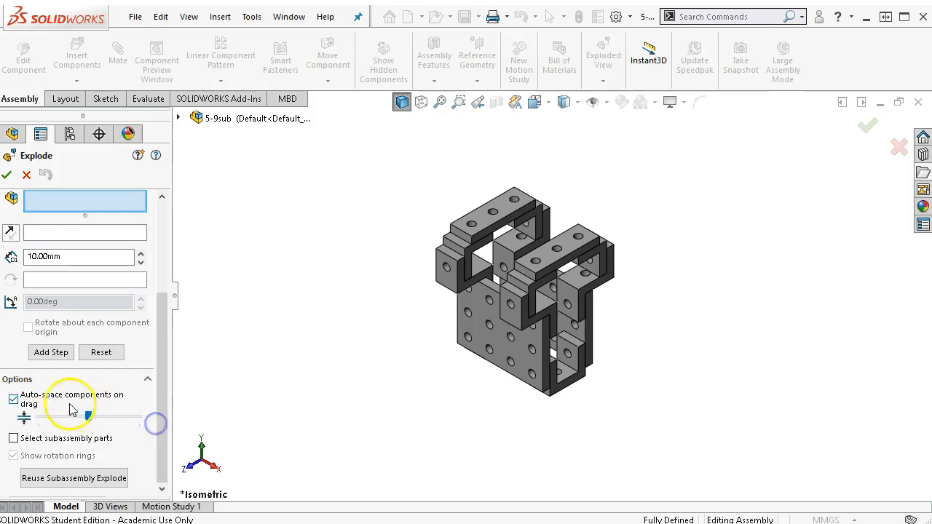
{"action": "left_click_drag", "start_coordinate": [162, 381], "coordinate": [163, 343]}
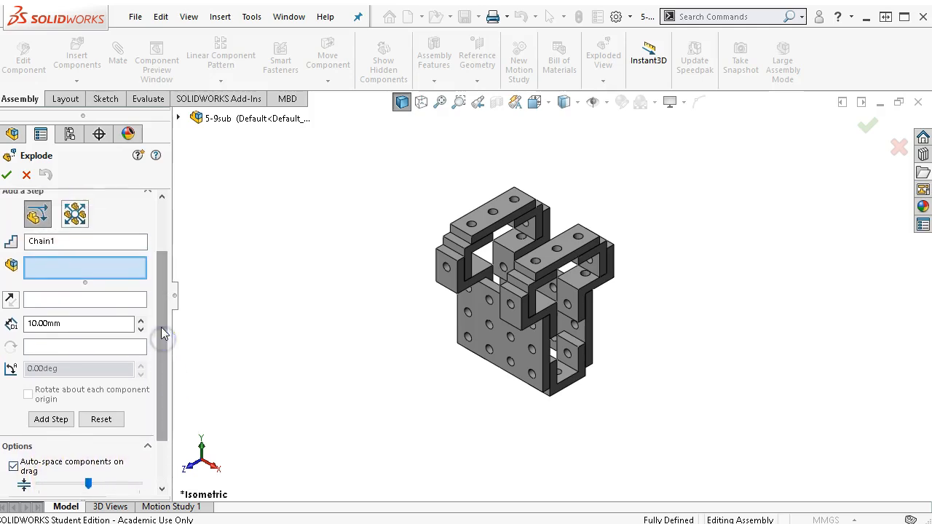
{"action": "scroll", "coordinate": [635, 268], "scroll_direction": "down", "scroll_amount": 3}
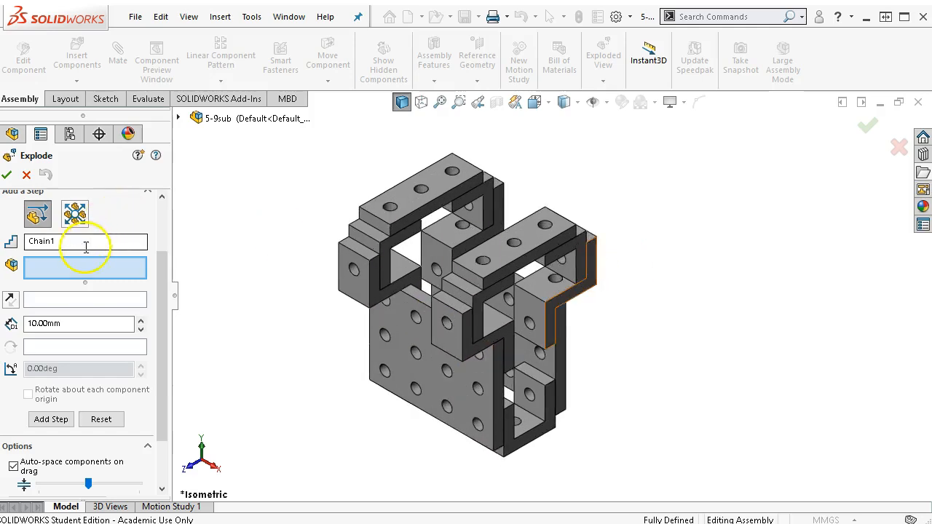
Step: Select Spacer Plate-2, Spacer Plate-4 and the upper brackets Bracket-3 through Bracket-10 as components for the first explode step
{"action": "left_click", "coordinate": [417, 217]}
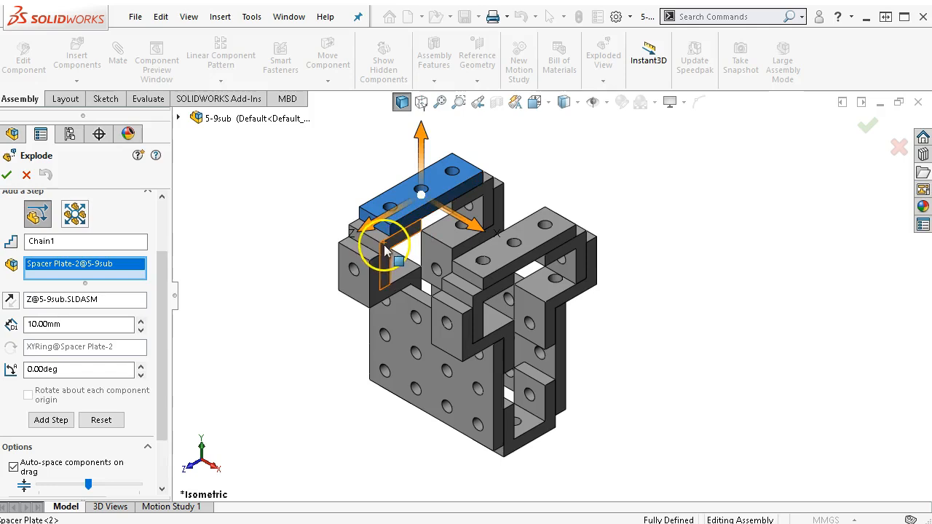
{"action": "left_click", "coordinate": [385, 284]}
{"action": "left_click", "coordinate": [379, 295]}
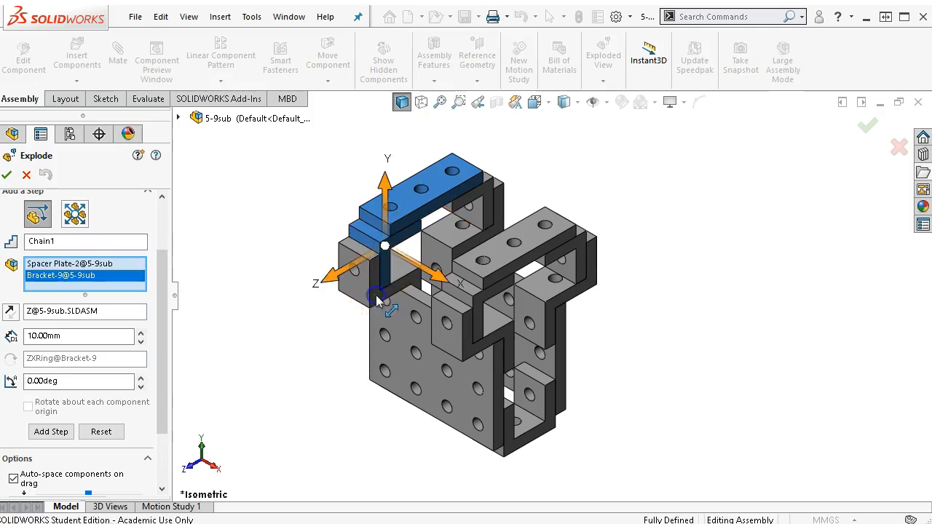
{"action": "left_click", "coordinate": [448, 235]}
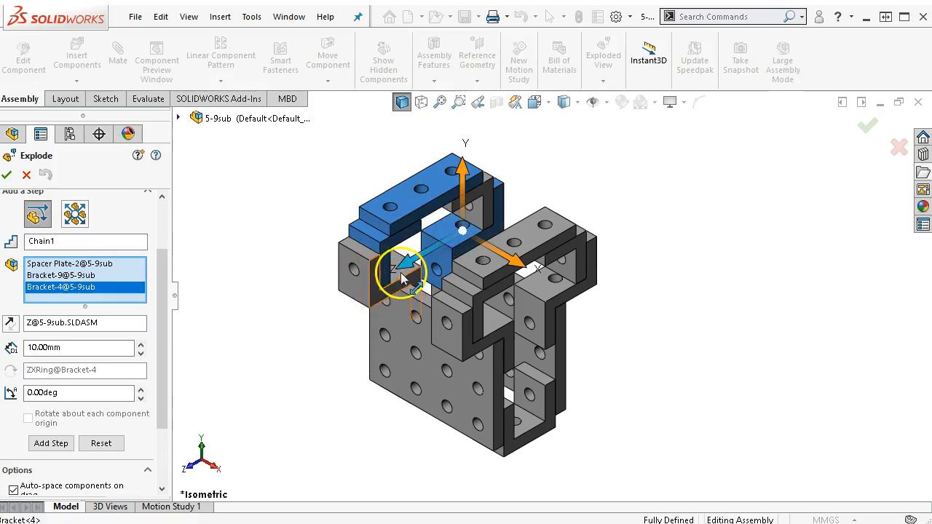
{"action": "left_click", "coordinate": [383, 289]}
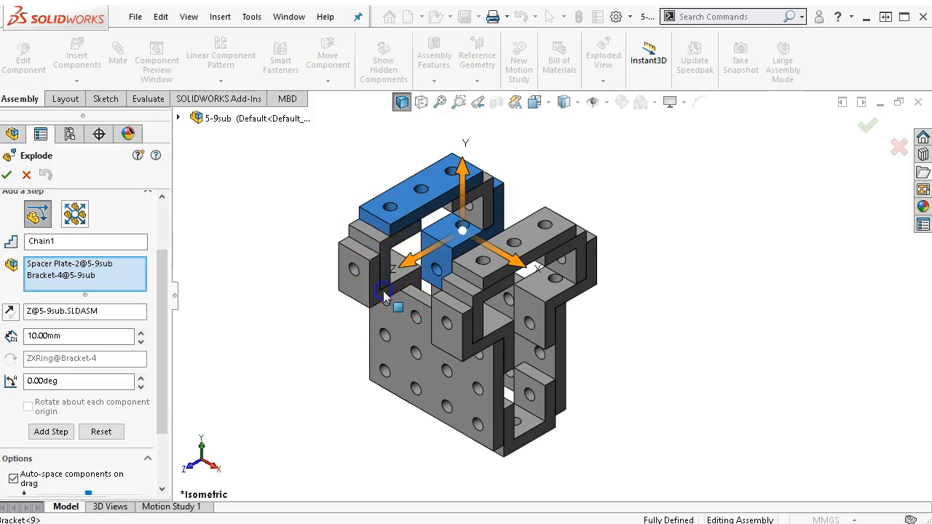
{"action": "left_click", "coordinate": [357, 270]}
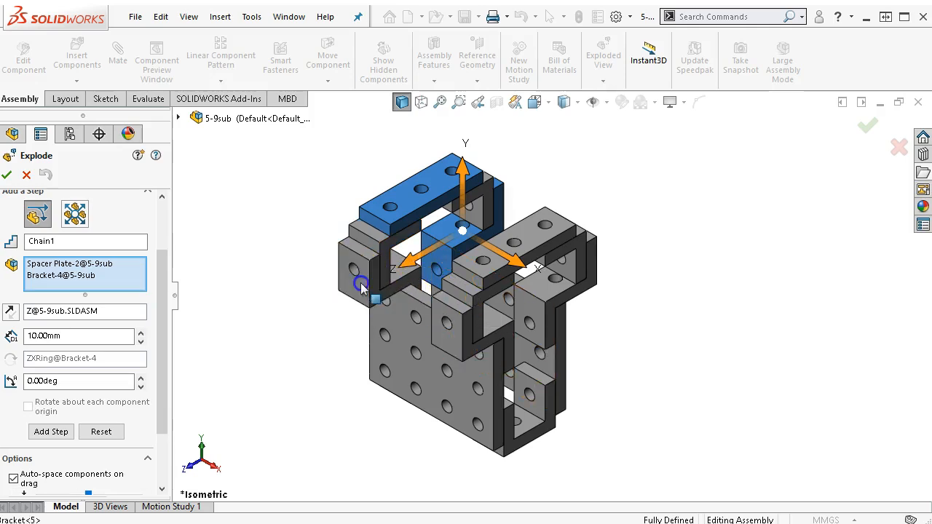
{"action": "left_click", "coordinate": [370, 223]}
{"action": "left_click", "coordinate": [451, 312]}
{"action": "left_click", "coordinate": [456, 289]}
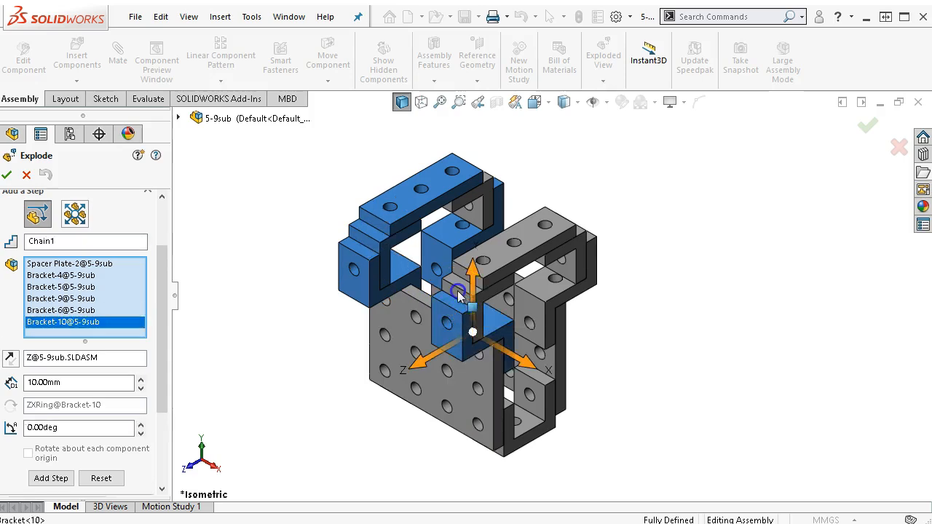
{"action": "left_click", "coordinate": [516, 245]}
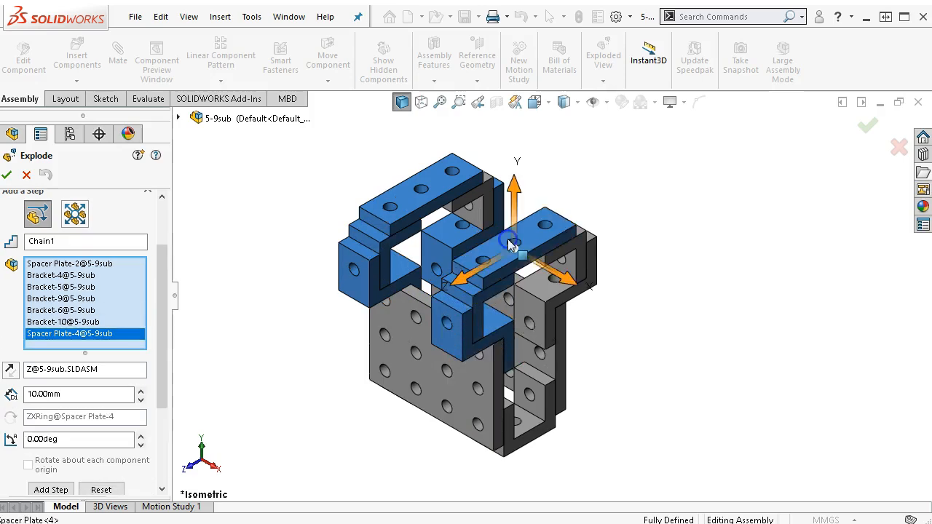
{"action": "left_click", "coordinate": [575, 266]}
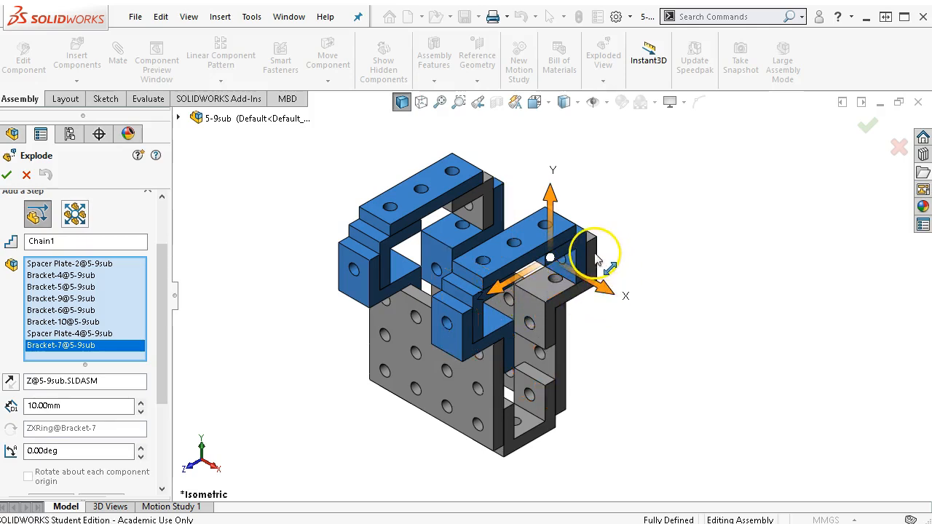
{"action": "left_click", "coordinate": [485, 208]}
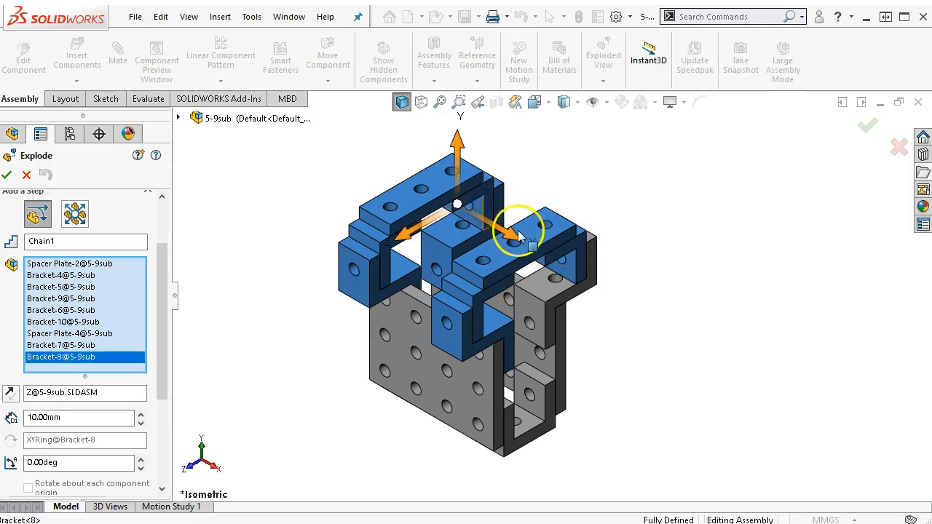
{"action": "left_click", "coordinate": [534, 300]}
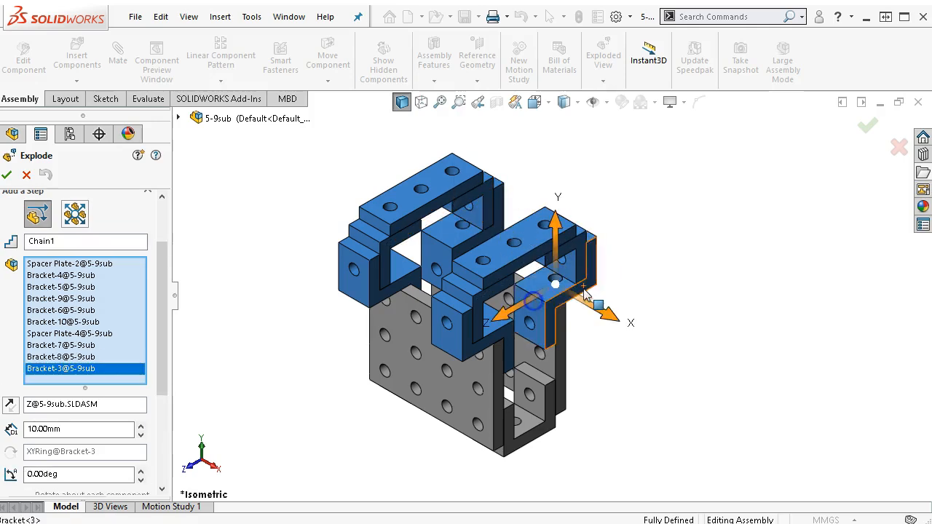
Step: Explode the selected plates and brackets about 62 mm upward along Y with auto-spacing, and reduce the spacing between them
{"action": "scroll", "coordinate": [634, 266], "scroll_direction": "up", "scroll_amount": 2}
{"action": "left_click_drag", "start_coordinate": [552, 212], "coordinate": [560, 10]}
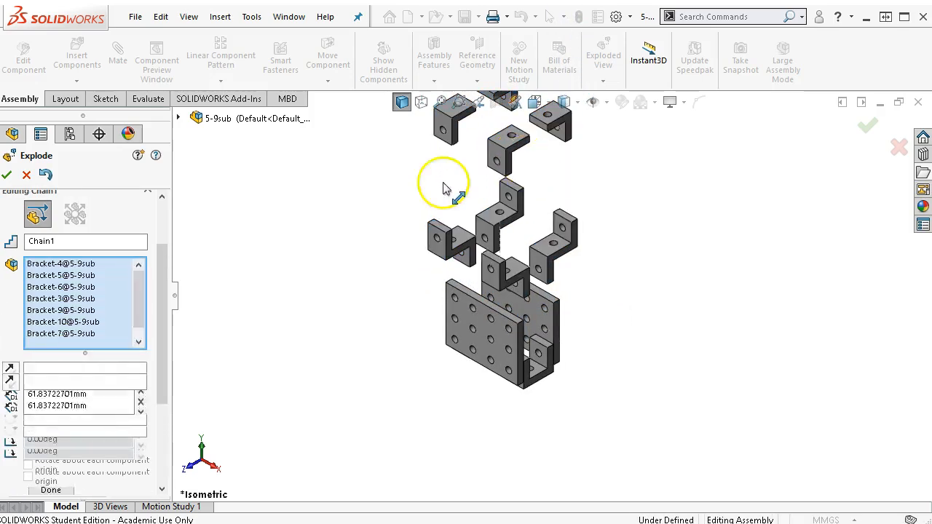
{"action": "left_click_drag", "start_coordinate": [166, 356], "coordinate": [192, 438]}
{"action": "left_click_drag", "start_coordinate": [88, 432], "coordinate": [60, 424]}
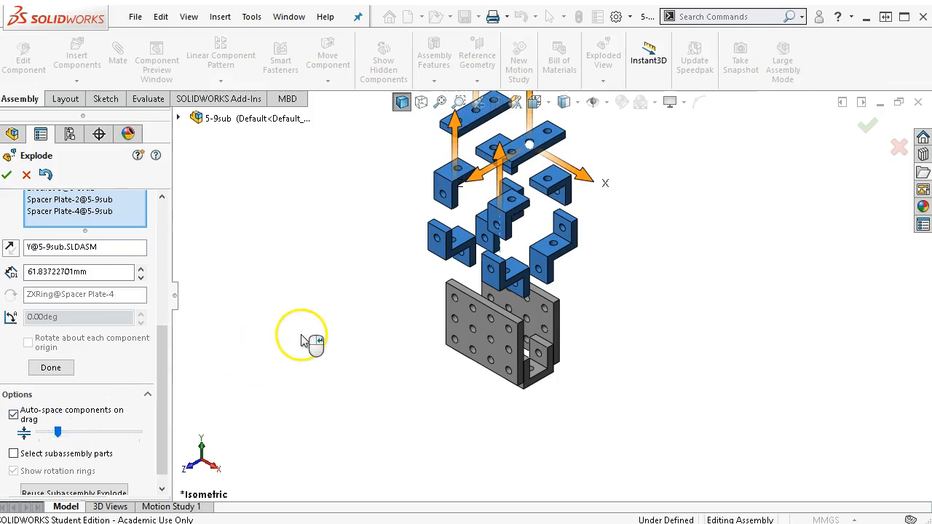
{"action": "scroll", "coordinate": [302, 337], "scroll_direction": "up", "scroll_amount": 3}
{"action": "scroll", "coordinate": [670, 134], "scroll_direction": "down", "scroll_amount": 3}
{"action": "scroll", "coordinate": [333, 443], "scroll_direction": "up", "scroll_amount": 1}
{"action": "scroll", "coordinate": [333, 442], "scroll_direction": "down", "scroll_amount": 1}
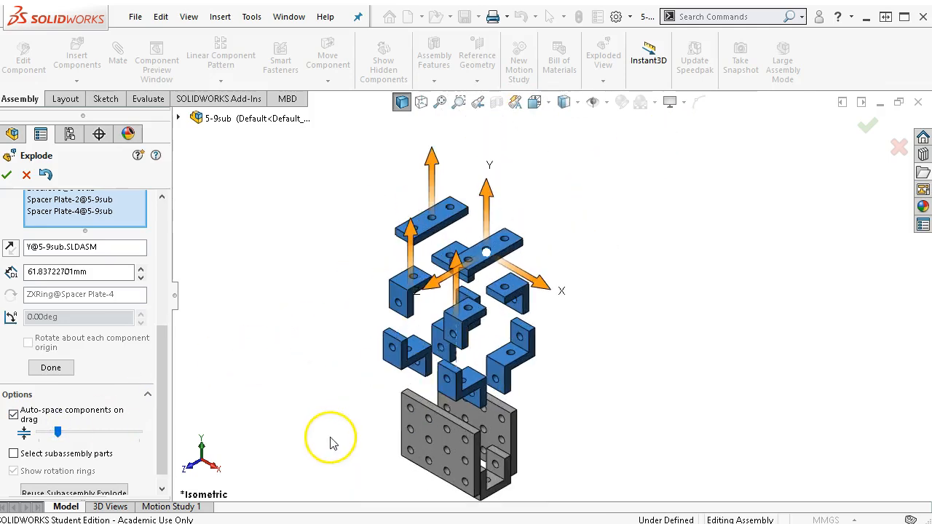
Step: Try redirecting the auto-spaced explode step along the X axis, and undo the change
{"action": "left_click", "coordinate": [546, 289]}
{"action": "left_click", "coordinate": [546, 282]}
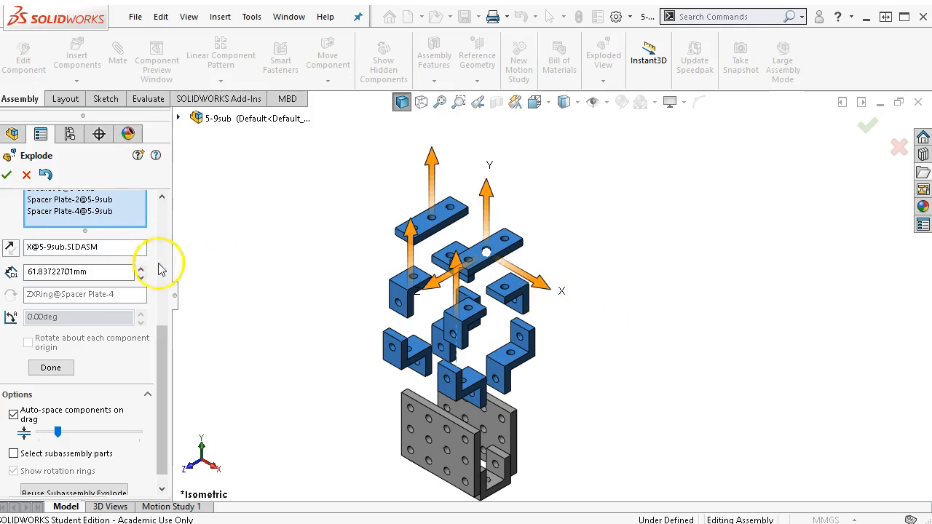
{"action": "mouse_move", "coordinate": [167, 334]}
{"action": "left_mouse_down"}
{"action": "mouse_move", "coordinate": [168, 285]}
{"action": "mouse_move", "coordinate": [157, 338]}
{"action": "left_mouse_up"}
{"action": "left_click", "coordinate": [48, 368]}
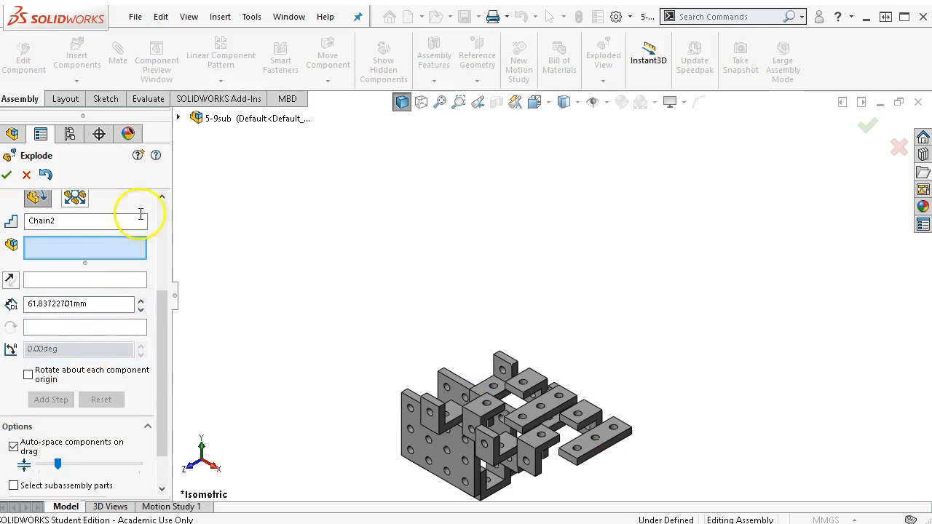
{"action": "left_click", "coordinate": [45, 176]}
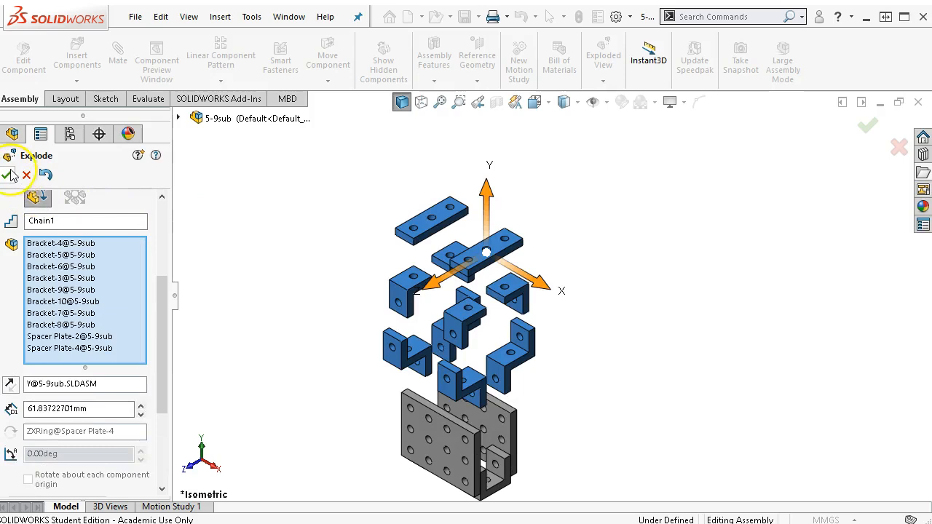
Step: Set the auto-spaced Y-direction explode step's distance to 80 mm and complete the step
{"action": "left_click_drag", "start_coordinate": [163, 371], "coordinate": [163, 418]}
{"action": "left_click", "coordinate": [87, 289]}
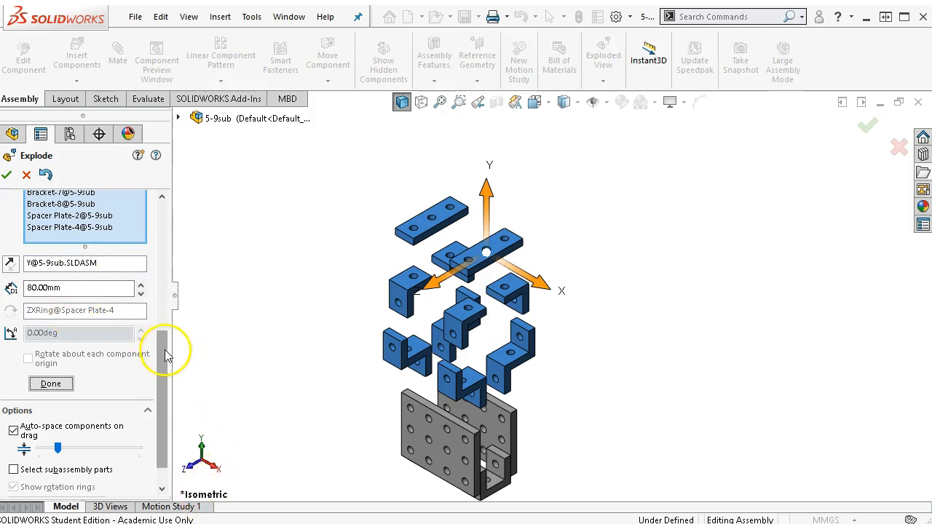
{"action": "left_click_drag", "start_coordinate": [162, 359], "coordinate": [167, 389]}
{"action": "left_click", "coordinate": [53, 352]}
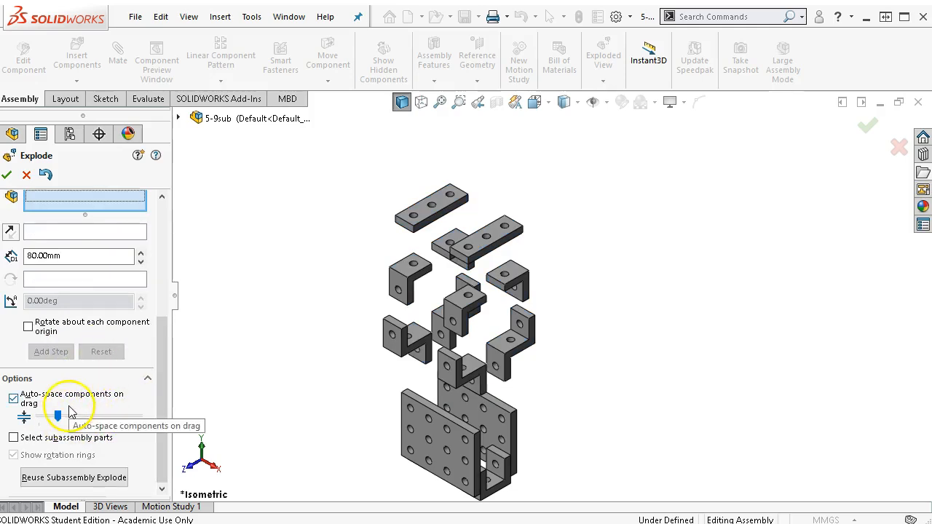
Step: Turn off auto-spacing and explode the rear plate, Spacer Plate-1, about 114 mm backward along the Z axis
{"action": "middle_click_drag", "start_coordinate": [391, 298], "coordinate": [502, 459]}
{"action": "scroll", "coordinate": [510, 447], "scroll_direction": "down", "scroll_amount": 3}
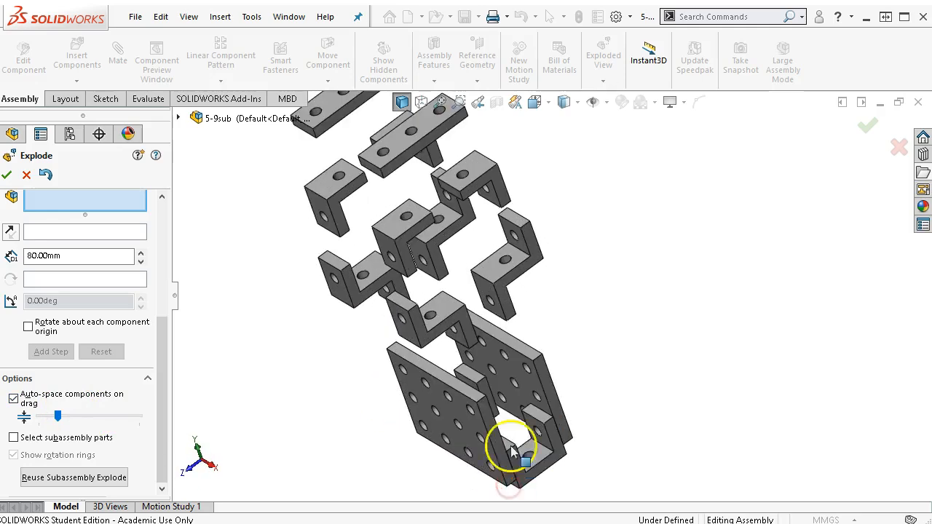
{"action": "left_click", "coordinate": [508, 377]}
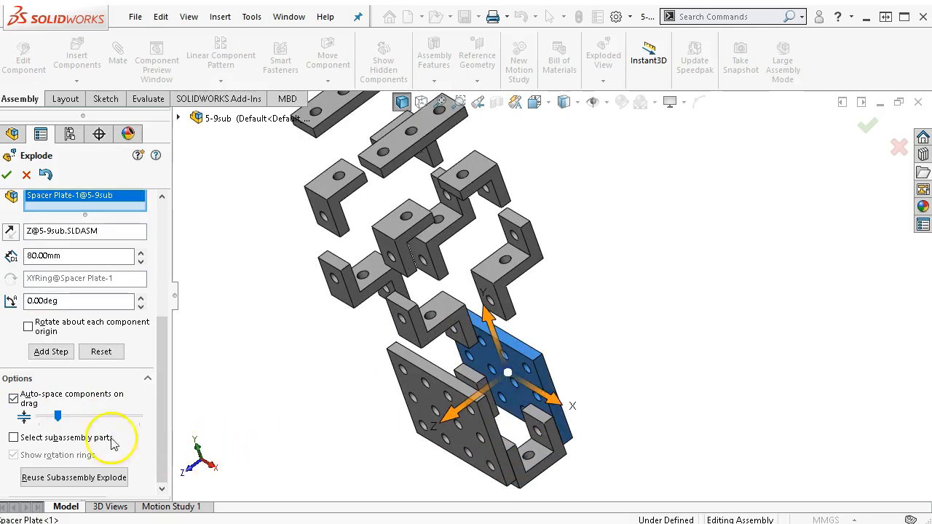
{"action": "left_click", "coordinate": [15, 400]}
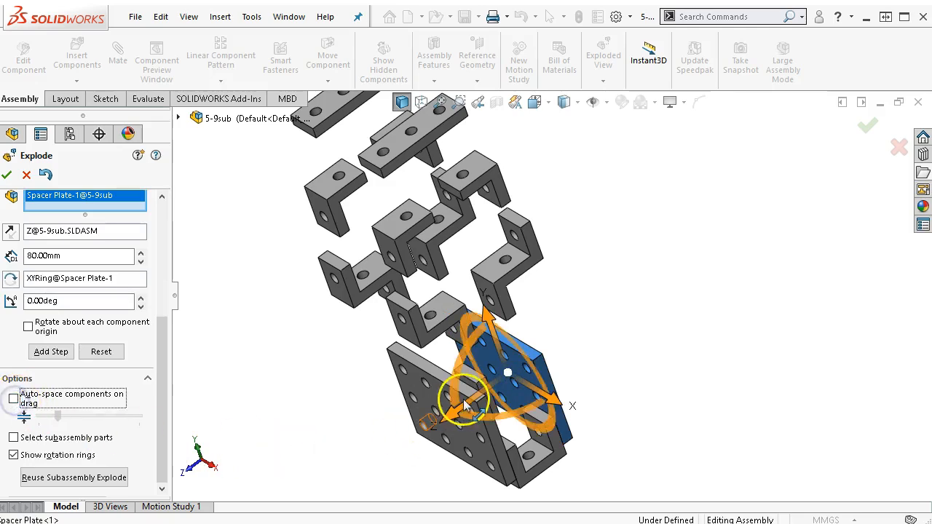
{"action": "left_click_drag", "start_coordinate": [446, 422], "coordinate": [579, 387]}
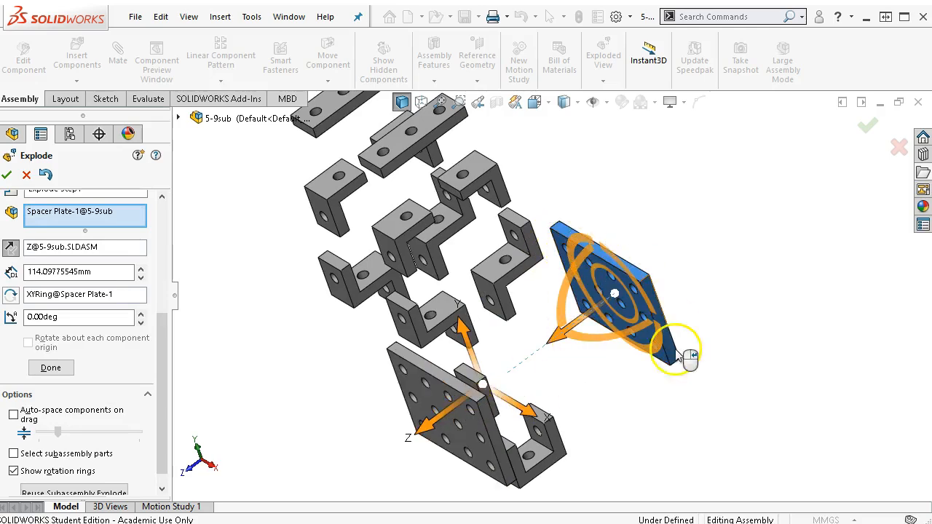
Step: Try adding Spacer Plate-3 to the rear plate's explode step and moving it forward along Z, and undo the additions
{"action": "left_click", "coordinate": [419, 397]}
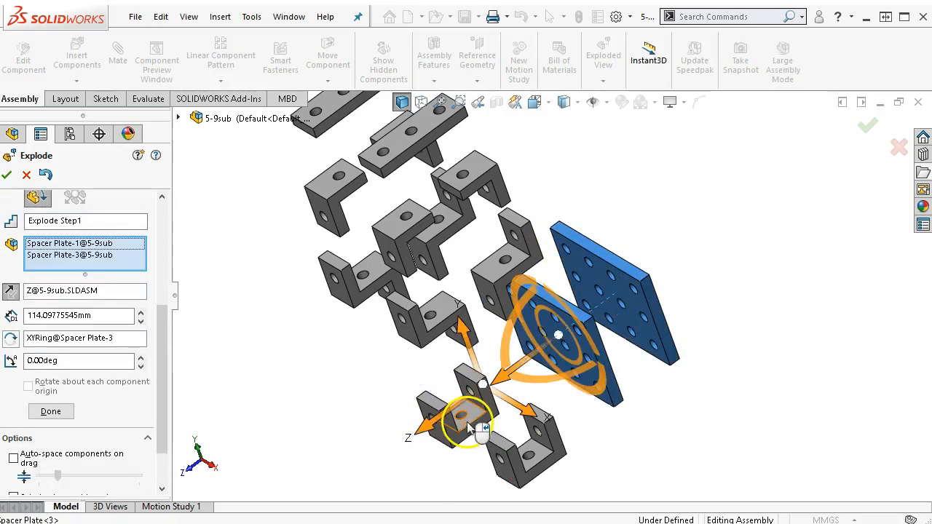
{"action": "left_click_drag", "start_coordinate": [495, 382], "coordinate": [364, 435]}
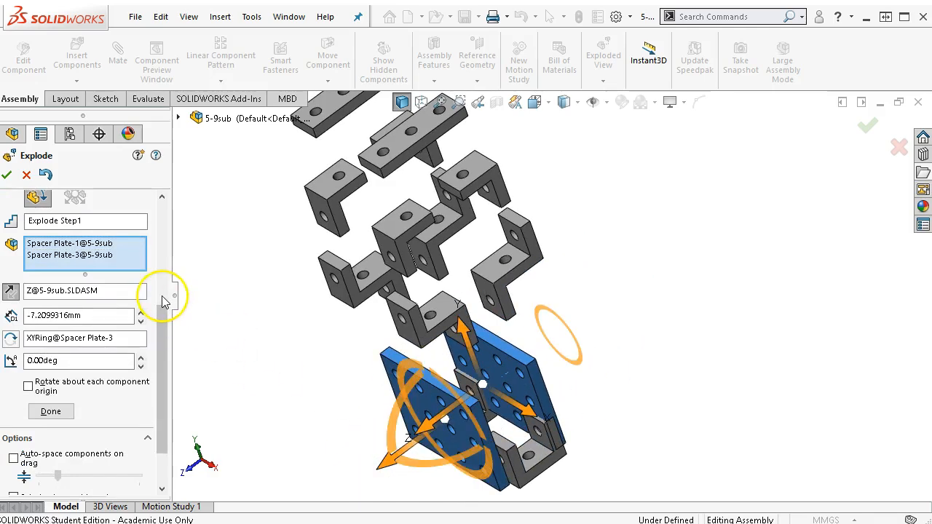
{"action": "key", "text": "ctrl+z"}
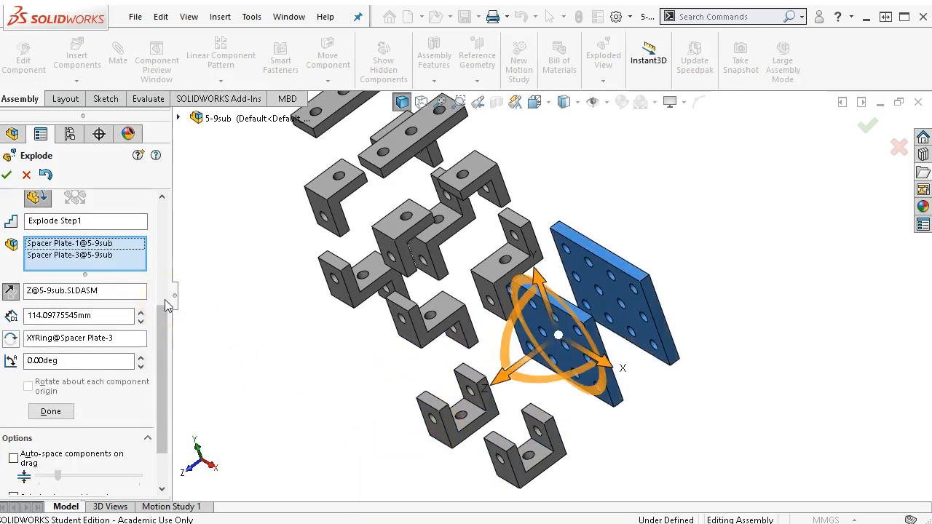
{"action": "left_click", "coordinate": [143, 318]}
{"action": "key", "text": "ctrl+z"}
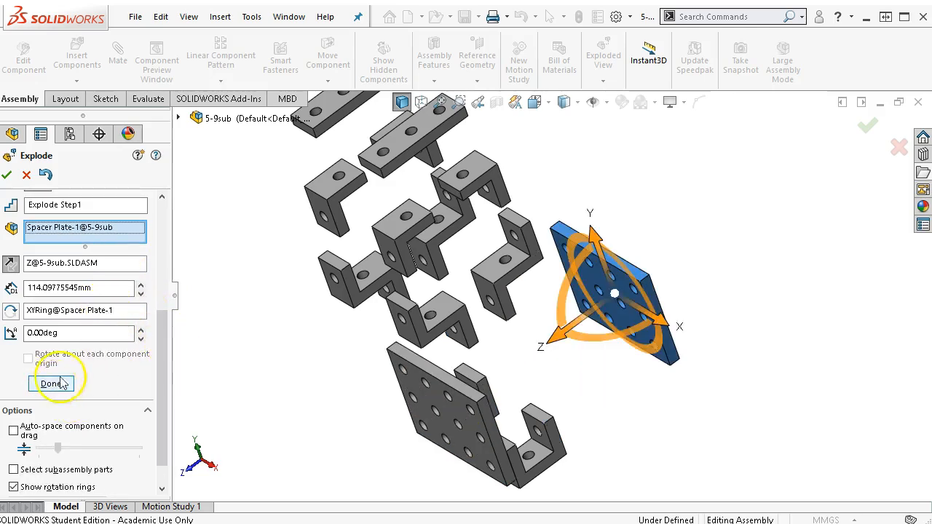
Step: Set the explode distance of Spacer Plate-1 to 199 mm and complete the step
{"action": "left_click", "coordinate": [83, 289]}
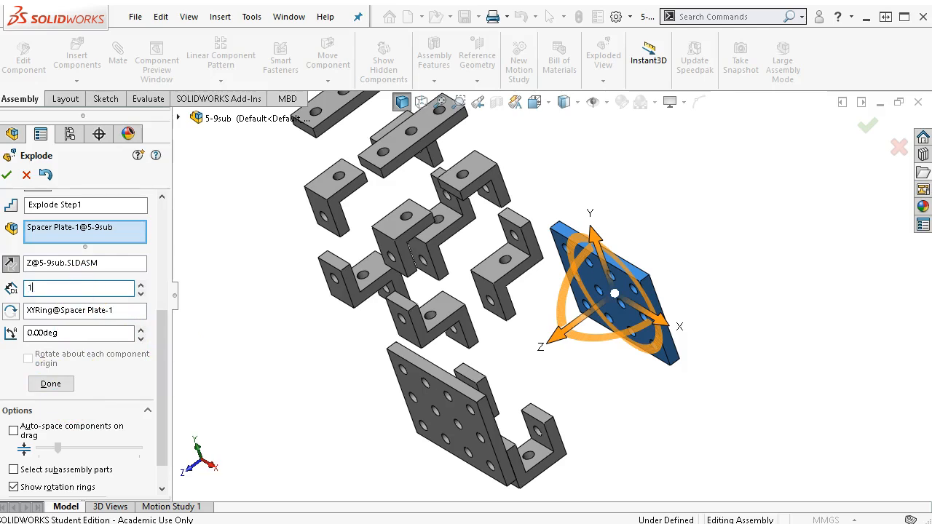
{"action": "key", "text": "Return"}
{"action": "left_click", "coordinate": [50, 383]}
Step: Explode the front plate, Spacer Plate-3, forward along the Z axis by 100 mm and complete the step
{"action": "left_click", "coordinate": [481, 413]}
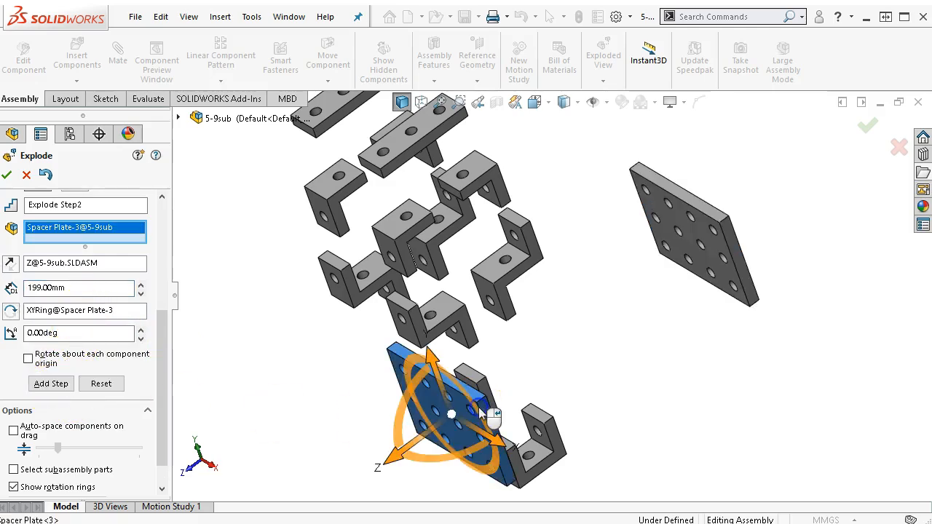
{"action": "left_click_drag", "start_coordinate": [313, 499], "coordinate": [219, 518]}
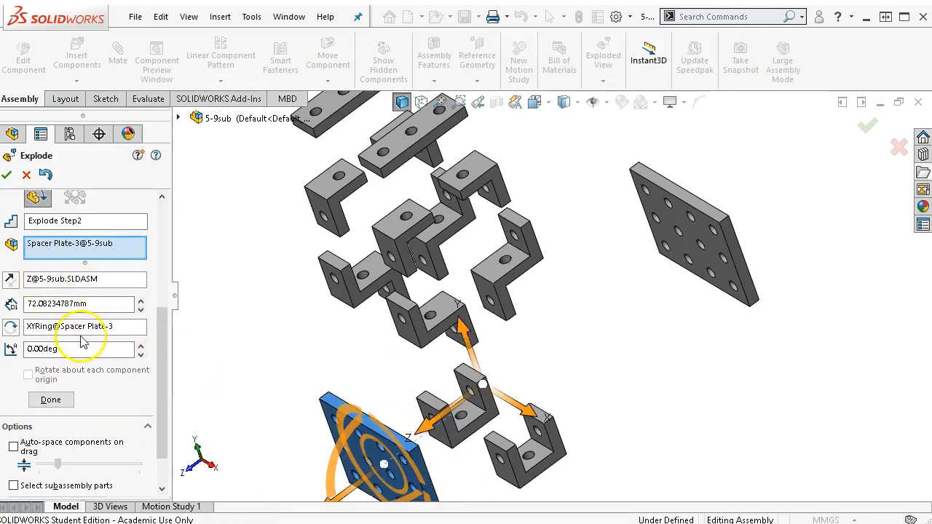
{"action": "scroll", "coordinate": [295, 394], "scroll_direction": "up", "scroll_amount": 1}
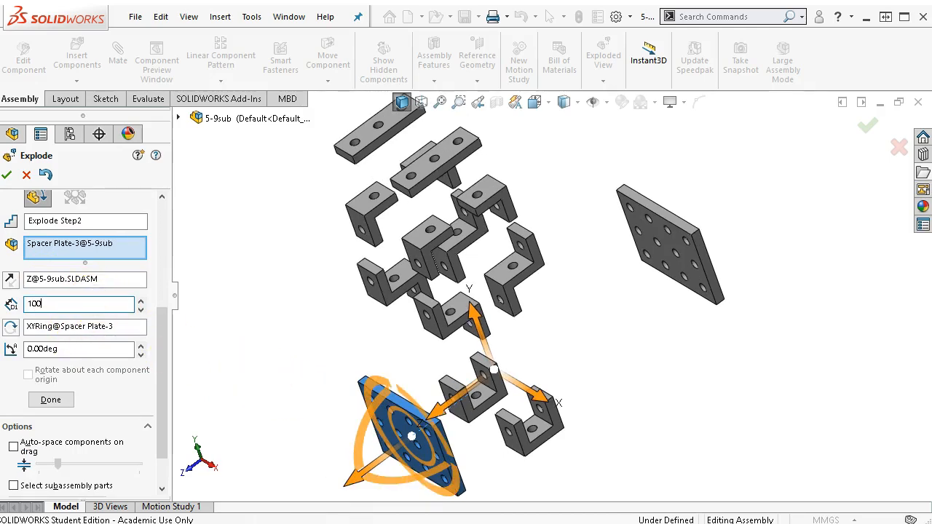
{"action": "left_click", "coordinate": [51, 400]}
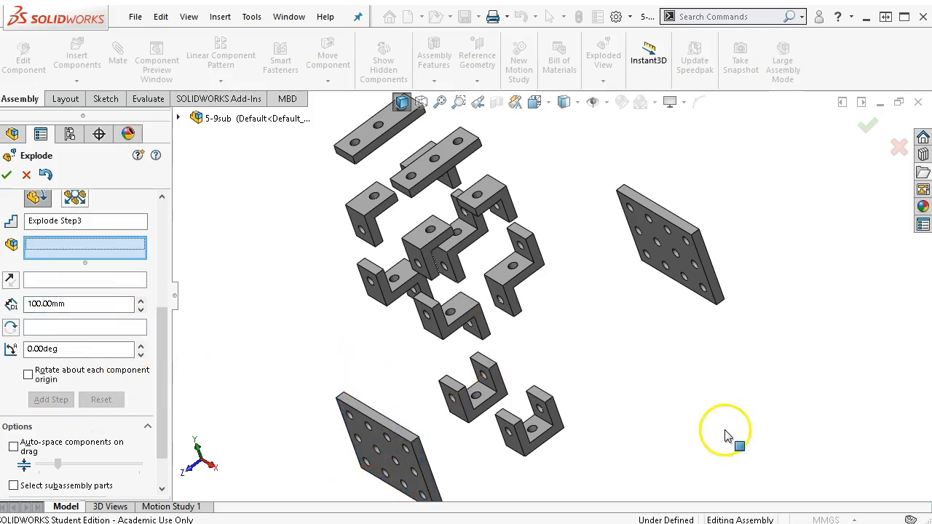
Step: Explode the upper front brackets, Bracket-9 and Bracket-10, about 163 mm forward along the Z axis
{"action": "key", "text": "ctrl+7"}
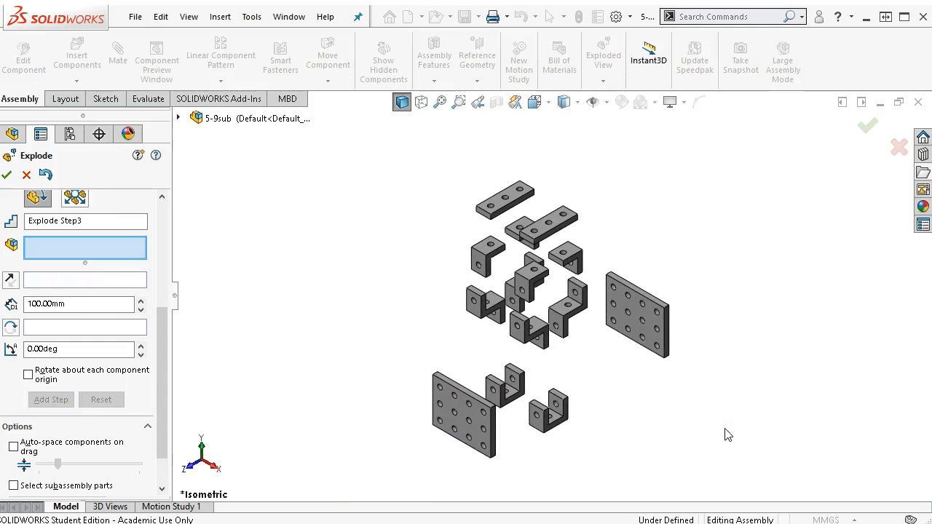
{"action": "scroll", "coordinate": [651, 335], "scroll_direction": "down", "scroll_amount": 2}
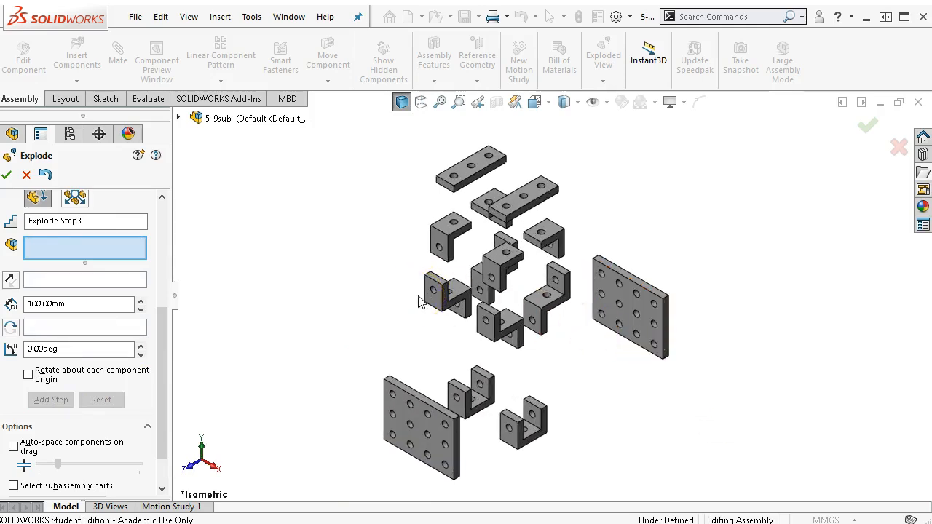
{"action": "left_click", "coordinate": [437, 235]}
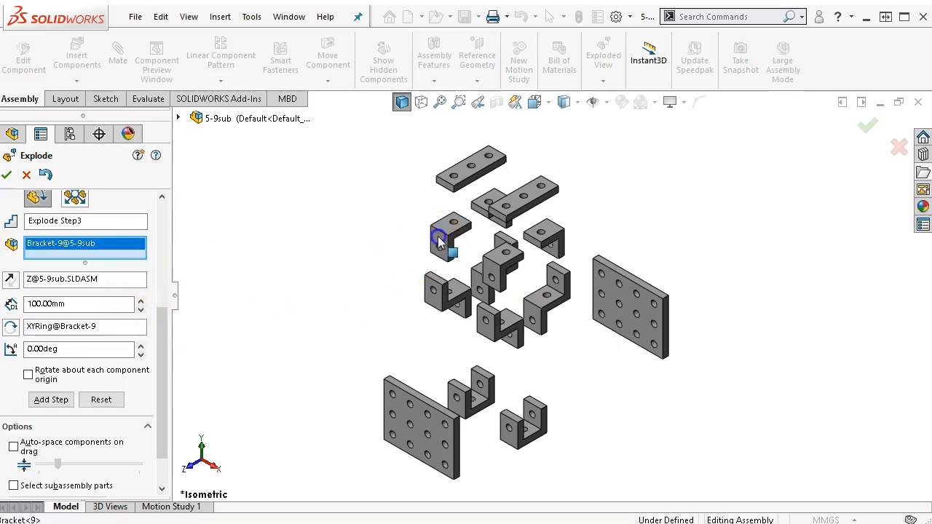
{"action": "left_click", "coordinate": [515, 260]}
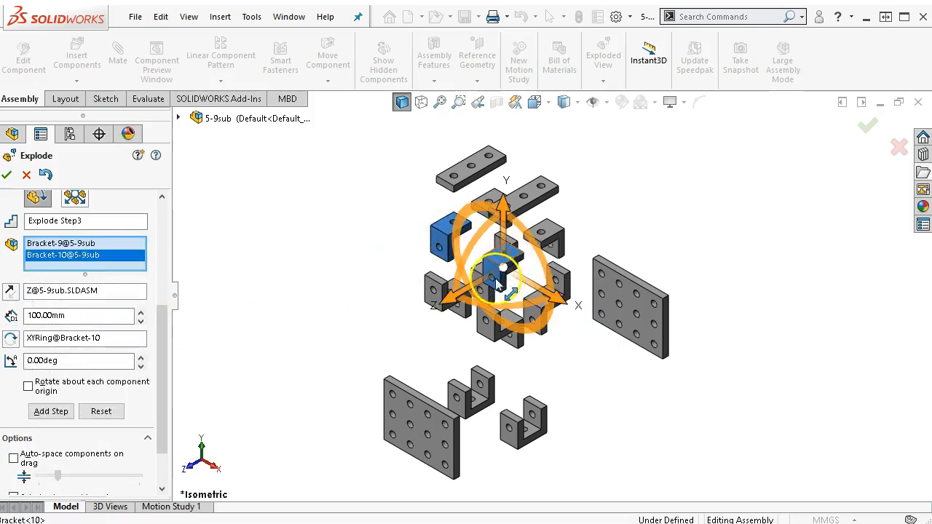
{"action": "left_click_drag", "start_coordinate": [447, 299], "coordinate": [343, 336]}
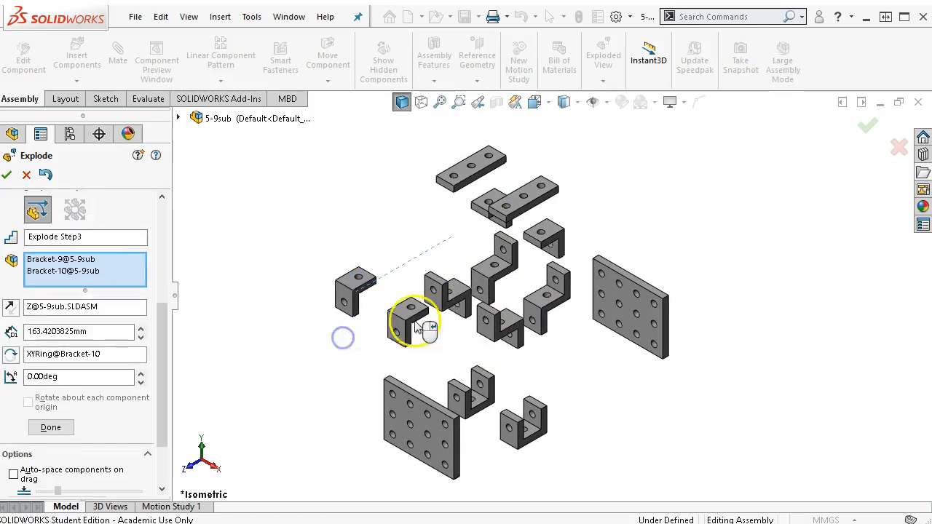
Step: Add Bracket-8 to the step and remove it again, set the explode distance to 80 mm and complete the step
{"action": "left_click", "coordinate": [492, 199]}
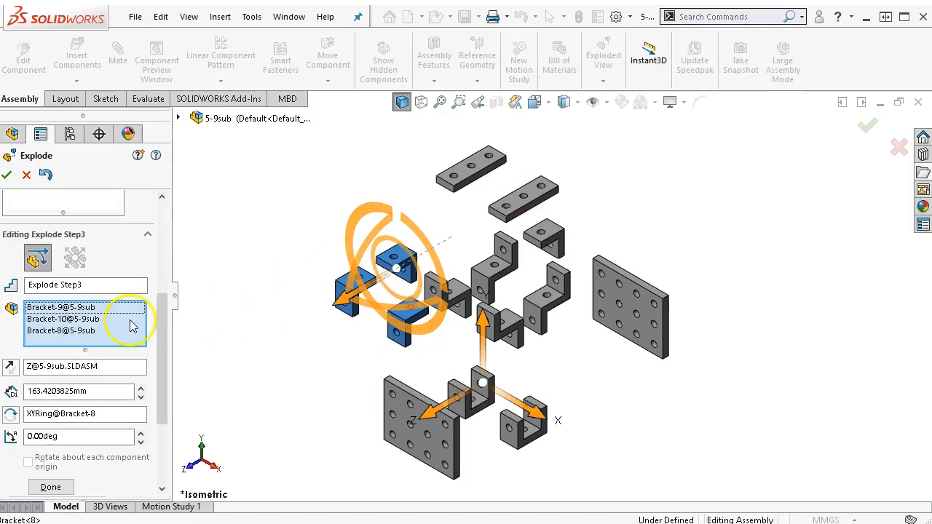
{"action": "key", "text": "Delete"}
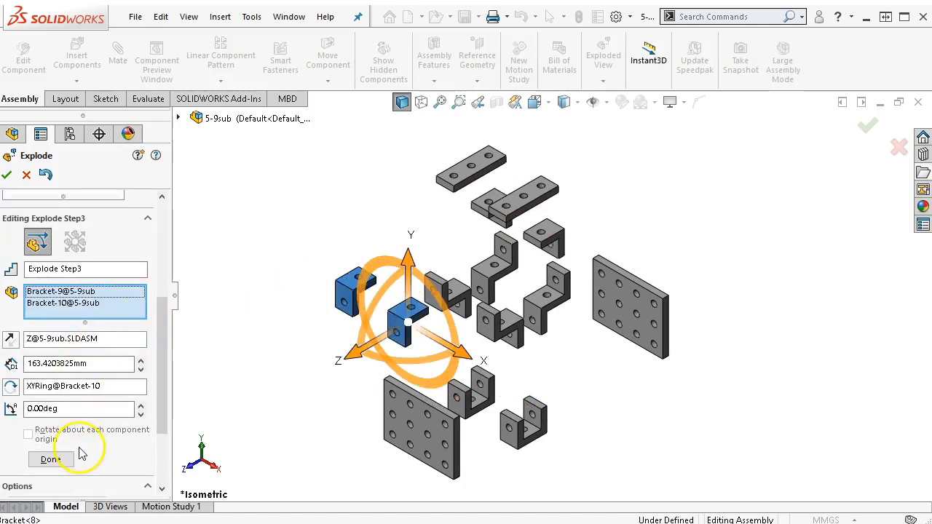
{"action": "double_click", "coordinate": [47, 367]}
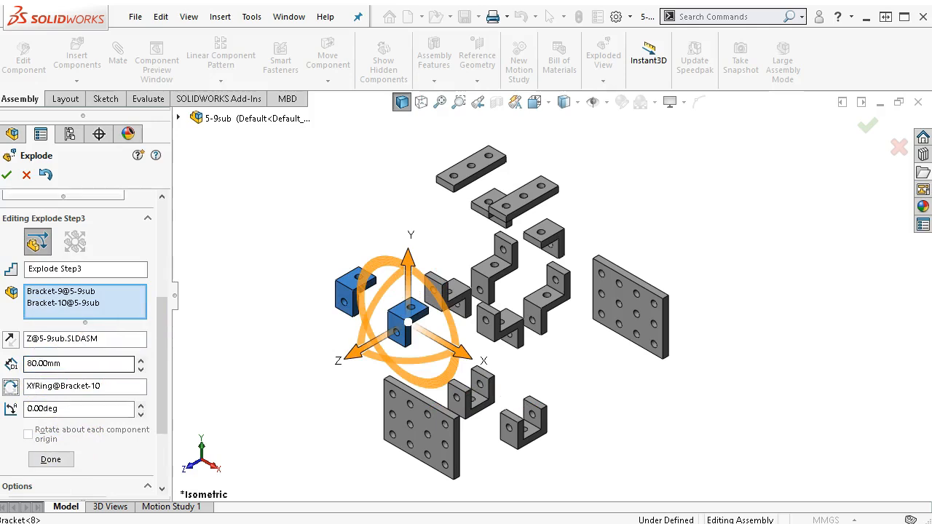
{"action": "left_click", "coordinate": [51, 459]}
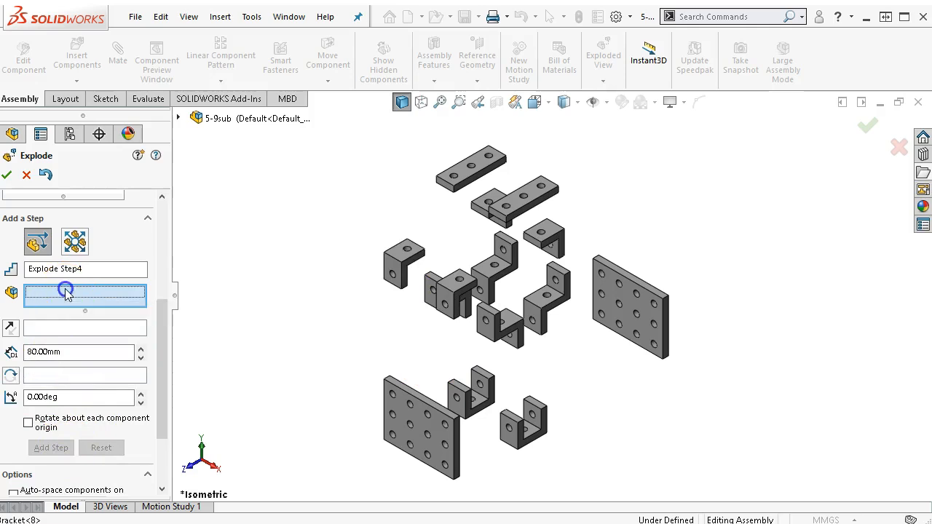
Step: Explode the upper rear brackets, Bracket-8 and Bracket-7, backward along the Z axis by 80 mm and complete the step
{"action": "left_click", "coordinate": [496, 202]}
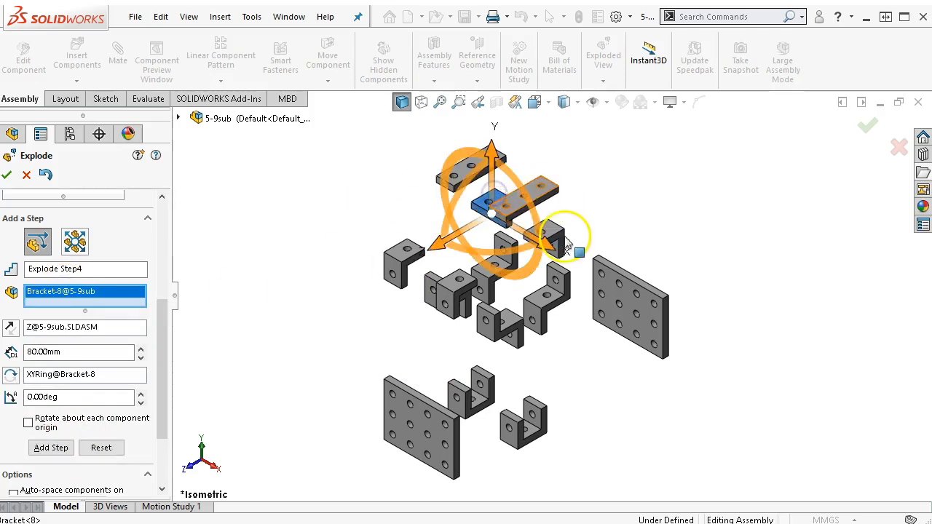
{"action": "left_click", "coordinate": [553, 235]}
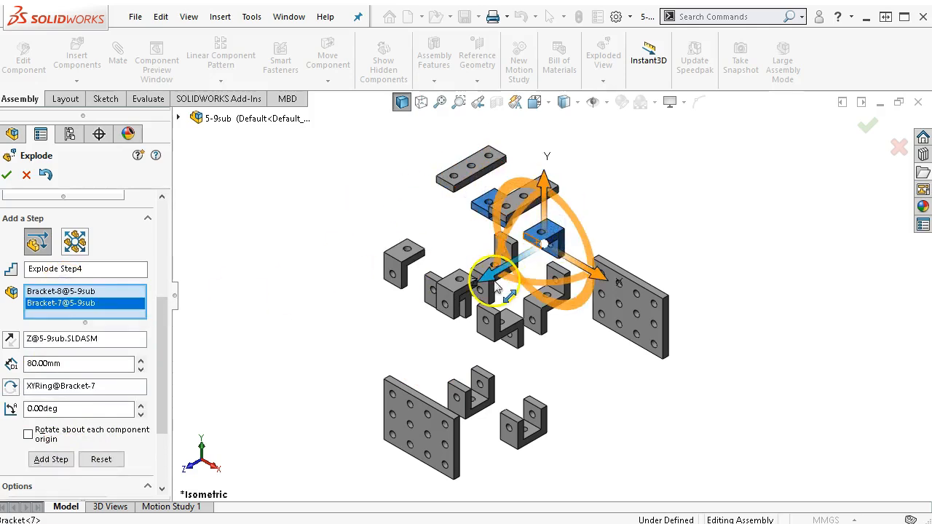
{"action": "left_click_drag", "start_coordinate": [495, 284], "coordinate": [547, 249]}
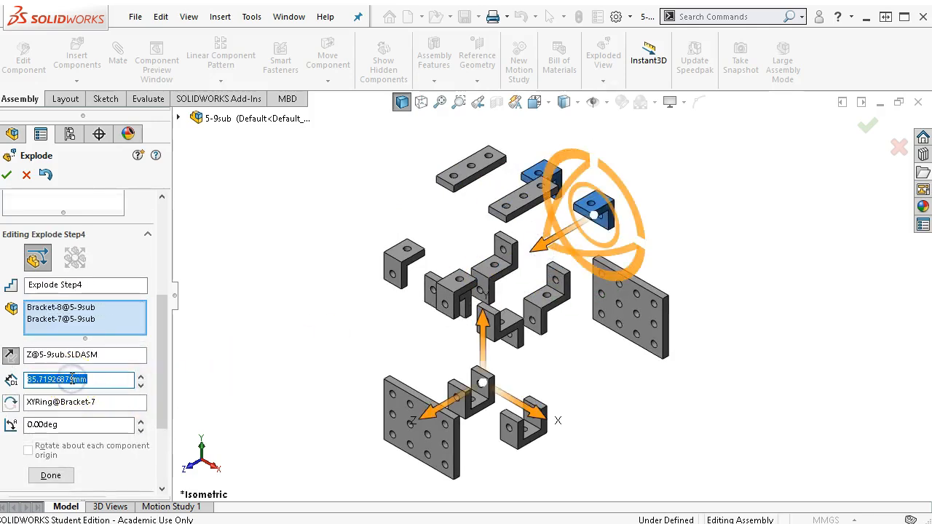
{"action": "type", "text": "80"}
{"action": "key", "text": "Return"}
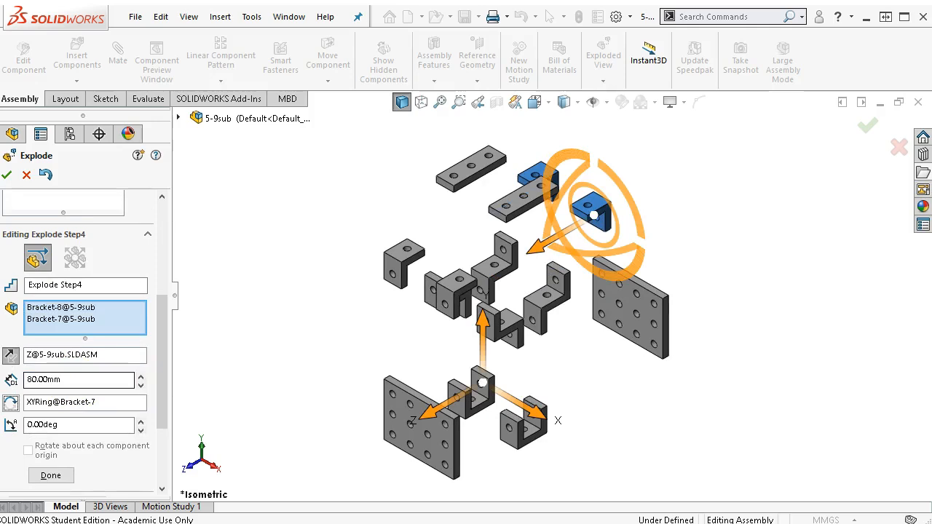
{"action": "left_click", "coordinate": [51, 476]}
Step: Review the list of explode steps and accept the exploded view
{"action": "left_click_drag", "start_coordinate": [163, 357], "coordinate": [165, 255]}
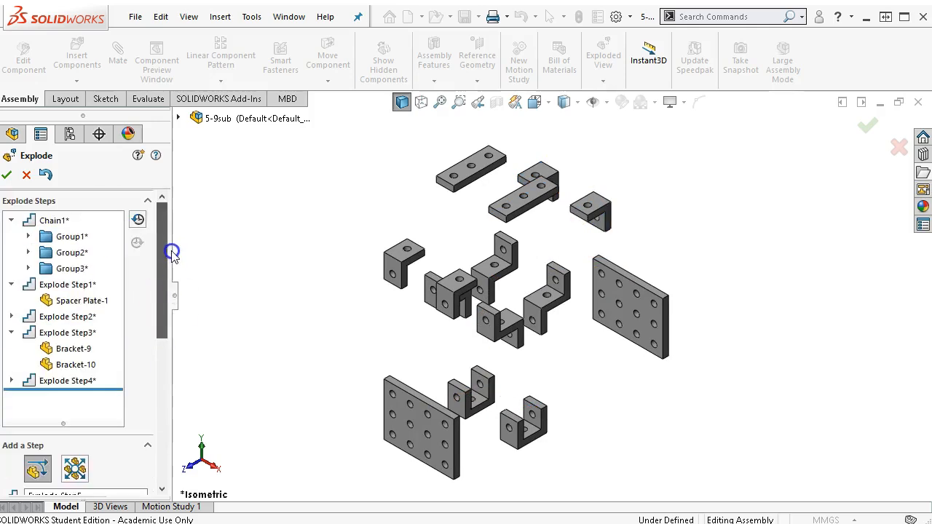
{"action": "left_click", "coordinate": [7, 175]}
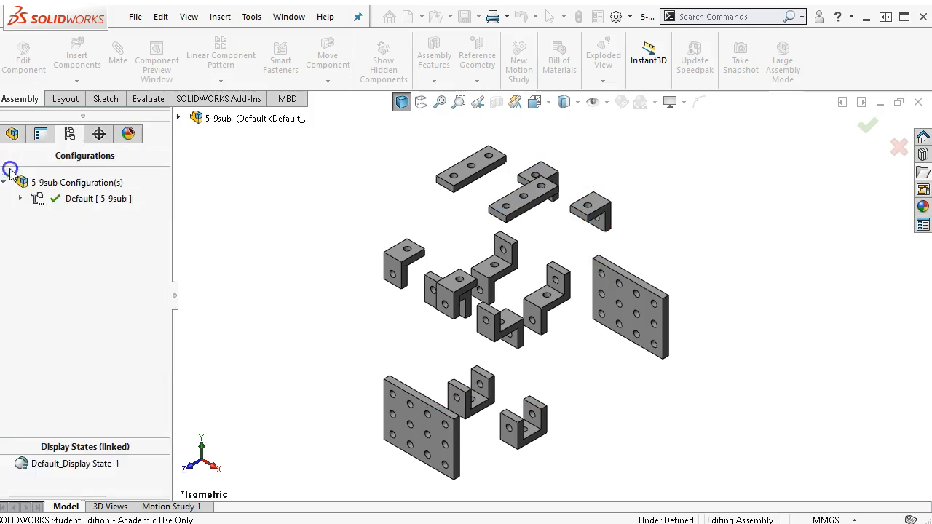
{"action": "left_click", "coordinate": [790, 411]}
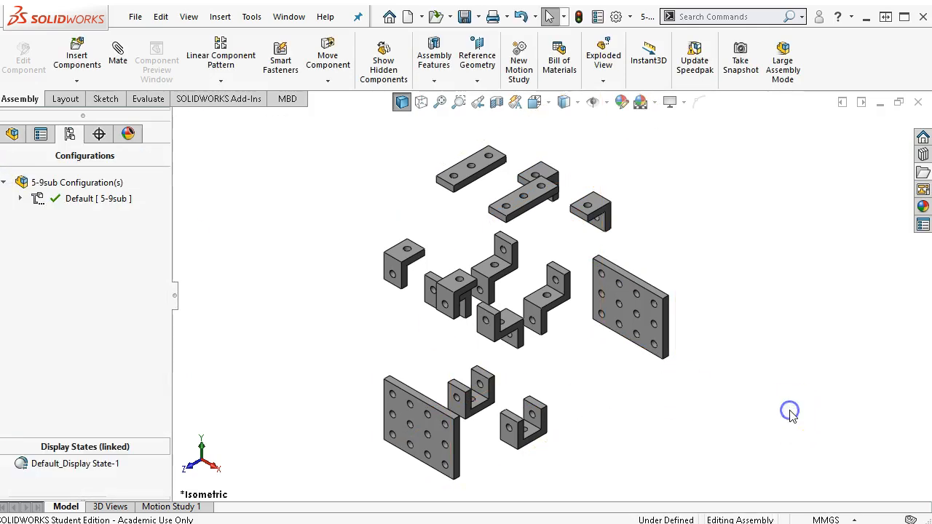
Step: Switch the view orientation to Trimetric and to Dimetric to compare how the exploded parts appear
{"action": "left_click", "coordinate": [547, 102]}
{"action": "left_click", "coordinate": [631, 143]}
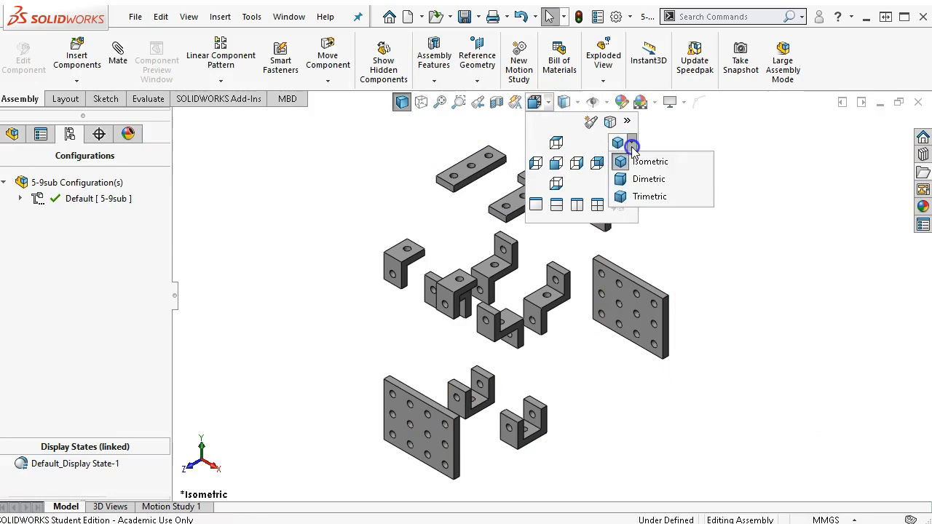
{"action": "left_click", "coordinate": [647, 197]}
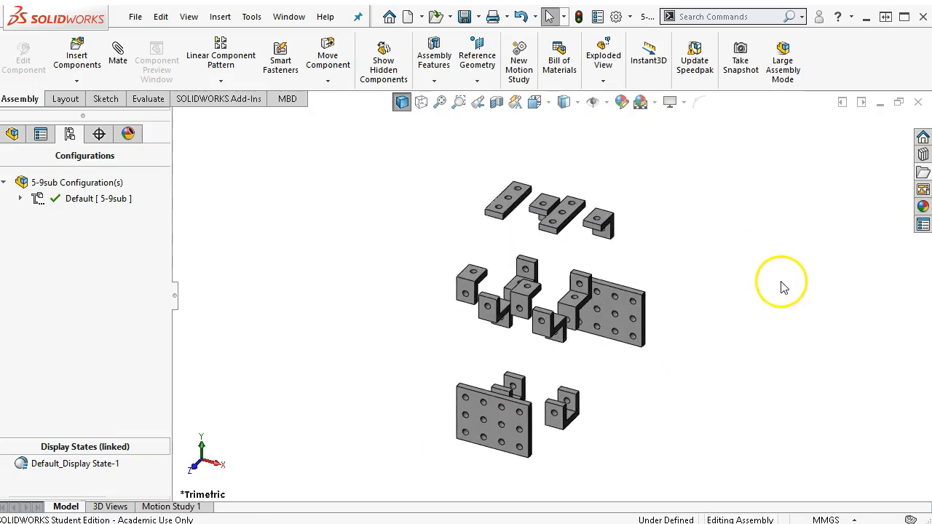
{"action": "left_click", "coordinate": [576, 105]}
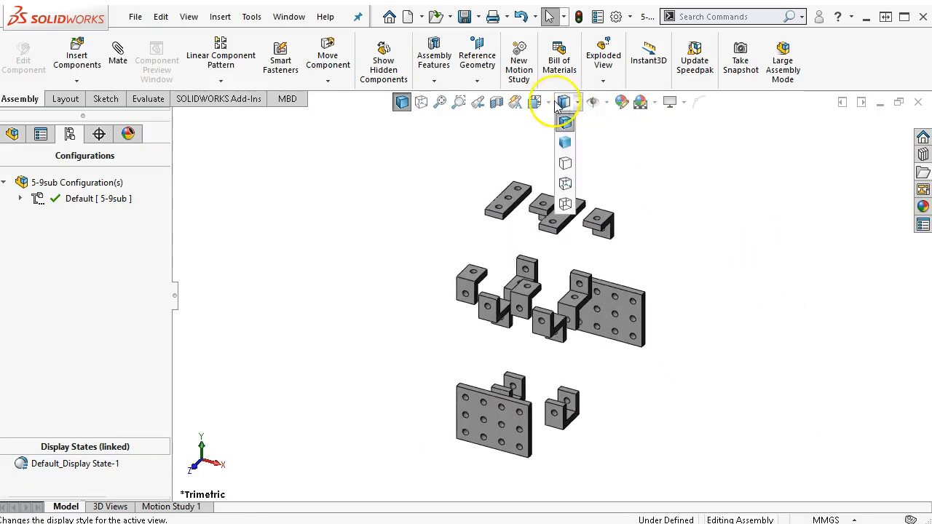
{"action": "left_click", "coordinate": [546, 104]}
{"action": "left_click", "coordinate": [547, 106]}
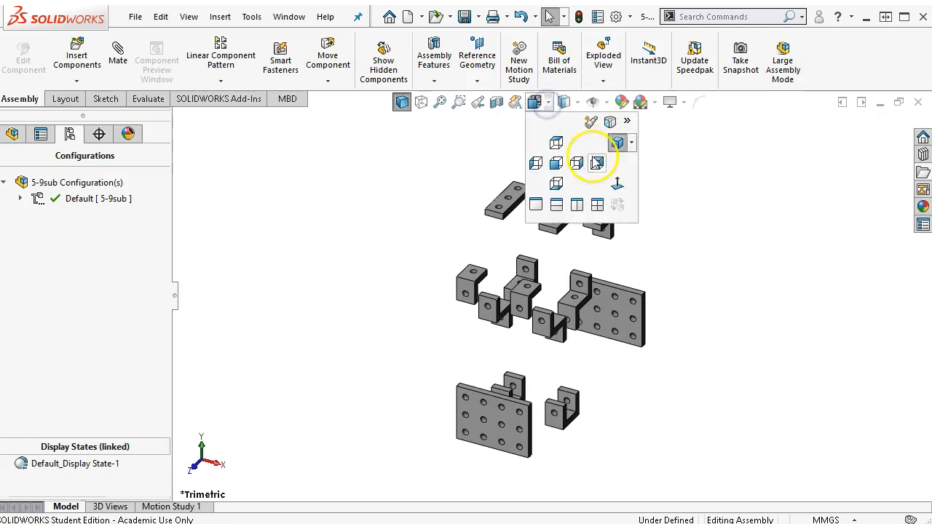
{"action": "left_click", "coordinate": [633, 142]}
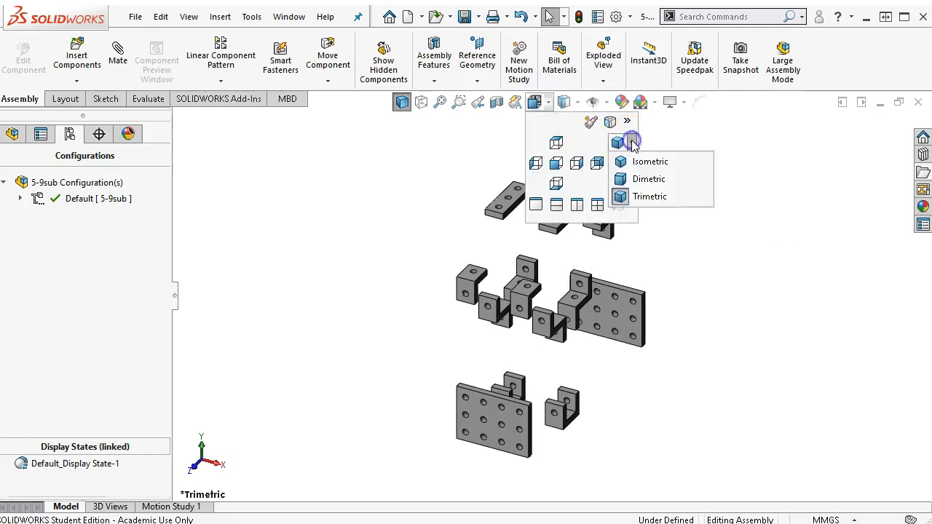
{"action": "left_click", "coordinate": [638, 178]}
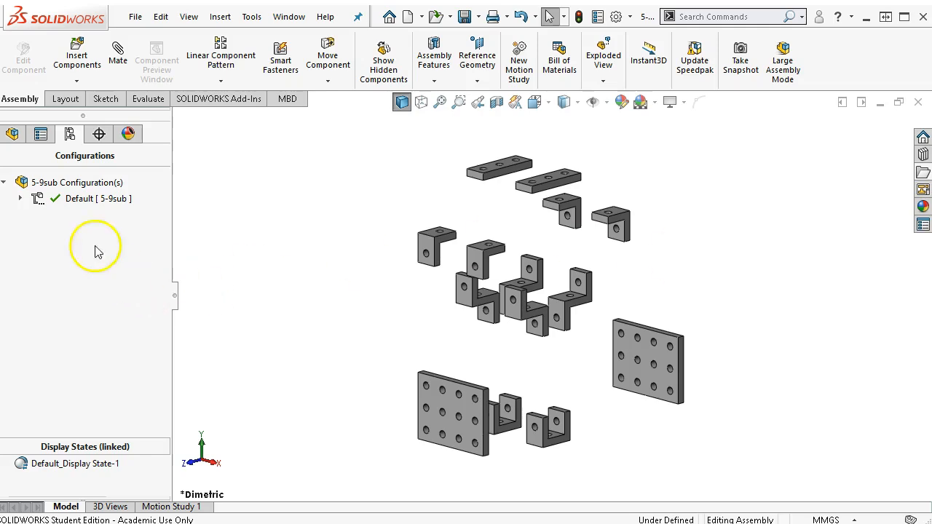
Step: Expand the exploded view's steps, start an explode line sketch, and pick Spacer Plate-1's lower corner hole edge as the route line's start
{"action": "left_click", "coordinate": [21, 199]}
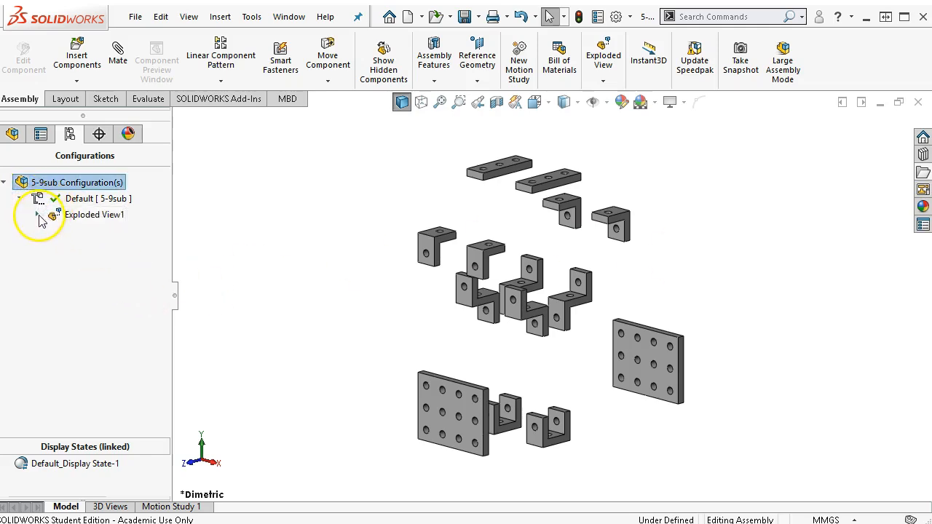
{"action": "left_click", "coordinate": [38, 215]}
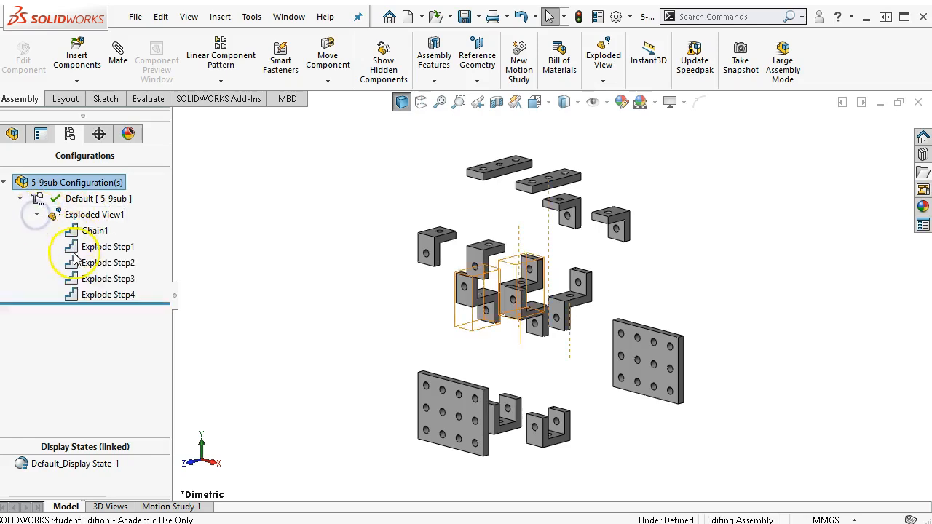
{"action": "left_click", "coordinate": [612, 84]}
{"action": "left_click", "coordinate": [627, 123]}
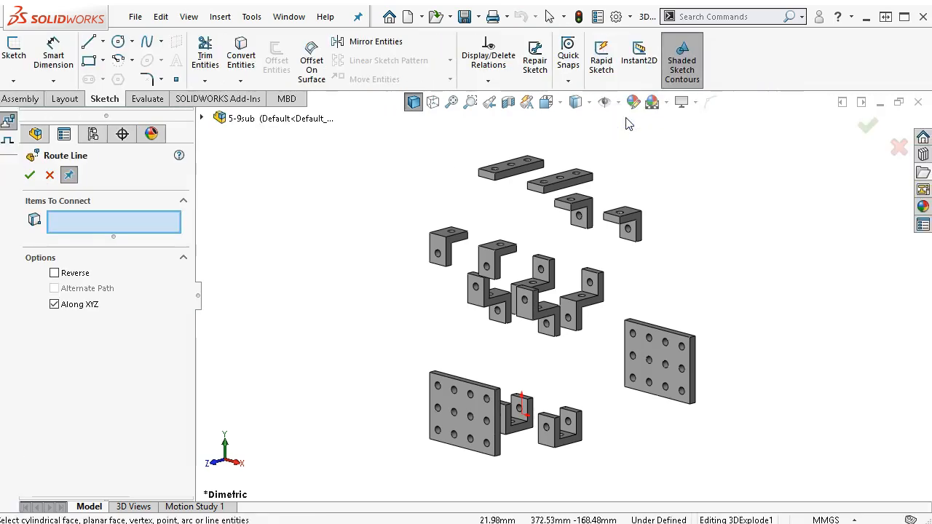
{"action": "middle_click_drag", "start_coordinate": [292, 316], "coordinate": [269, 338]}
{"action": "scroll", "coordinate": [610, 361], "scroll_direction": "down", "scroll_amount": 4}
{"action": "scroll", "coordinate": [718, 374], "scroll_direction": "down", "scroll_amount": 2}
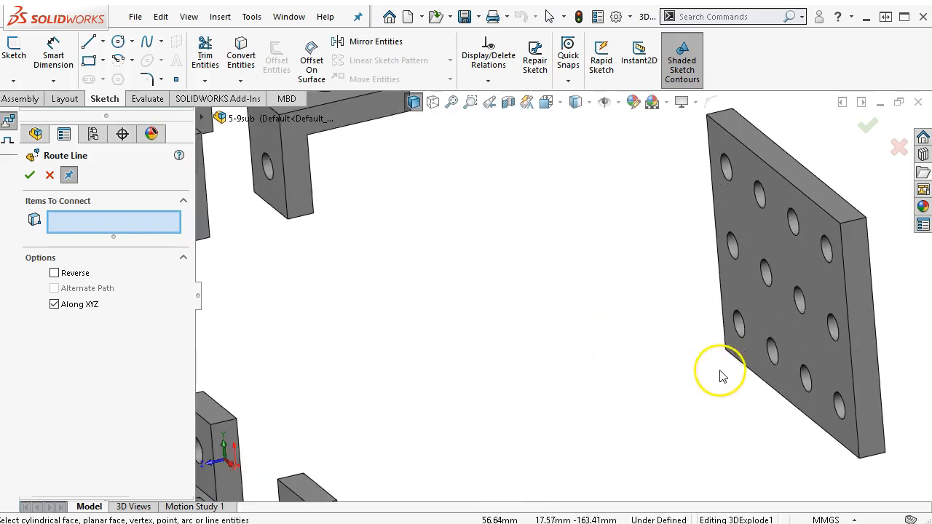
{"action": "left_click", "coordinate": [739, 325]}
{"action": "middle_click_drag", "start_coordinate": [725, 371], "coordinate": [395, 406]}
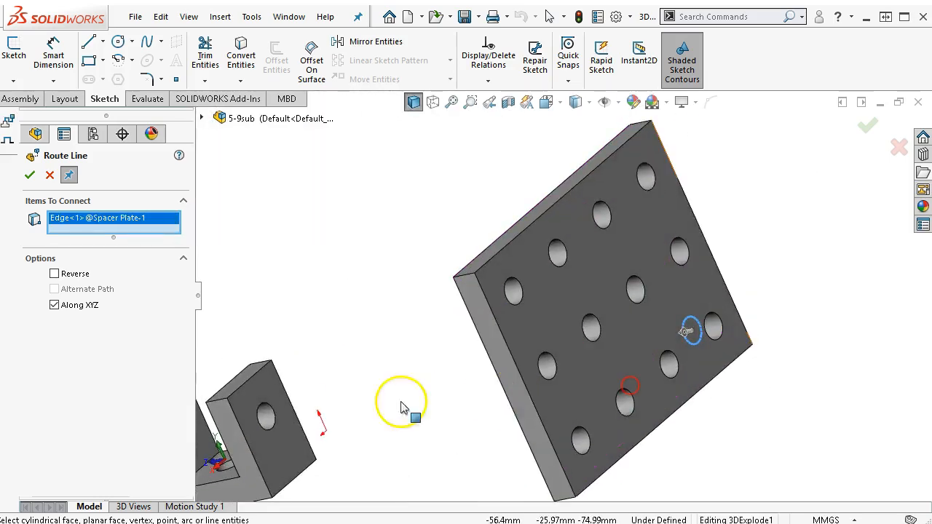
Step: Route the explode line through both aligned holes of Bracket-1 to the matching hole of Spacer Plate-3, with Along XYZ turned off
{"action": "left_click", "coordinate": [264, 418]}
{"action": "scroll", "coordinate": [364, 441], "scroll_direction": "down", "scroll_amount": 4}
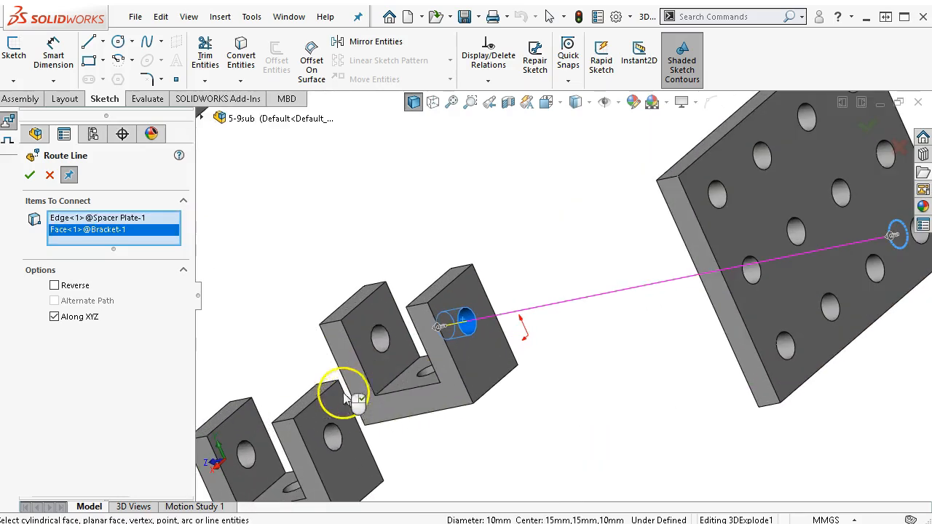
{"action": "left_click", "coordinate": [380, 339]}
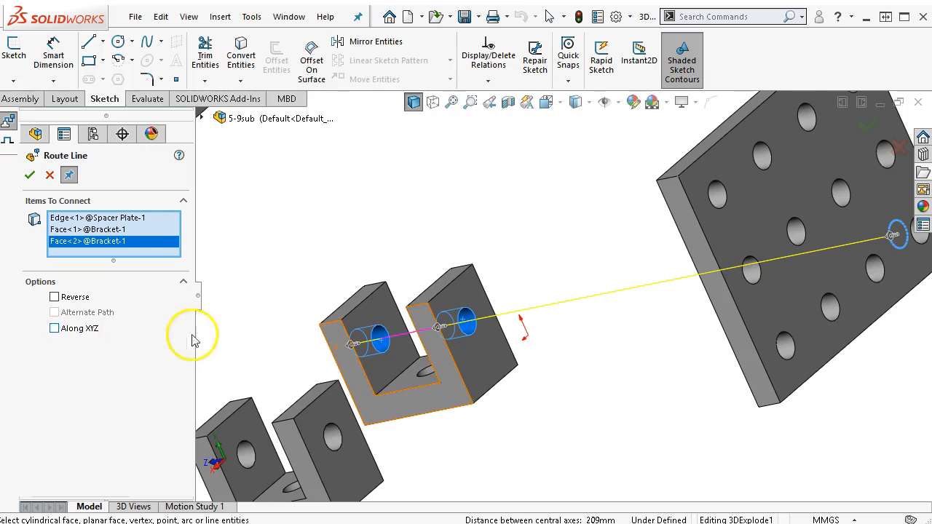
{"action": "scroll", "coordinate": [337, 352], "scroll_direction": "up", "scroll_amount": 2}
{"action": "scroll", "coordinate": [337, 353], "scroll_direction": "down", "scroll_amount": 2}
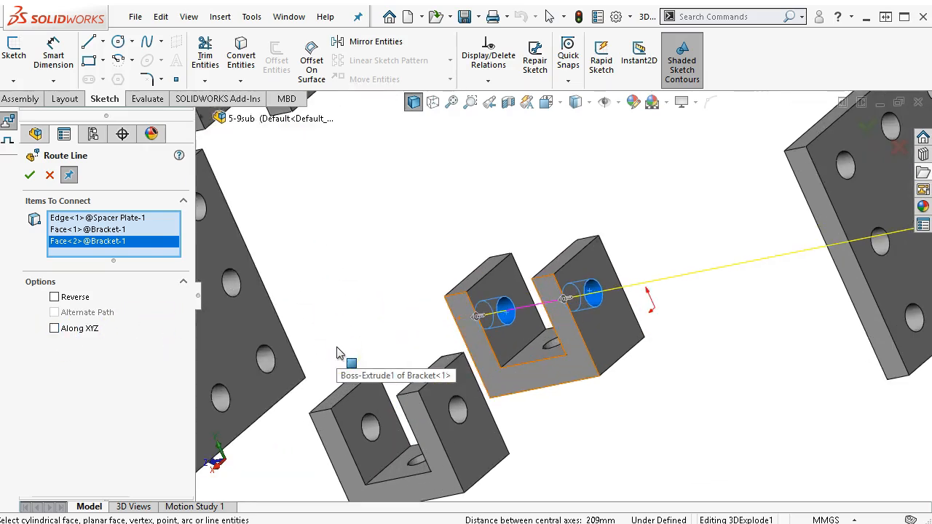
{"action": "left_click", "coordinate": [265, 358]}
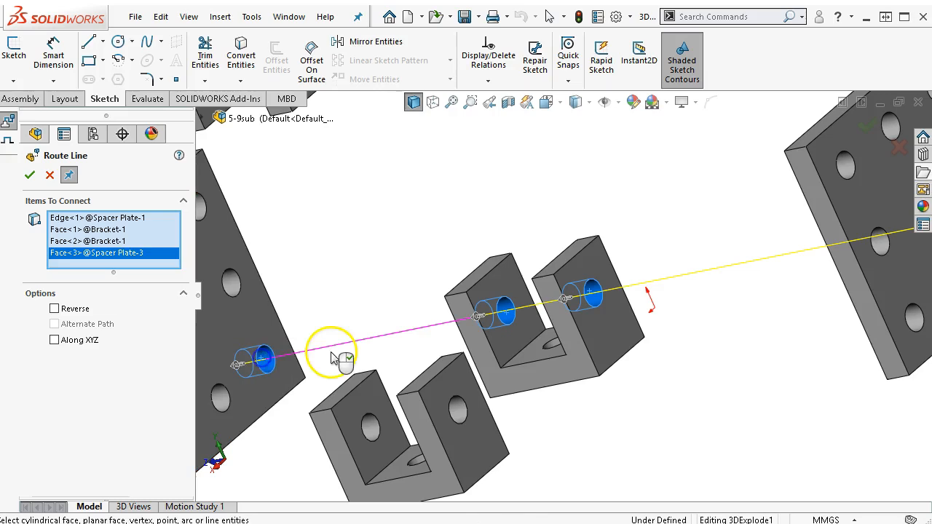
{"action": "left_click", "coordinate": [31, 176]}
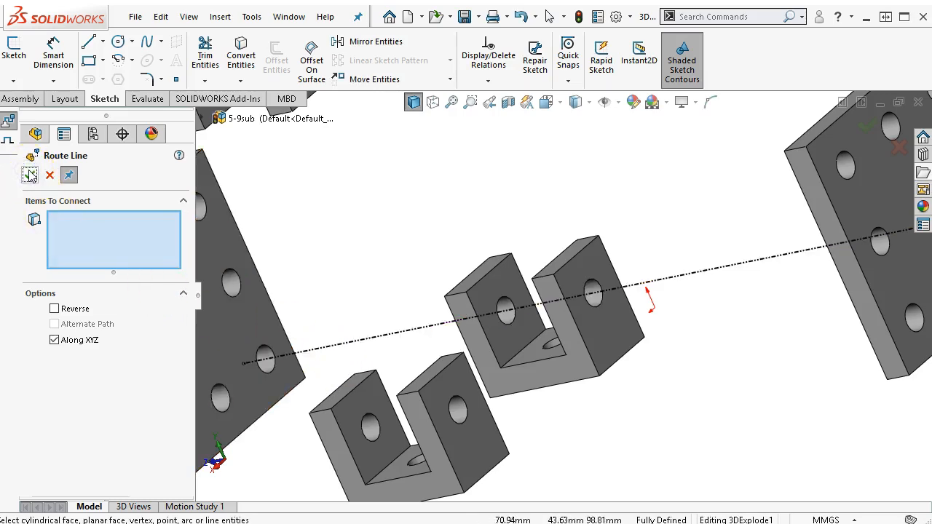
Step: Close the Route Line command and show the whole assembly in the isometric view
{"action": "left_click", "coordinate": [30, 177]}
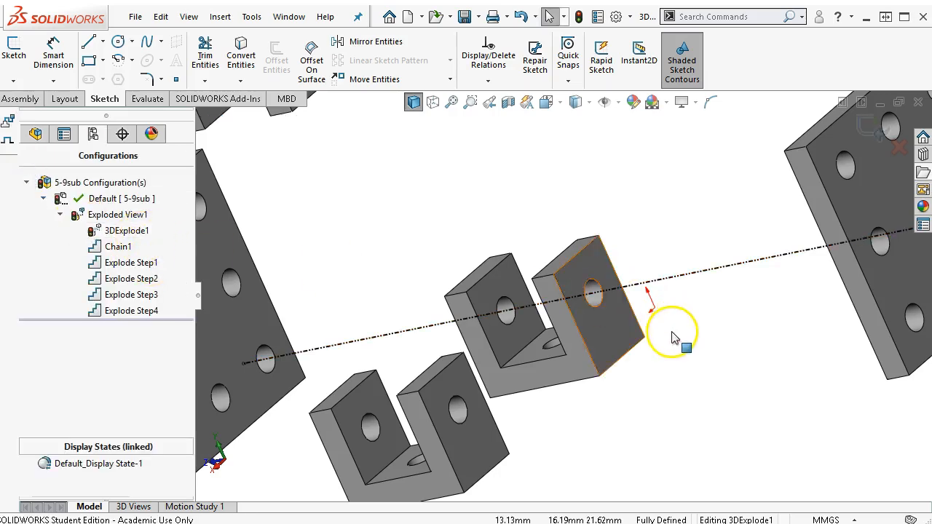
{"action": "scroll", "coordinate": [681, 330], "scroll_direction": "up", "scroll_amount": 2}
{"action": "left_click", "coordinate": [758, 361]}
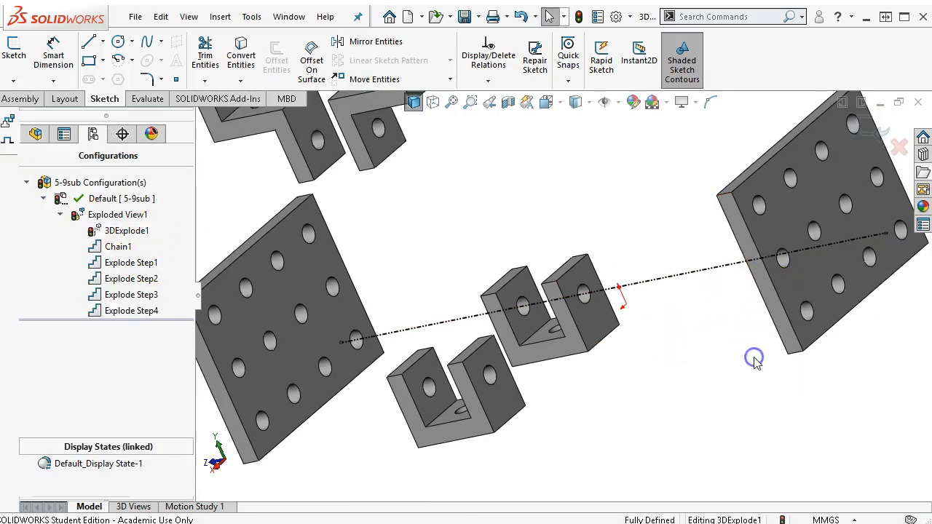
{"action": "key", "text": "ctrl+7"}
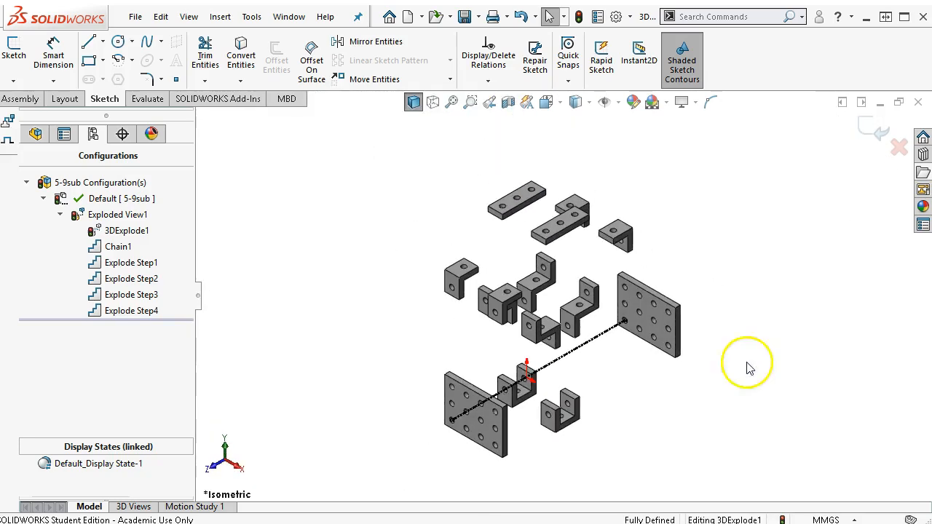
{"action": "left_click", "coordinate": [140, 233]}
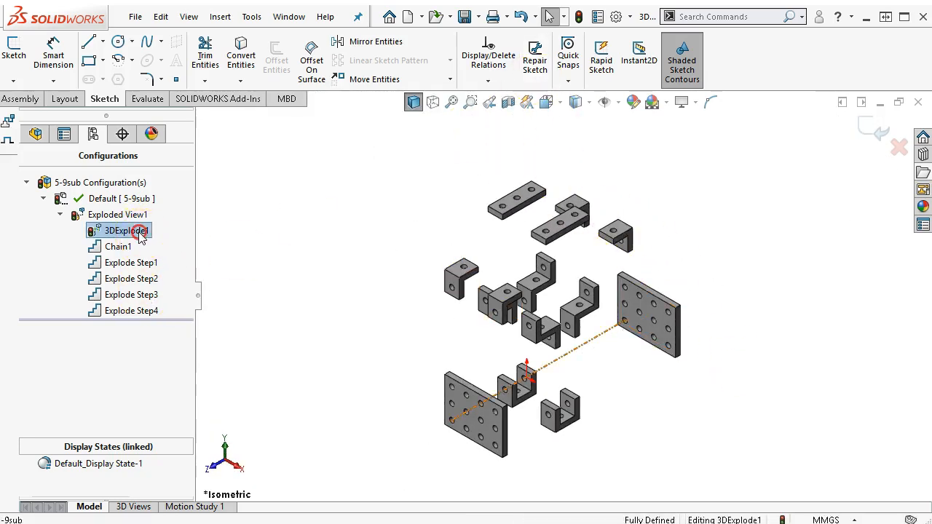
{"action": "right_click", "coordinate": [140, 238]}
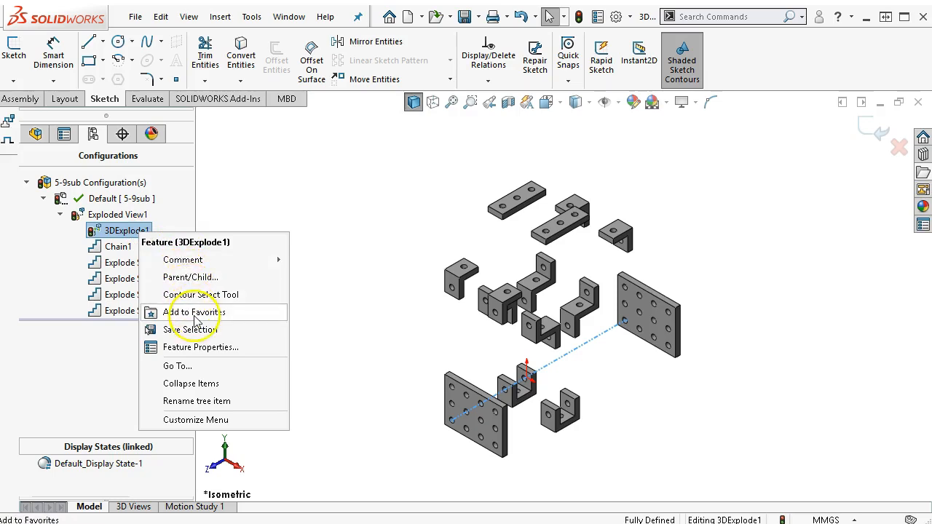
{"action": "left_click", "coordinate": [252, 206]}
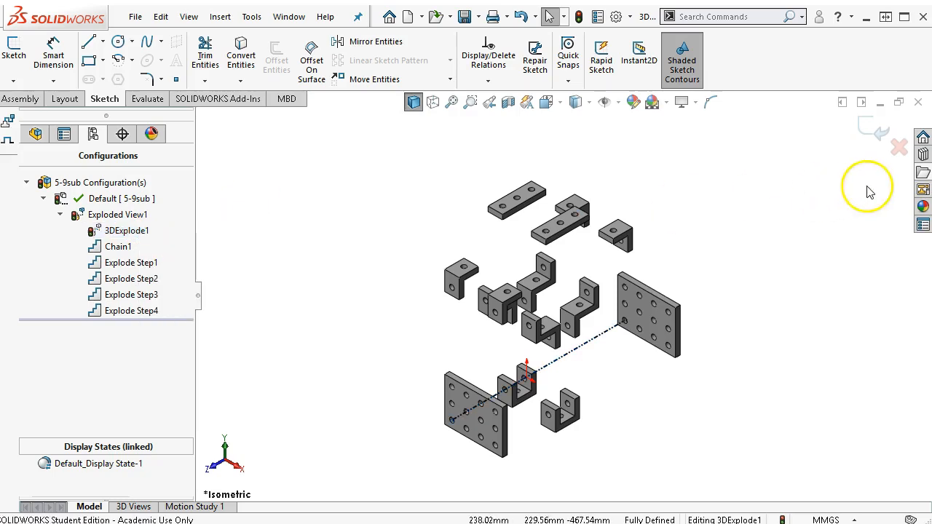
Step: Start a centerline at the lower outer corner hole of the back 3x4-hole plate, opposite the existing route line, with YZ as sketch plane
{"action": "scroll", "coordinate": [580, 390], "scroll_direction": "down", "scroll_amount": 1}
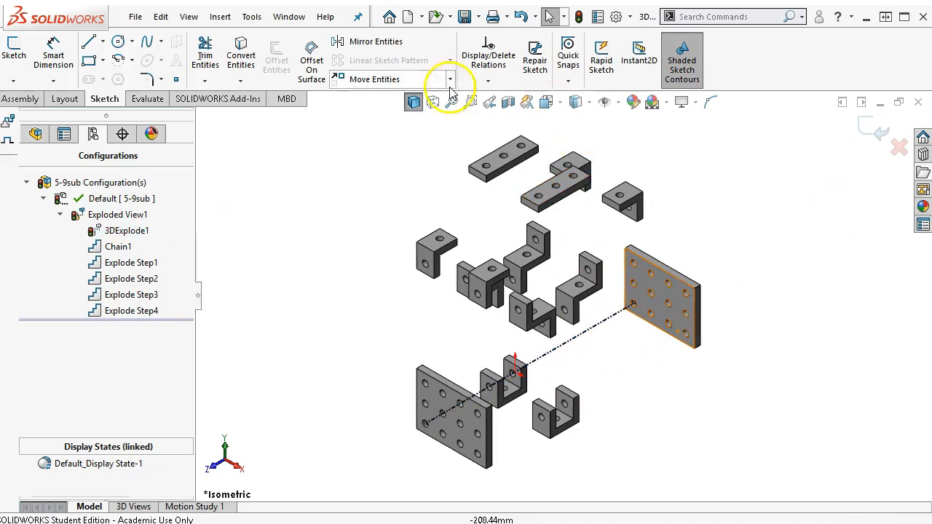
{"action": "left_click", "coordinate": [103, 42]}
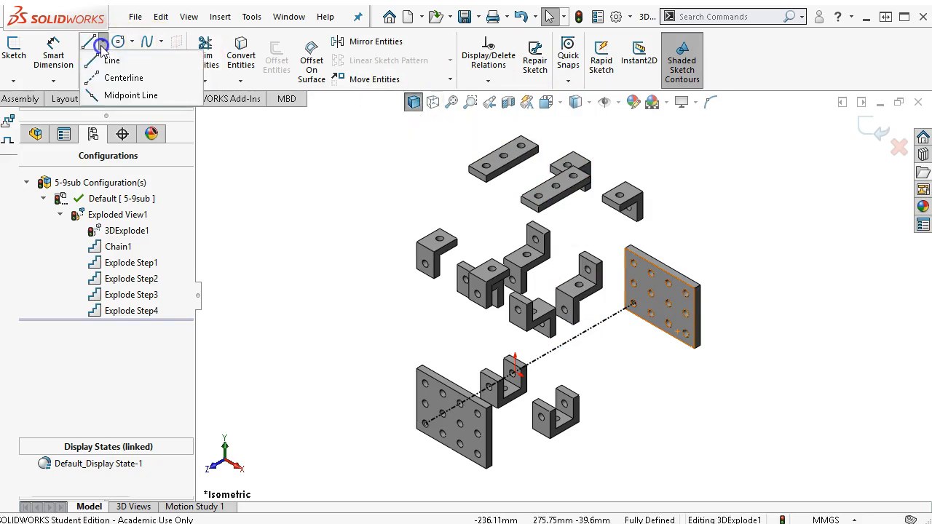
{"action": "left_click", "coordinate": [109, 77]}
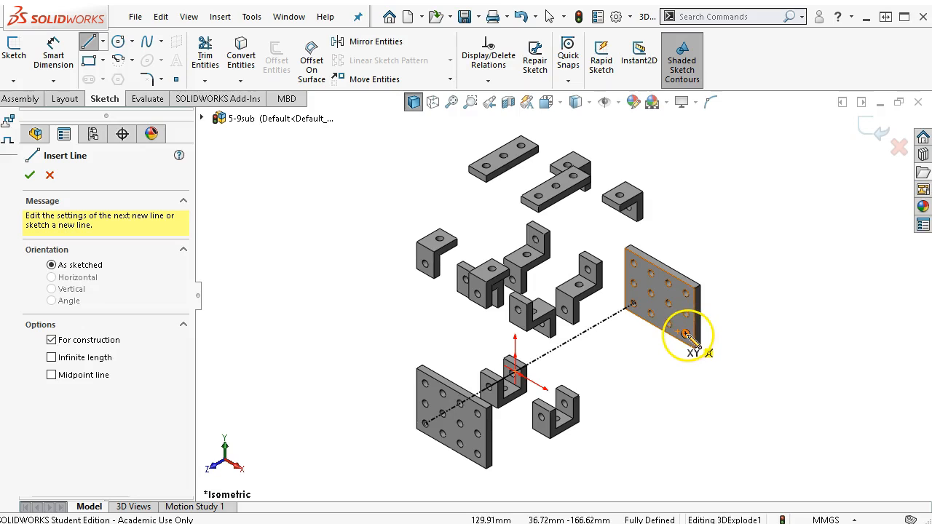
{"action": "scroll", "coordinate": [685, 334], "scroll_direction": "down", "scroll_amount": 8}
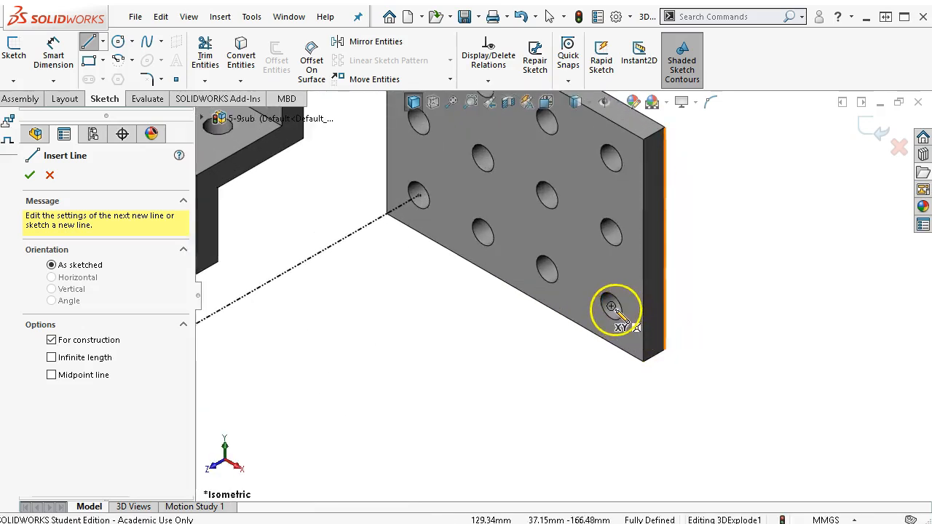
{"action": "left_click", "coordinate": [612, 309]}
{"action": "scroll", "coordinate": [480, 381], "scroll_direction": "up", "scroll_amount": 3}
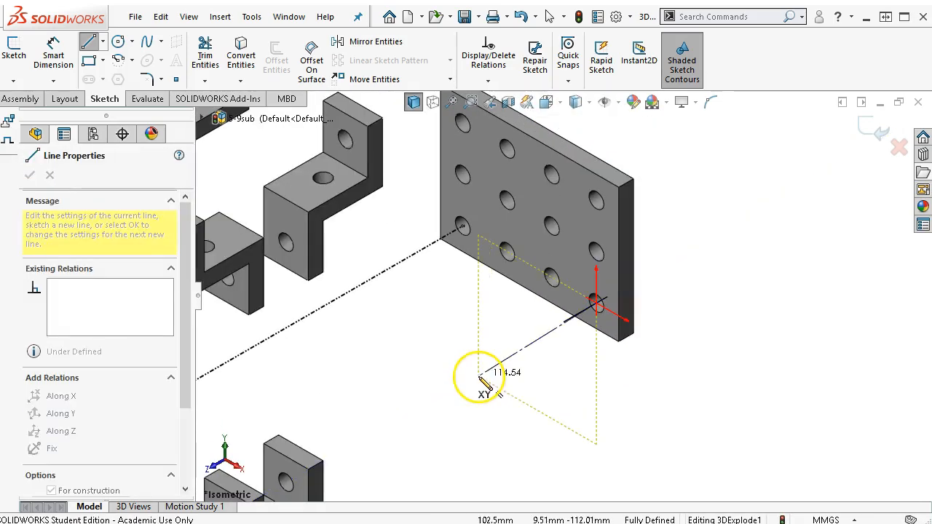
{"action": "key", "text": "Tab"}
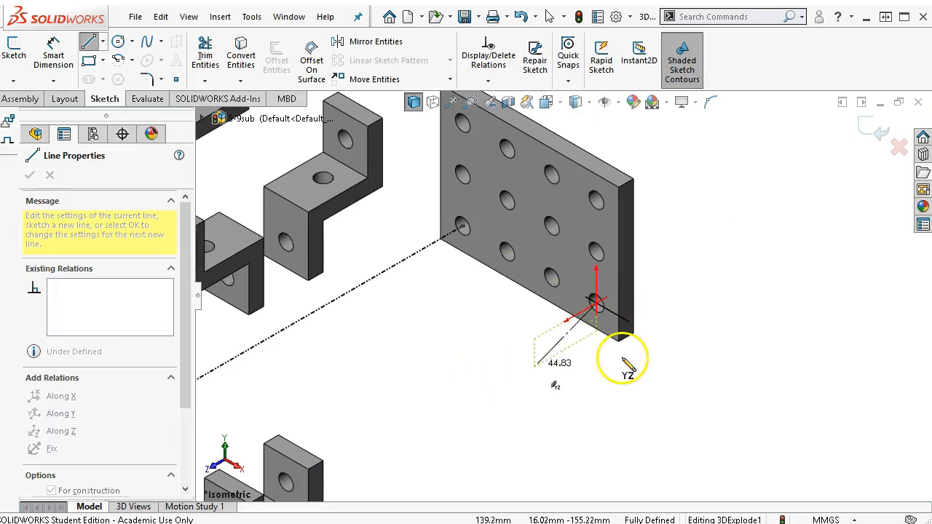
Step: Run the centerline along Z through the second C-bracket to the matching lower corner hole of the front plate, ending in the isometric view
{"action": "scroll", "coordinate": [474, 379], "scroll_direction": "up", "scroll_amount": 5}
{"action": "middle_click_drag", "start_coordinate": [428, 384], "coordinate": [341, 371]}
{"action": "left_click", "coordinate": [352, 396]}
{"action": "scroll", "coordinate": [354, 399], "scroll_direction": "down", "scroll_amount": 10}
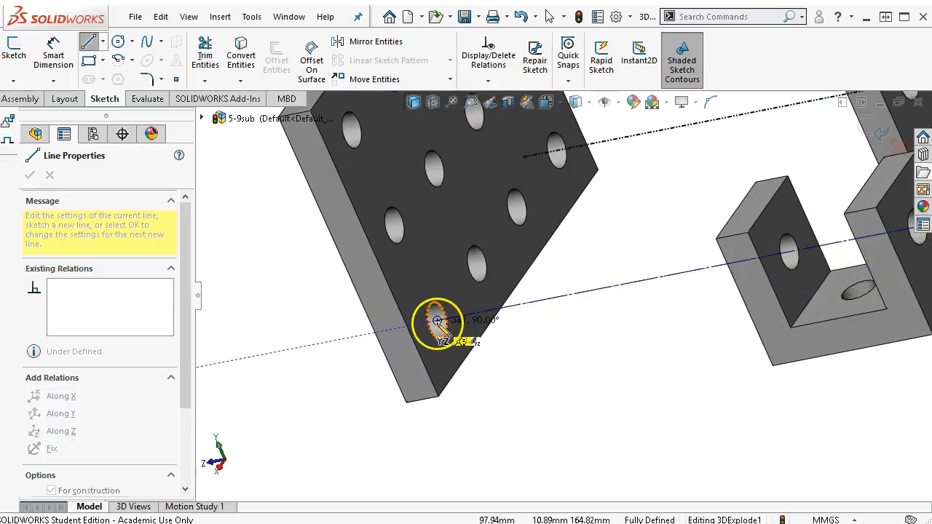
{"action": "left_click", "coordinate": [436, 321]}
{"action": "right_click", "coordinate": [579, 391]}
{"action": "left_click", "coordinate": [612, 403]}
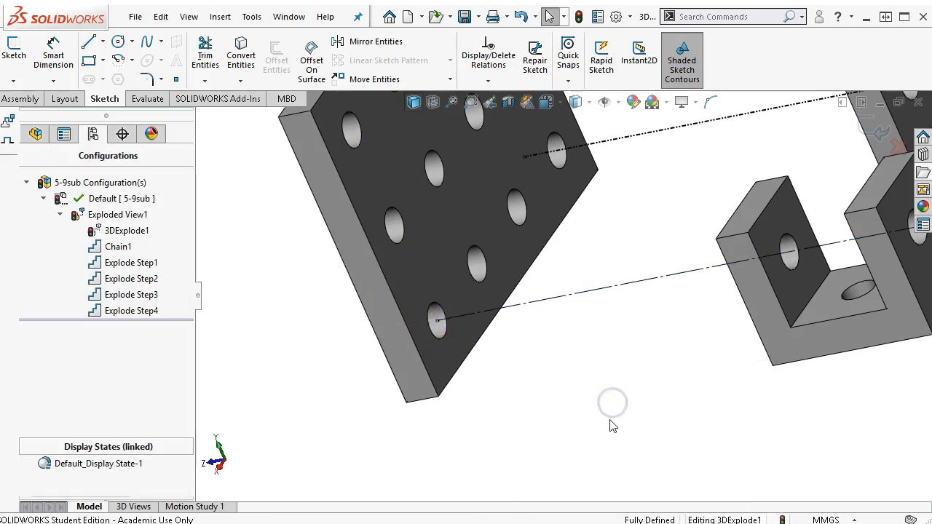
{"action": "key", "text": "ctrl+7"}
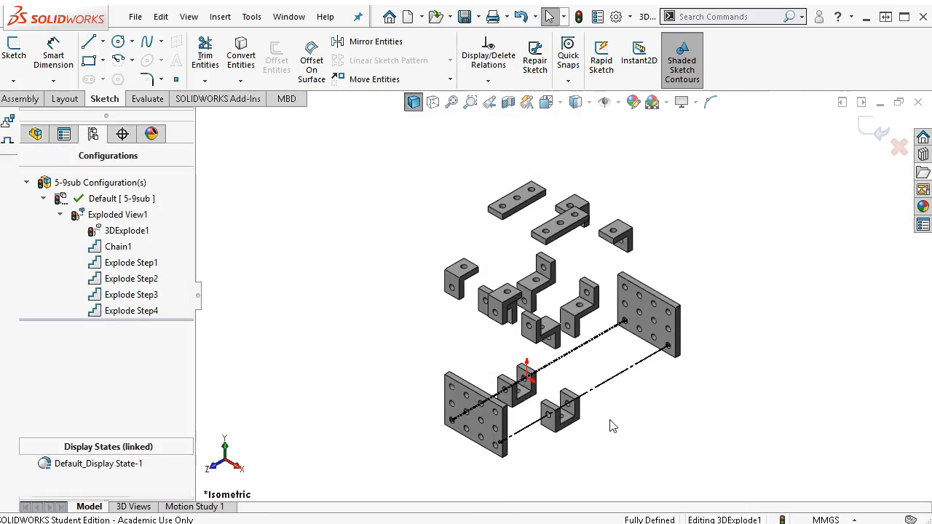
{"action": "scroll", "coordinate": [414, 325], "scroll_direction": "down", "scroll_amount": 2}
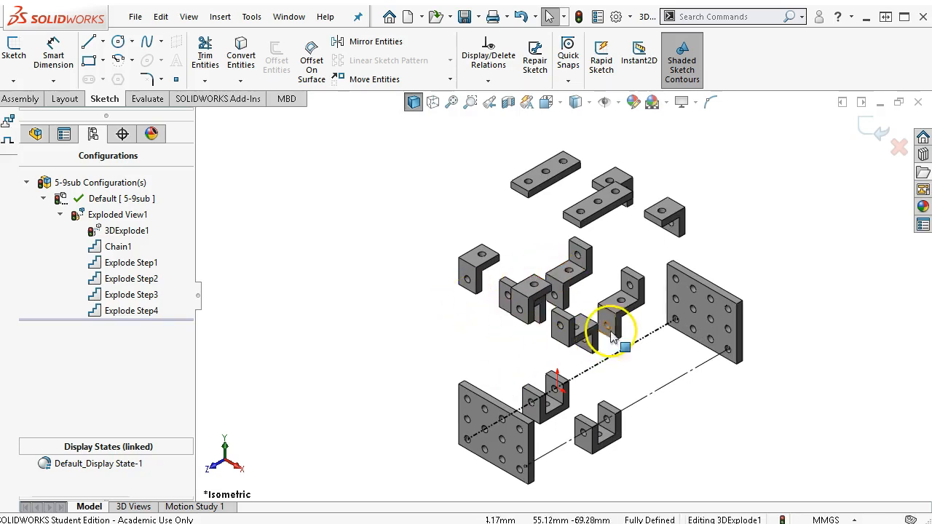
{"action": "mouse_move", "coordinate": [725, 356]}
{"action": "middle_mouse_down"}
{"action": "mouse_move", "coordinate": [708, 260]}
{"action": "mouse_move", "coordinate": [662, 267]}
{"action": "mouse_move", "coordinate": [655, 309]}
{"action": "mouse_move", "coordinate": [639, 323]}
{"action": "mouse_move", "coordinate": [626, 318]}
{"action": "middle_mouse_up"}
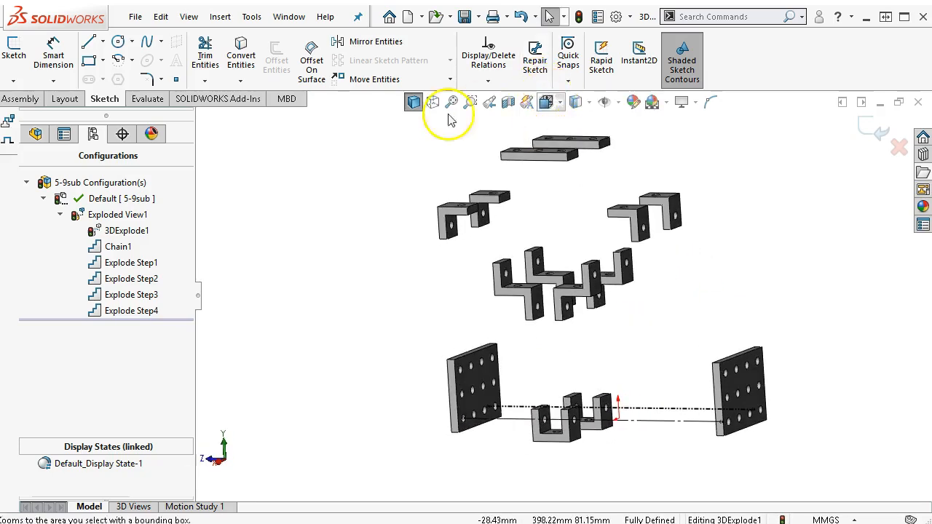
{"action": "left_click", "coordinate": [19, 101]}
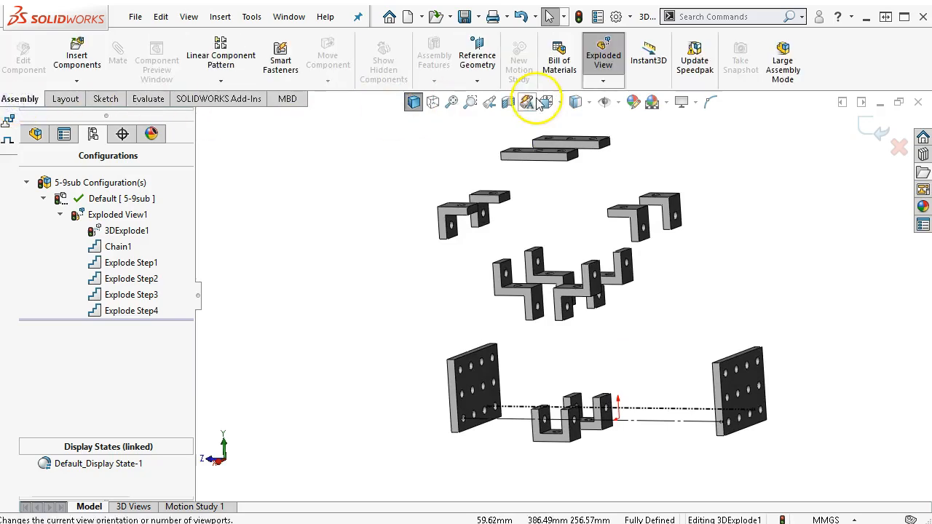
{"action": "left_click", "coordinate": [602, 83]}
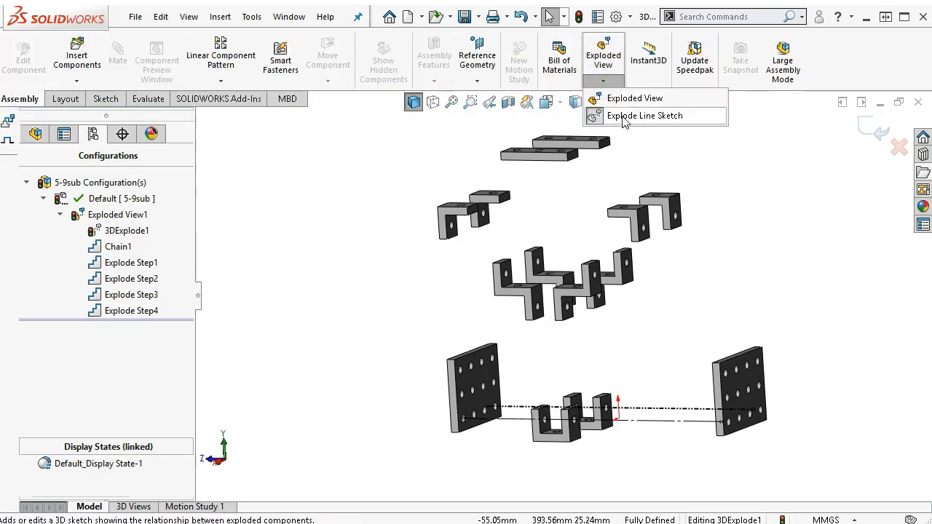
{"action": "left_click", "coordinate": [377, 166]}
{"action": "middle_click_drag", "start_coordinate": [343, 214], "coordinate": [418, 245]}
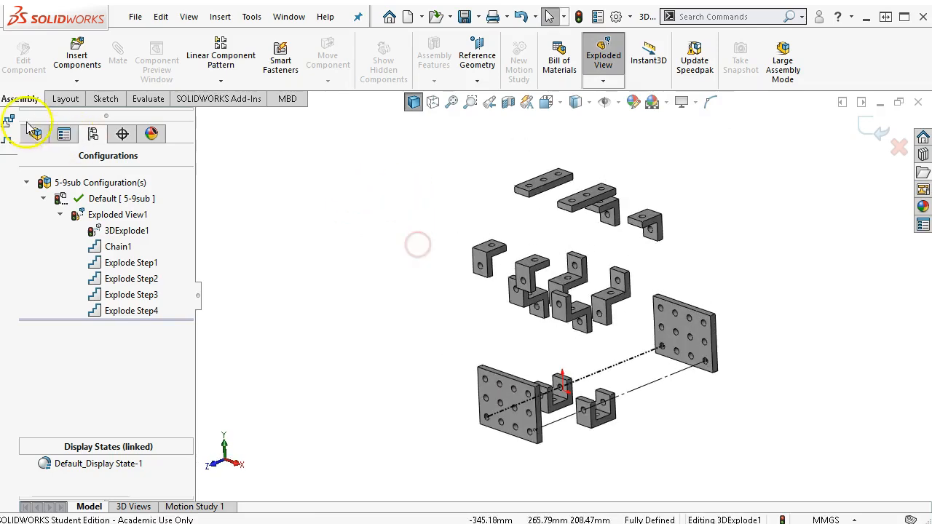
Step: Sketch connected centerlines from the lower leg hole of the Z-bracket nearest the back plate, first outward along Z, then down along Y
{"action": "left_click", "coordinate": [96, 98]}
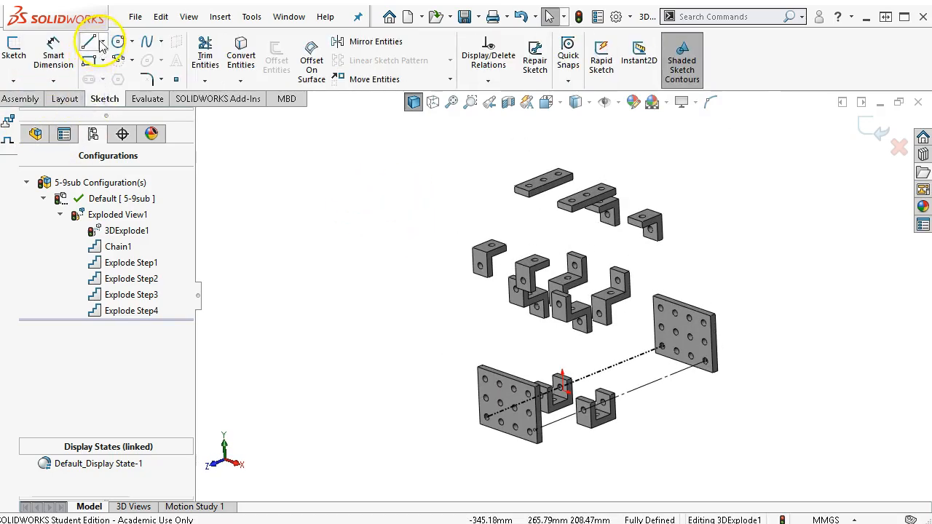
{"action": "left_click", "coordinate": [103, 42]}
{"action": "left_click", "coordinate": [125, 76]}
{"action": "middle_click_drag", "start_coordinate": [738, 323], "coordinate": [627, 350]}
{"action": "scroll", "coordinate": [598, 343], "scroll_direction": "down", "scroll_amount": 7}
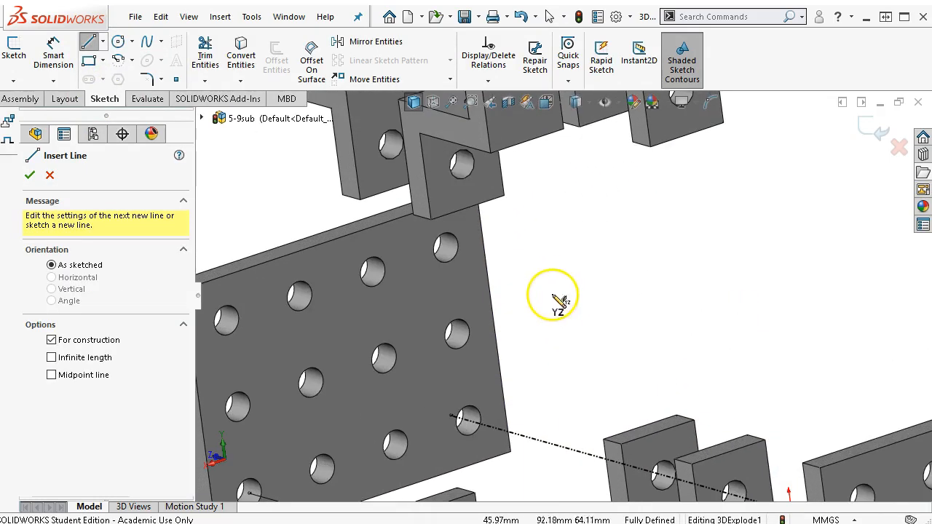
{"action": "left_click", "coordinate": [462, 165]}
{"action": "left_click", "coordinate": [662, 221]}
{"action": "scroll", "coordinate": [672, 350], "scroll_direction": "up", "scroll_amount": 3}
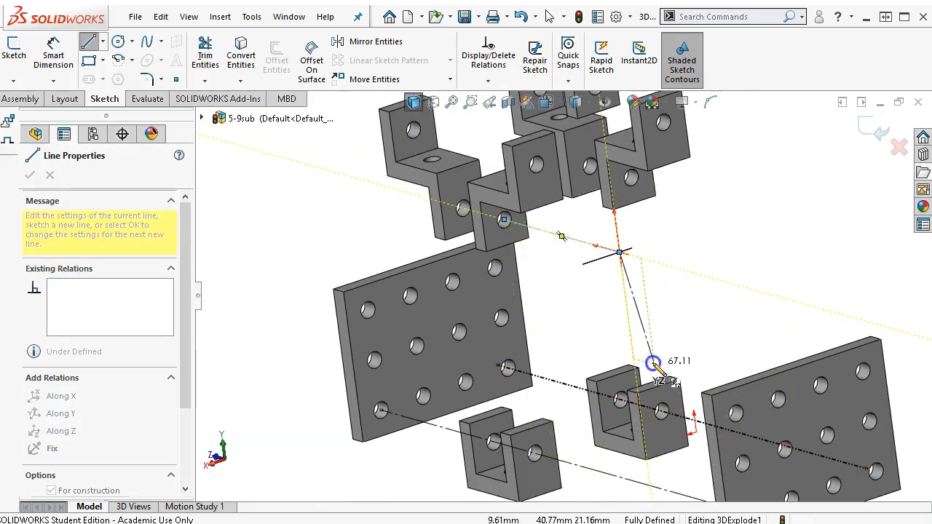
{"action": "left_click", "coordinate": [634, 356]}
Step: Connect the vertical centerline's lower end to the upper outer corner hole of the back plate with another centerline, and end the command
{"action": "mouse_move", "coordinate": [634, 356]}
{"action": "middle_mouse_down"}
{"action": "mouse_move", "coordinate": [673, 287]}
{"action": "mouse_move", "coordinate": [724, 287]}
{"action": "mouse_move", "coordinate": [793, 331]}
{"action": "middle_mouse_up"}
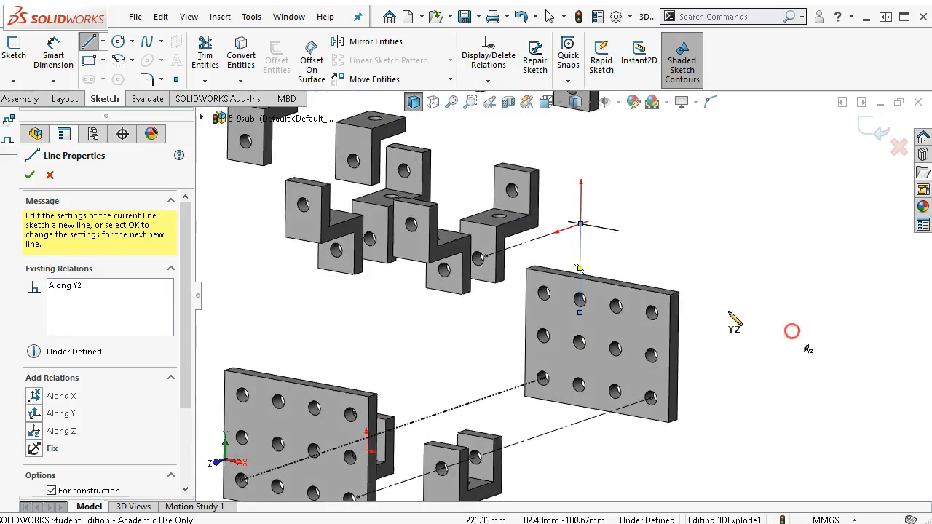
{"action": "scroll", "coordinate": [624, 297], "scroll_direction": "down", "scroll_amount": 3}
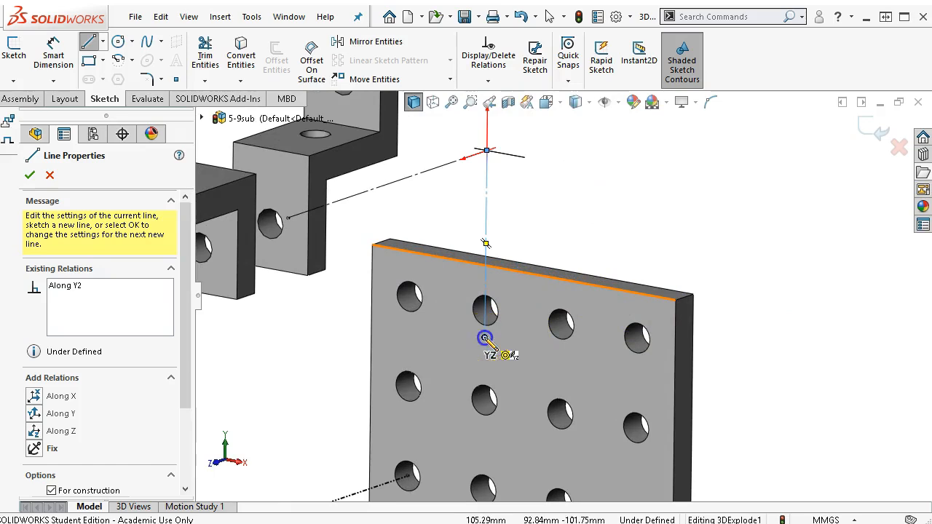
{"action": "left_click", "coordinate": [485, 338]}
{"action": "left_click", "coordinate": [637, 338]}
{"action": "right_click", "coordinate": [703, 221]}
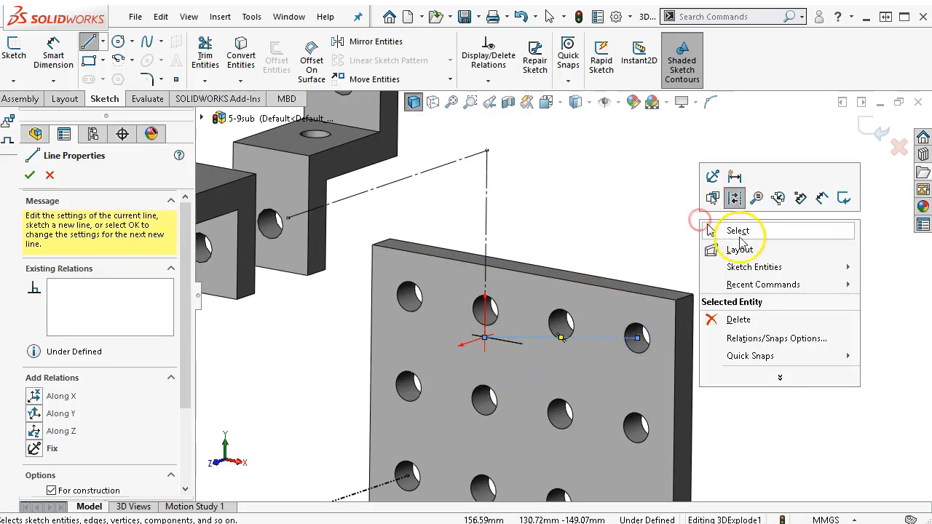
{"action": "left_click", "coordinate": [739, 236]}
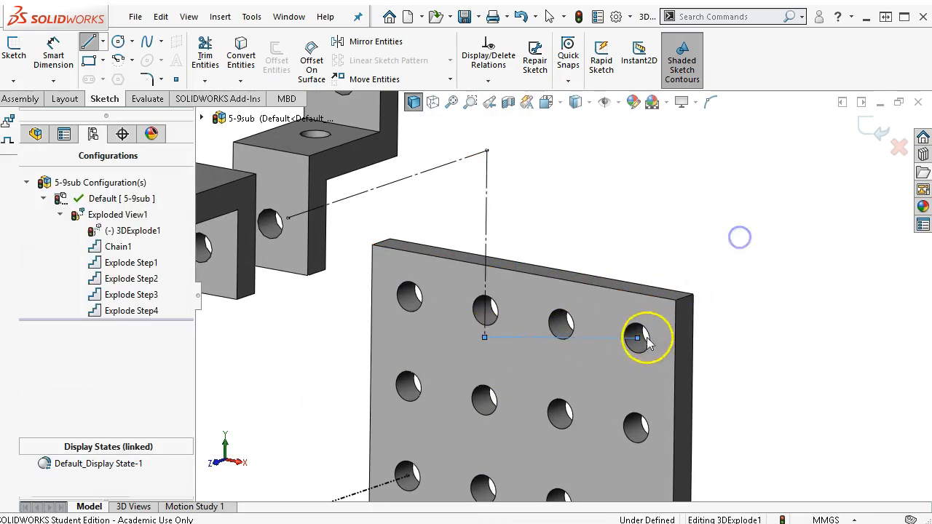
Step: Add an Along Z relation to the last centerline segment ending at the back plate's upper corner hole
{"action": "left_click", "coordinate": [591, 339]}
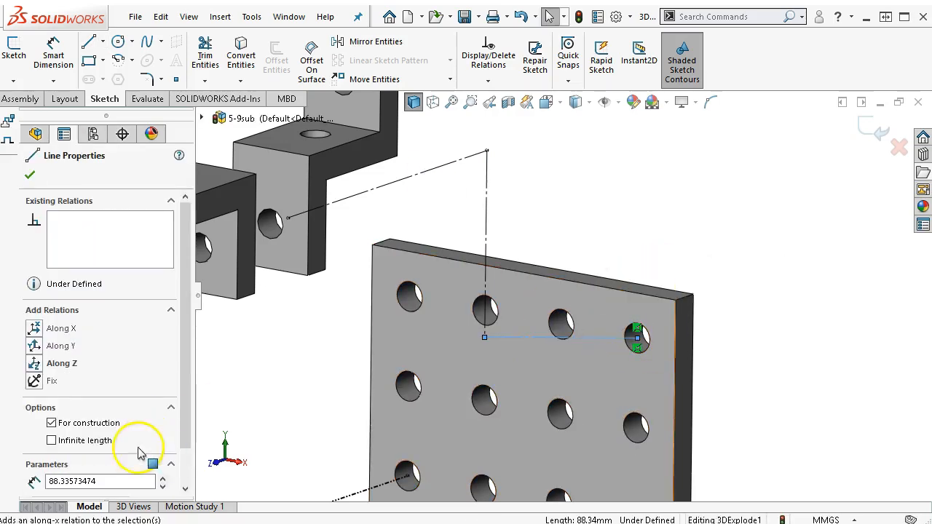
{"action": "left_click", "coordinate": [570, 337]}
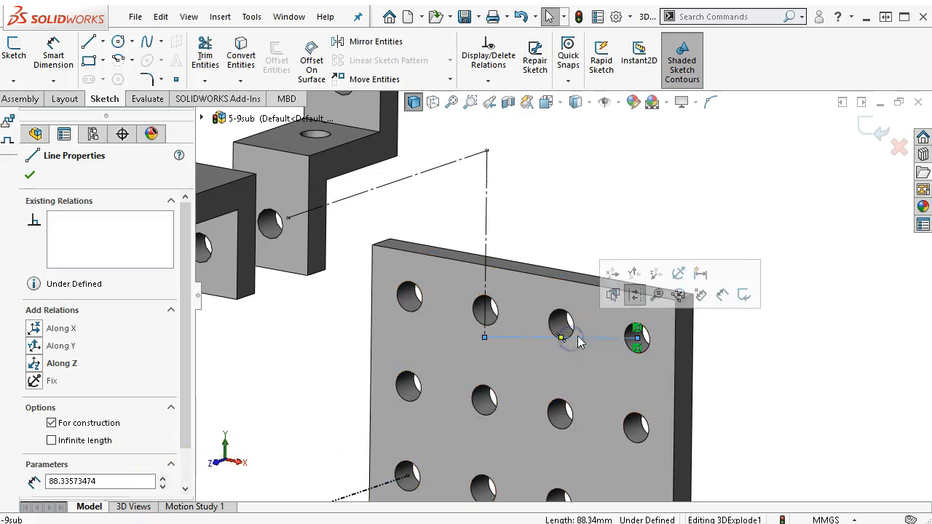
{"action": "left_click", "coordinate": [655, 277]}
{"action": "left_click", "coordinate": [771, 409]}
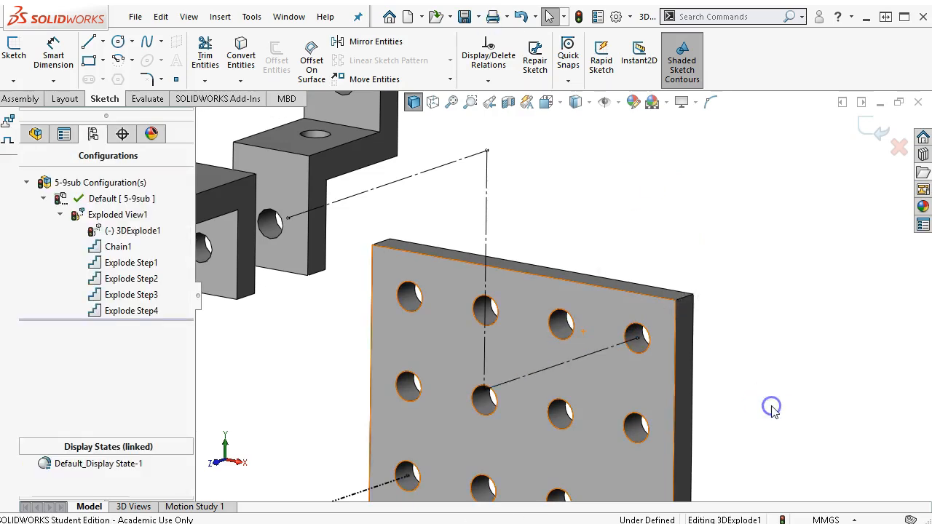
{"action": "scroll", "coordinate": [774, 412], "scroll_direction": "up", "scroll_amount": 2}
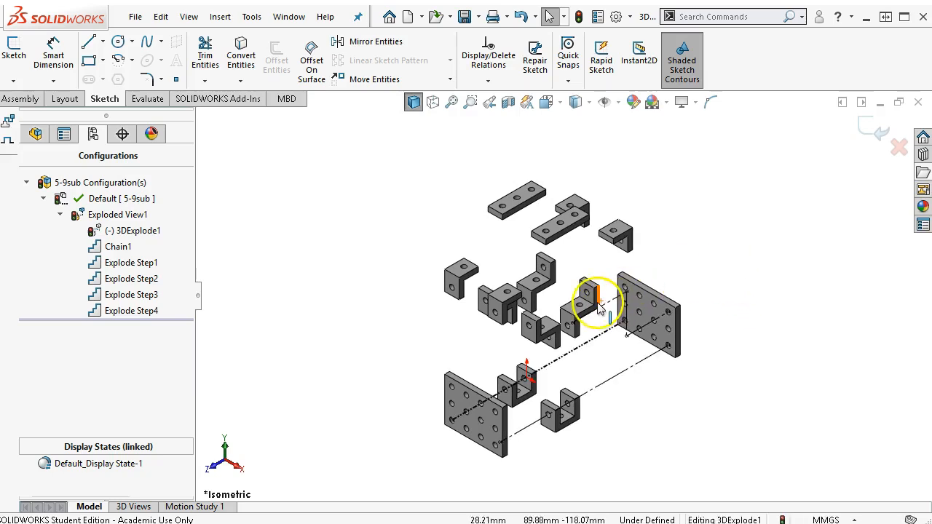
{"action": "scroll", "coordinate": [597, 302], "scroll_direction": "down", "scroll_amount": 2}
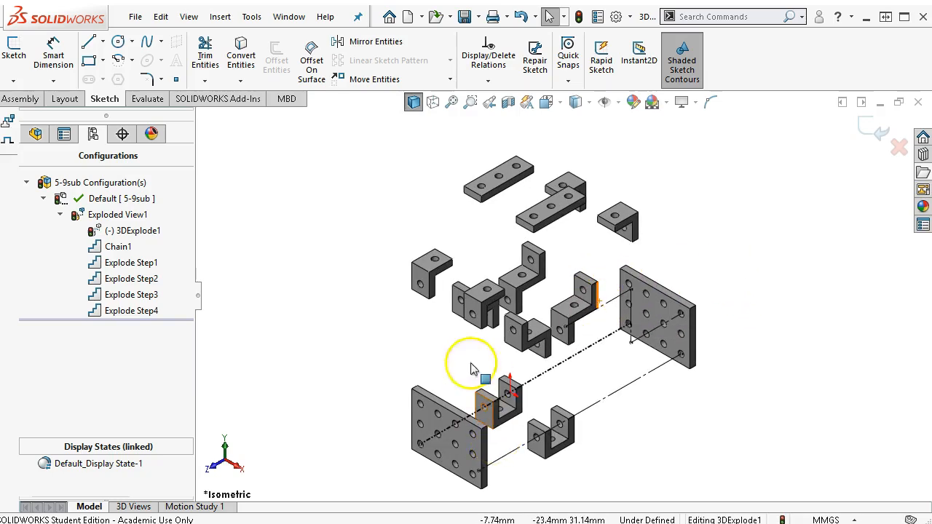
Step: Exit the explode line sketch and rebuild the 5-9sub assembly
{"action": "left_click", "coordinate": [871, 120]}
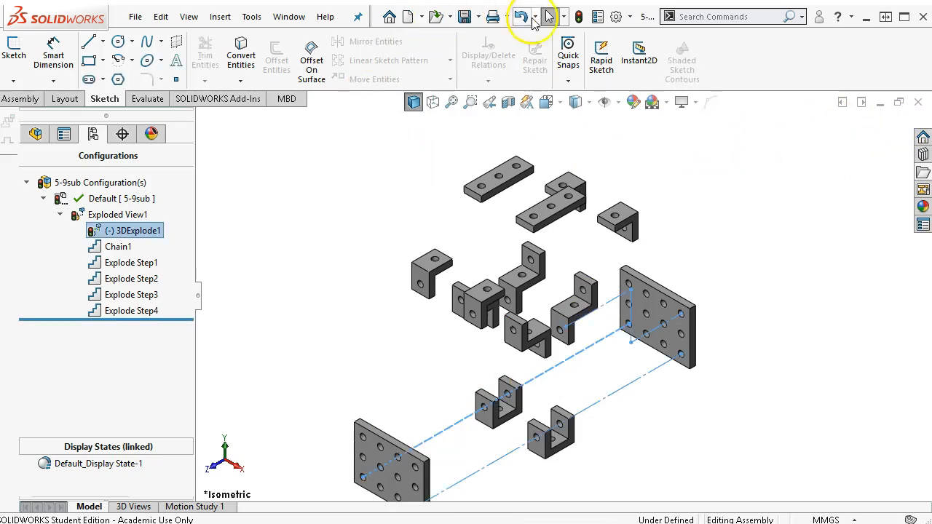
{"action": "left_click", "coordinate": [578, 14]}
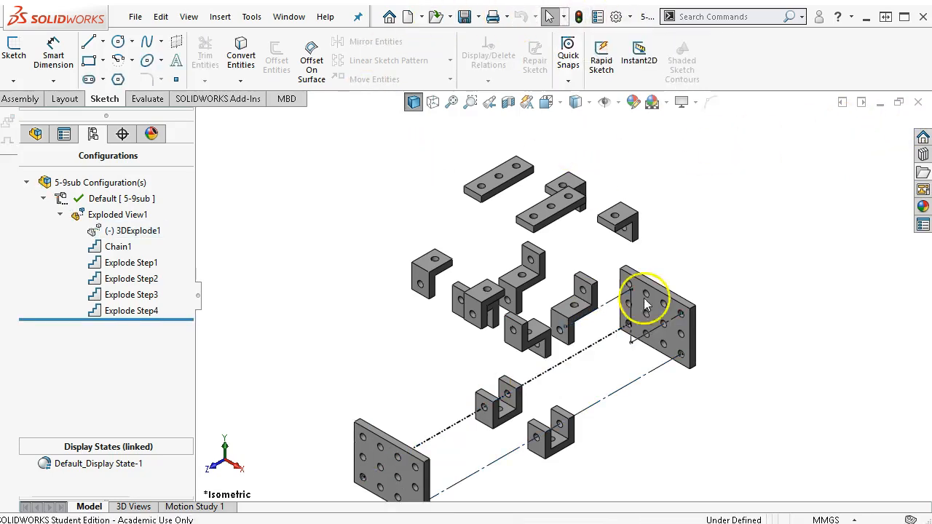
{"action": "scroll", "coordinate": [631, 382], "scroll_direction": "up", "scroll_amount": 1}
{"action": "scroll", "coordinate": [510, 503], "scroll_direction": "down", "scroll_amount": 1}
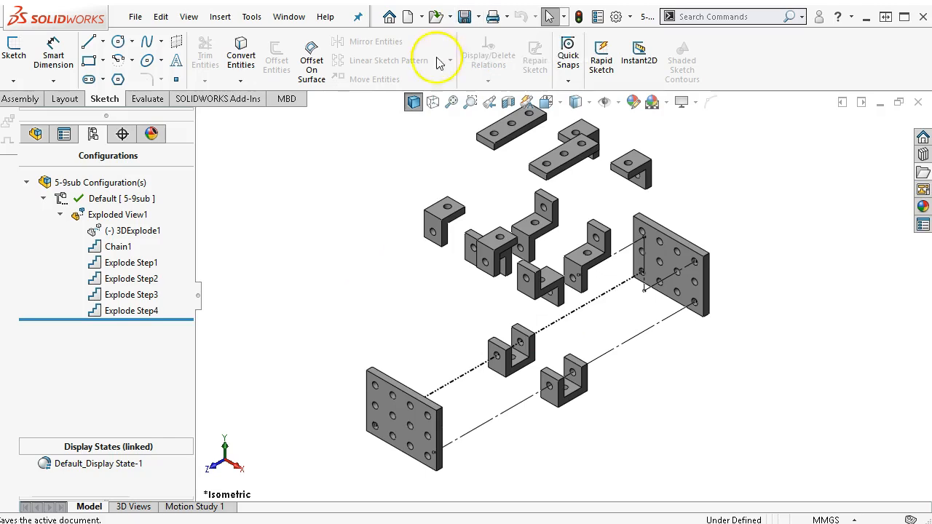
Step: Switch to the 5-9assembly.SLDASM document and rebuild it with the changed subassembly
{"action": "left_click", "coordinate": [289, 16]}
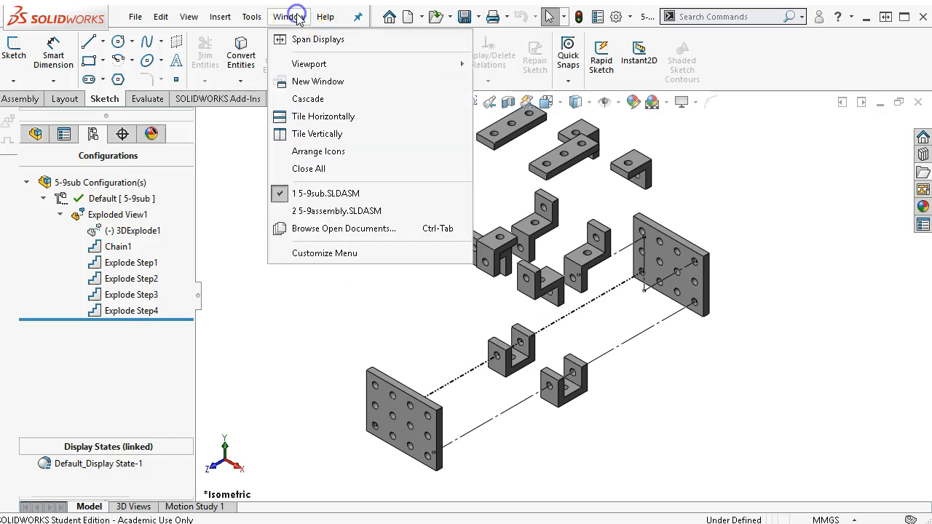
{"action": "left_click", "coordinate": [306, 209]}
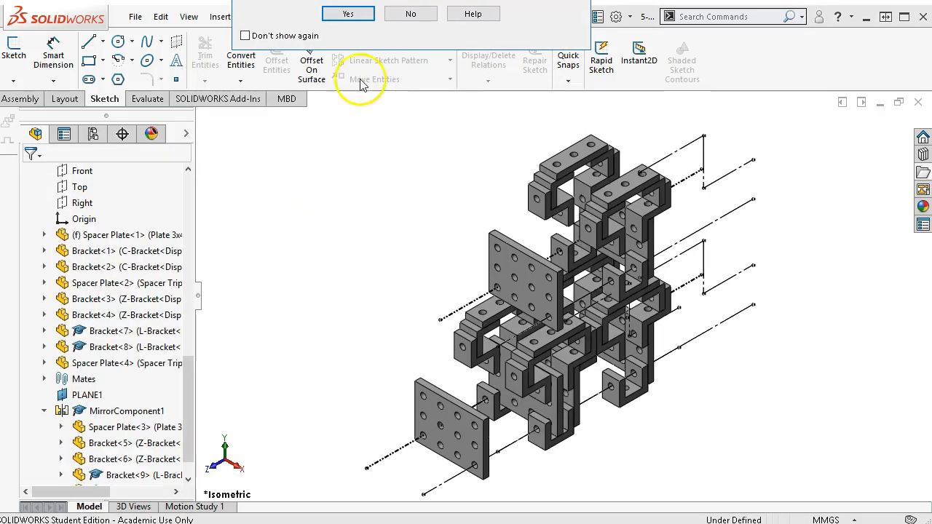
{"action": "left_click", "coordinate": [348, 14]}
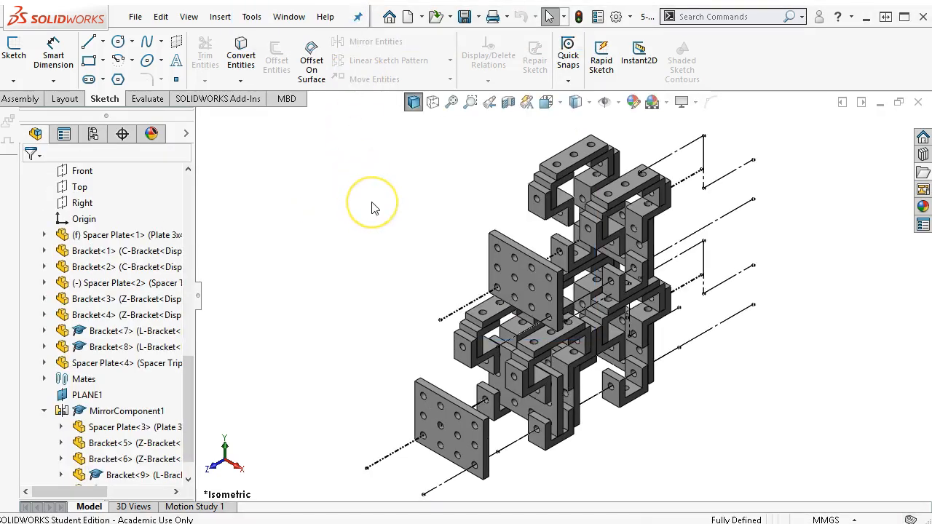
Step: Check the Exploded View1 entry in the 5-9sub.SLDASM configurations, and return to 5-9assembly.SLDASM
{"action": "middle_click_drag", "start_coordinate": [371, 209], "coordinate": [360, 185]}
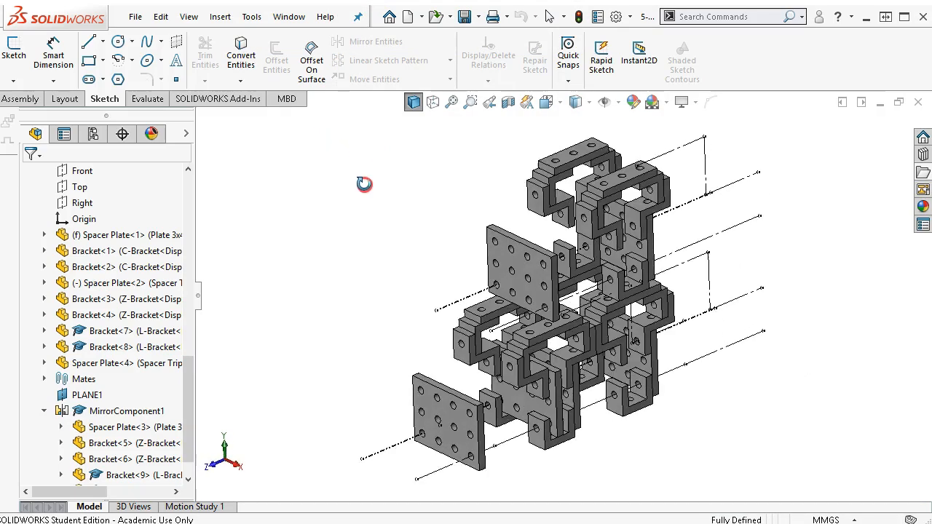
{"action": "left_click", "coordinate": [44, 411]}
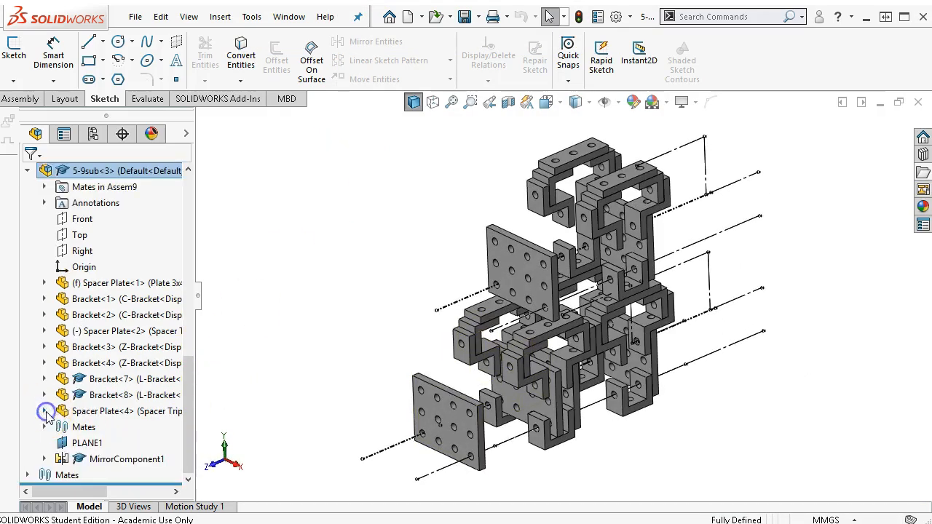
{"action": "left_click", "coordinate": [291, 17]}
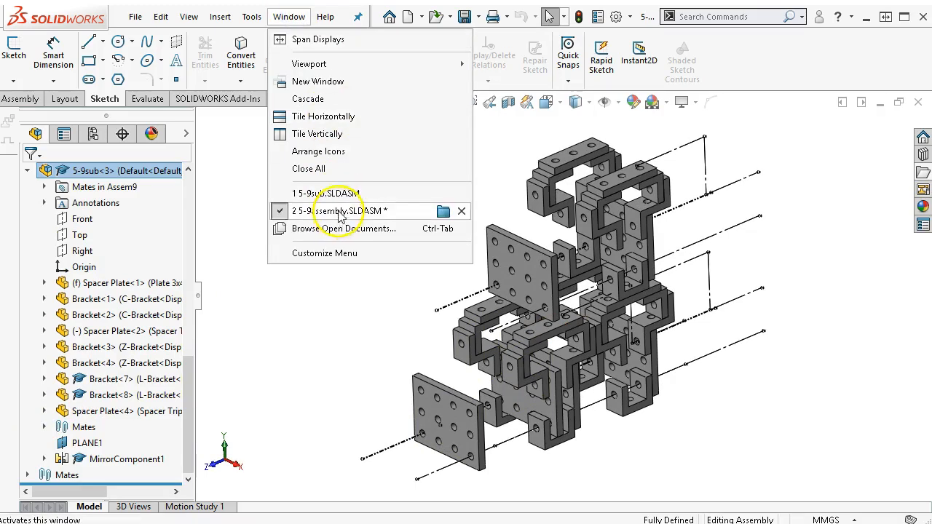
{"action": "left_click", "coordinate": [320, 192]}
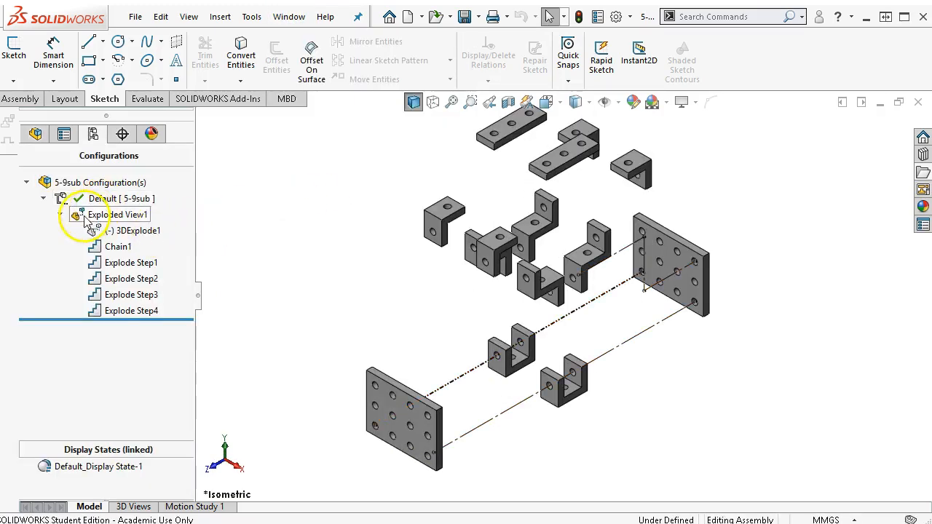
{"action": "left_click", "coordinate": [61, 215]}
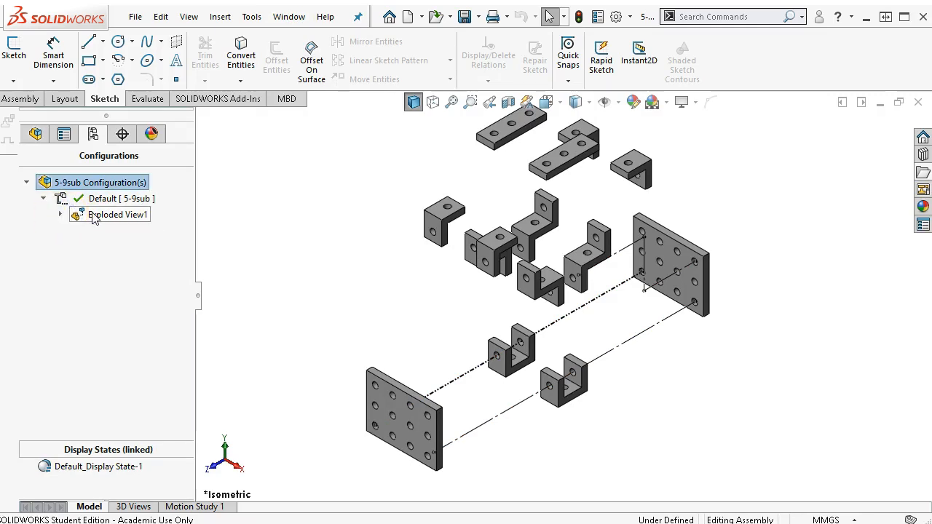
{"action": "left_click", "coordinate": [299, 17]}
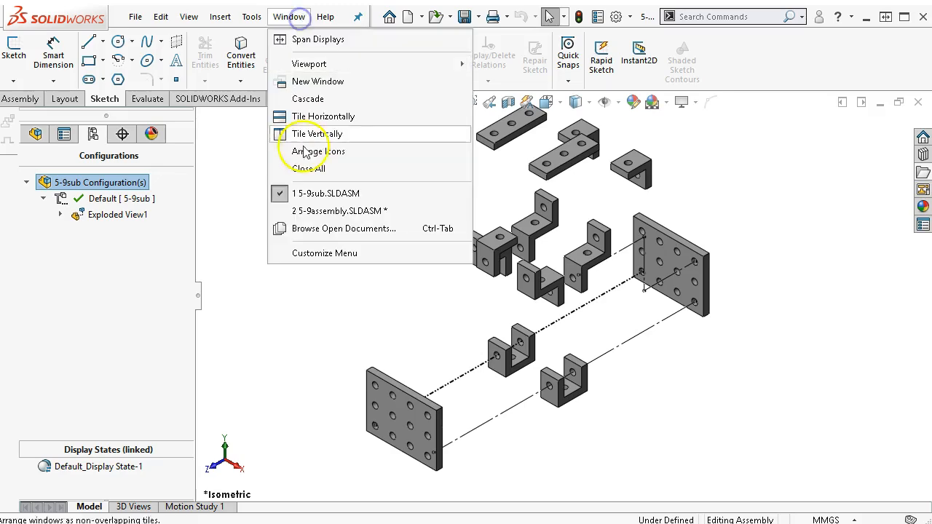
{"action": "left_click", "coordinate": [306, 211]}
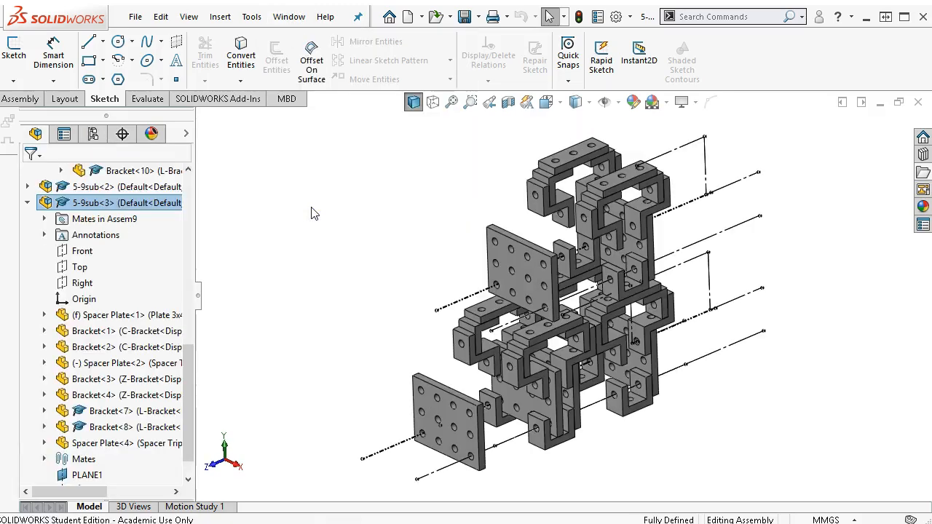
Step: Collapse the expanded subassemblies in the 5-9assembly tree and examine the component properties of 5-9sub<1>
{"action": "left_click", "coordinate": [30, 204]}
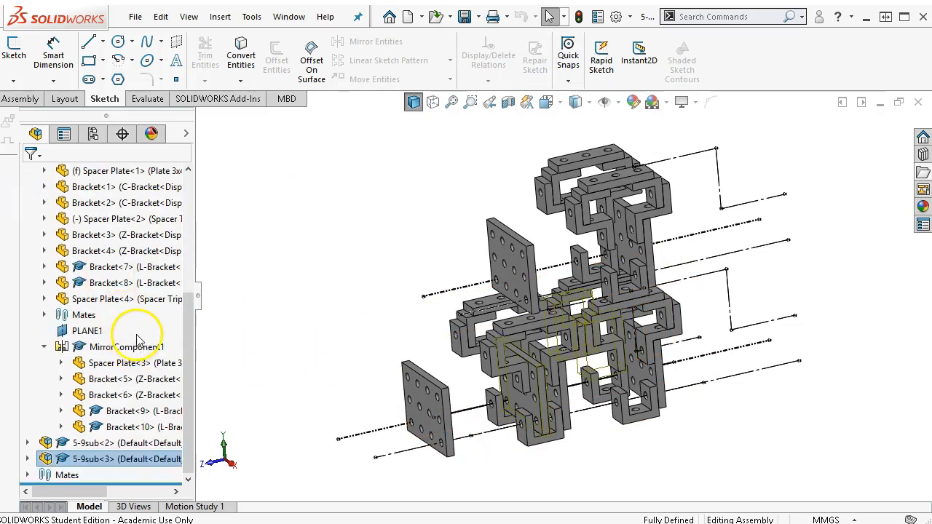
{"action": "scroll", "coordinate": [131, 321], "scroll_direction": "up", "scroll_amount": 5}
{"action": "left_click", "coordinate": [28, 267]}
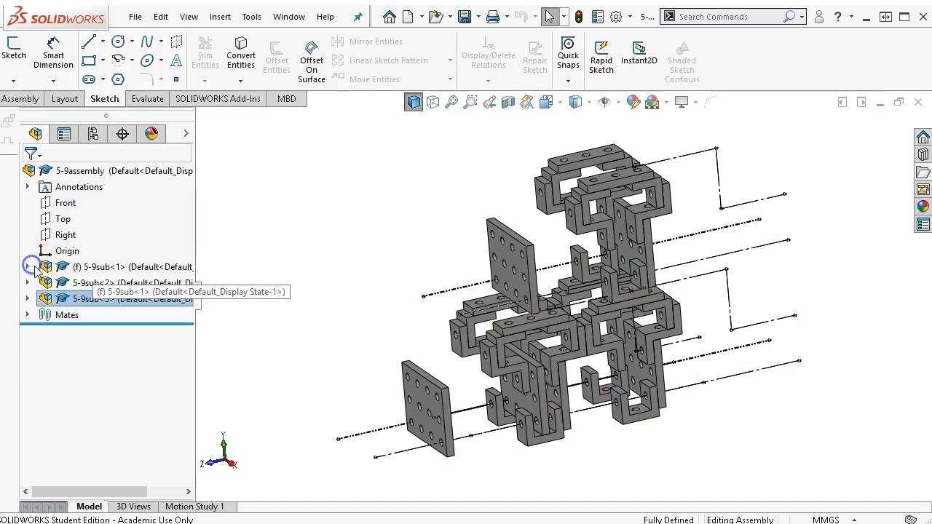
{"action": "left_click", "coordinate": [115, 270]}
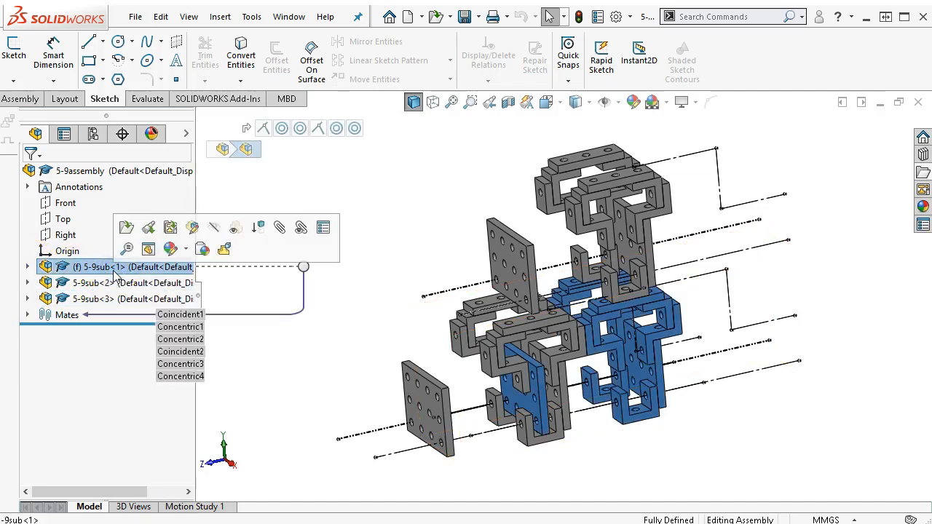
{"action": "left_click", "coordinate": [324, 229]}
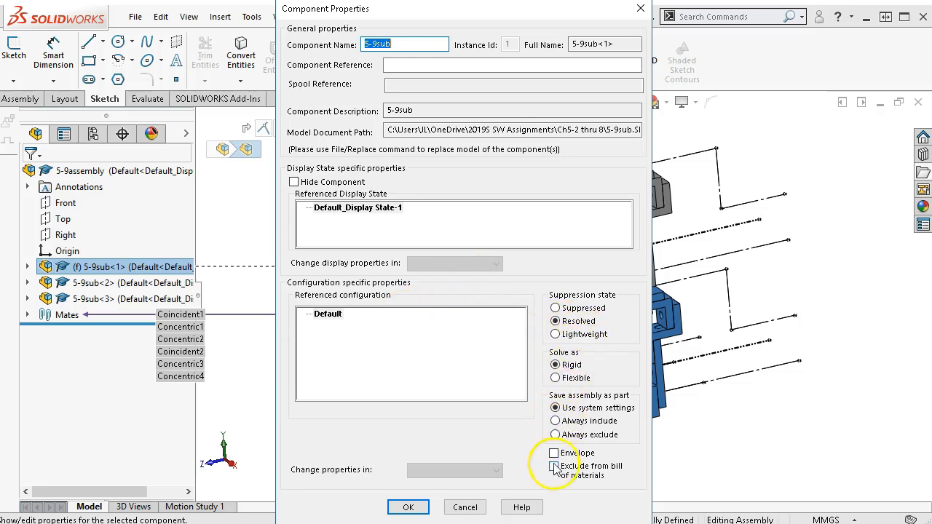
{"action": "left_click", "coordinate": [409, 508]}
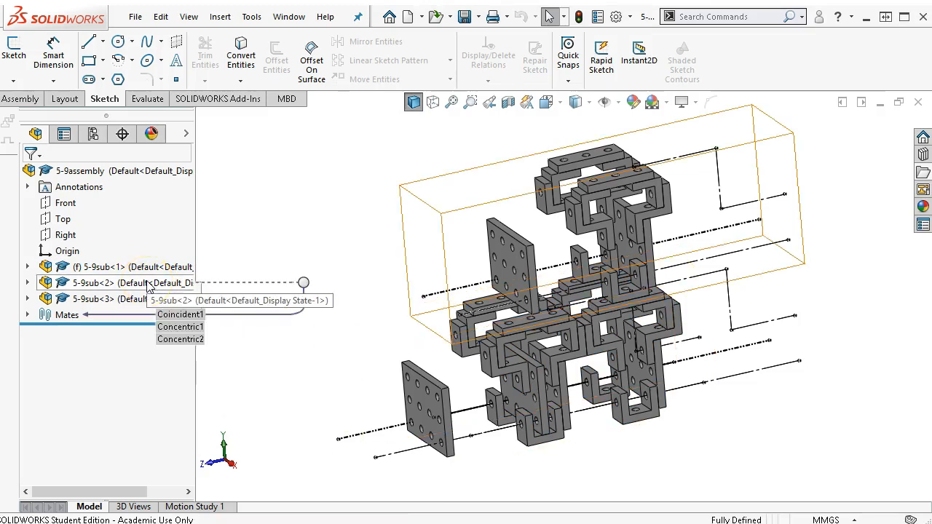
Step: Examine the component properties of 5-9sub<2> and the configurations of 5-9assembly, ending in the isometric view
{"action": "right_click", "coordinate": [148, 285]}
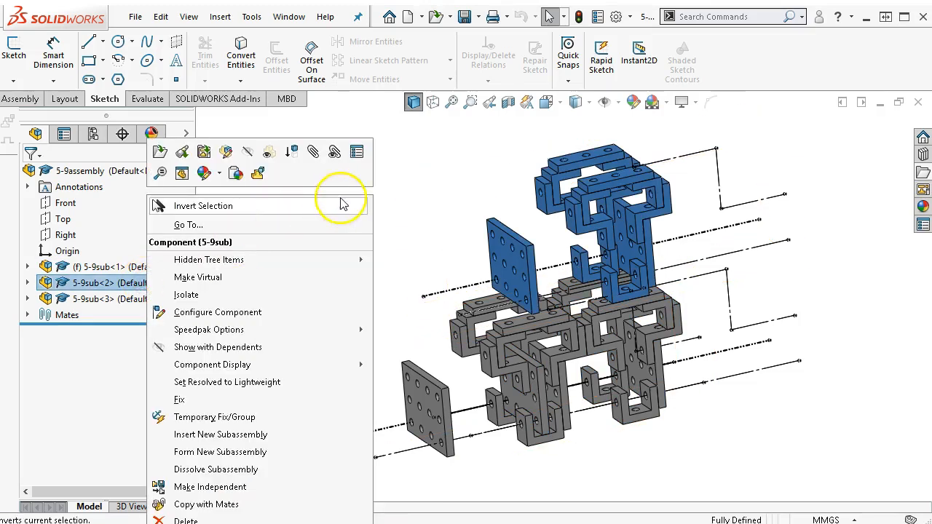
{"action": "left_click", "coordinate": [357, 152]}
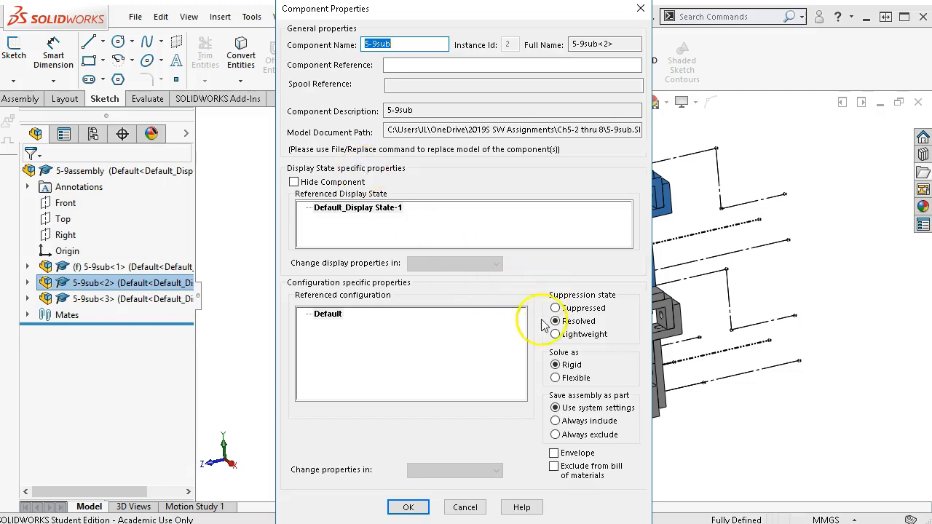
{"action": "left_click", "coordinate": [465, 508]}
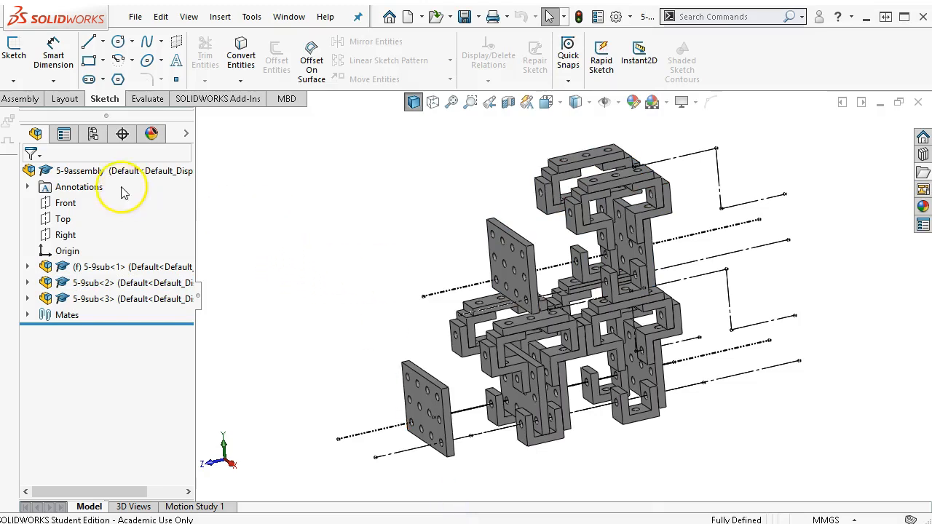
{"action": "left_click", "coordinate": [92, 134]}
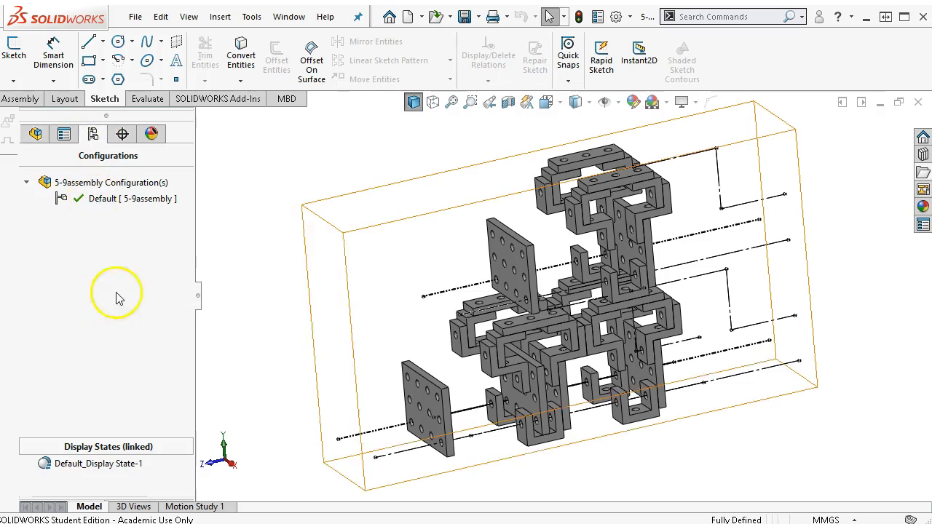
{"action": "left_click", "coordinate": [35, 133]}
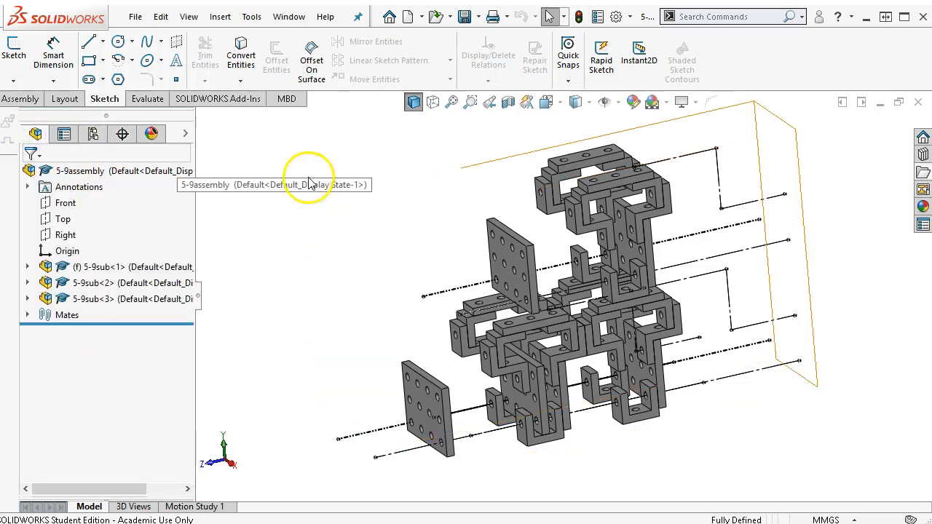
{"action": "left_click", "coordinate": [331, 212]}
{"action": "key", "text": "ctrl+7"}
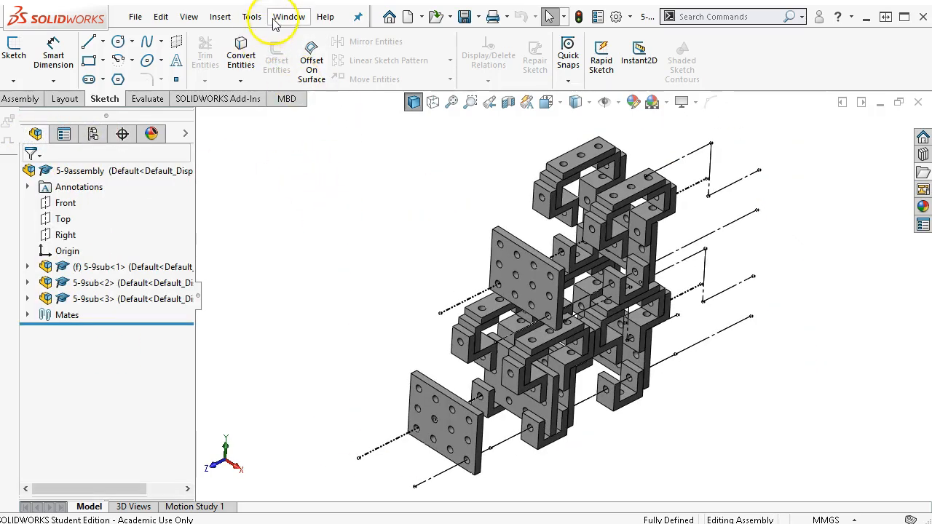
Step: Switch to the 5-9sub.SLDASM document and collapse its Exploded View1
{"action": "left_click", "coordinate": [280, 17]}
{"action": "left_click", "coordinate": [308, 195]}
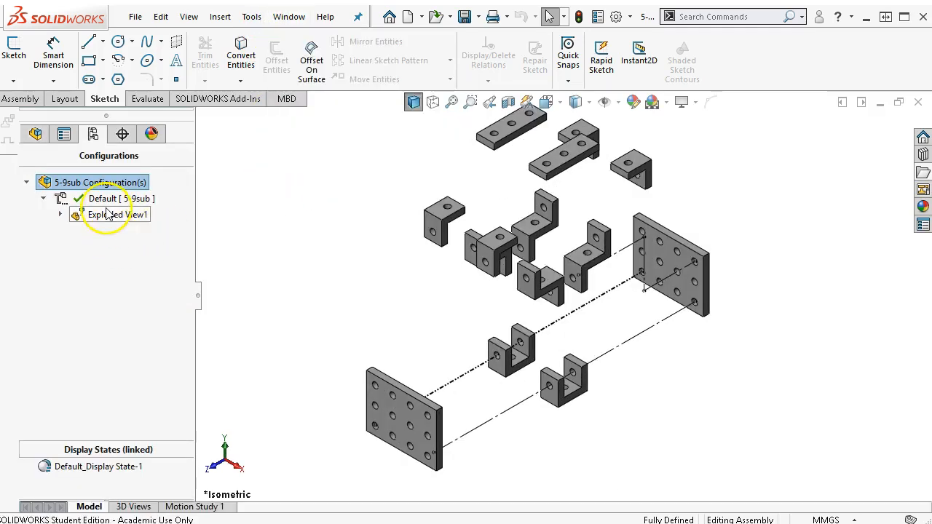
{"action": "double_click", "coordinate": [107, 214]}
{"action": "middle_click_drag", "start_coordinate": [331, 275], "coordinate": [314, 222]}
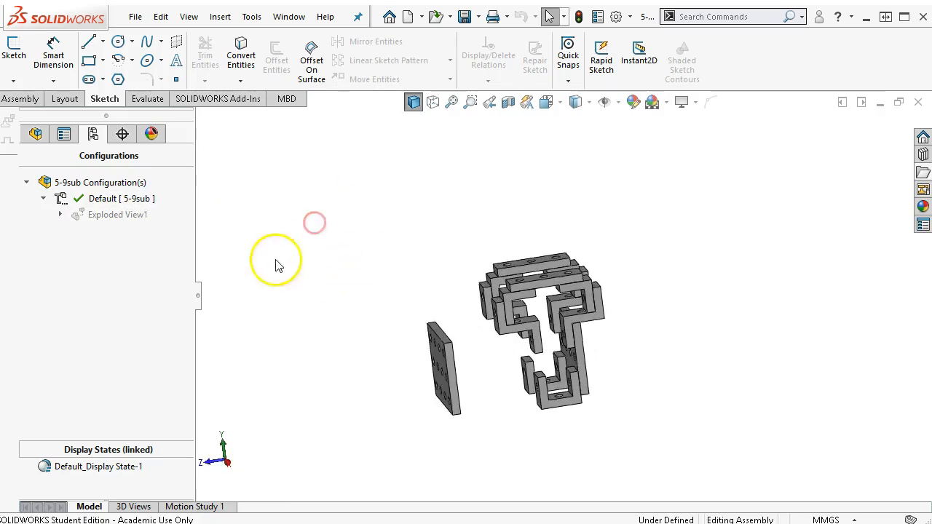
Step: Collapse MirrorComponent1 in the feature tree and rebuild the 5-9sub assembly
{"action": "left_click", "coordinate": [38, 135]}
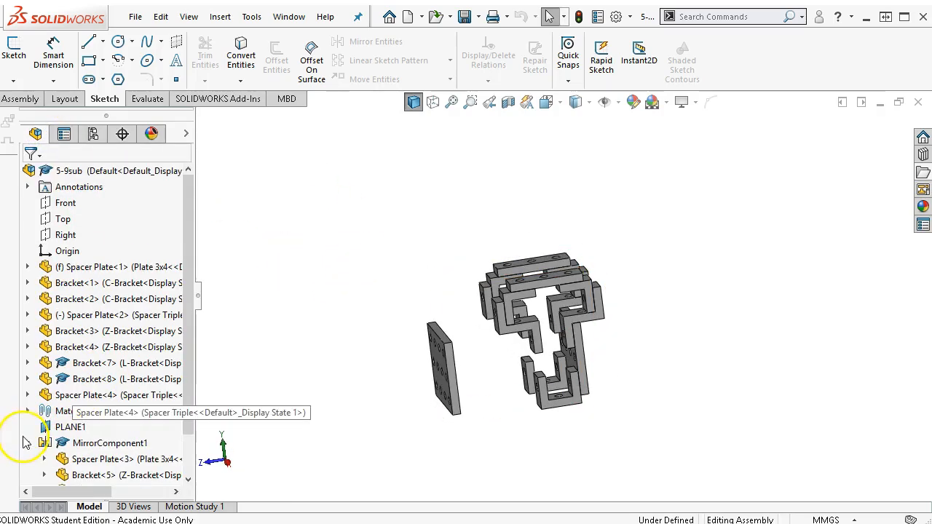
{"action": "left_click", "coordinate": [27, 443]}
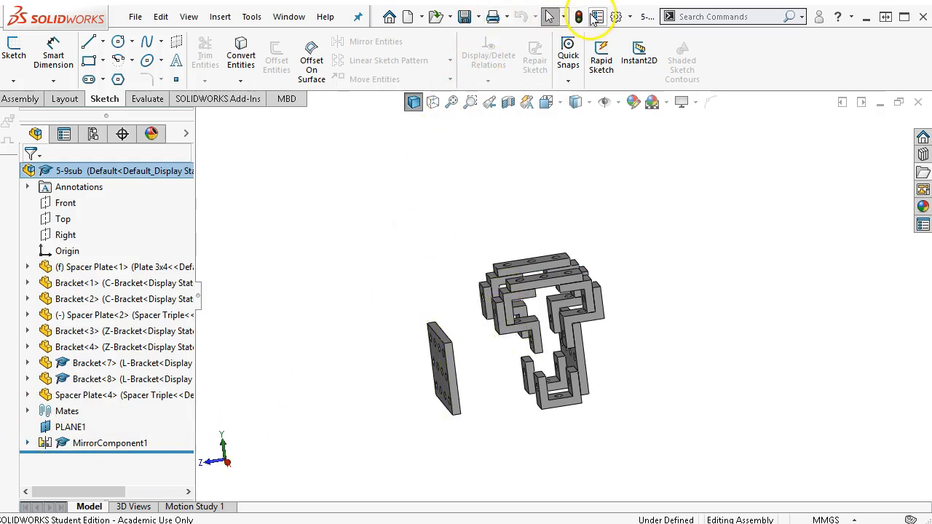
{"action": "left_click", "coordinate": [579, 17]}
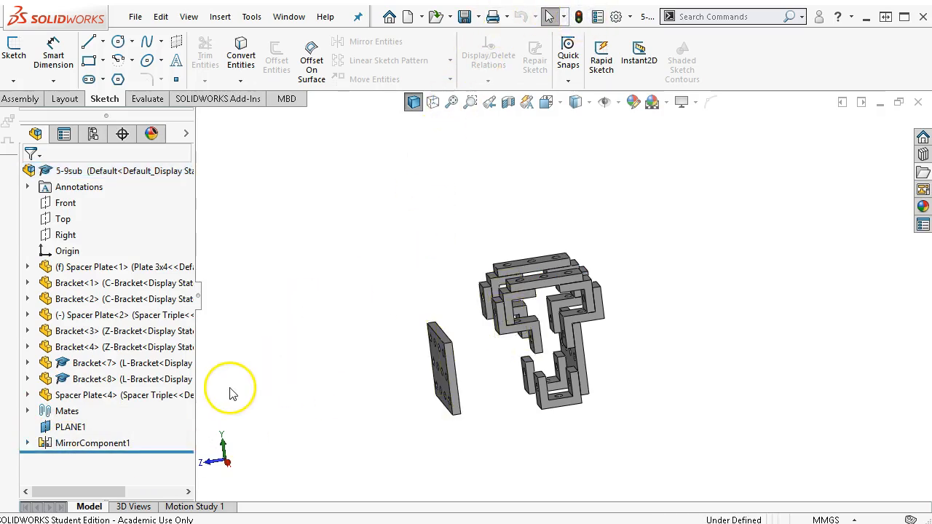
Step: Examine the mirrored Spacer Plate<3> standing apart from the brackets in the collapsed subassembly
{"action": "middle_click_drag", "start_coordinate": [230, 393], "coordinate": [357, 408]}
{"action": "scroll", "coordinate": [483, 376], "scroll_direction": "down", "scroll_amount": 2}
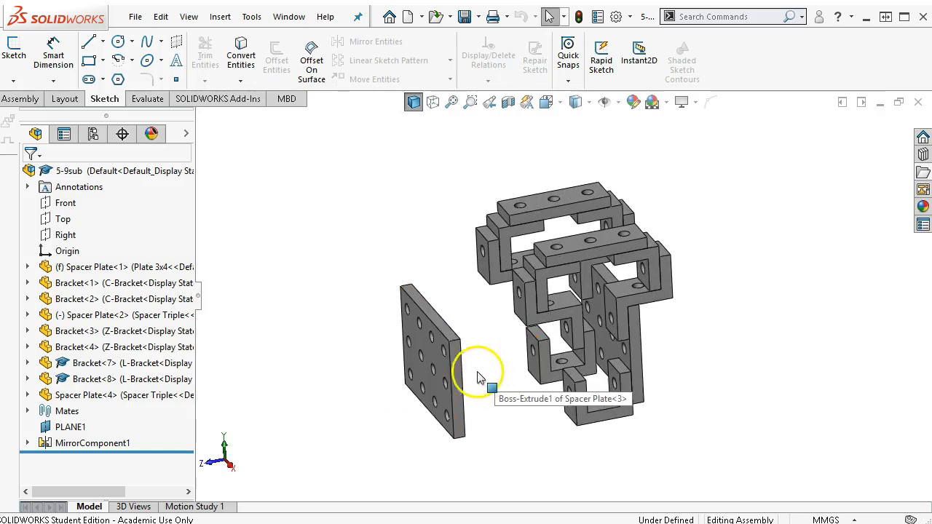
{"action": "left_click", "coordinate": [435, 368]}
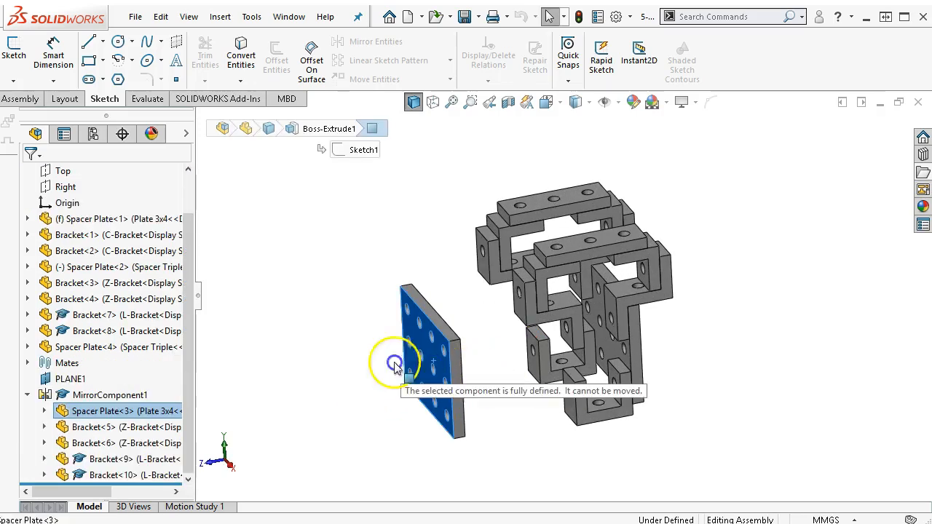
{"action": "left_click", "coordinate": [367, 406]}
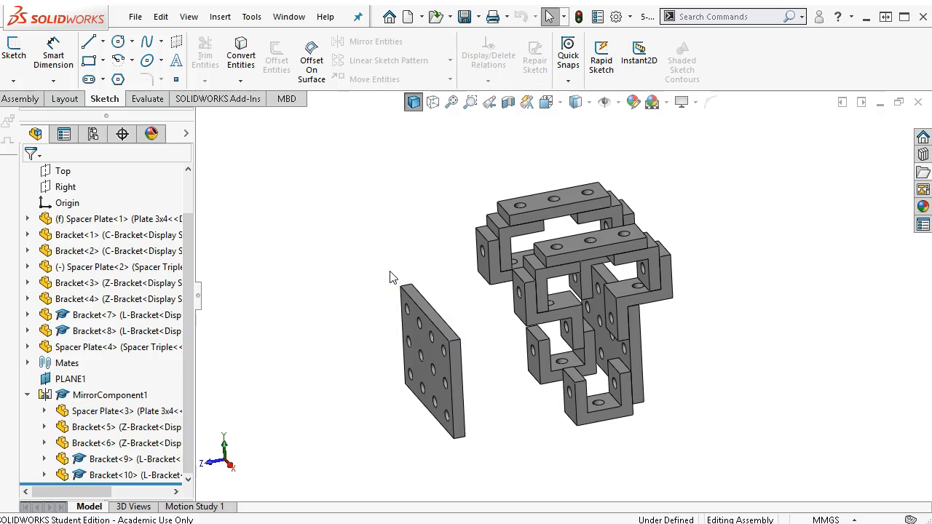
{"action": "key", "text": "ctrl+7"}
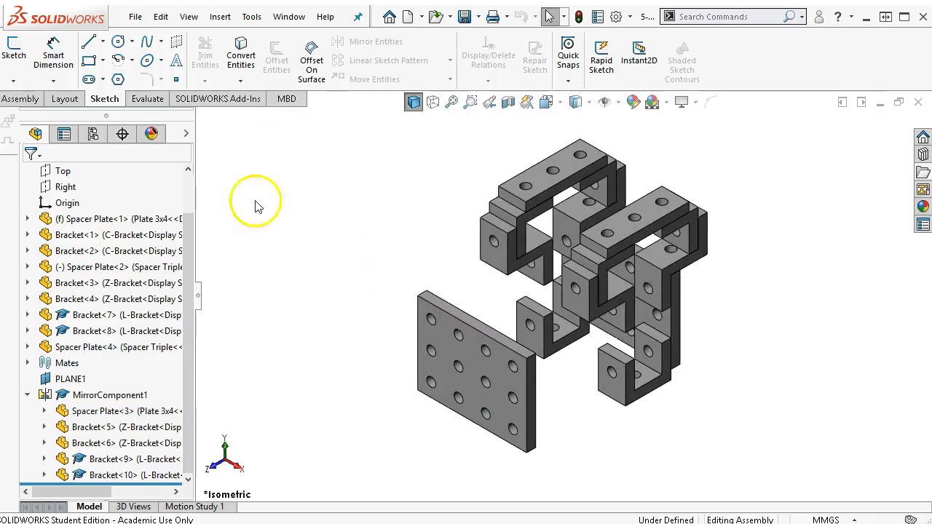
Step: Swing the loose Spacer Plate<2> aside and add a concentric mate between its front end hole and the top hole of Bracket<9>
{"action": "left_click", "coordinate": [73, 268]}
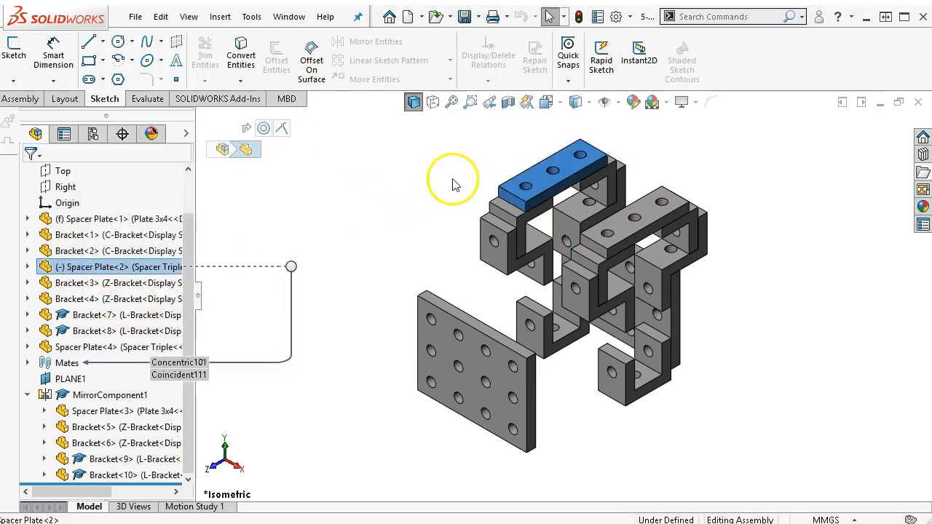
{"action": "left_click", "coordinate": [521, 182]}
{"action": "mouse_move", "coordinate": [512, 165]}
{"action": "left_mouse_down"}
{"action": "mouse_move", "coordinate": [537, 183]}
{"action": "mouse_move", "coordinate": [518, 178]}
{"action": "mouse_move", "coordinate": [523, 169]}
{"action": "left_mouse_up"}
{"action": "scroll", "coordinate": [517, 173], "scroll_direction": "down", "scroll_amount": 3}
{"action": "left_click", "coordinate": [510, 186]}
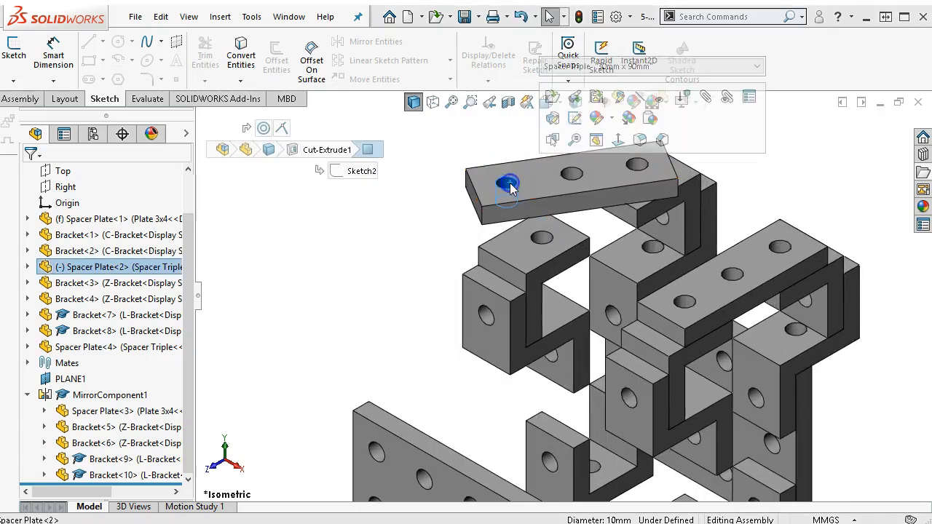
{"action": "left_click", "coordinate": [543, 241], "text": "ctrl"}
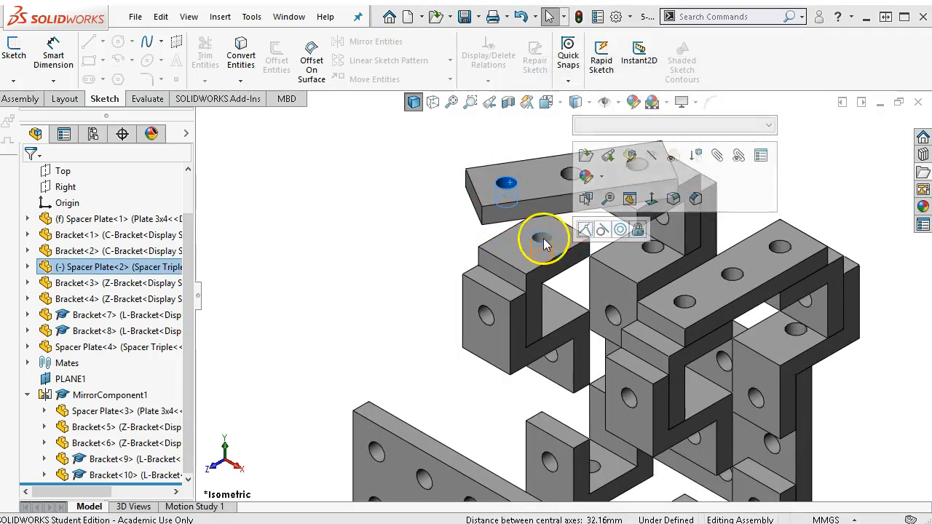
{"action": "left_click", "coordinate": [509, 183], "text": "ctrl"}
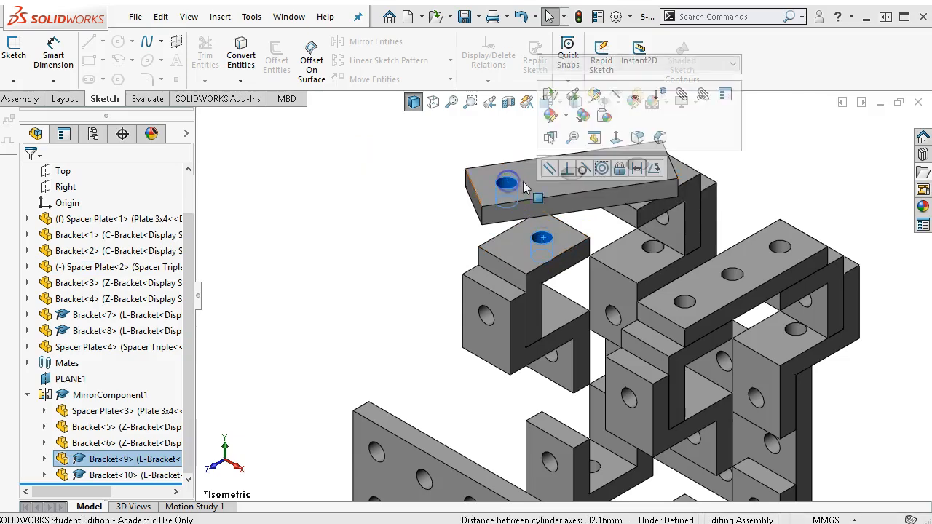
{"action": "left_click", "coordinate": [601, 168]}
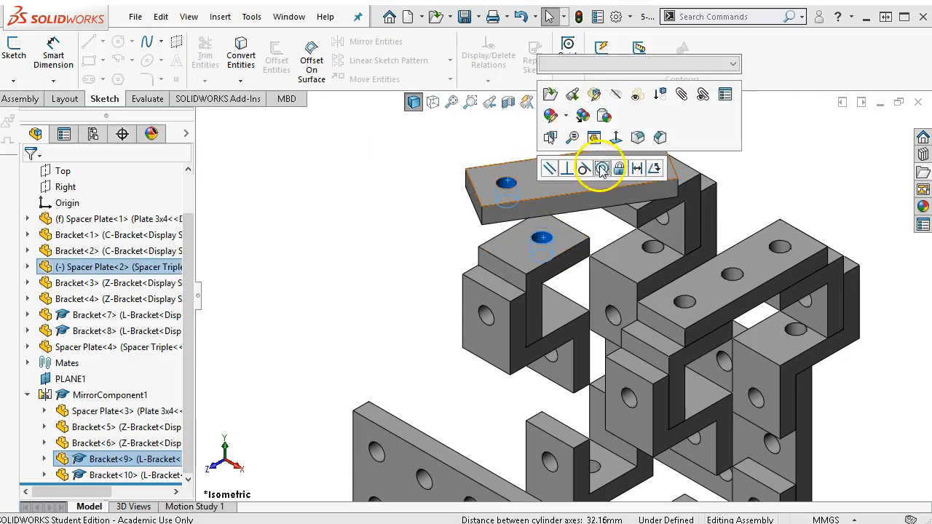
{"action": "left_click", "coordinate": [375, 259]}
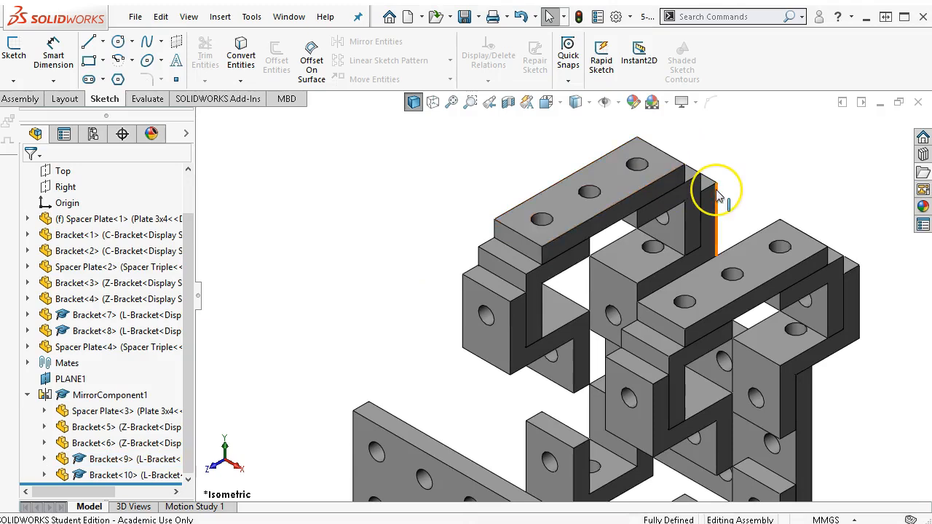
Step: Edit MirrorComponent1, proceed to the orientation settings and accept them to realign mirrored Spacer Plate<3>, and collapse the feature in the tree
{"action": "key", "text": "f"}
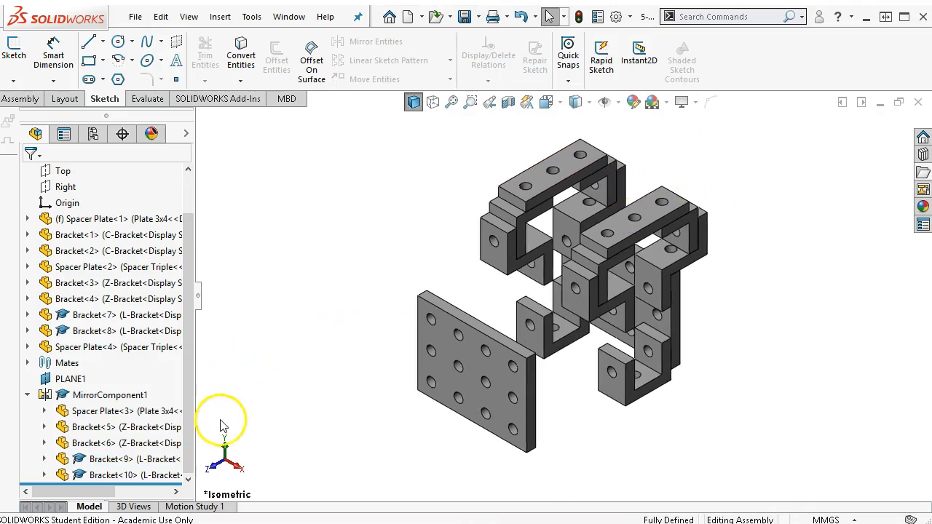
{"action": "right_click", "coordinate": [102, 398]}
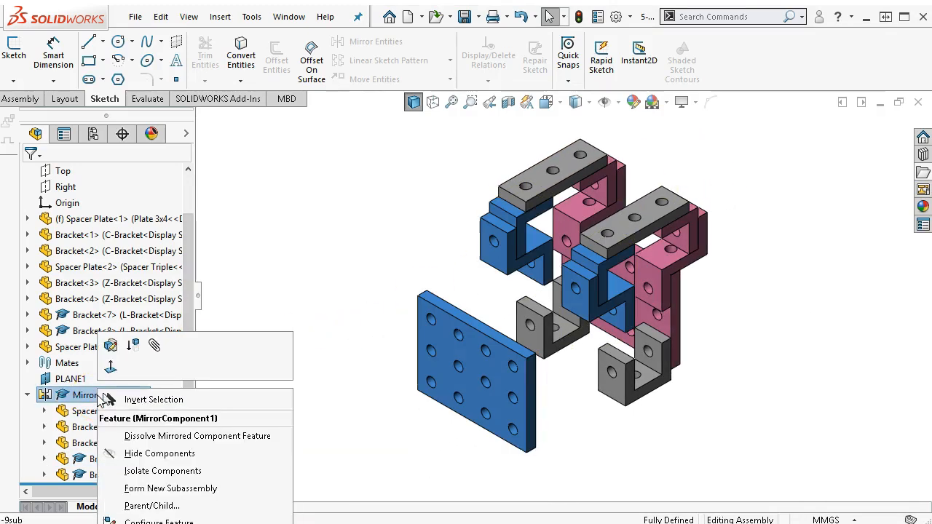
{"action": "left_click", "coordinate": [108, 346]}
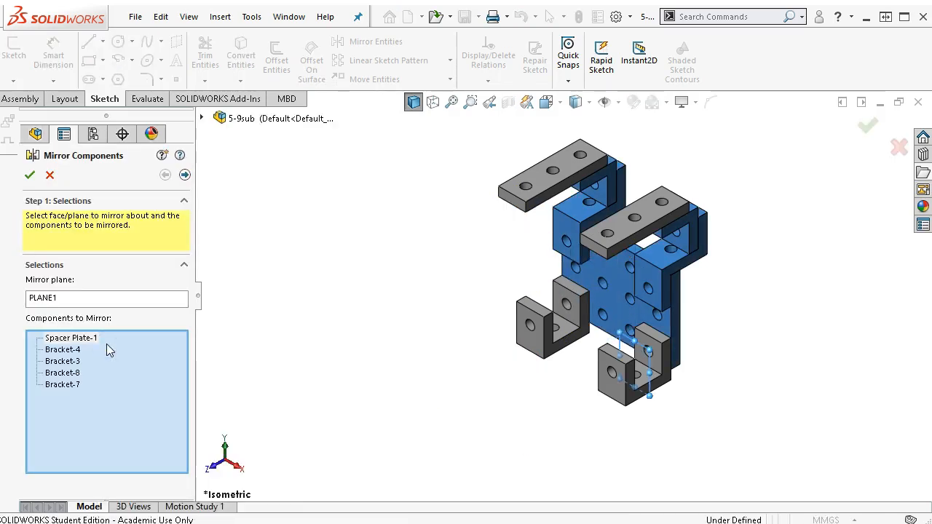
{"action": "left_click", "coordinate": [184, 176]}
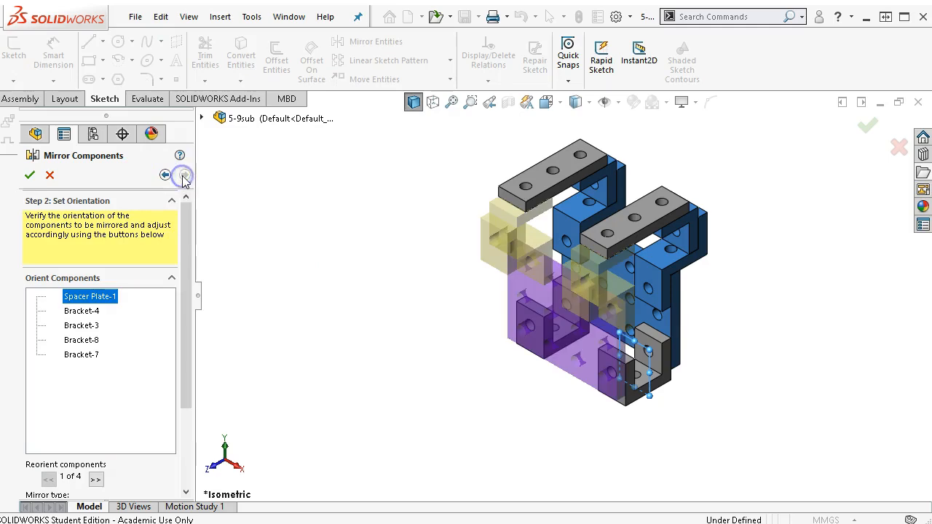
{"action": "left_click", "coordinate": [29, 175]}
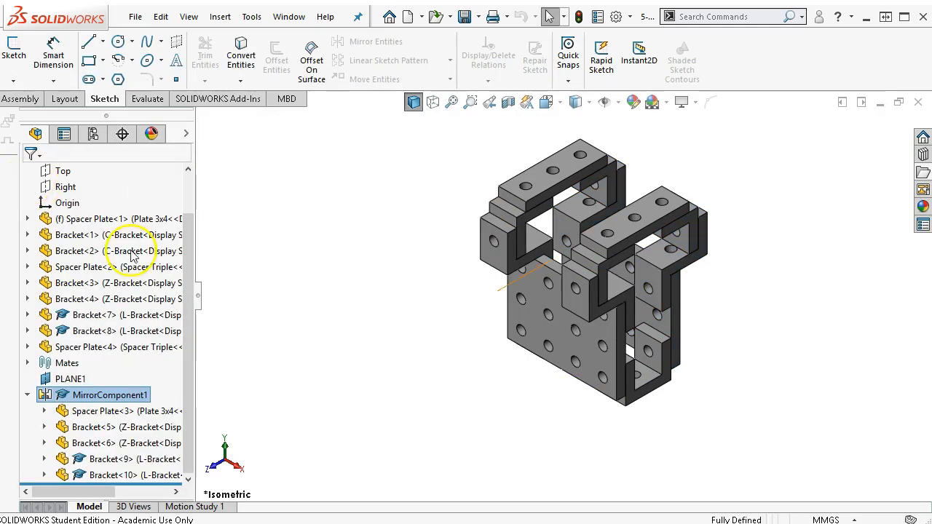
{"action": "left_click", "coordinate": [27, 395]}
{"action": "left_click", "coordinate": [310, 435]}
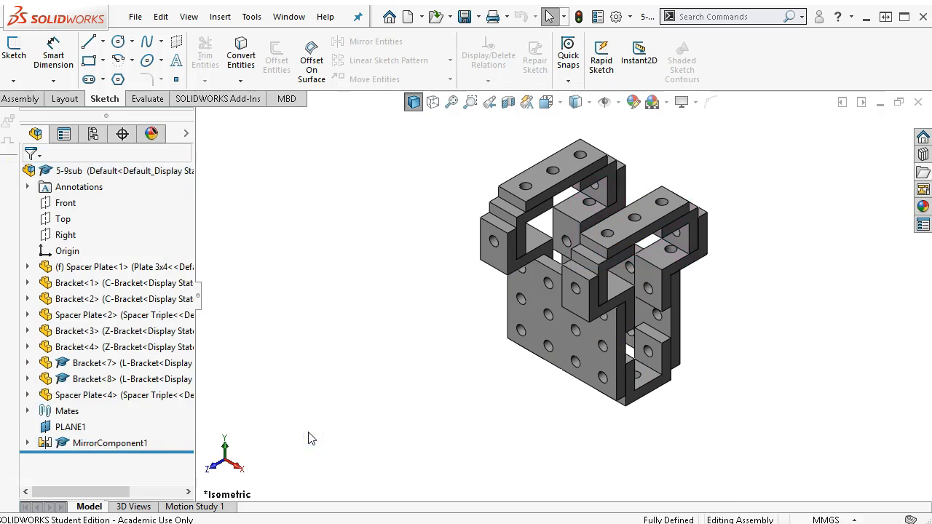
Step: Switch to 5-9assembly.SLDASM and rebuild it with the corrected 5-9sub subassembly
{"action": "left_click", "coordinate": [289, 16]}
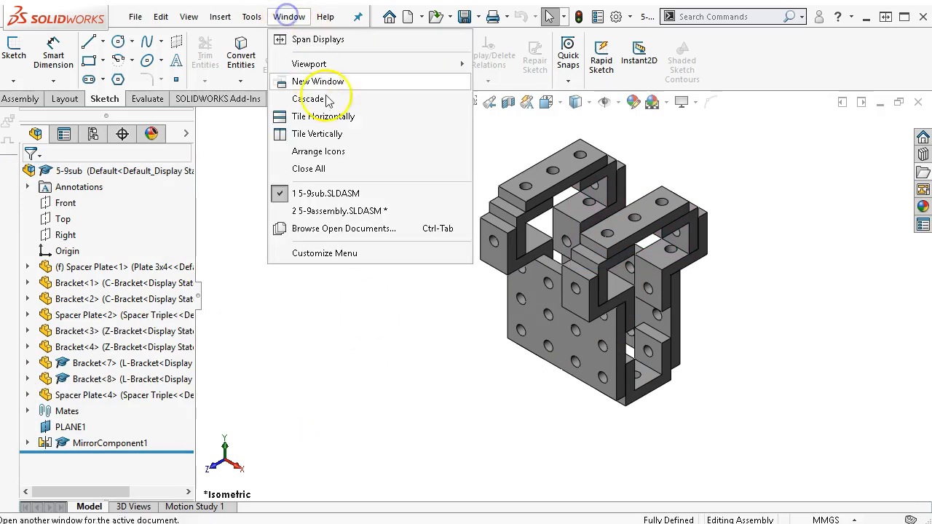
{"action": "left_click", "coordinate": [331, 217]}
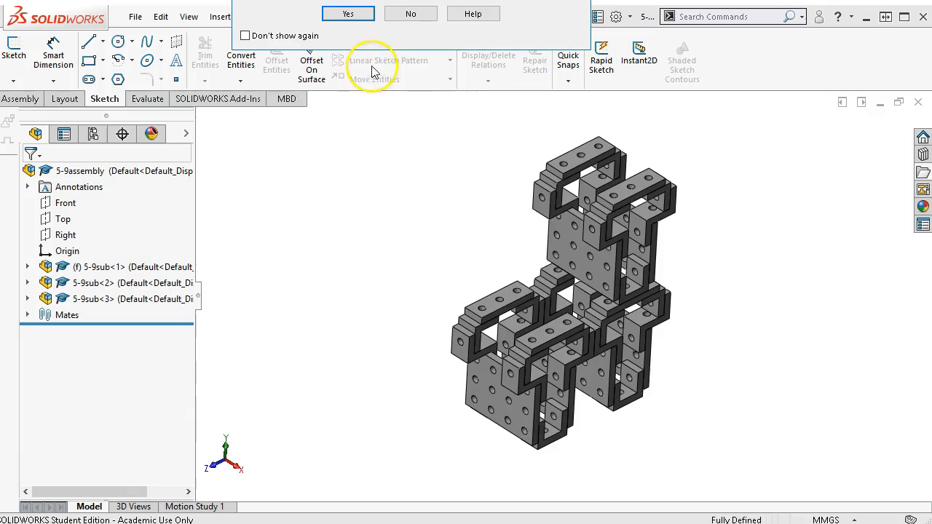
{"action": "left_click", "coordinate": [357, 20]}
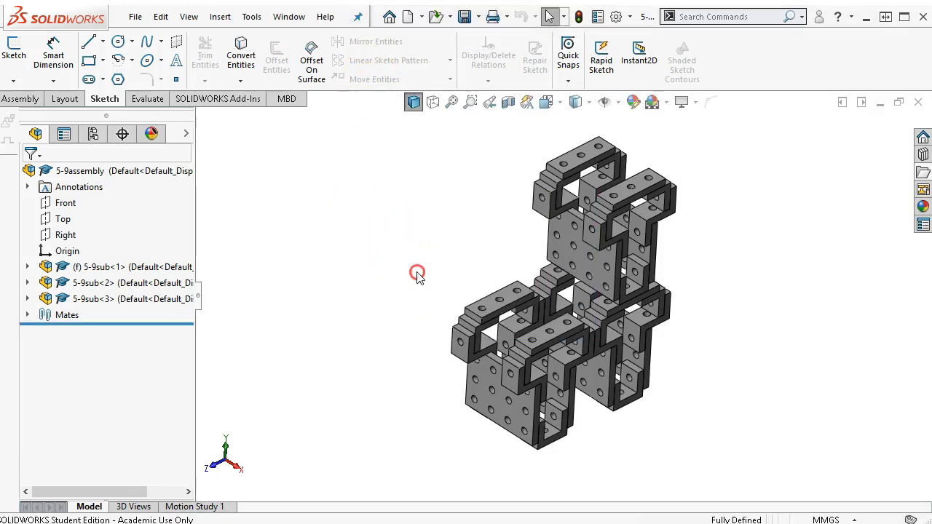
{"action": "middle_click_drag", "start_coordinate": [407, 220], "coordinate": [402, 277]}
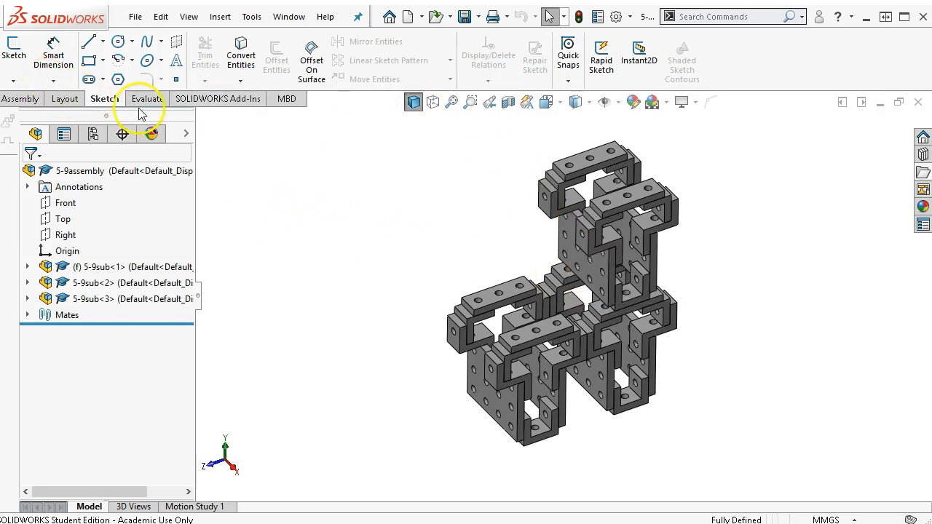
Step: Try to reuse the subassembly explode in a new exploded view of 5-9assembly, with 5-9sub<2> as the component
{"action": "left_click", "coordinate": [35, 99]}
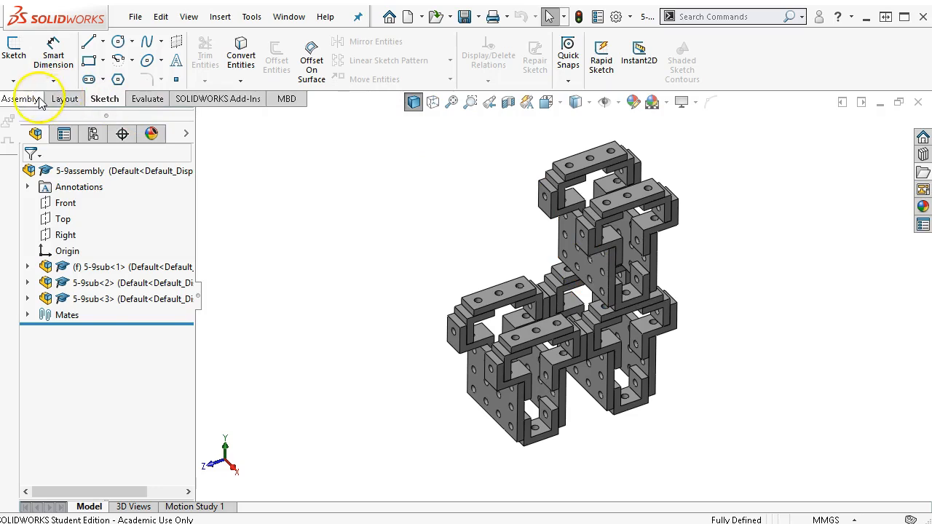
{"action": "left_click", "coordinate": [603, 60]}
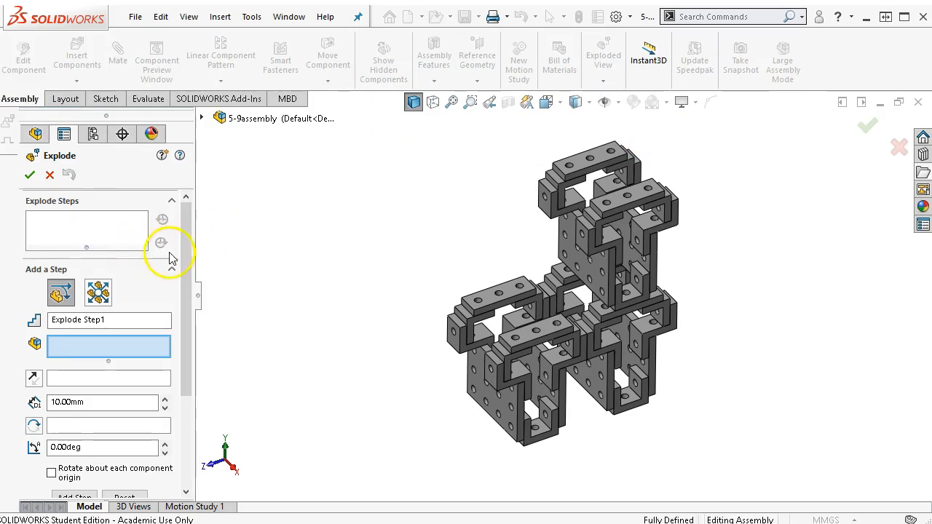
{"action": "left_click_drag", "start_coordinate": [182, 271], "coordinate": [185, 387]}
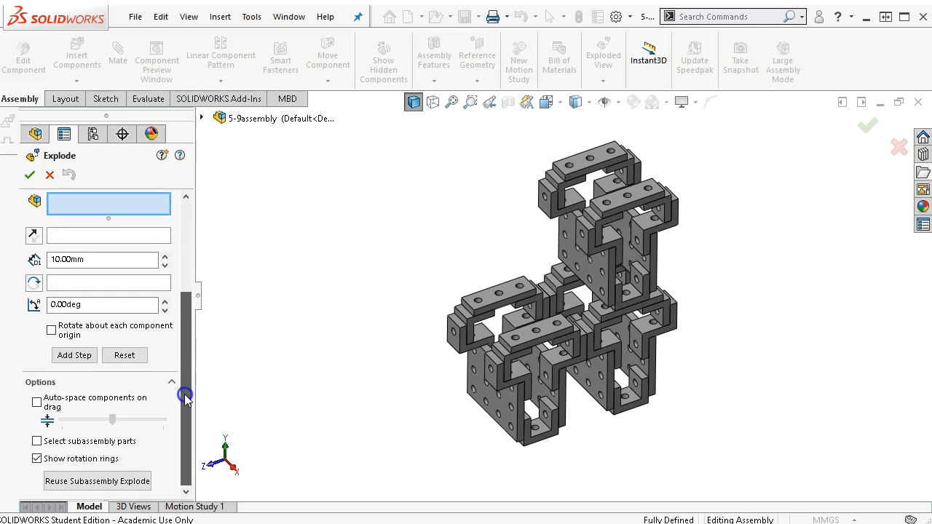
{"action": "left_click_drag", "start_coordinate": [183, 430], "coordinate": [184, 423]}
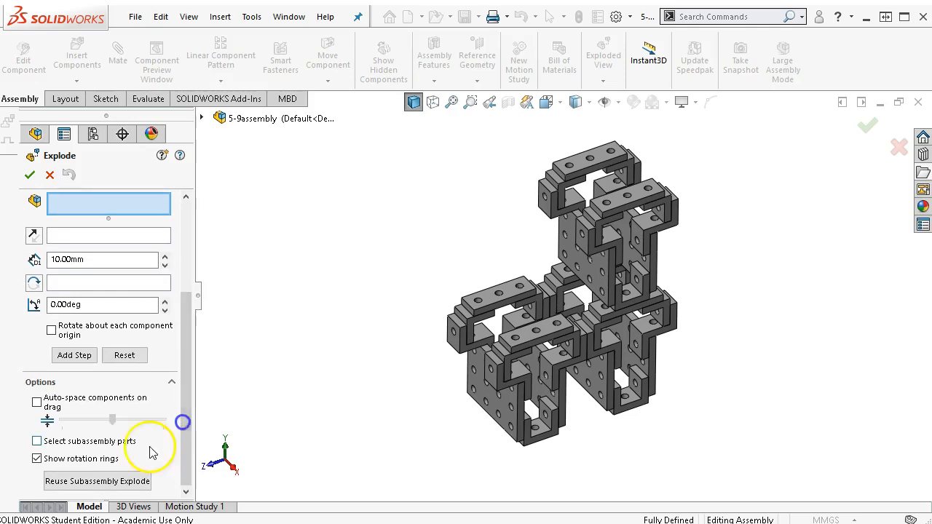
{"action": "left_click", "coordinate": [110, 481]}
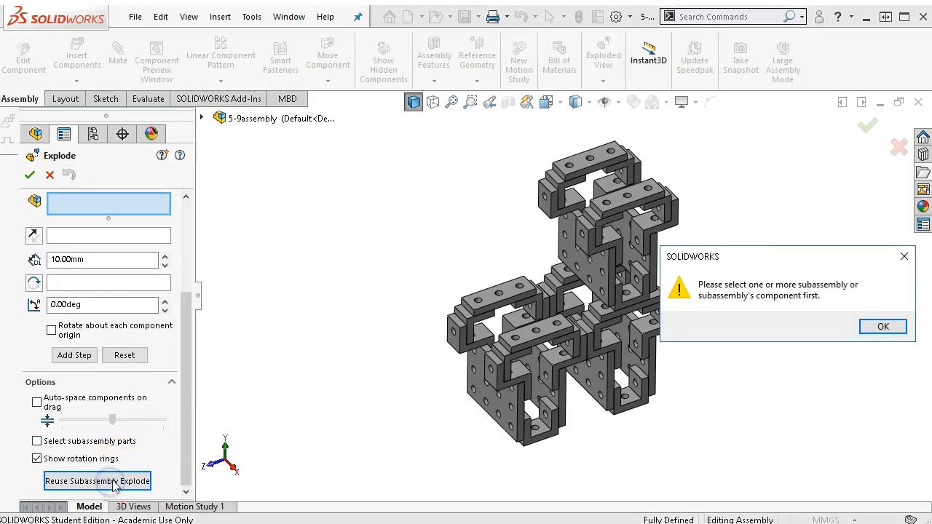
{"action": "left_click", "coordinate": [876, 330]}
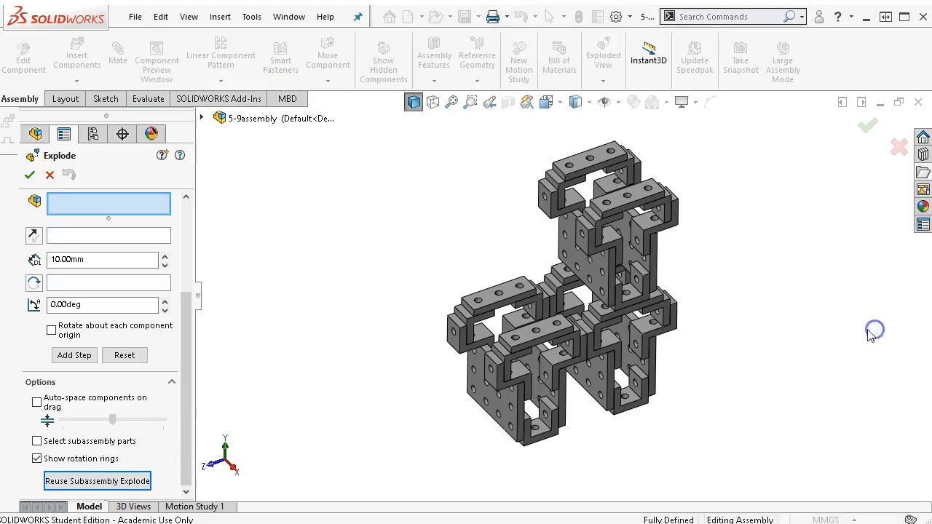
{"action": "left_click", "coordinate": [202, 118]}
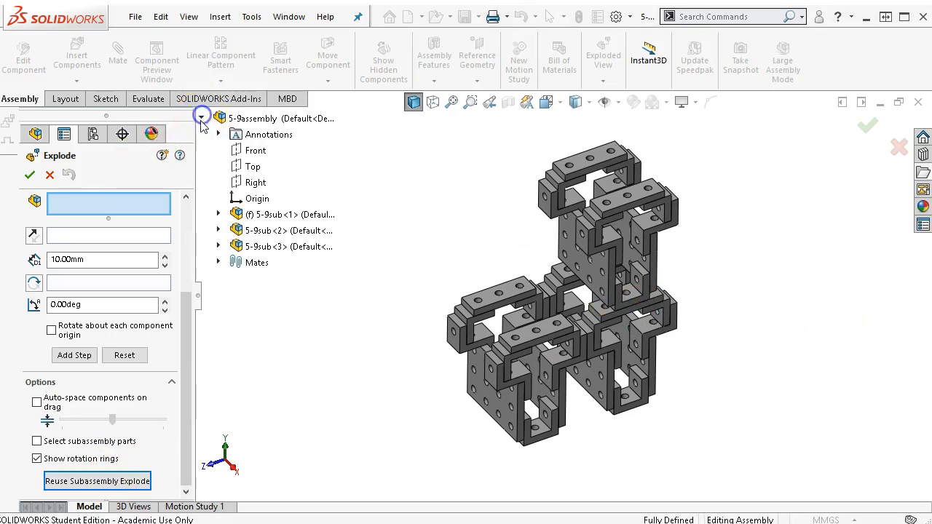
{"action": "left_click", "coordinate": [260, 231]}
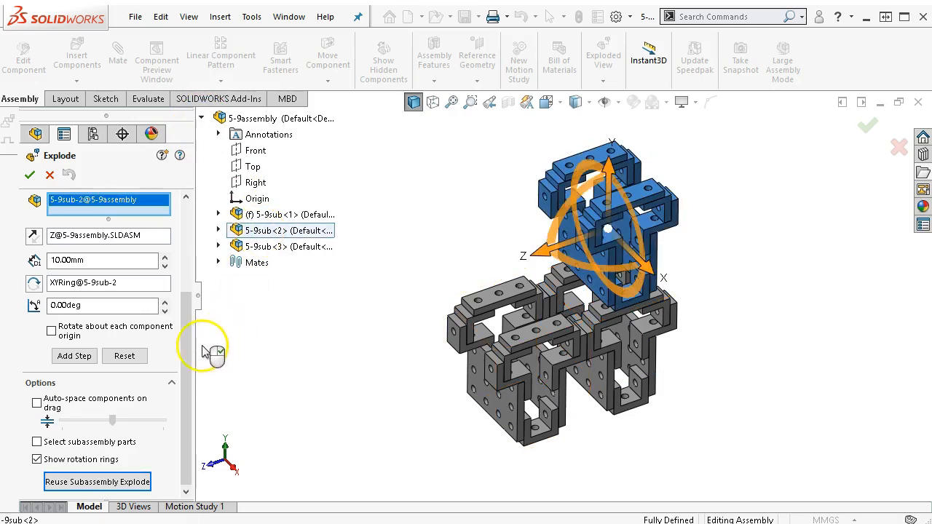
{"action": "left_click_drag", "start_coordinate": [187, 375], "coordinate": [190, 244]}
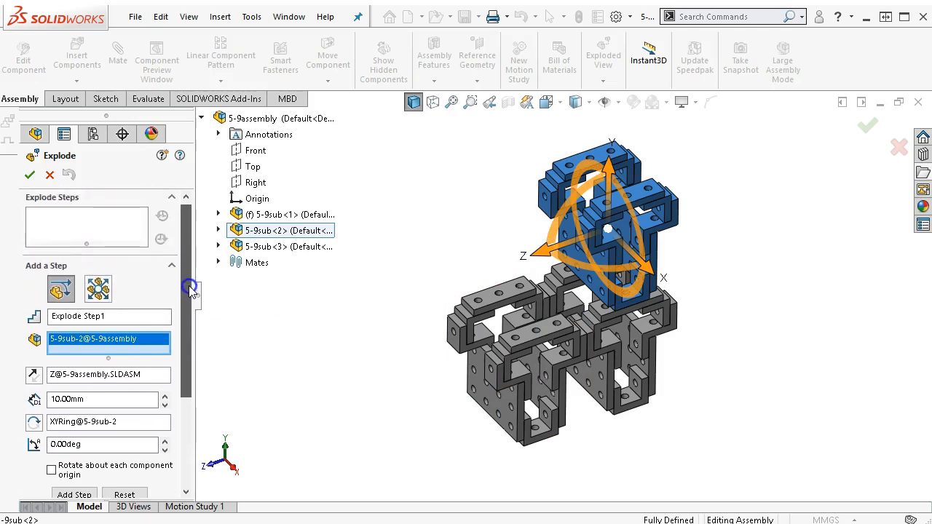
{"action": "left_click", "coordinate": [27, 175]}
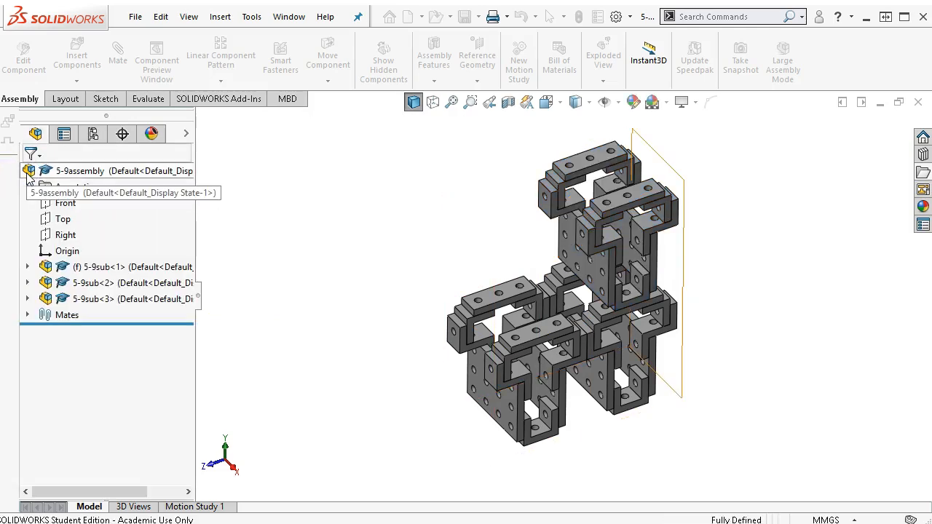
Step: Create an exploded view of 5-9assembly that reuses the subassembly explode of 5-9sub<2>
{"action": "left_click", "coordinate": [93, 133]}
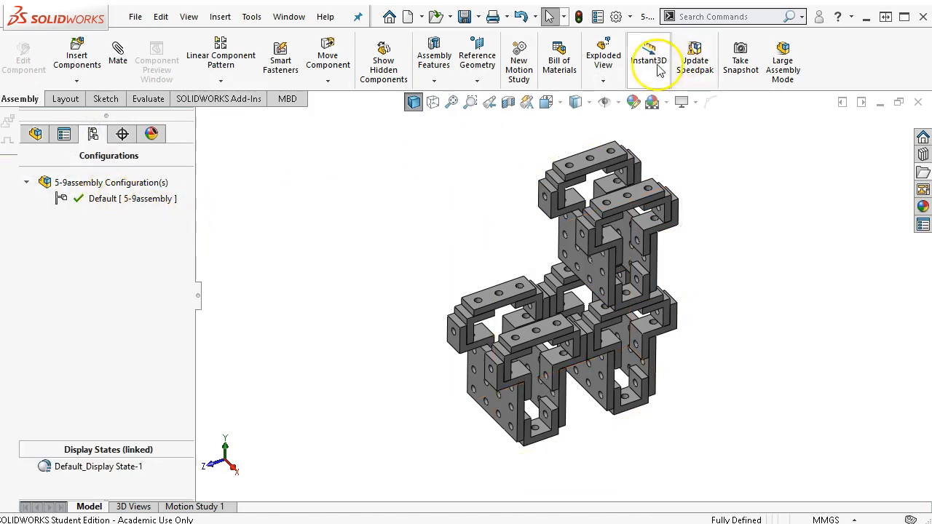
{"action": "left_click", "coordinate": [603, 58]}
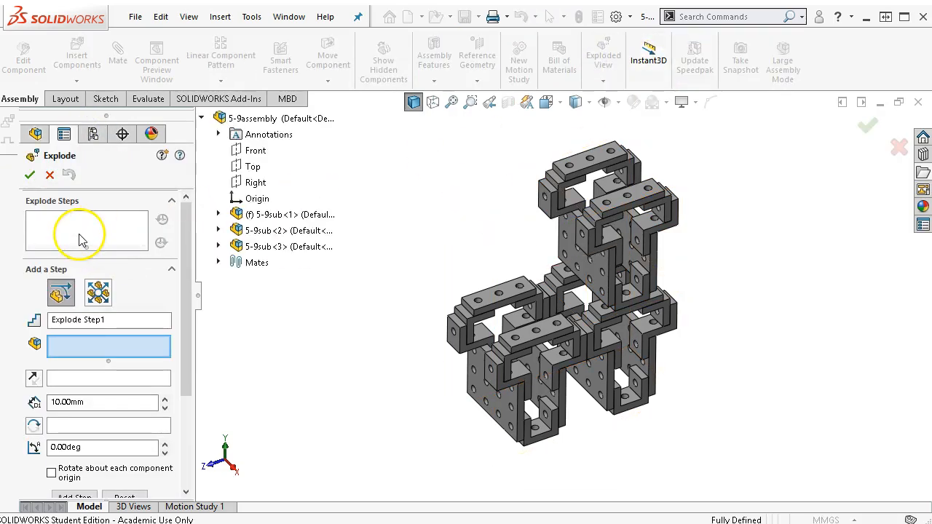
{"action": "left_click", "coordinate": [107, 348]}
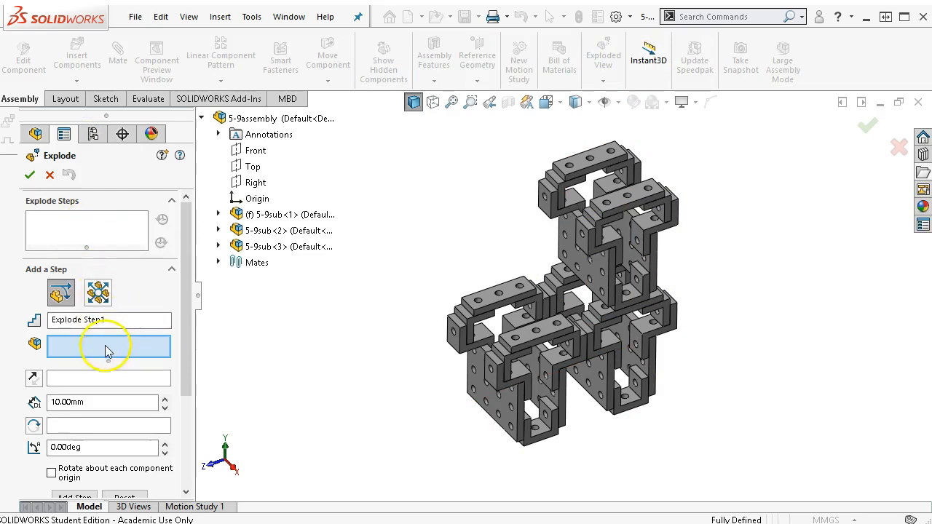
{"action": "left_click", "coordinate": [262, 231]}
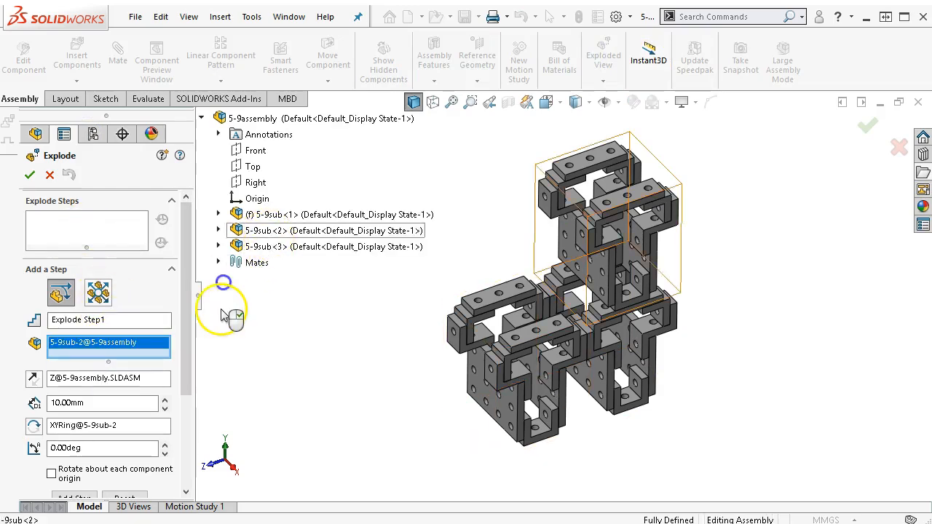
{"action": "left_click_drag", "start_coordinate": [185, 354], "coordinate": [191, 477]}
{"action": "left_click", "coordinate": [119, 481]}
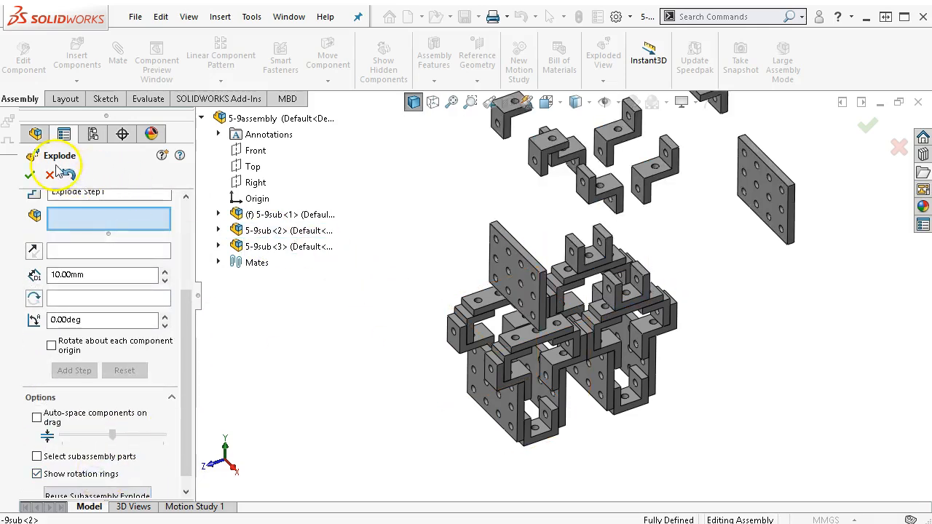
{"action": "left_click", "coordinate": [31, 175]}
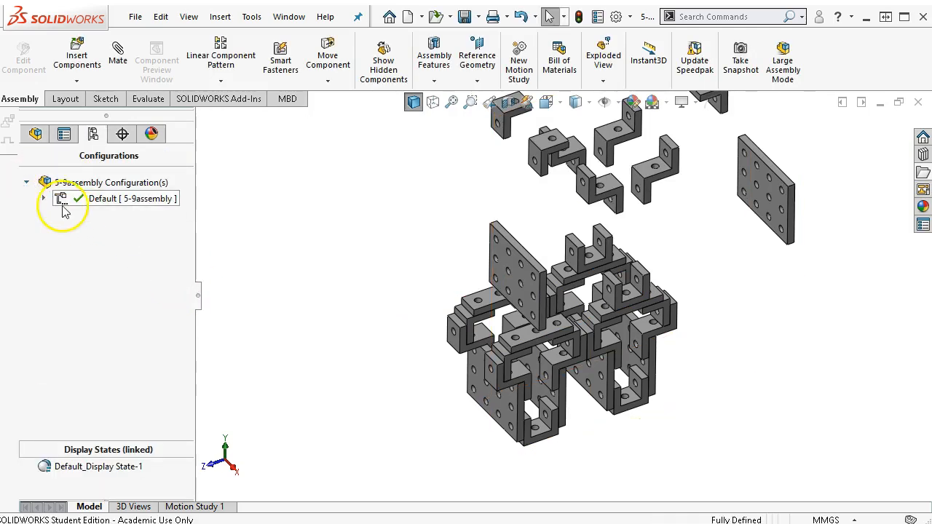
Step: Expand the Default configuration, orient 5-9assembly to the isometric view and collapse Exploded View1
{"action": "left_click", "coordinate": [45, 199]}
{"action": "middle_click_drag", "start_coordinate": [286, 324], "coordinate": [339, 287]}
{"action": "middle_click_drag", "start_coordinate": [662, 219], "coordinate": [636, 175]}
{"action": "key", "text": "f"}
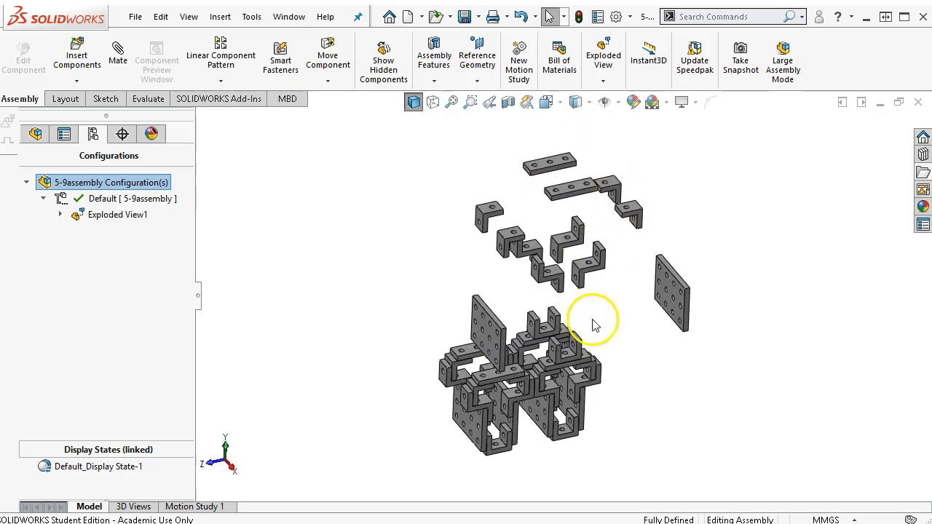
{"action": "key", "text": "ctrl+7"}
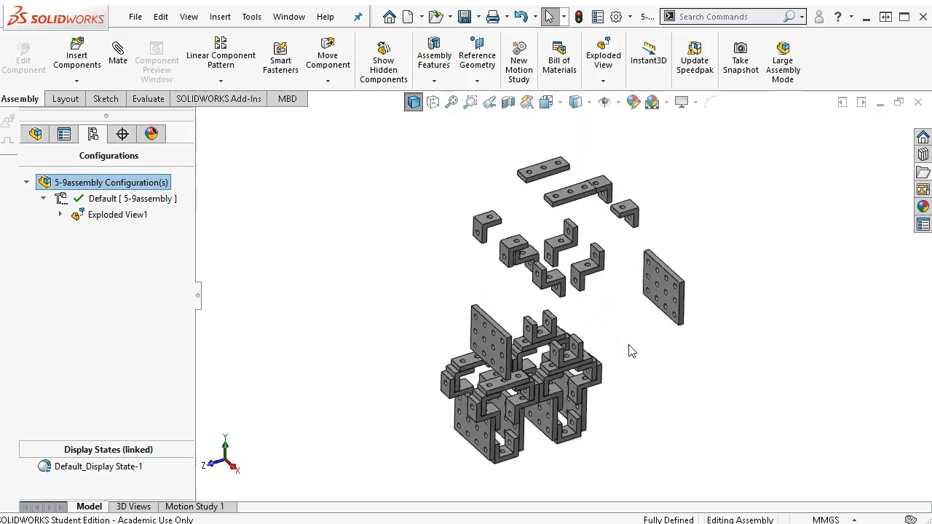
{"action": "double_click", "coordinate": [118, 217]}
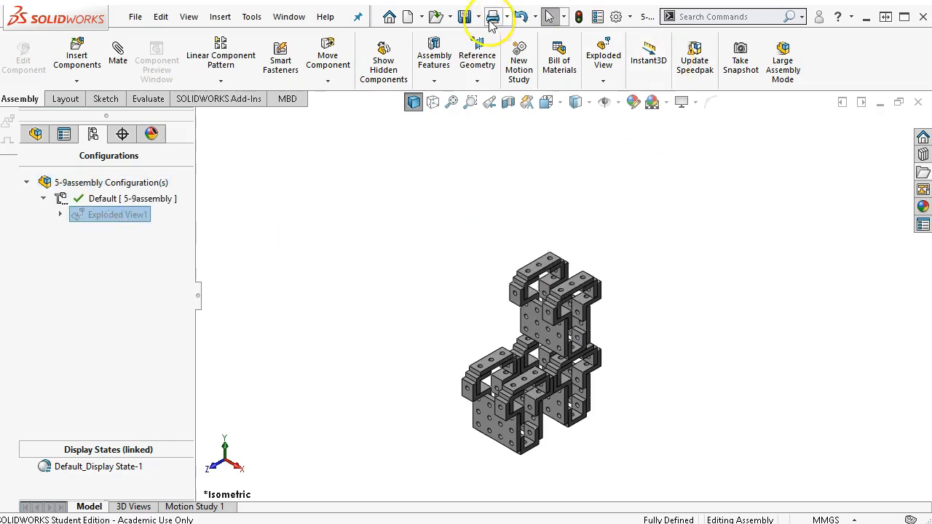
Step: Check the collapsed 5-9sub.SLDASM document and return to 5-9assembly.SLDASM
{"action": "left_click", "coordinate": [289, 16]}
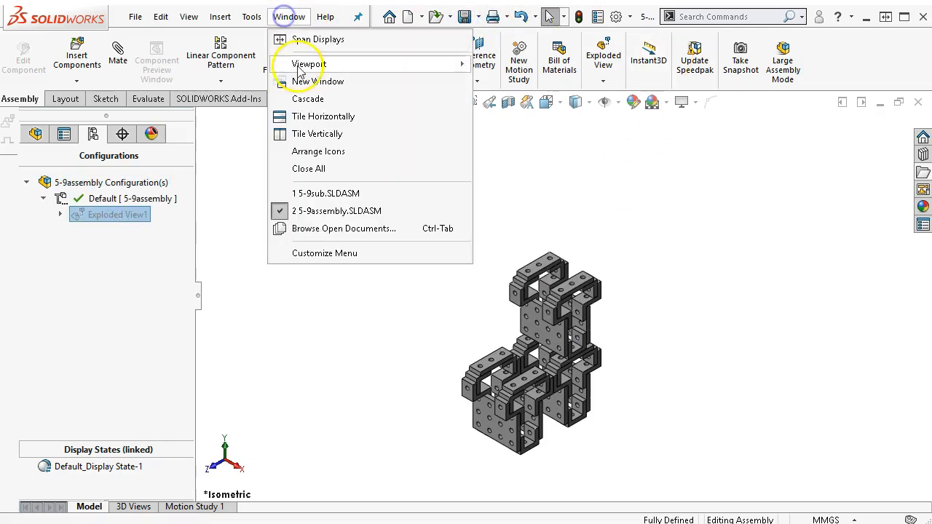
{"action": "left_click", "coordinate": [313, 195]}
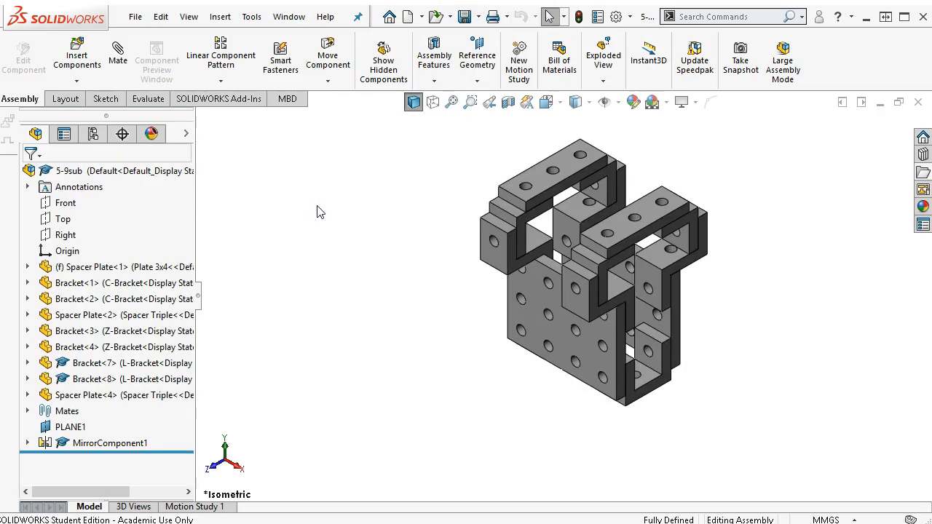
{"action": "left_click", "coordinate": [289, 16]}
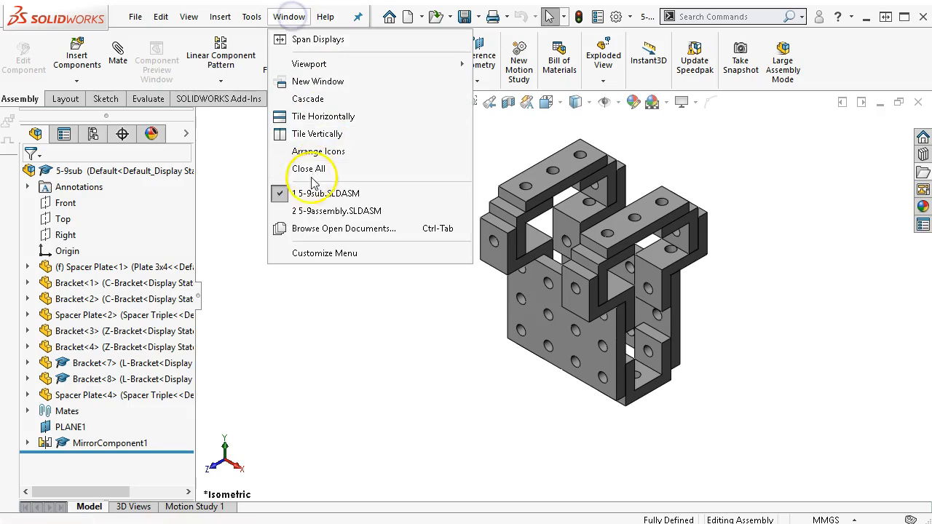
{"action": "left_click", "coordinate": [315, 210]}
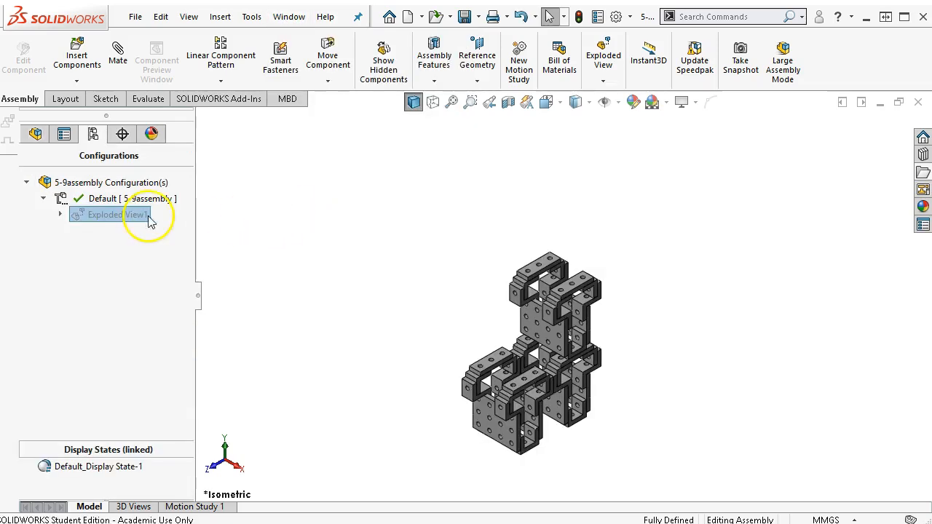
Step: Add a step to Exploded View1 that moves 5-9sub<3> outward along the positive Z axis, and collapse the exploded view
{"action": "right_click", "coordinate": [138, 216]}
{"action": "double_click", "coordinate": [112, 219]}
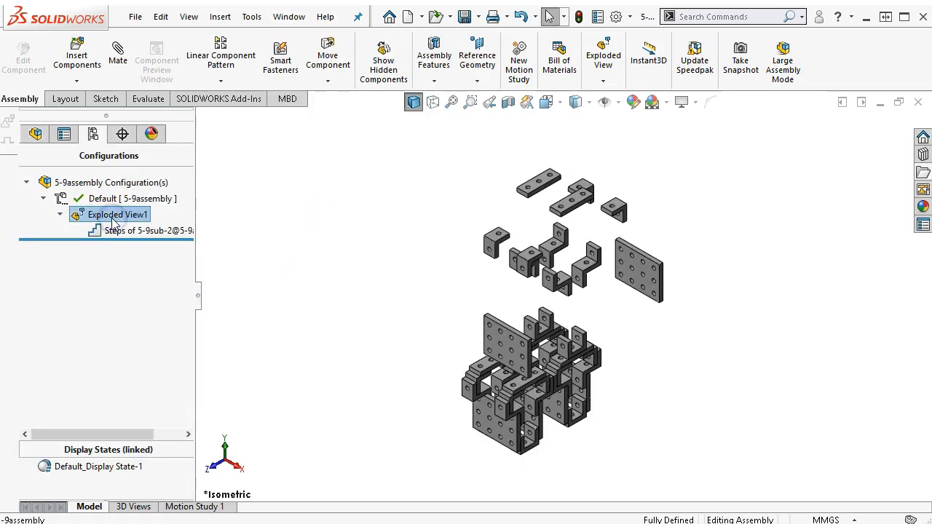
{"action": "right_click", "coordinate": [112, 223]}
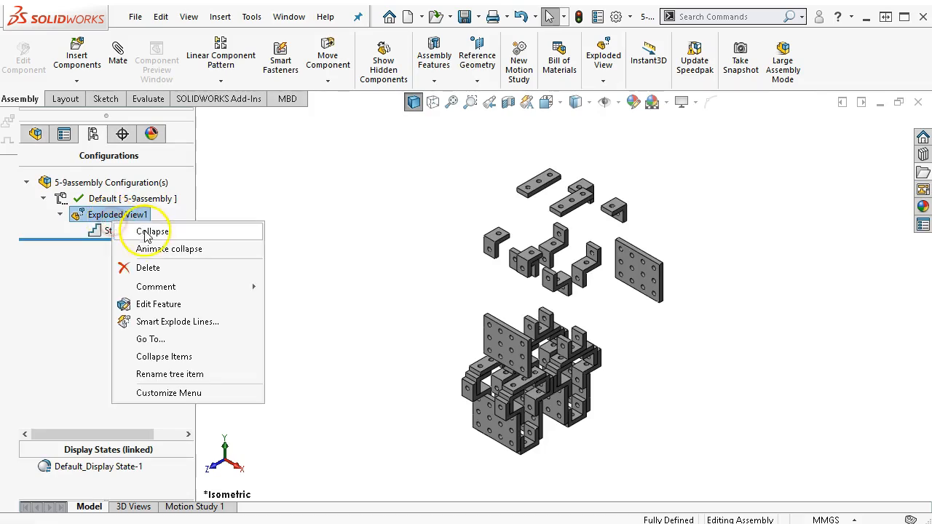
{"action": "left_click", "coordinate": [157, 304]}
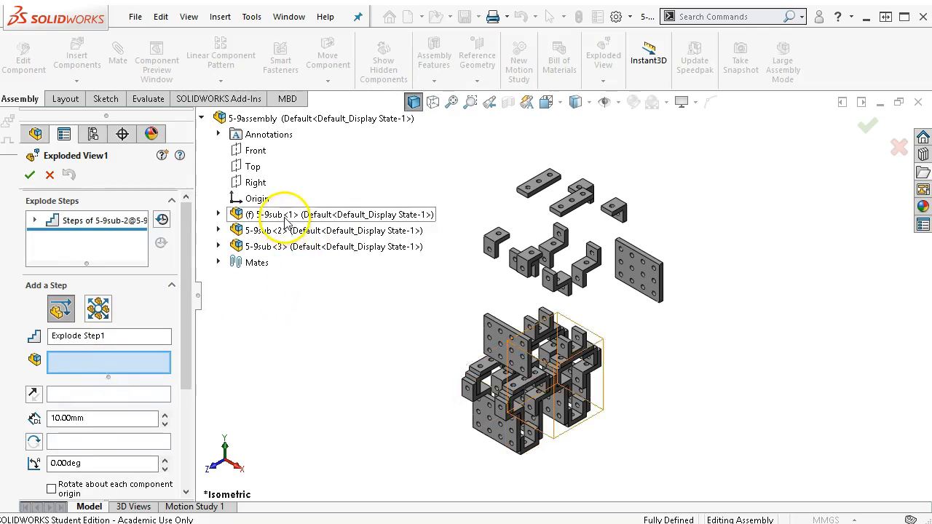
{"action": "left_click", "coordinate": [287, 248]}
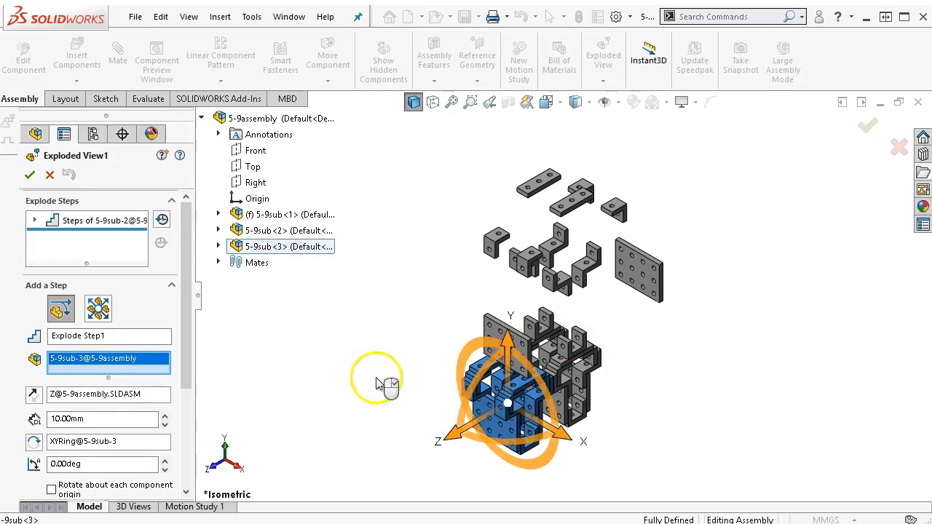
{"action": "left_click_drag", "start_coordinate": [442, 442], "coordinate": [355, 468]}
{"action": "left_click", "coordinate": [27, 174]}
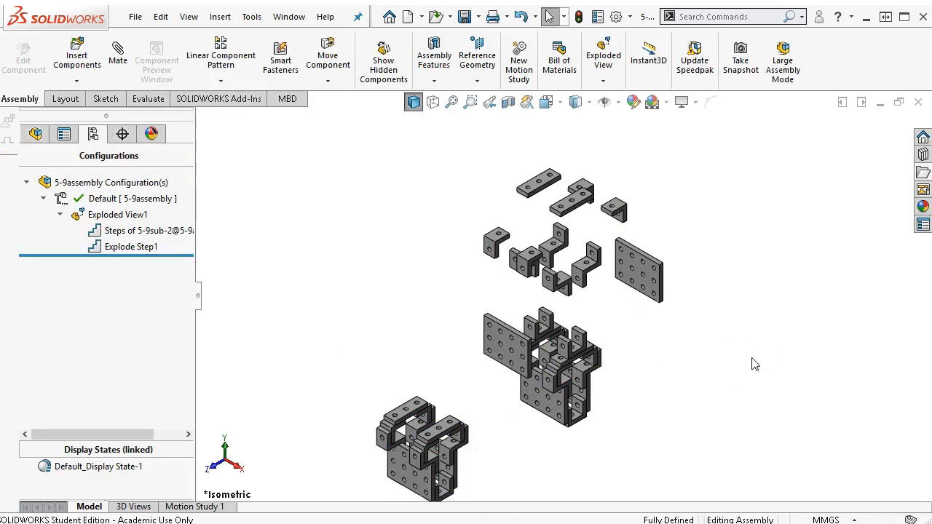
{"action": "key", "text": "f"}
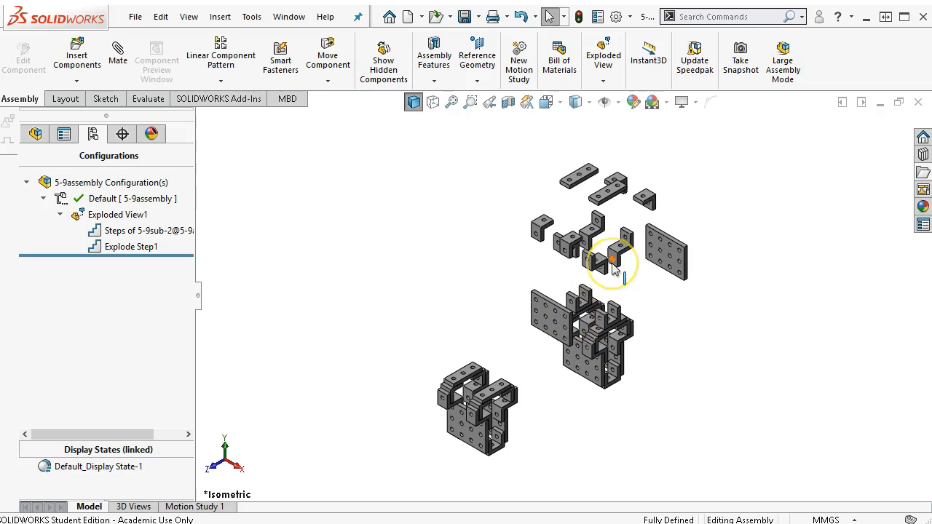
{"action": "double_click", "coordinate": [122, 216]}
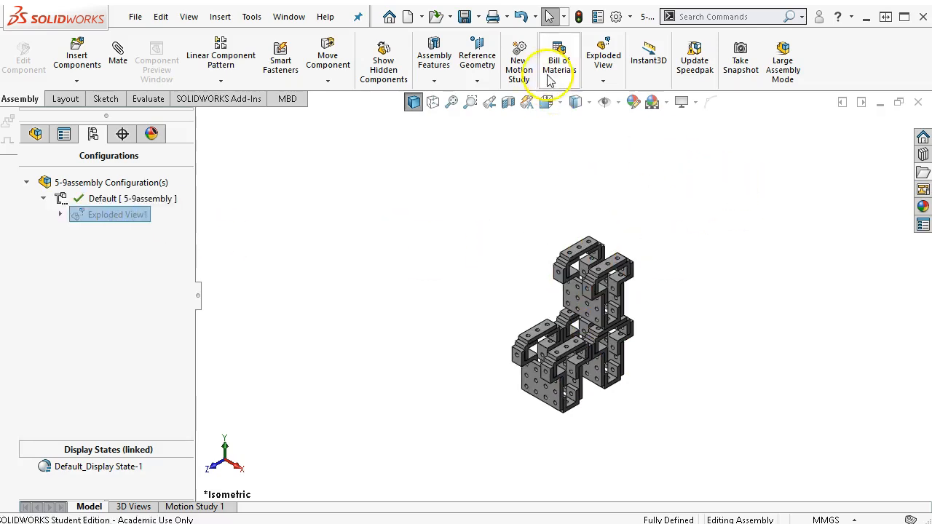
Step: Close 5-9assembly and orient the 5-9sub subassembly to the isometric view
{"action": "left_click", "coordinate": [922, 108]}
{"action": "mouse_move", "coordinate": [602, 240]}
{"action": "middle_mouse_down"}
{"action": "mouse_move", "coordinate": [598, 195]}
{"action": "mouse_move", "coordinate": [605, 222]}
{"action": "middle_mouse_up"}
{"action": "key", "text": "ctrl+7"}
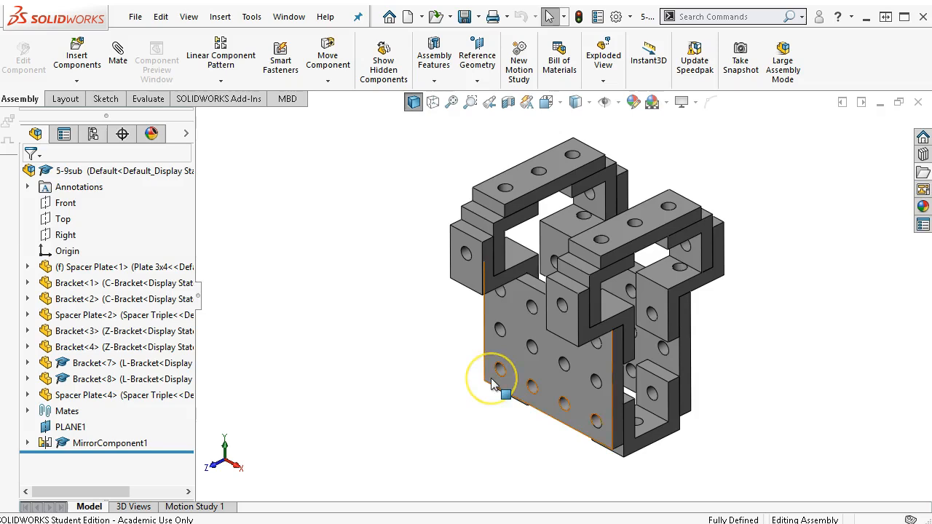
{"action": "left_click", "coordinate": [701, 307]}
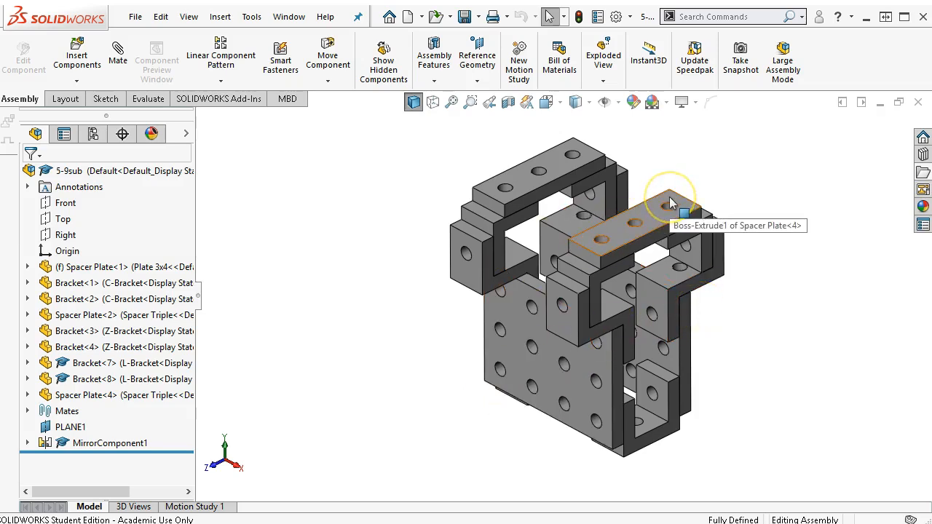
{"action": "left_click_drag", "start_coordinate": [670, 204], "coordinate": [575, 233]}
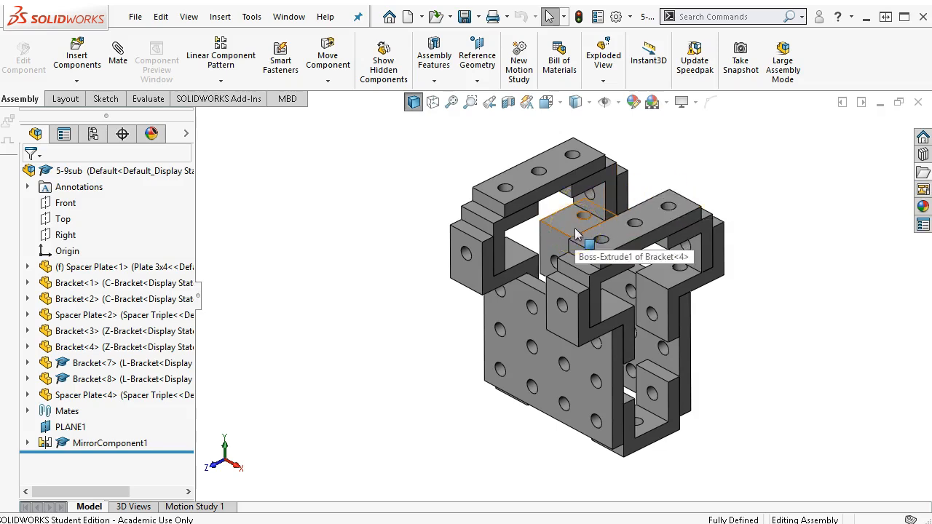